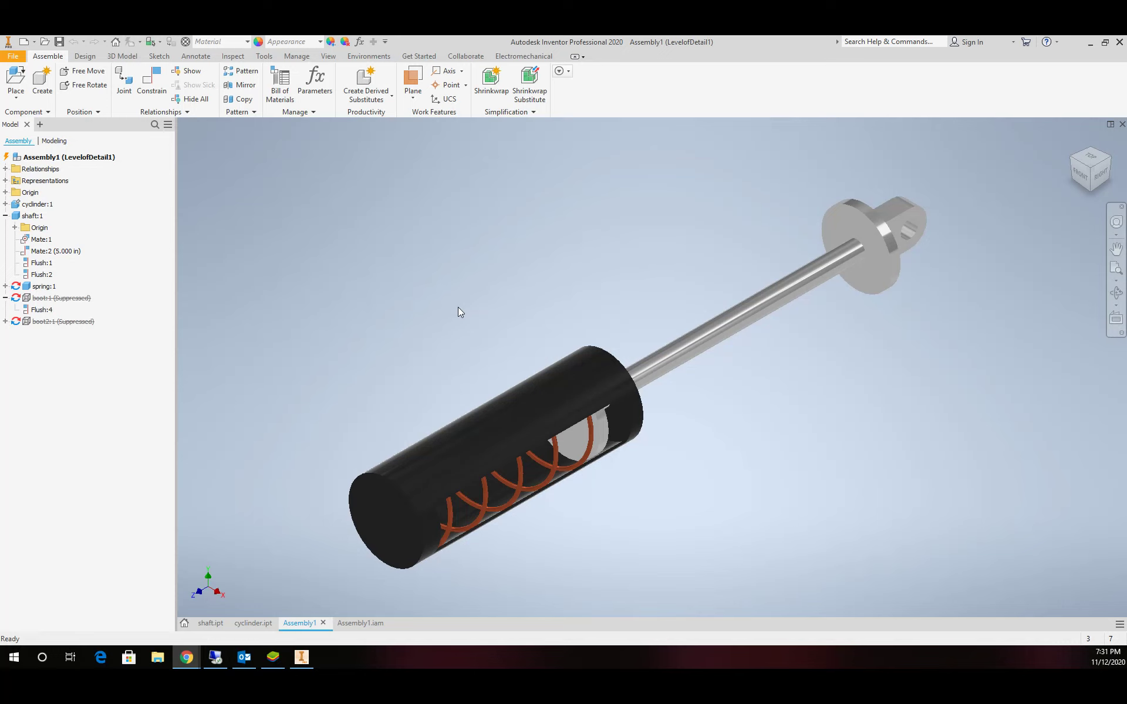
Select and deselect the cylinder, spring and shaft parts in the view.
click(598, 459)
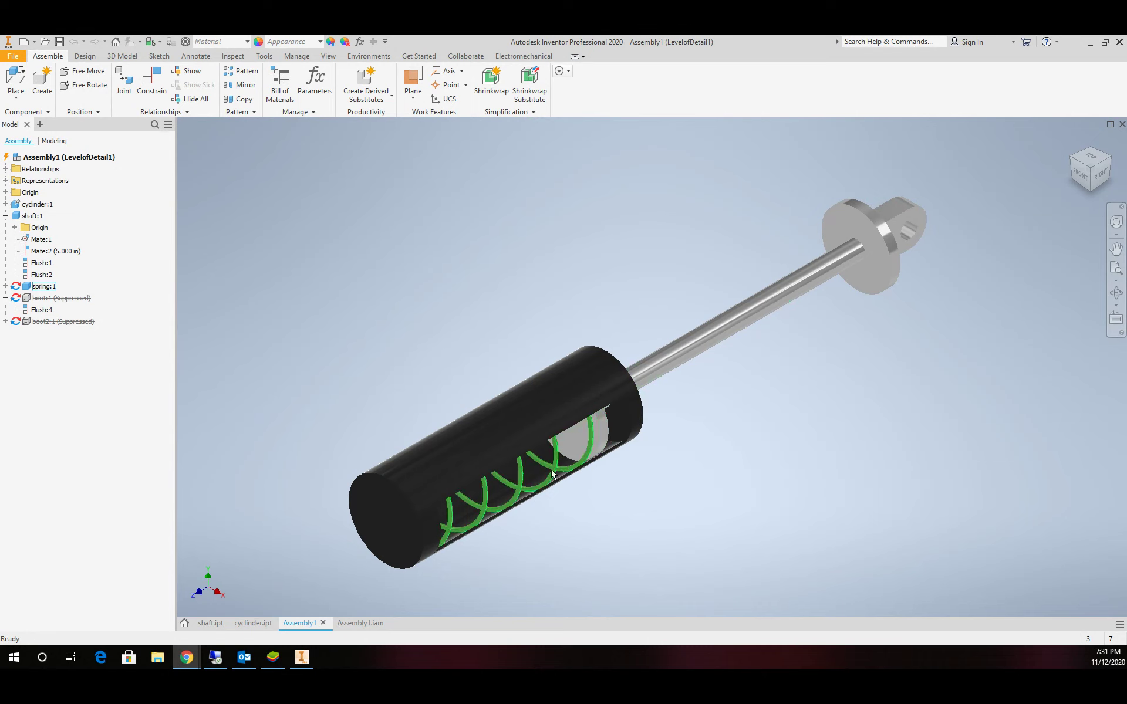
click(596, 450)
click(644, 380)
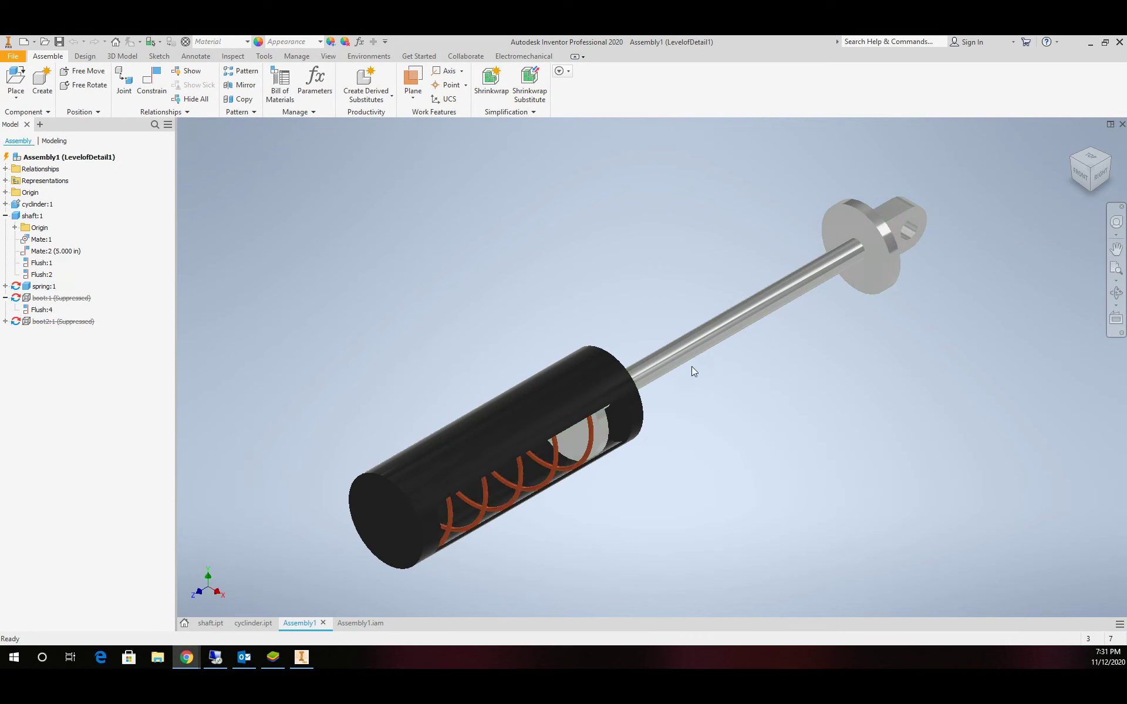
click(653, 390)
click(604, 442)
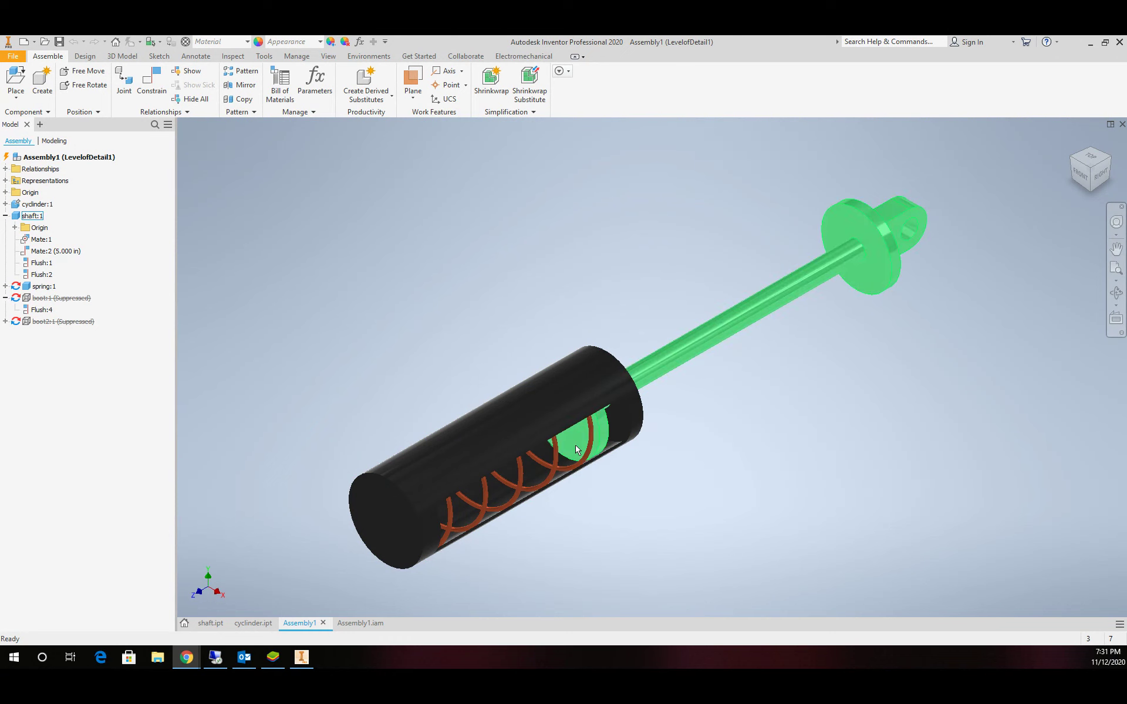
click(694, 449)
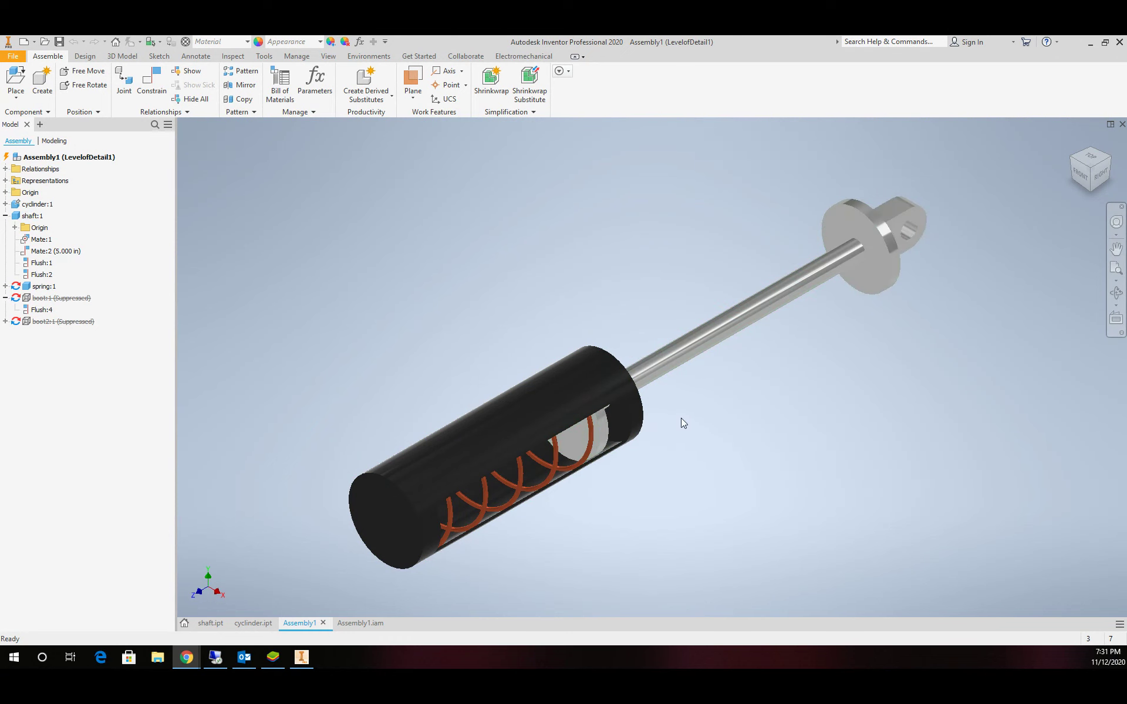
click(866, 237)
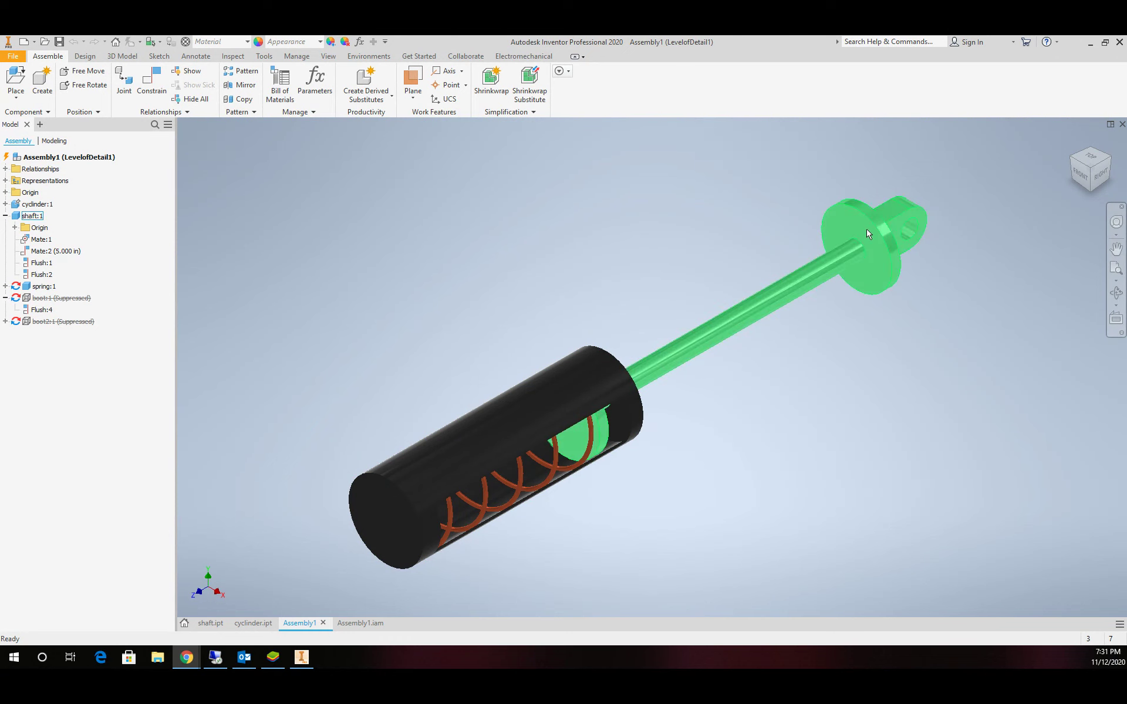
click(696, 322)
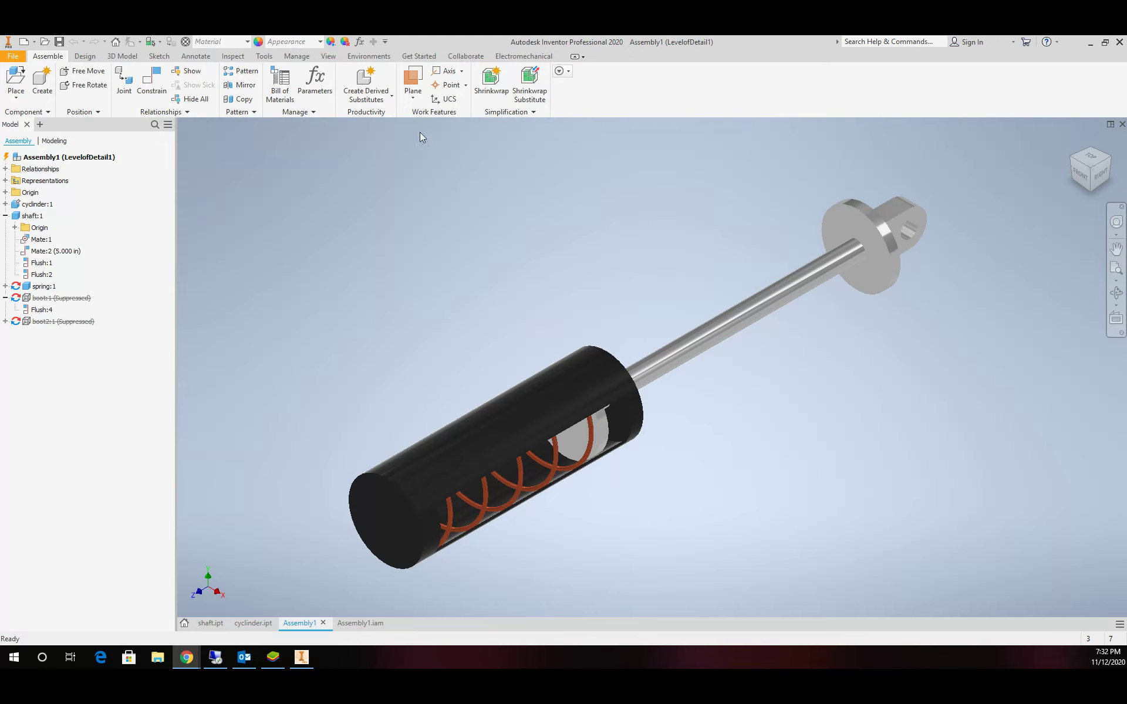
Create a new part from the Standard.ipt template.
click(12, 58)
click(34, 102)
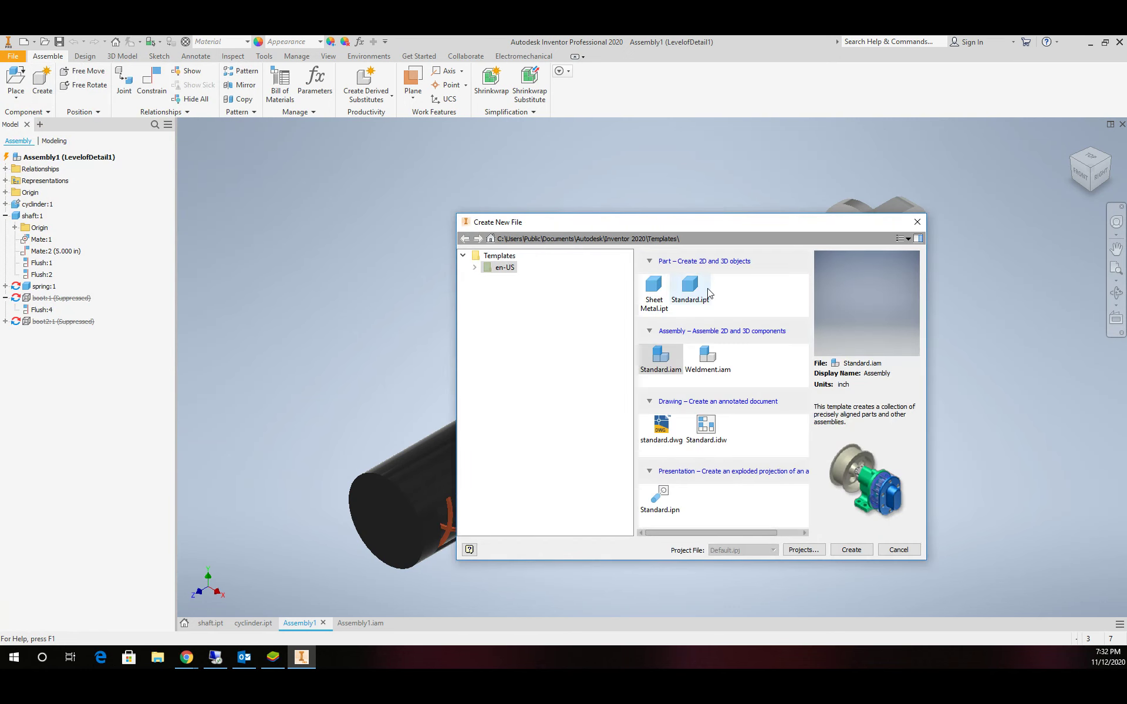
click(701, 289)
click(850, 550)
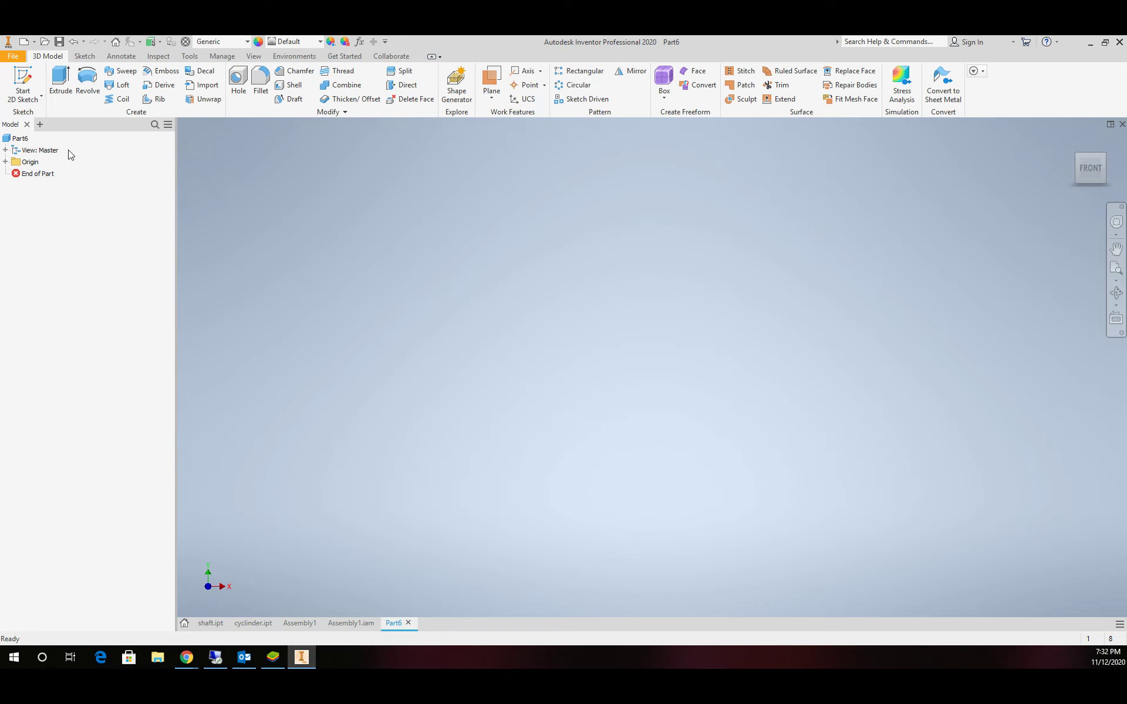
Sketch a circle centred on the origin of the XY plane.
click(23, 81)
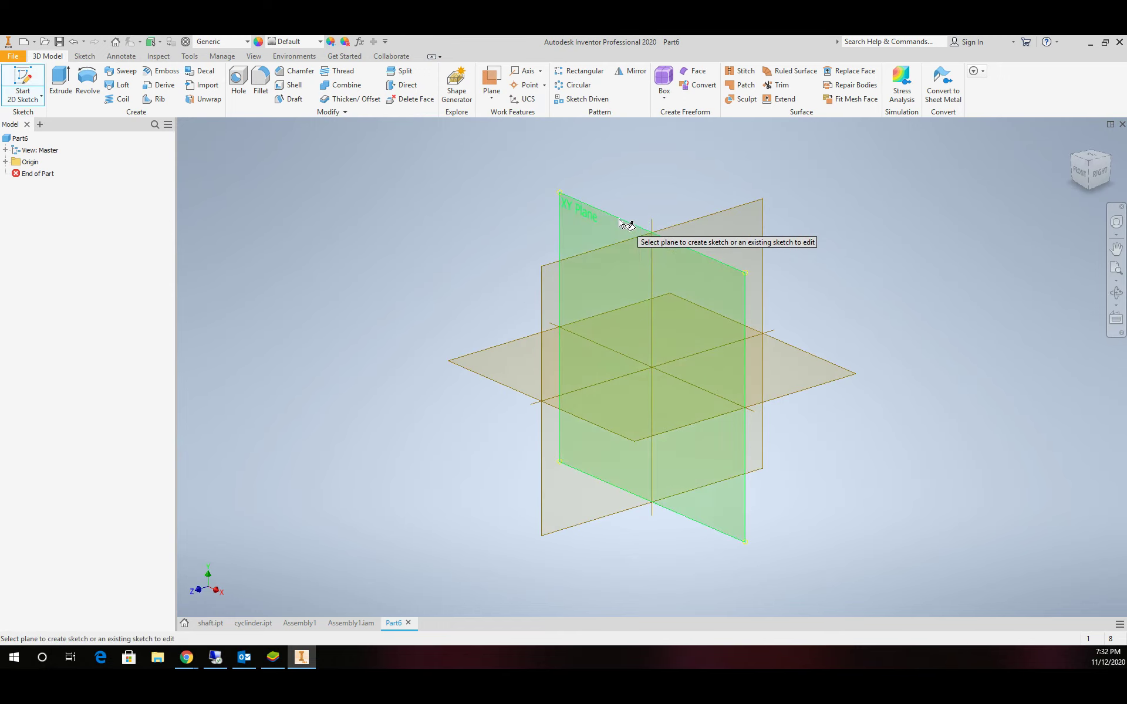
click(619, 218)
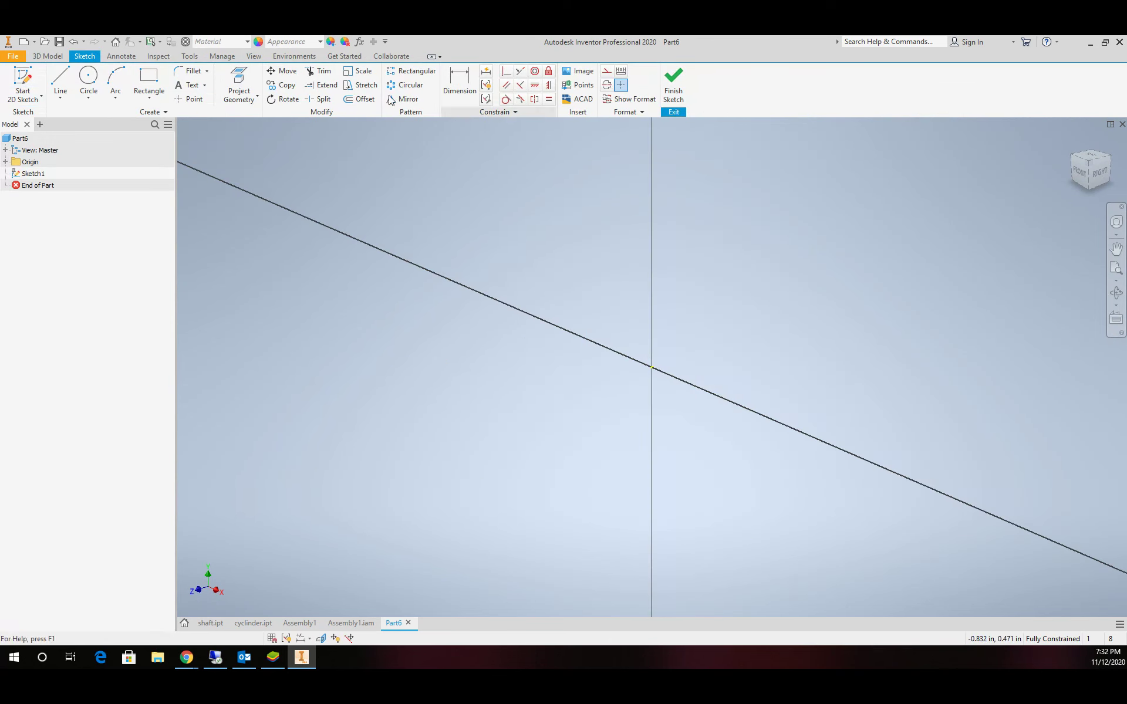
click(88, 80)
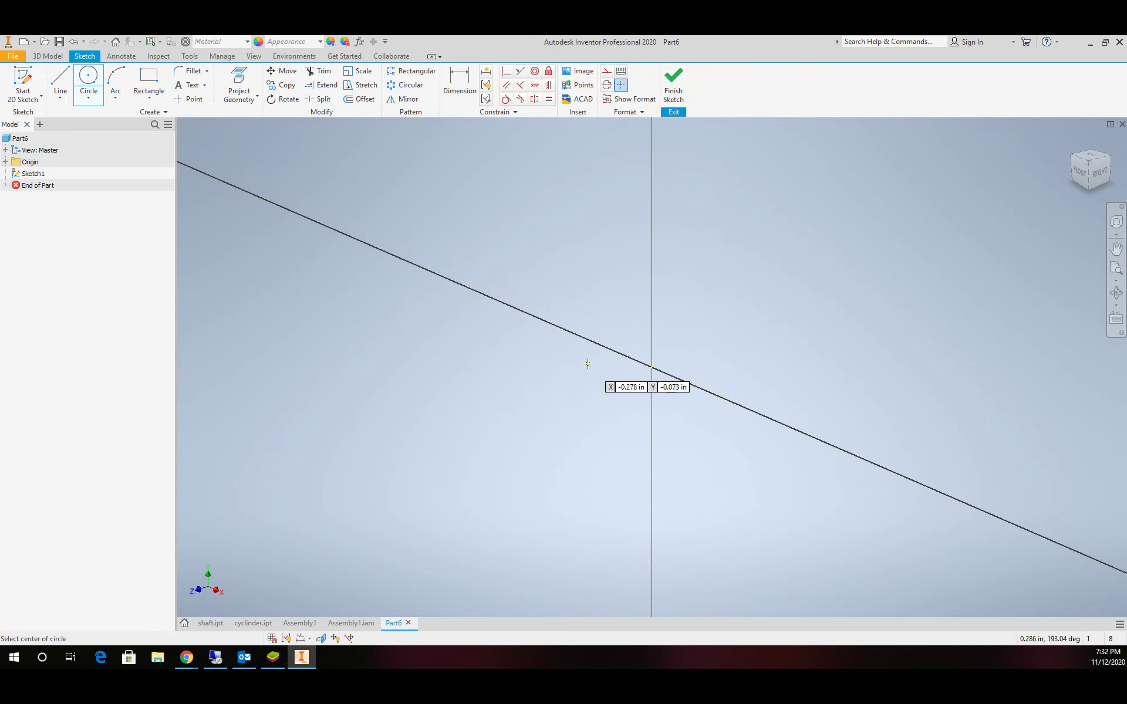
click(651, 368)
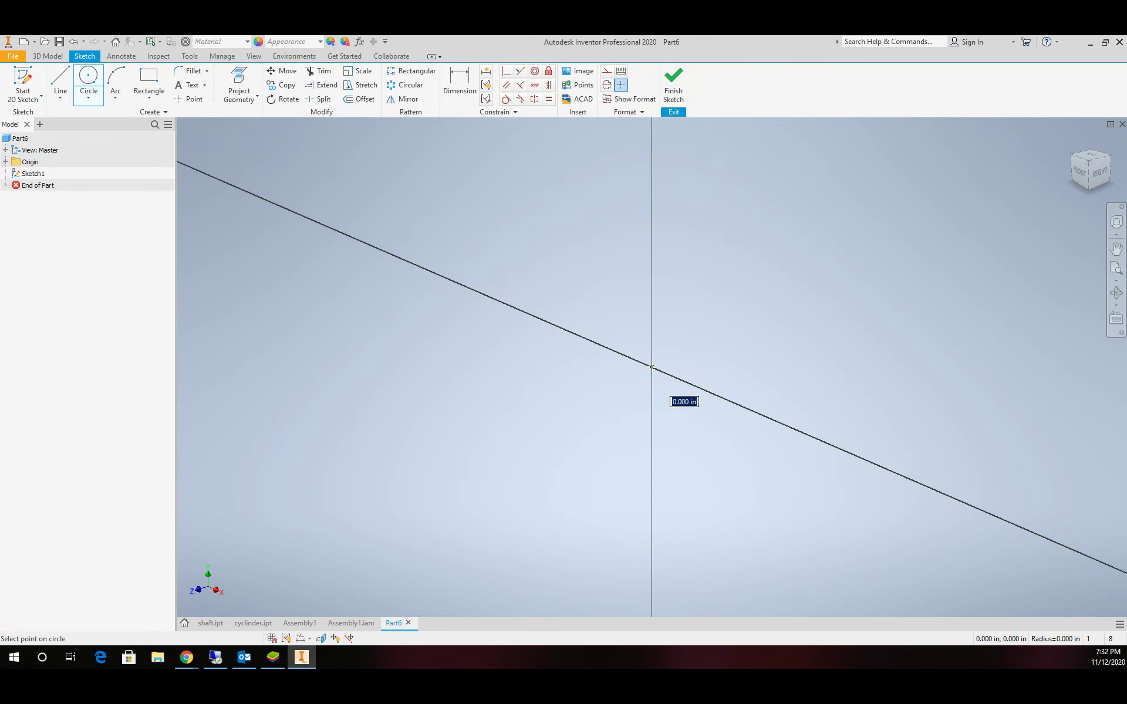
click(698, 321)
Dimension the circle to a 0.5 in diameter and finish the sketch.
key(d)
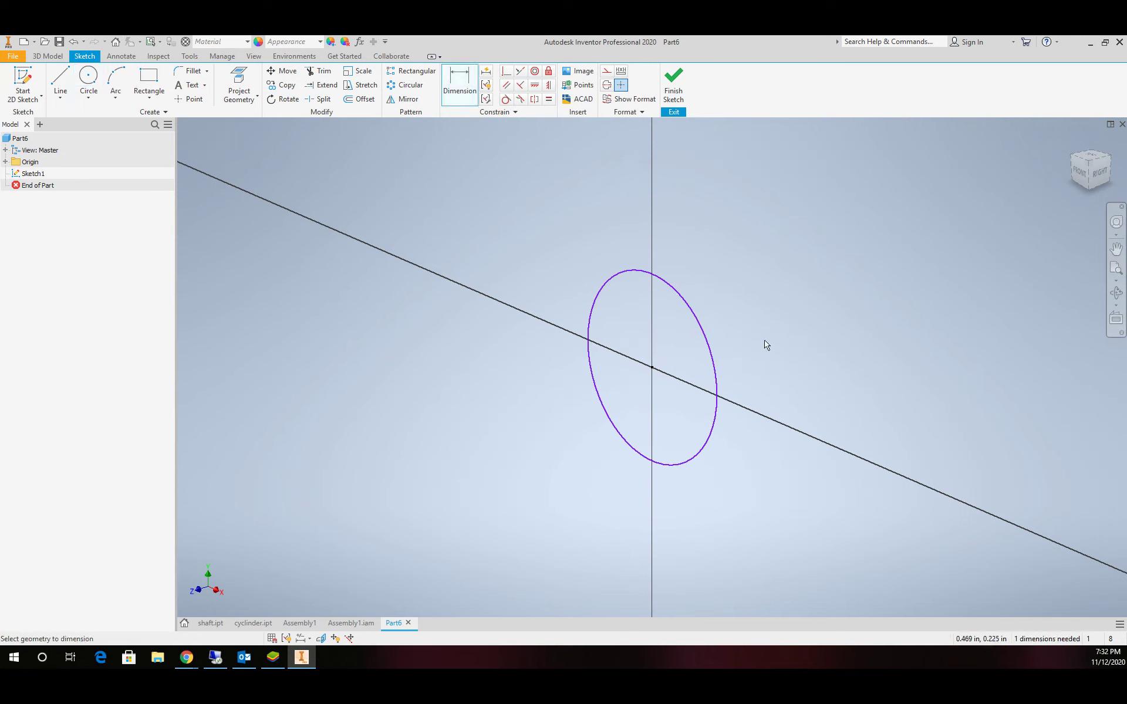
click(699, 322)
click(773, 321)
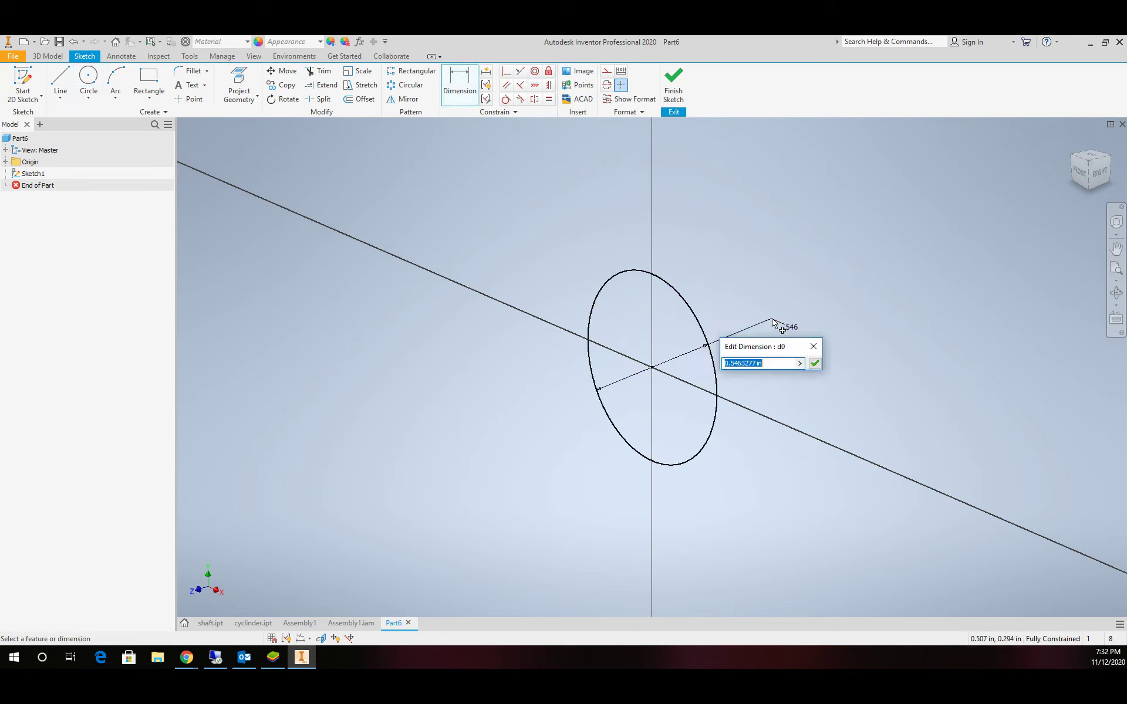
text(.5)
key(Return)
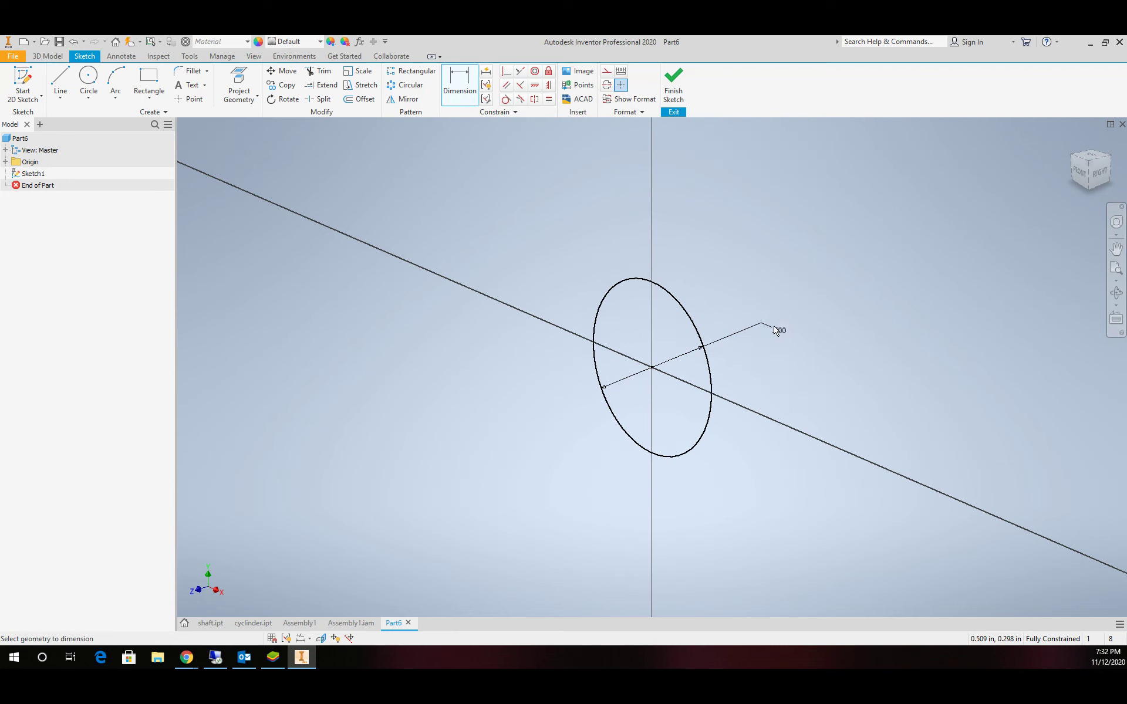
click(673, 82)
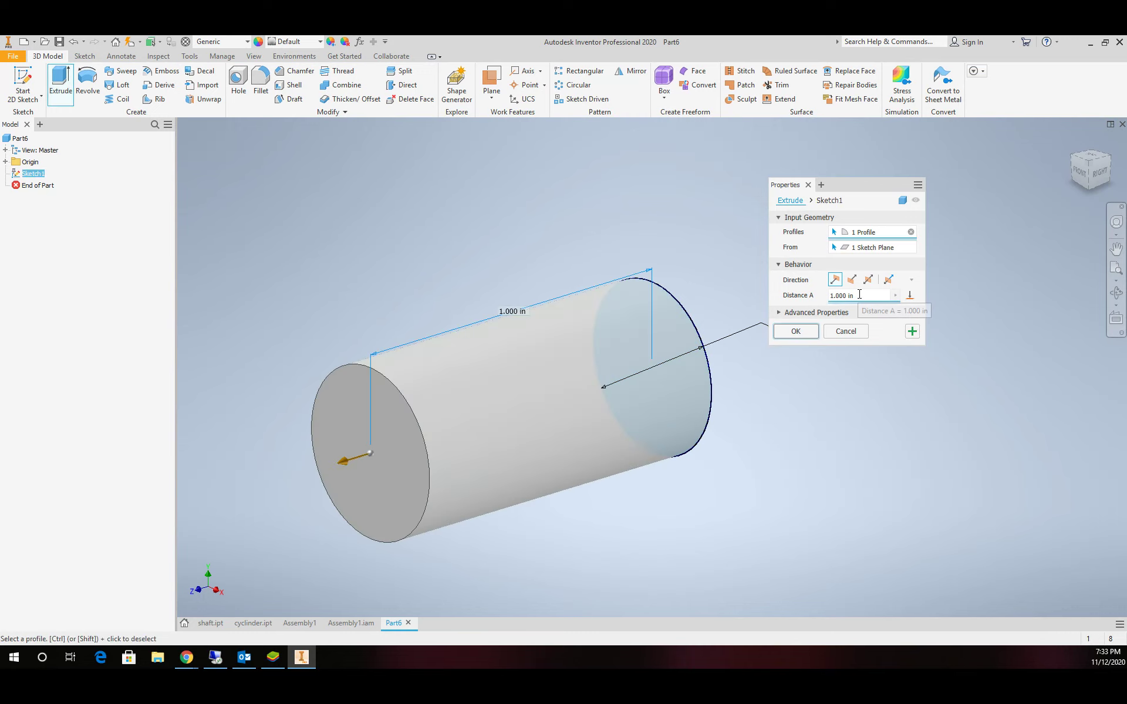
Extrude the 0.5 in circle 8 in to form the rod.
text(8)
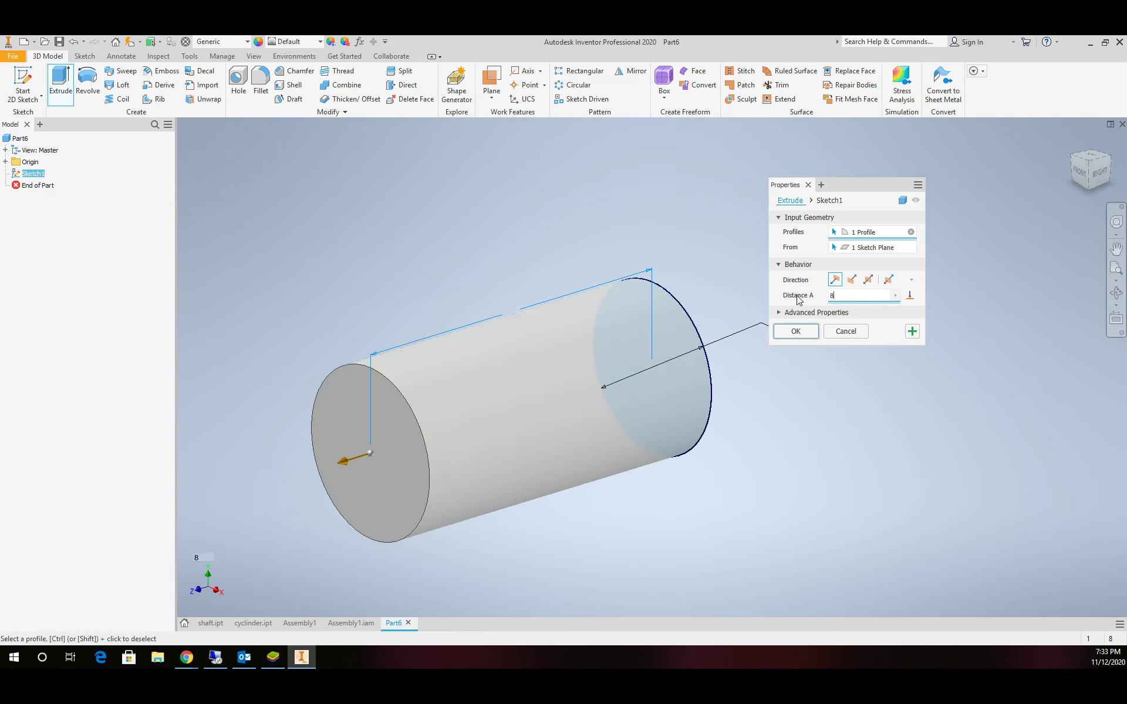
click(796, 331)
scroll(691, 370, down, 5)
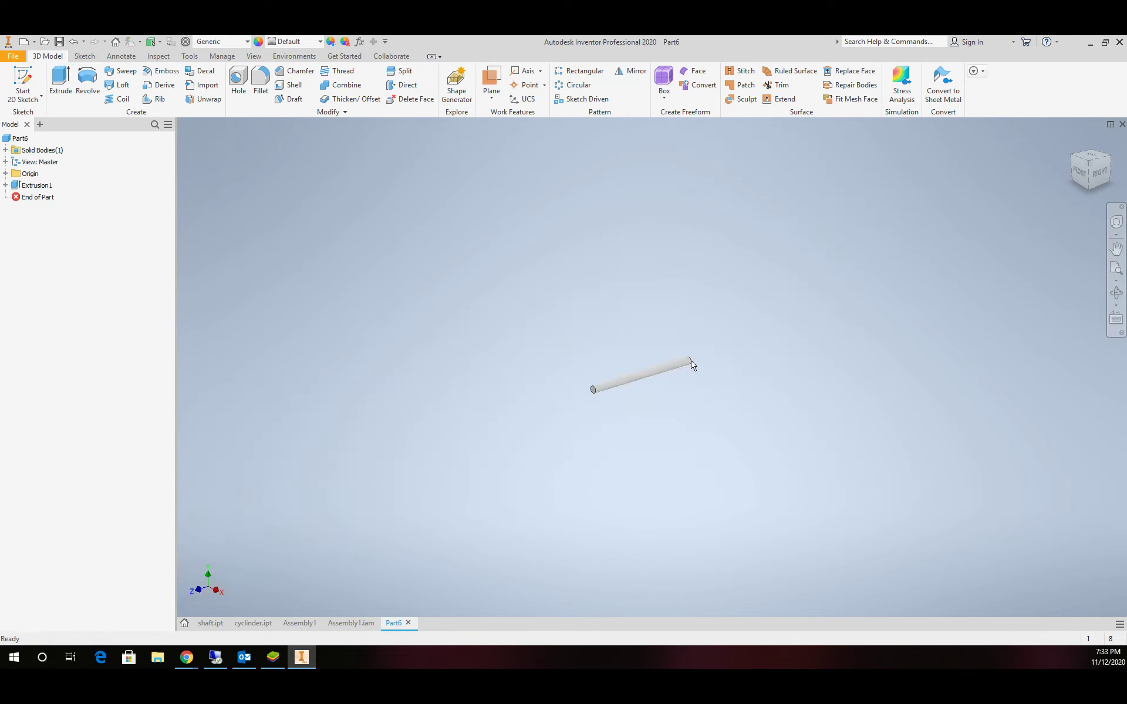
scroll(583, 393, up, 2)
scroll(584, 397, down, 3)
scroll(763, 381, up, 3)
scroll(775, 377, down, 4)
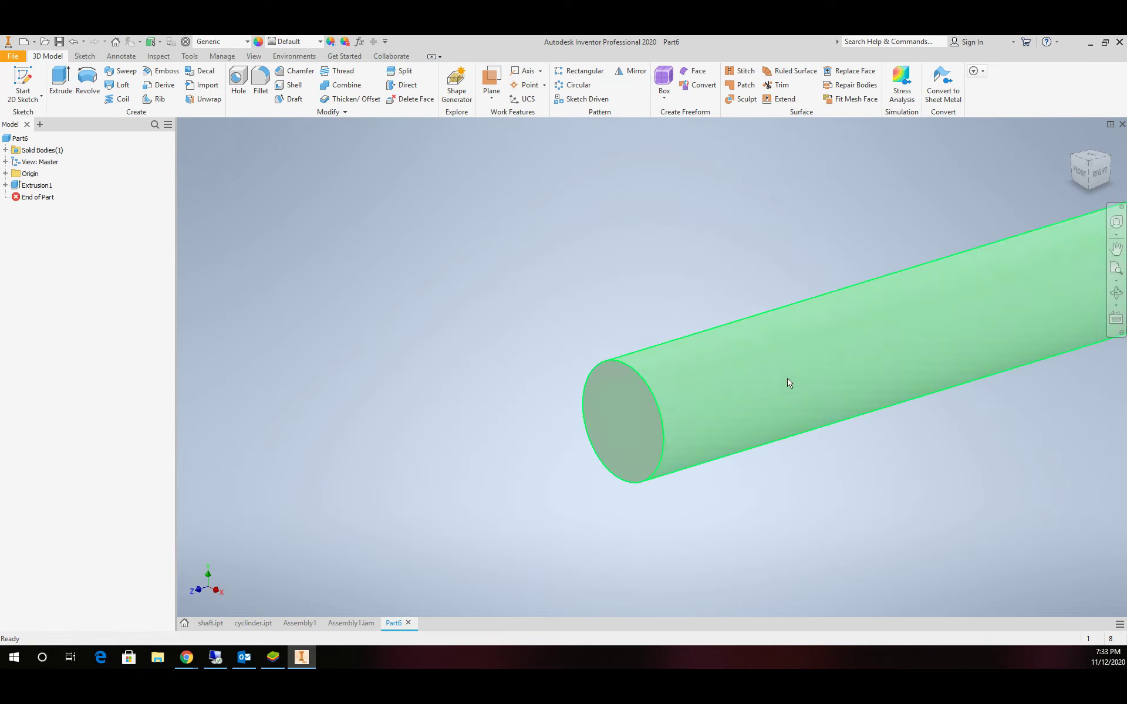
Sketch a 2 in diameter circle centred on the rod's end face.
click(23, 82)
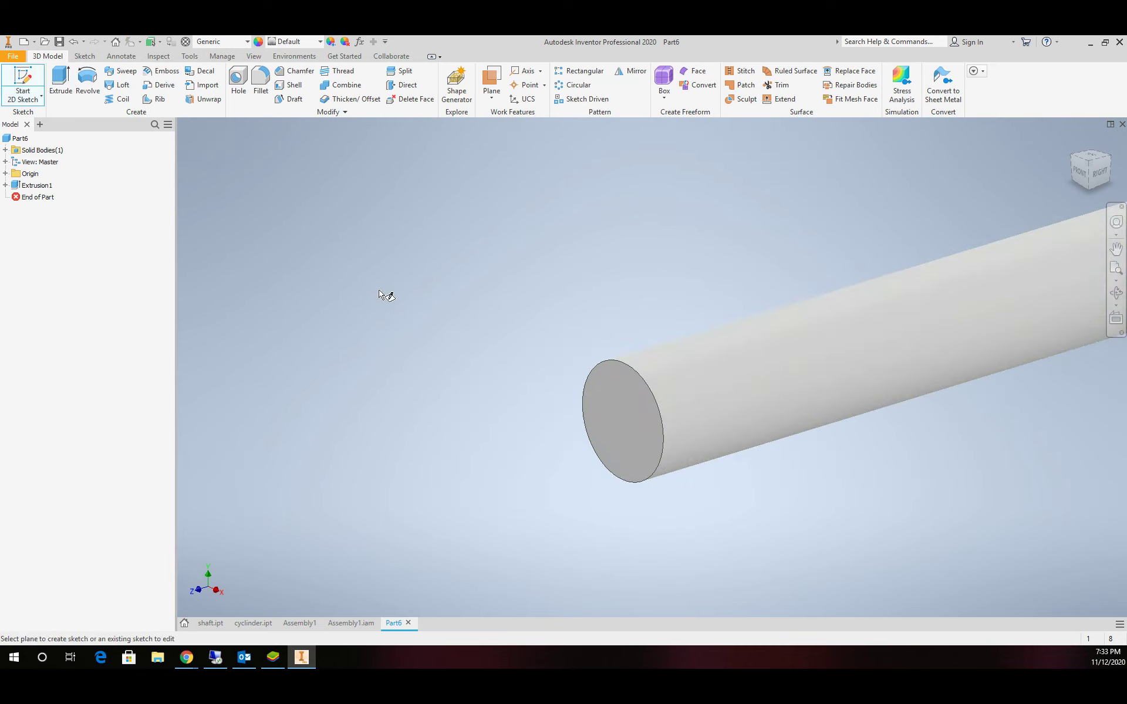
click(638, 414)
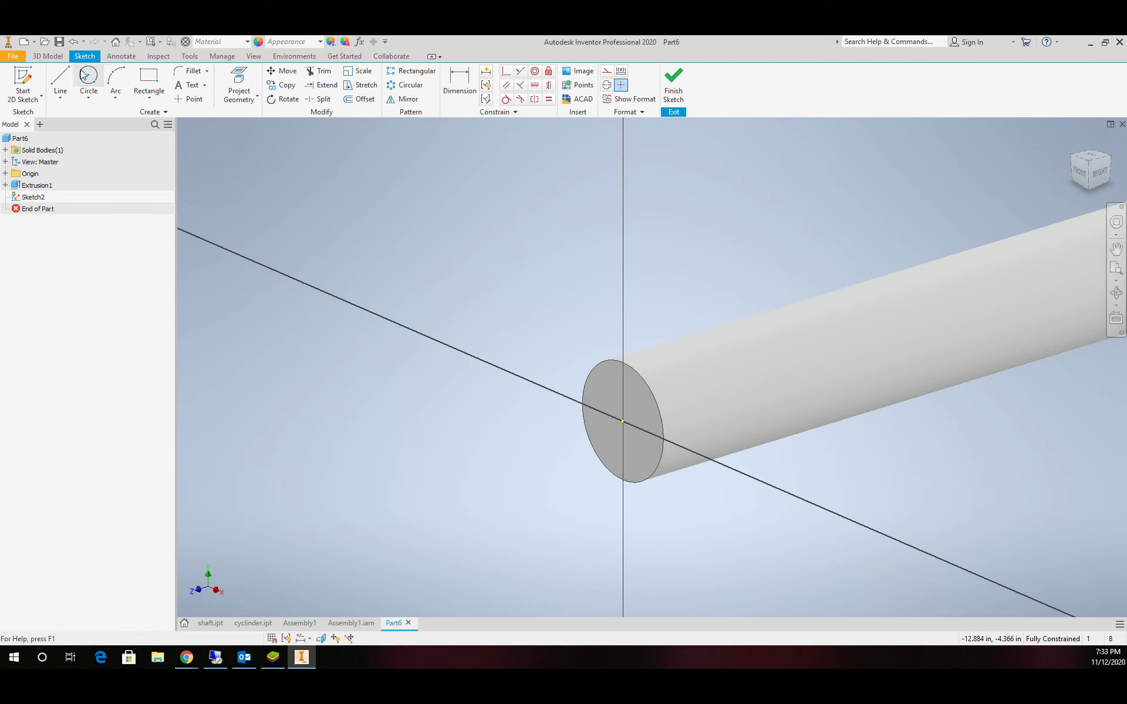
click(89, 82)
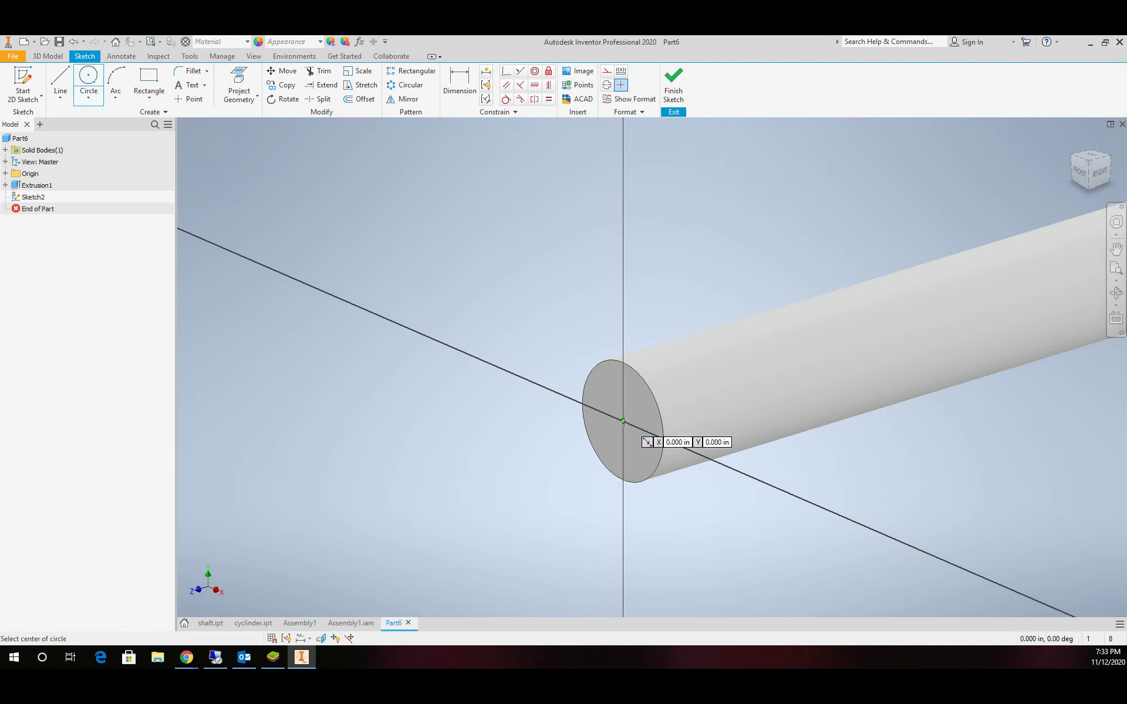
click(624, 421)
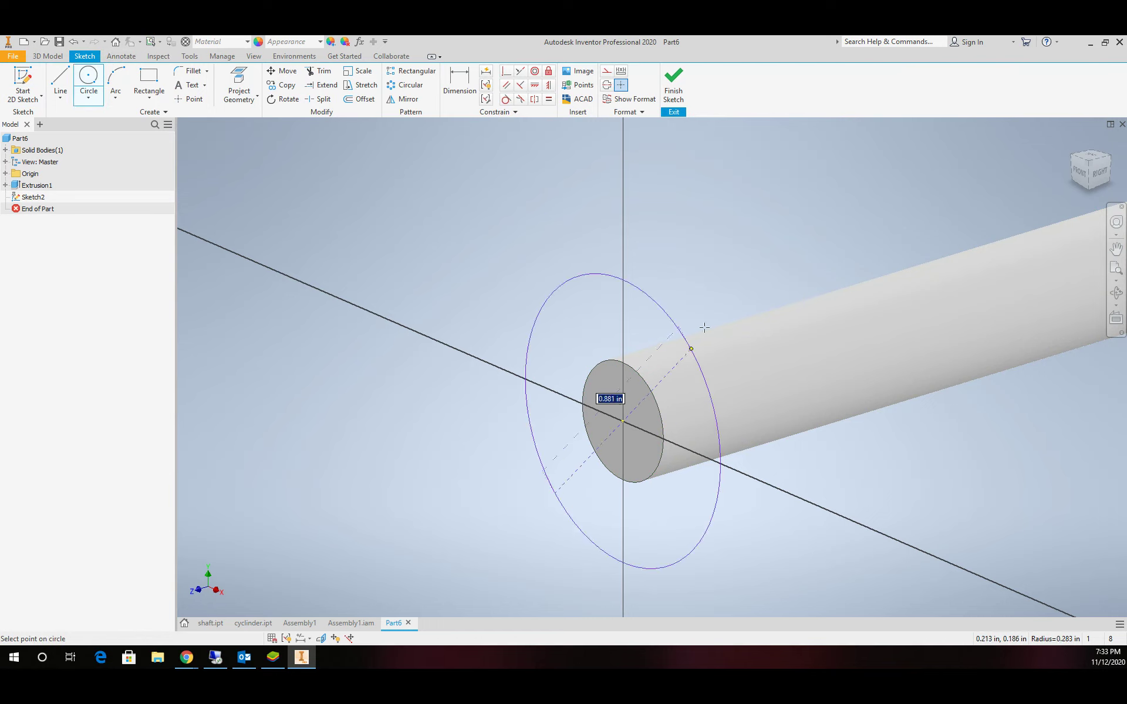
click(461, 82)
click(681, 177)
click(747, 178)
text(2)
key(Return)
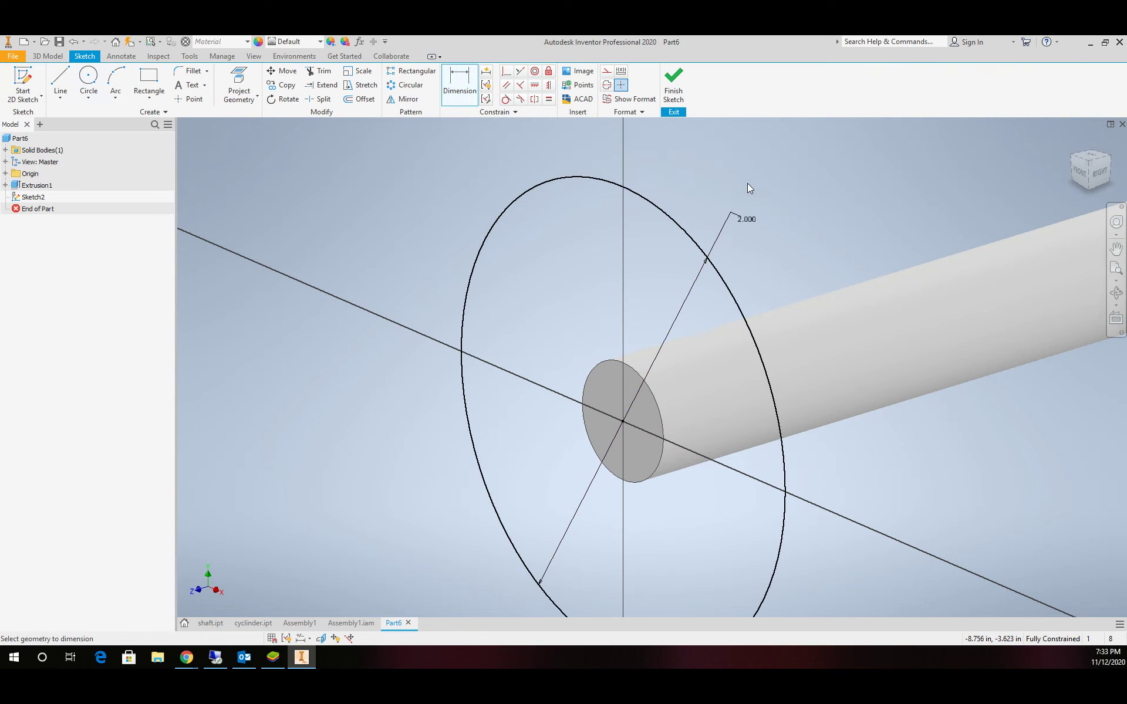
click(675, 90)
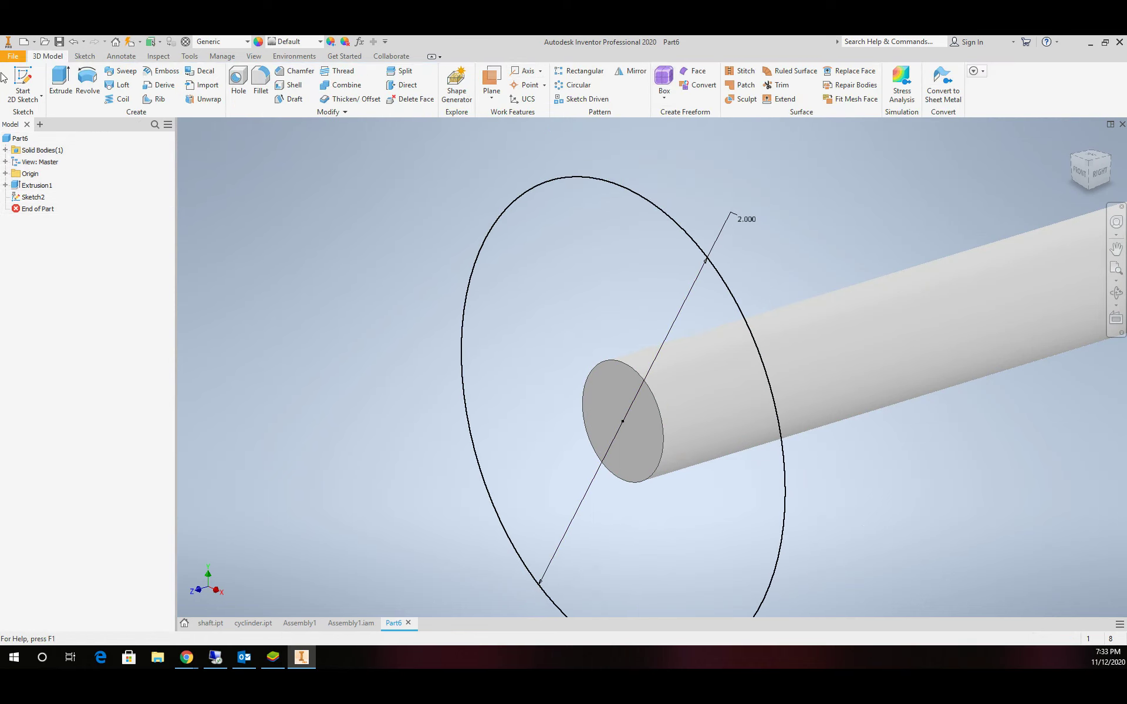
Extrude the 2 in circle into a 0.25 in thick disc.
click(63, 82)
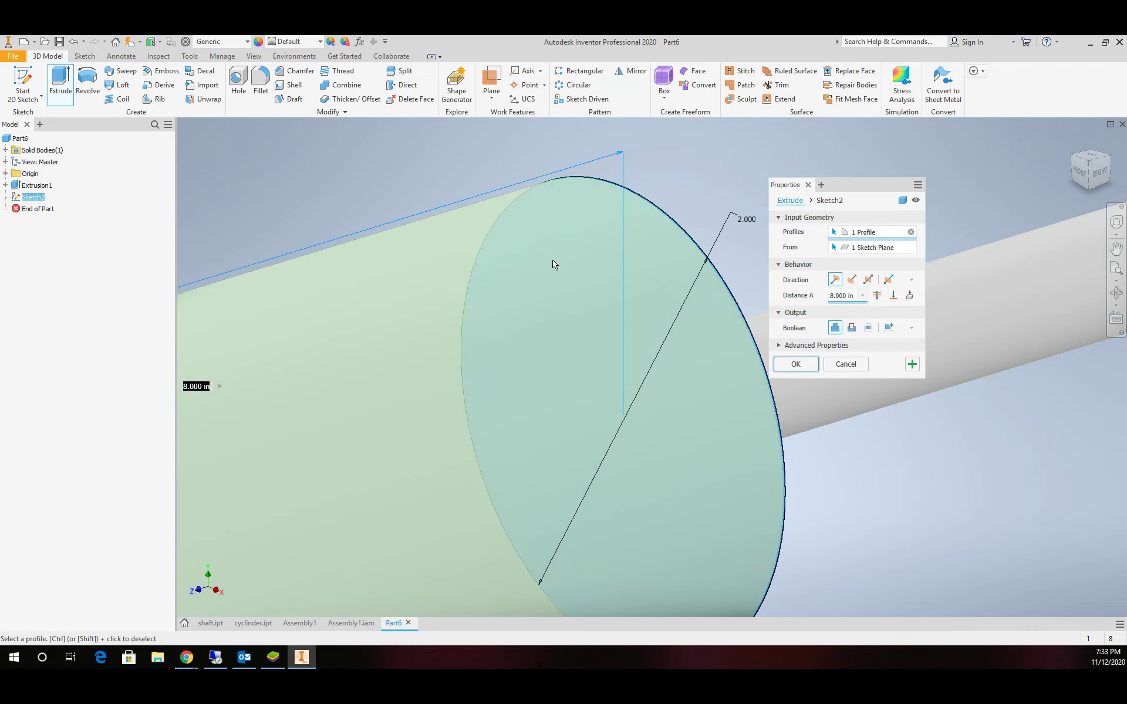
double_click(845, 297)
text(.0)
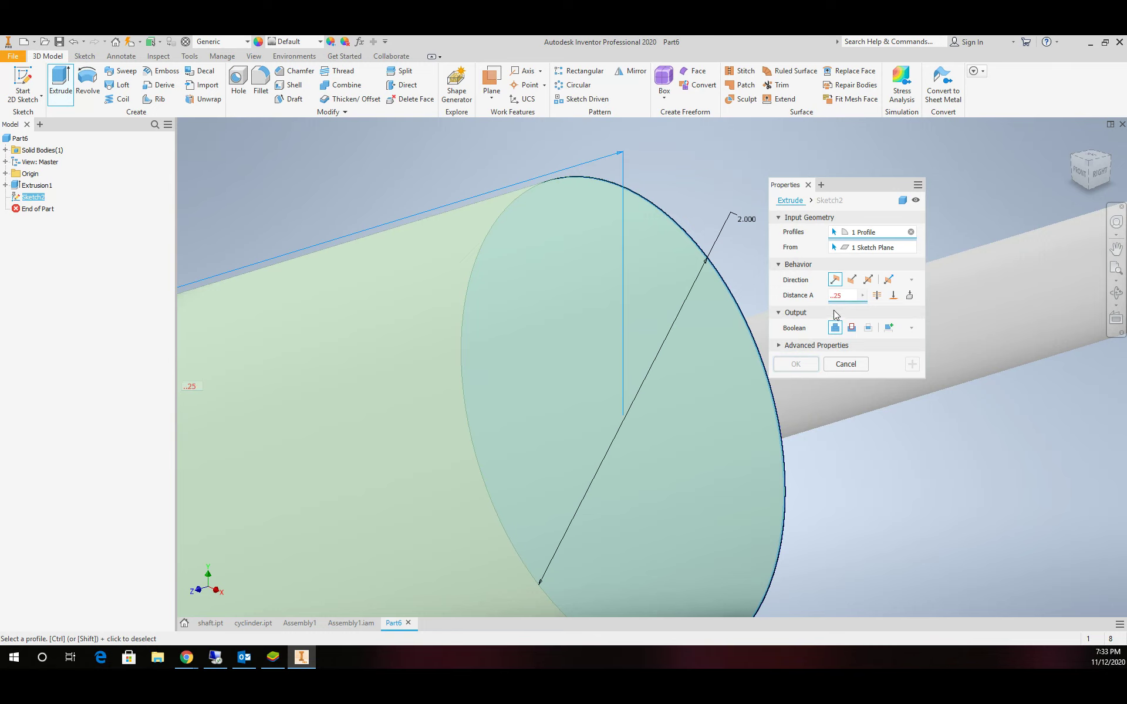
key(BackSpace)
click(796, 365)
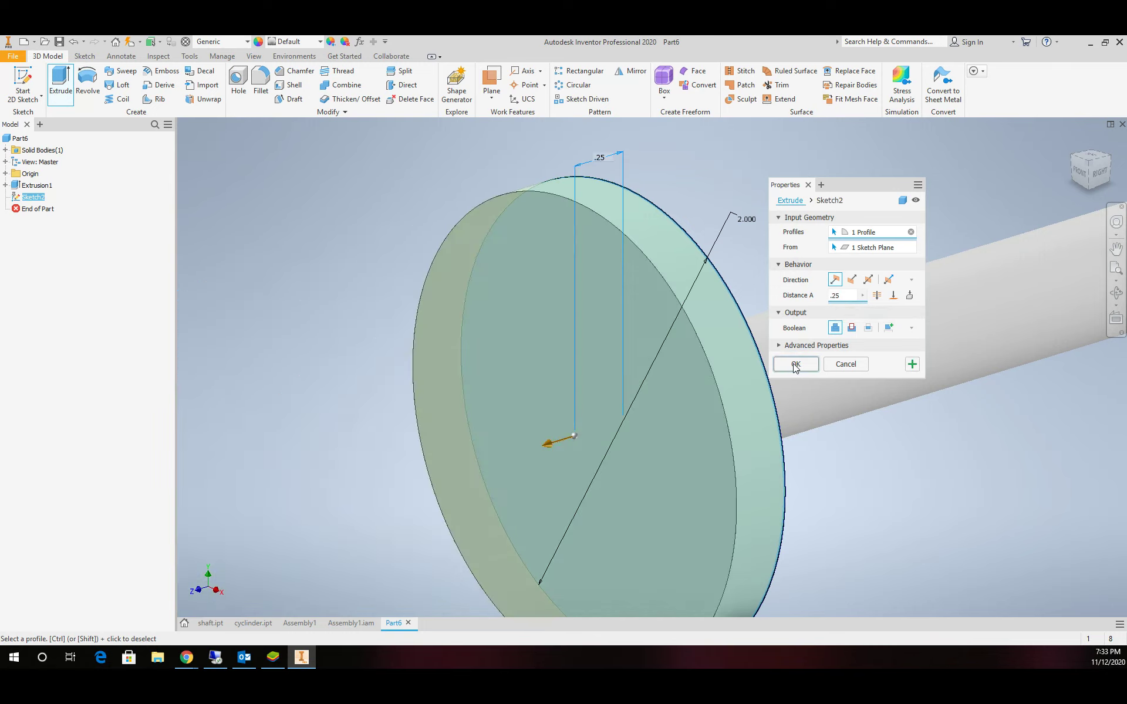
Sketch a circle centred on the shaft's free end face.
scroll(795, 264, down, 5)
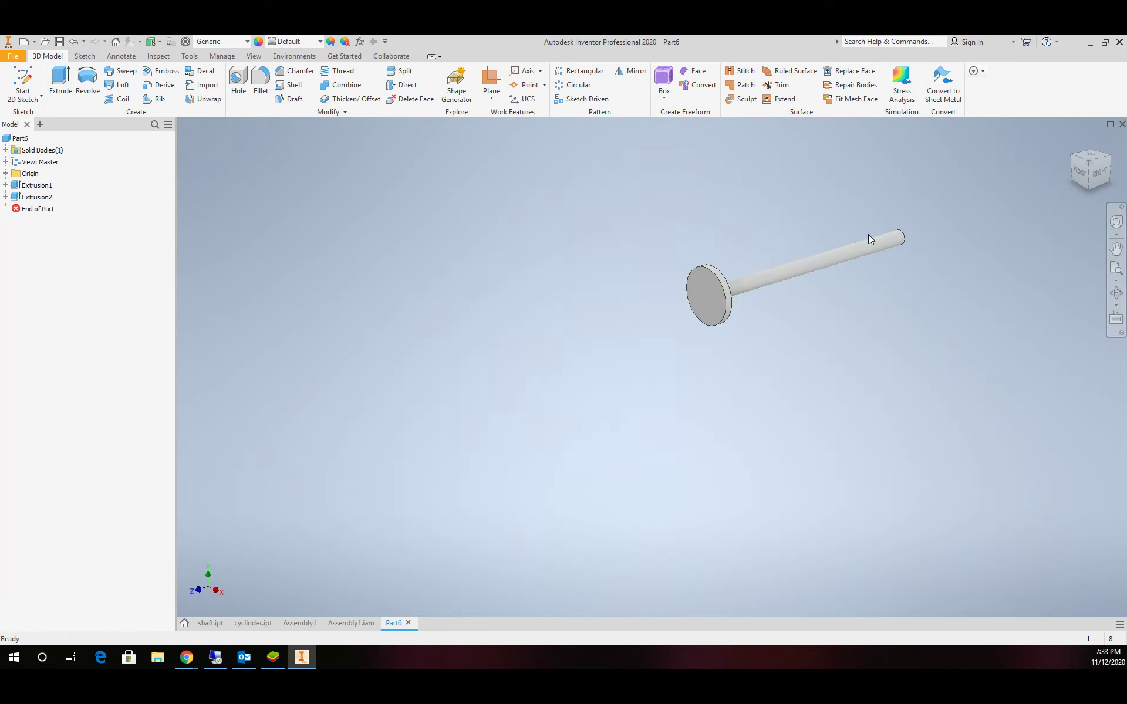
scroll(880, 232, up, 5)
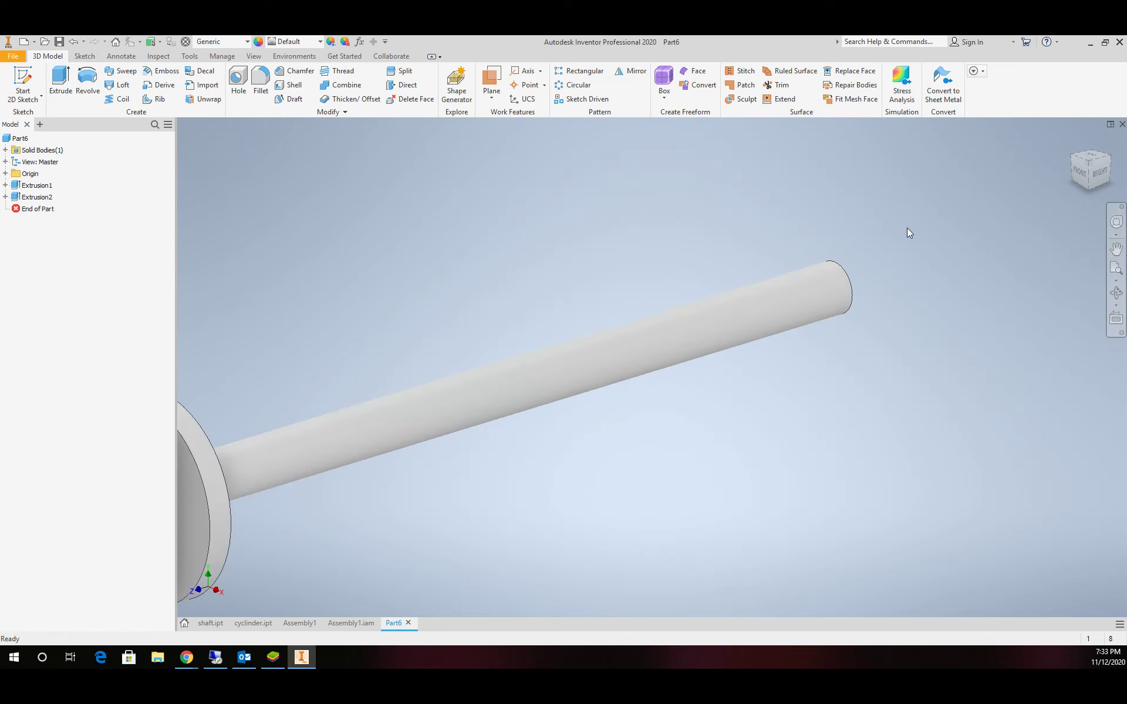
click(28, 82)
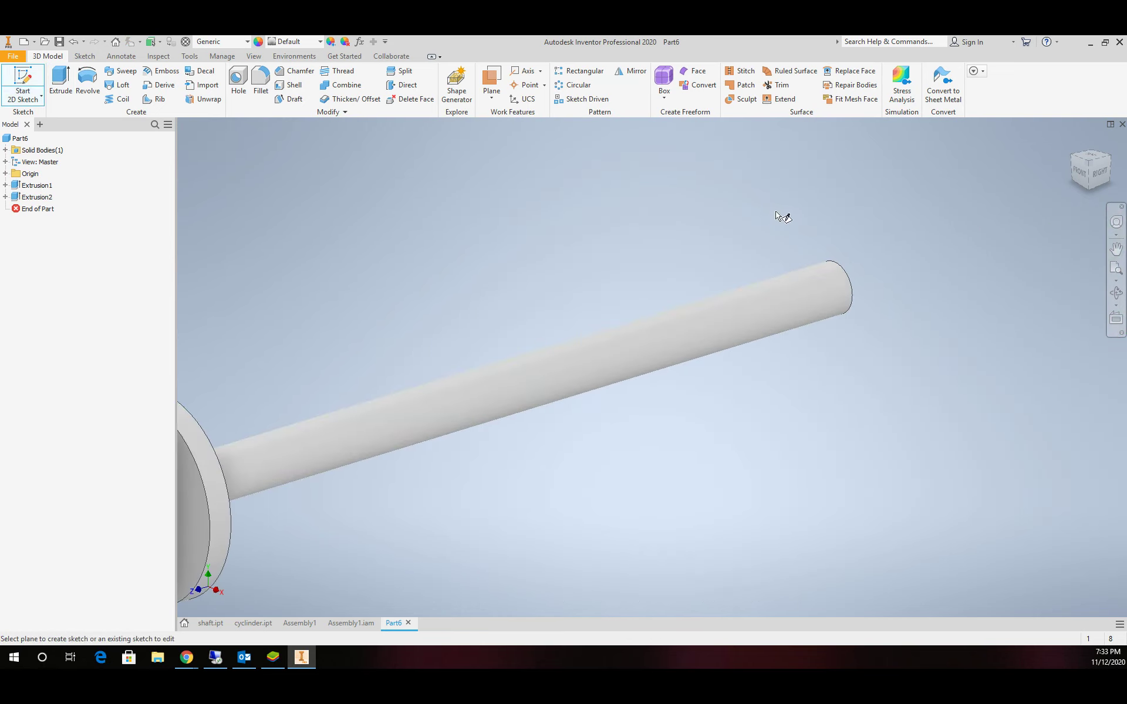
click(851, 292)
key(c)
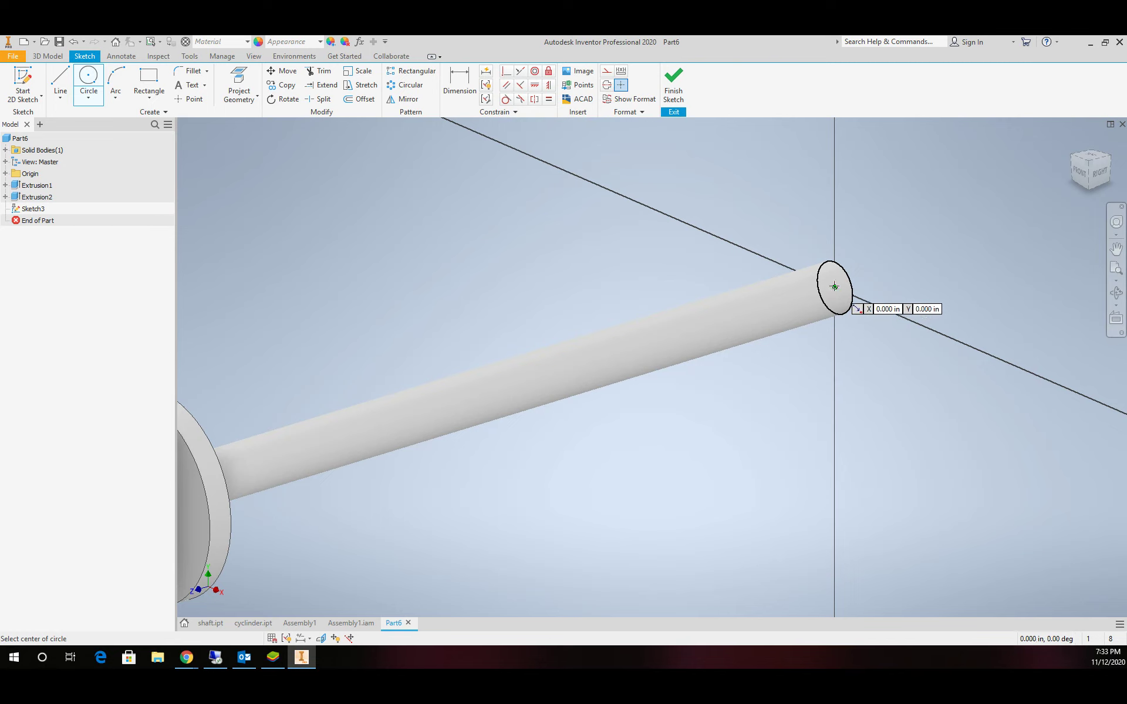
click(836, 288)
click(914, 263)
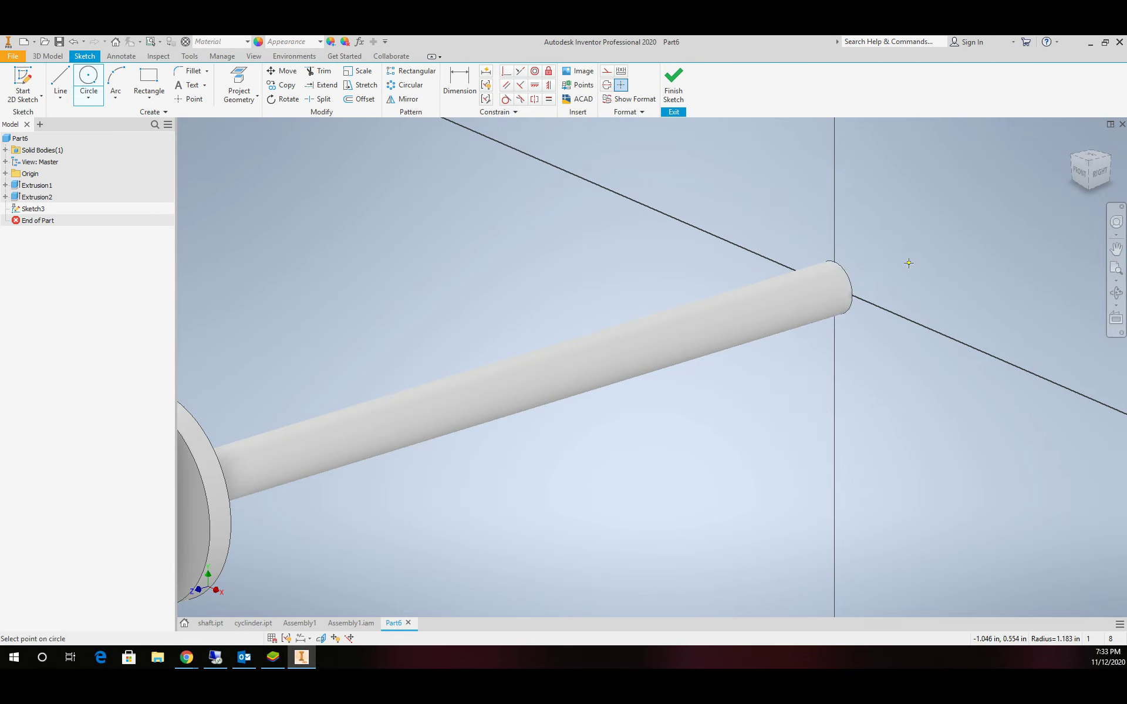
Dimension the circle to a 2.000 in diameter and finish the sketch.
click(459, 82)
click(885, 205)
click(938, 208)
text(2)
click(981, 250)
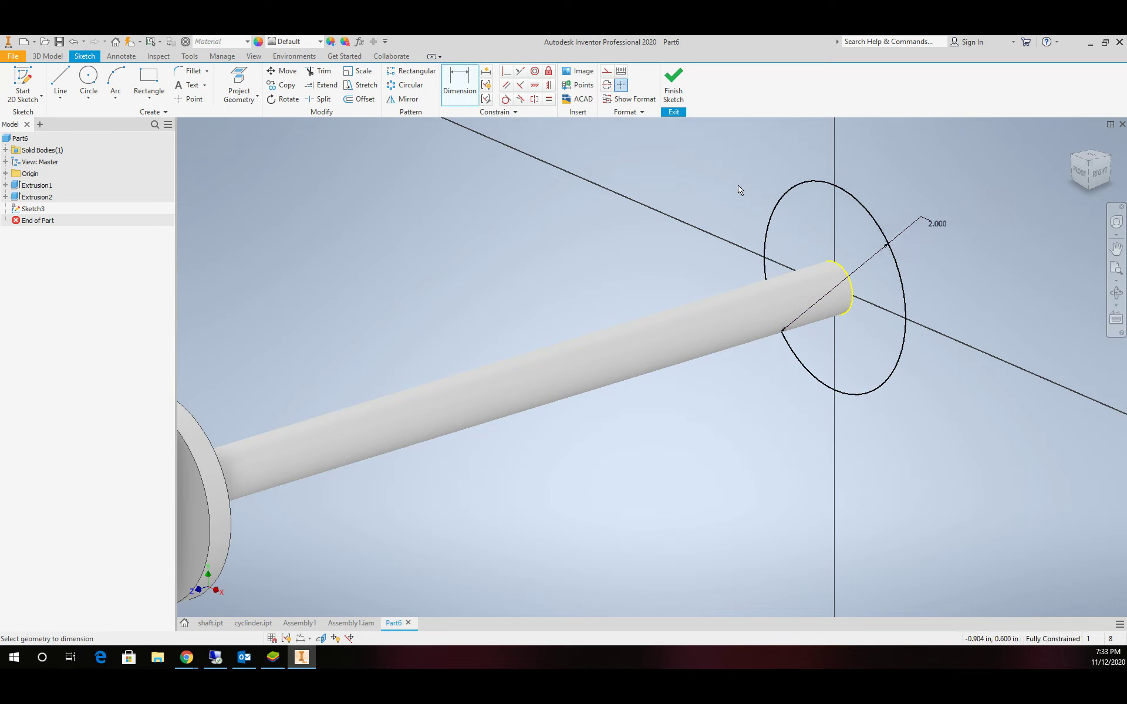
click(673, 84)
Extrude the 2 in circle into a 0.250 in thick disk.
key(e)
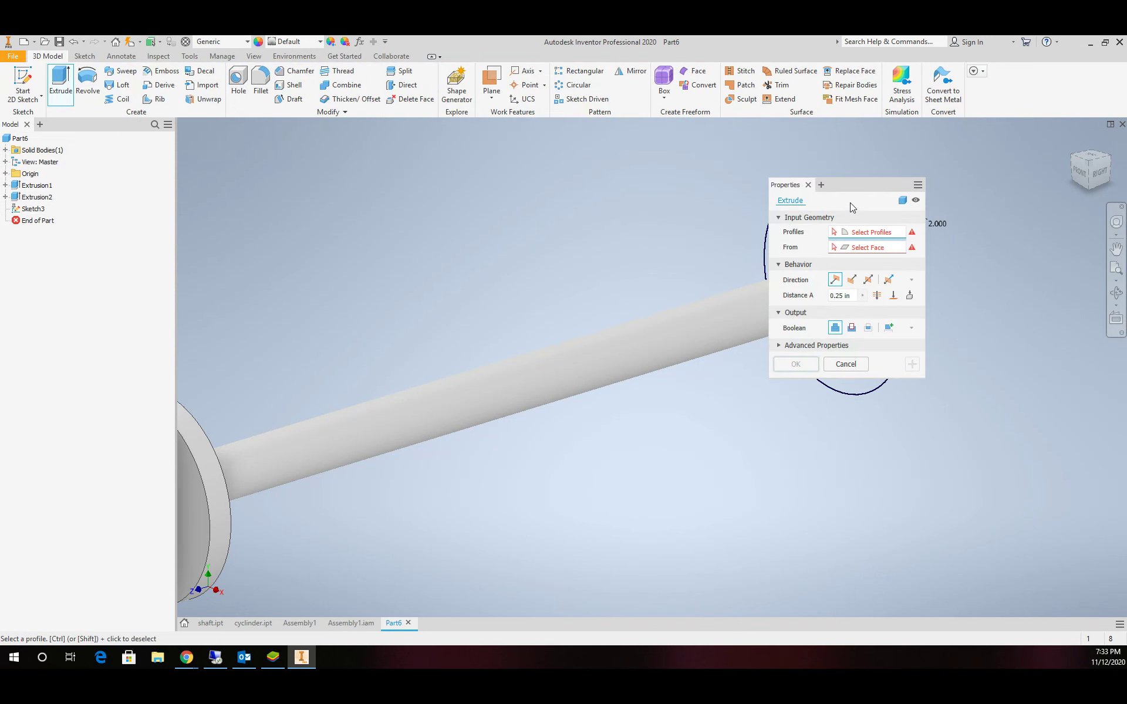
drag(846, 201, 581, 207)
click(854, 229)
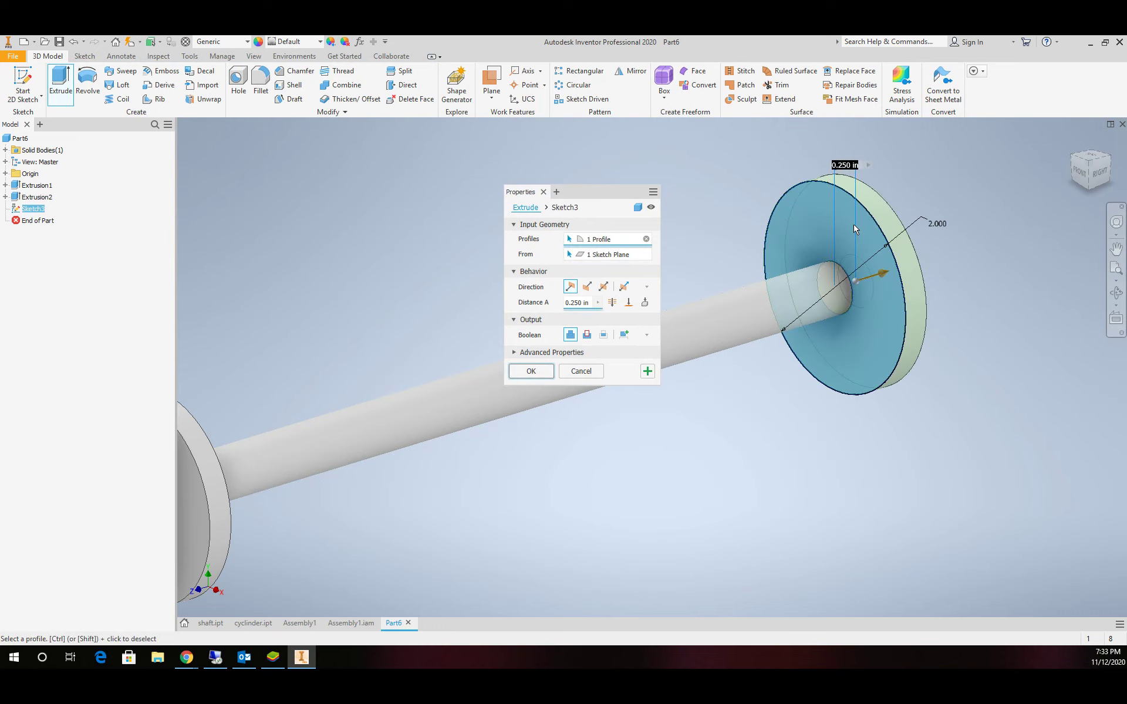
click(530, 372)
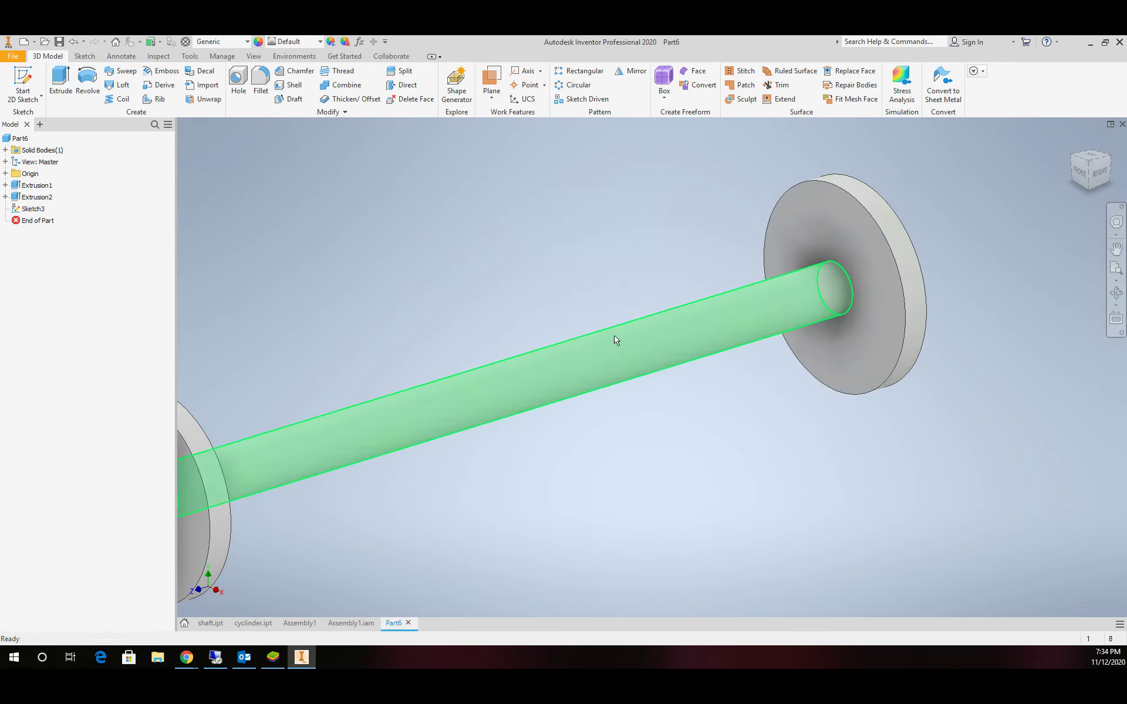
scroll(548, 270, down, 5)
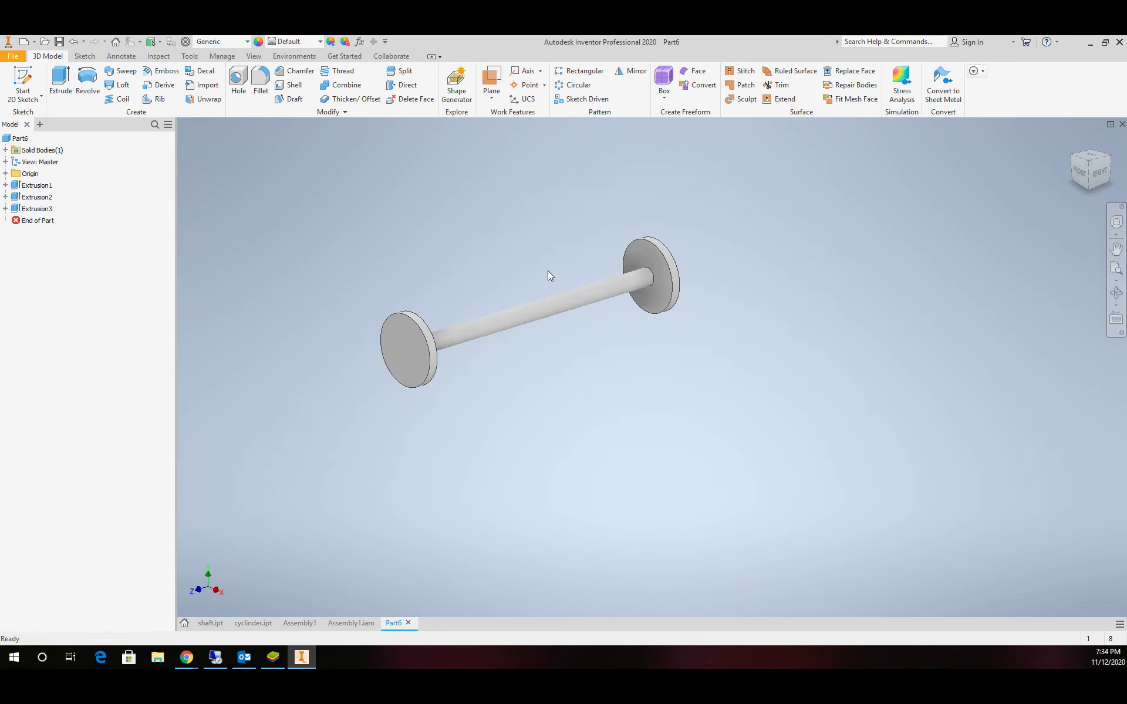
Edit Extrusion3 and flip its direction so the disk caps the shaft end.
click(1118, 294)
drag(674, 294, 552, 339)
key(Escape)
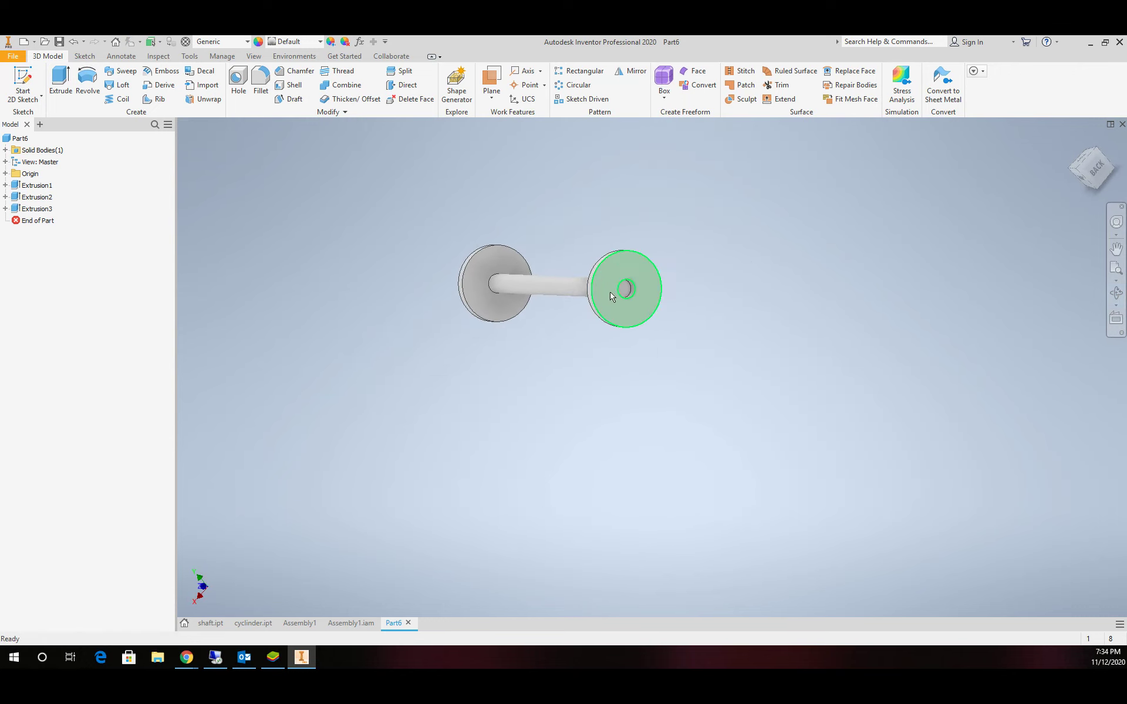
click(5, 209)
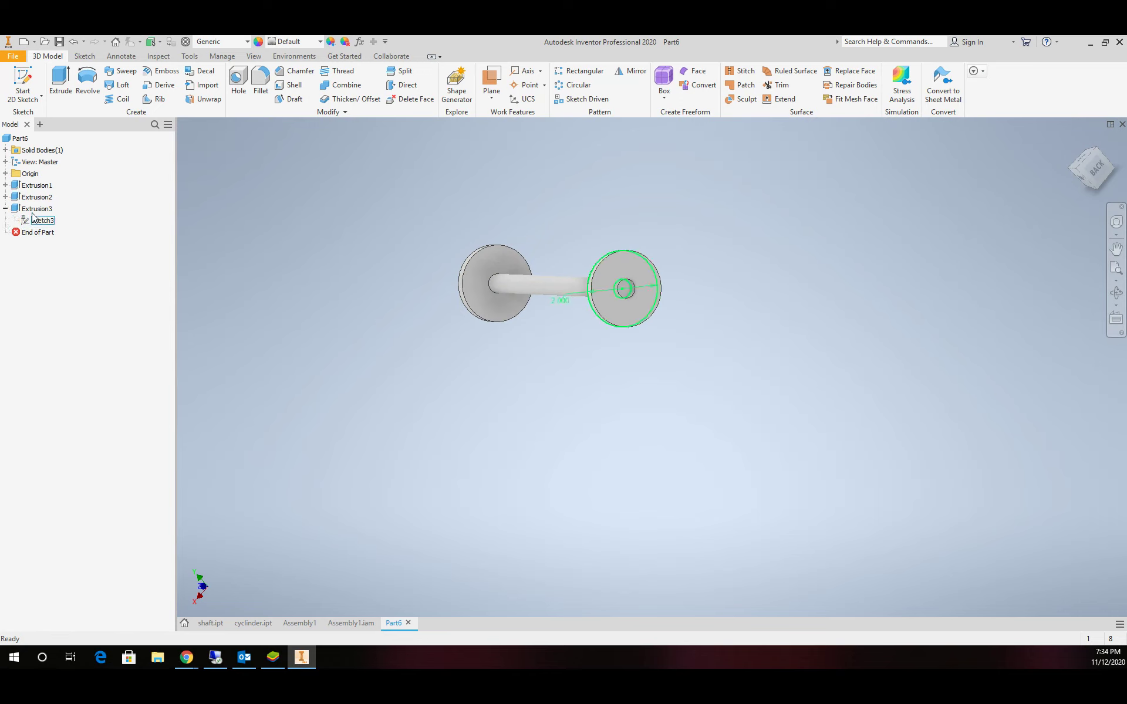
click(35, 209)
right_click(33, 208)
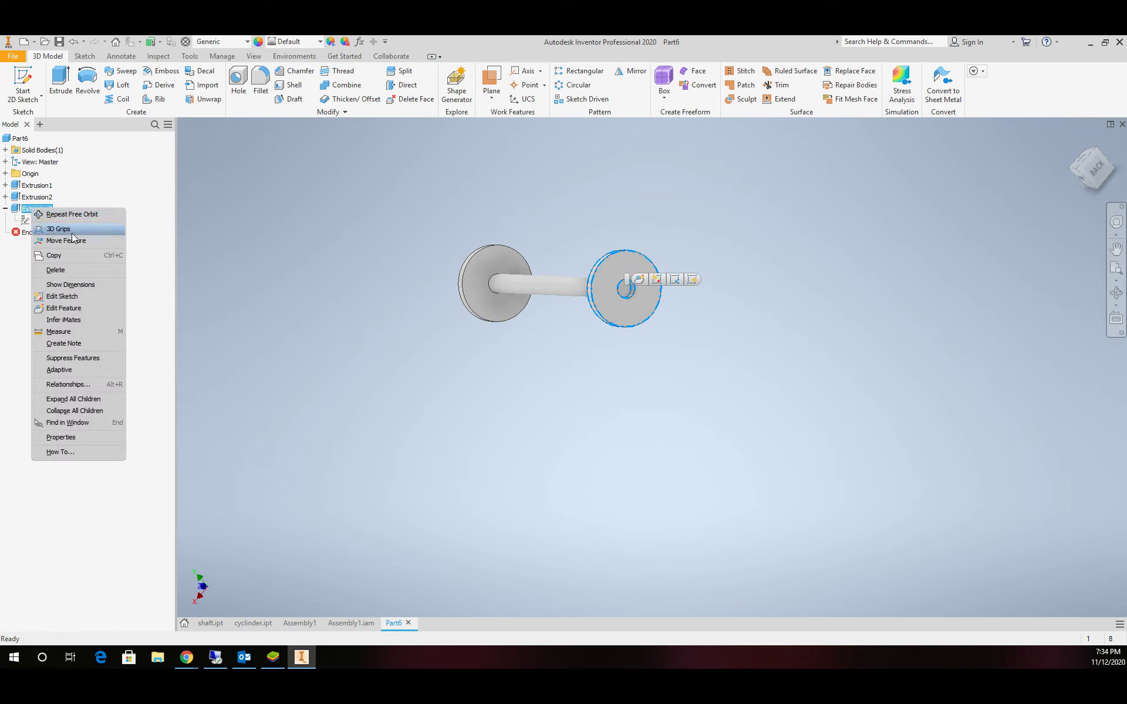
click(76, 308)
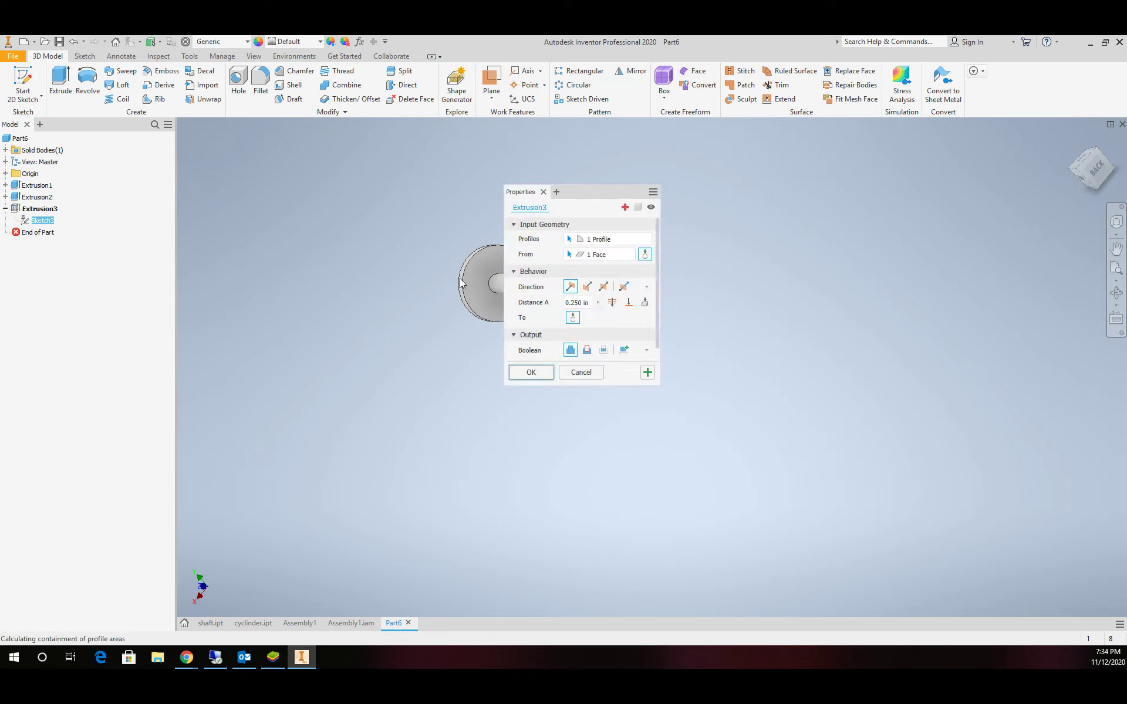
click(587, 287)
click(532, 371)
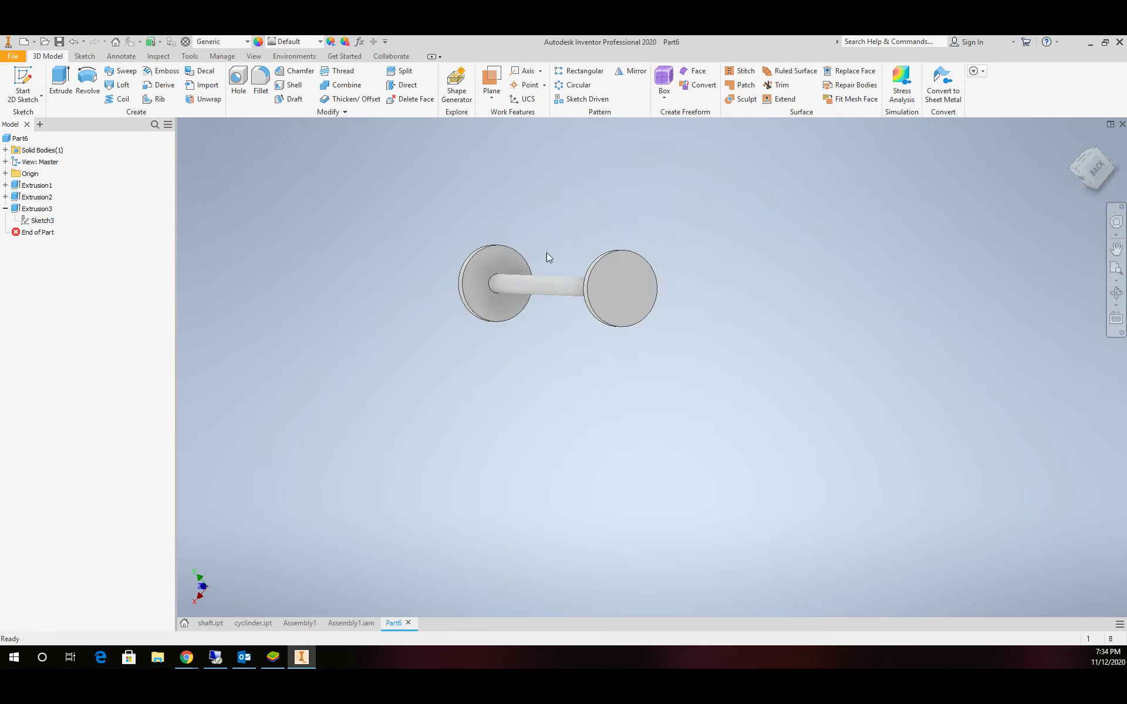
Draw a rectangle in a new sketch on the end disk's outer face.
key(s)
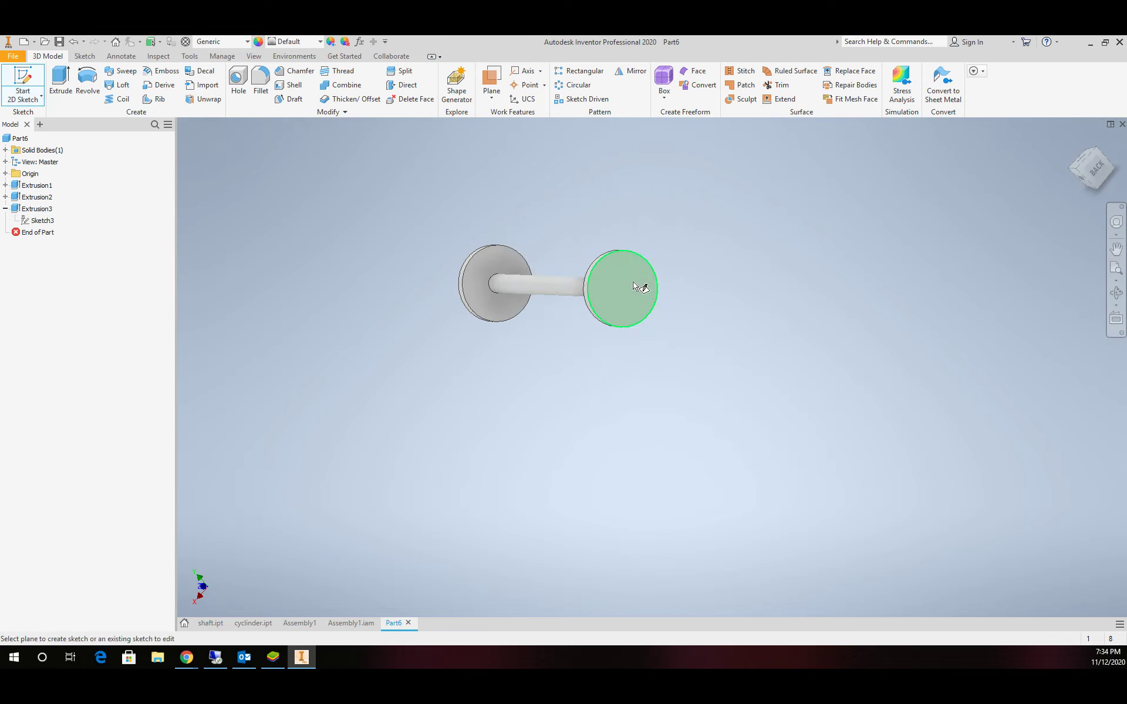
click(643, 285)
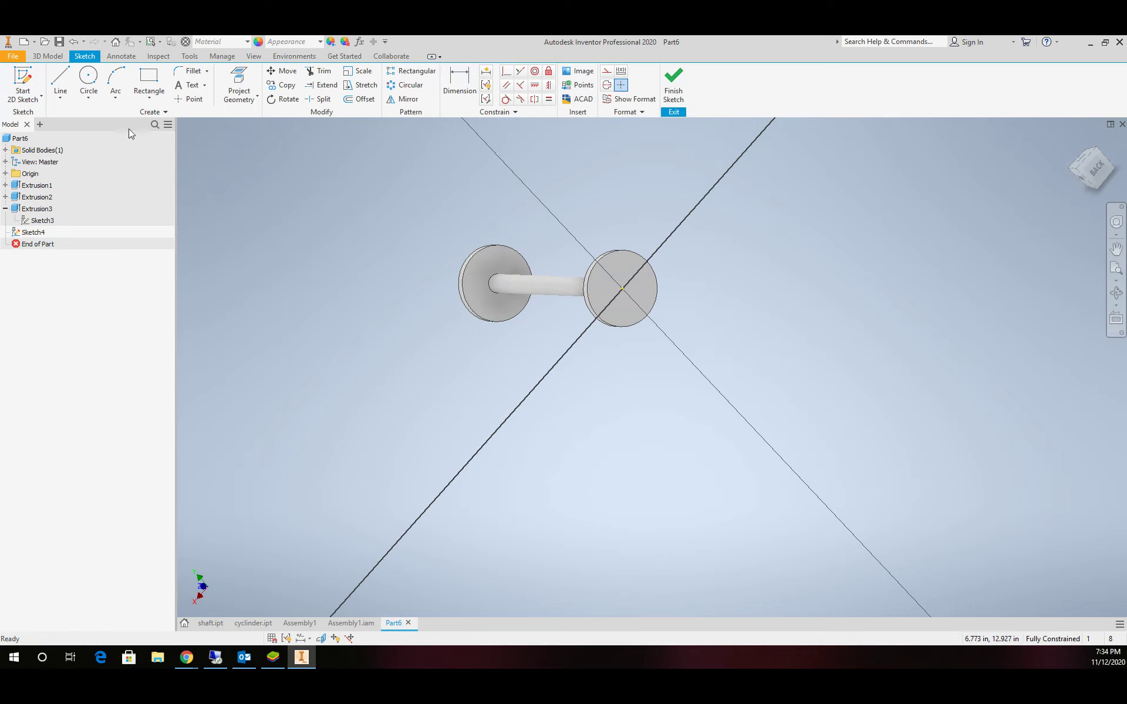
click(148, 84)
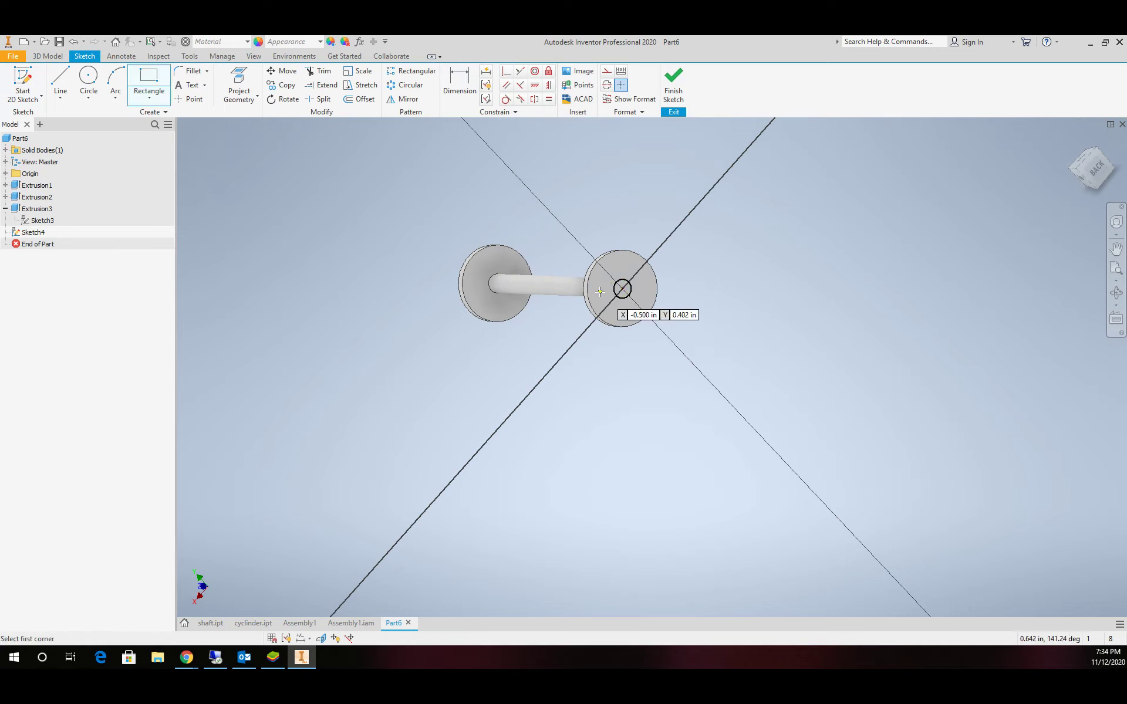
scroll(622, 284, up, 2)
scroll(650, 275, up, 3)
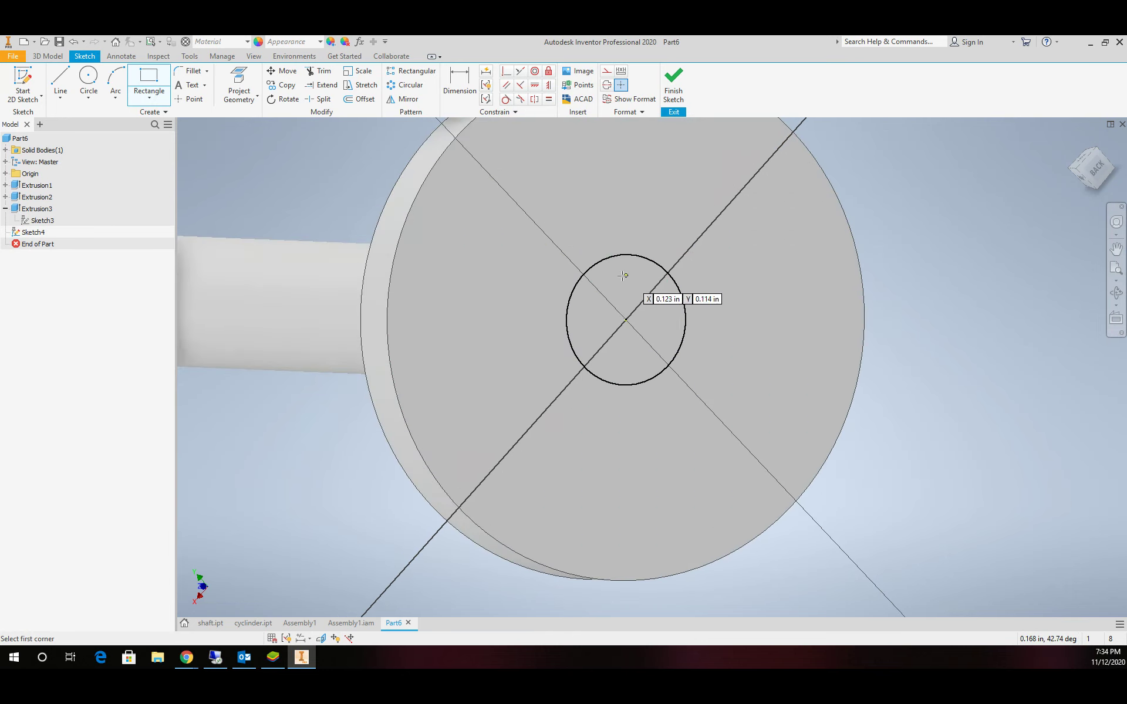
click(501, 295)
click(769, 341)
Dimension the rectangle's sides to 1.000 and .500 in.
click(478, 96)
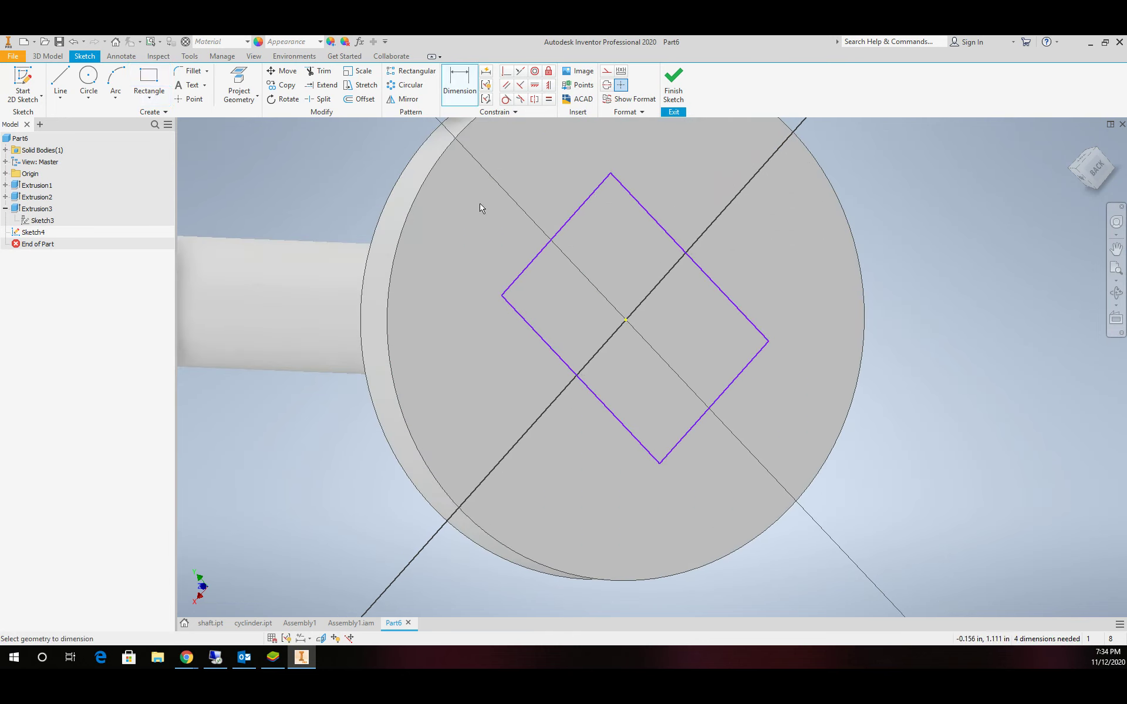
click(546, 345)
click(499, 376)
text(1)
key(Return)
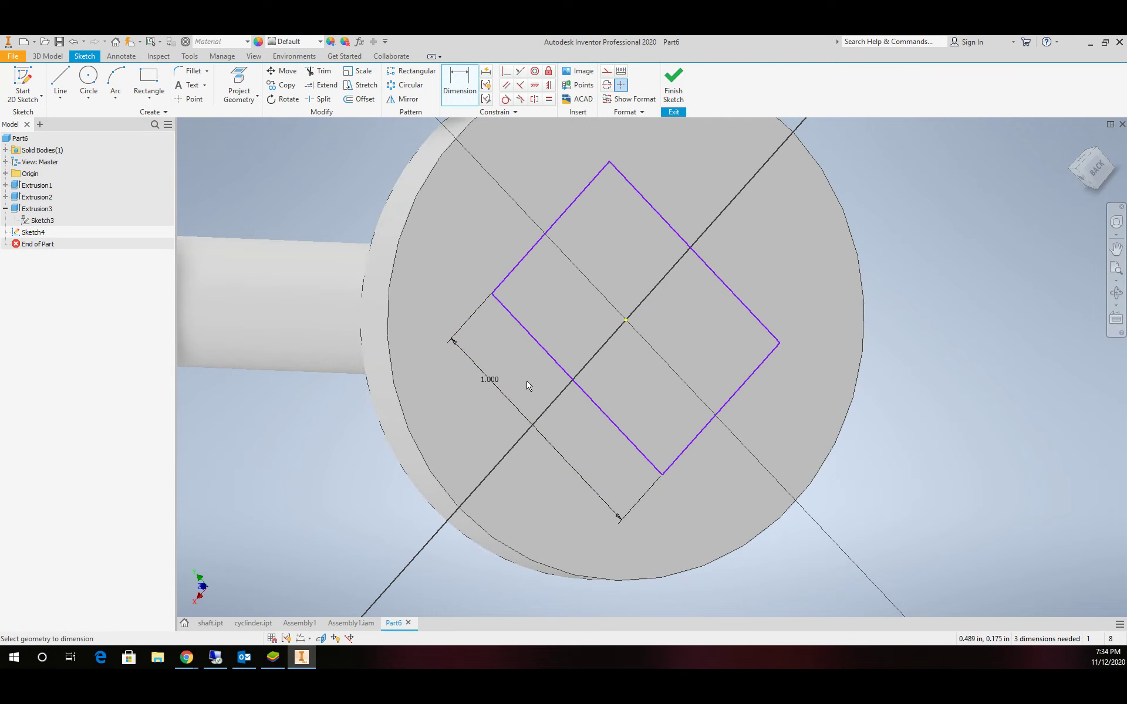
click(737, 392)
click(766, 439)
text(.5)
key(Return)
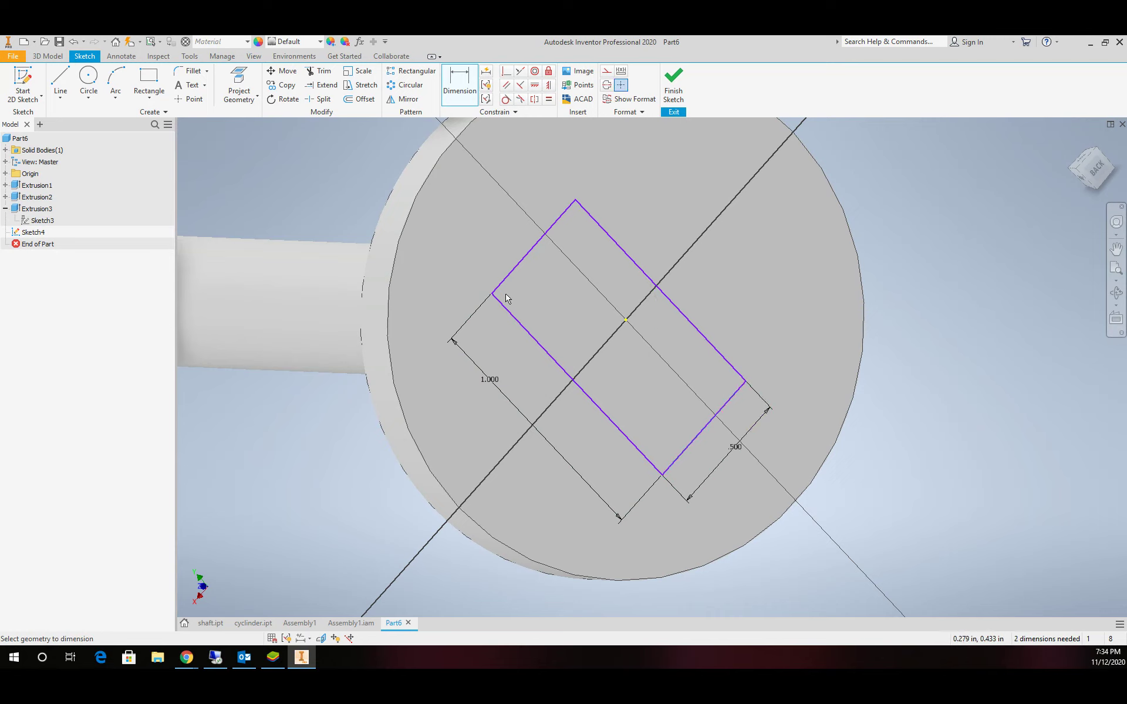
Centre the rectangle on the disk with half-width and half-length offset dimensions.
click(492, 295)
click(636, 330)
click(722, 441)
click(737, 447)
text(/2)
key(Return)
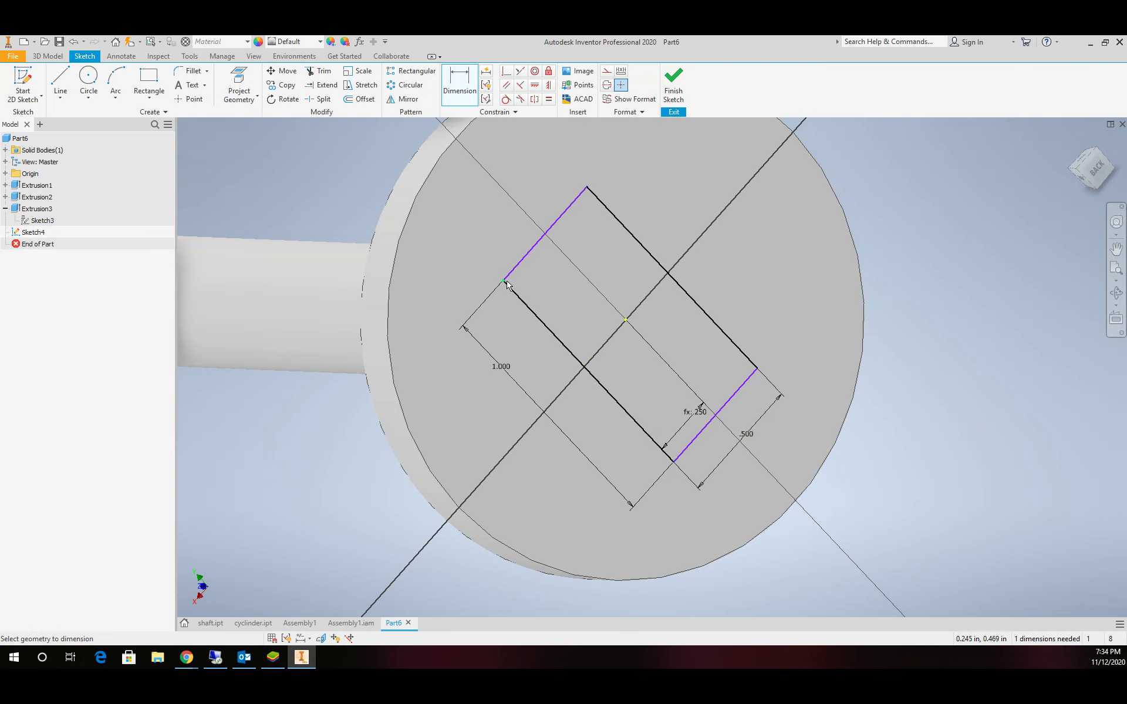
click(547, 359)
click(527, 348)
click(503, 366)
text(/2)
key(Return)
Extrude the 1.000 × 0.500 rectangle 1.5 in into a block on the disk.
click(673, 84)
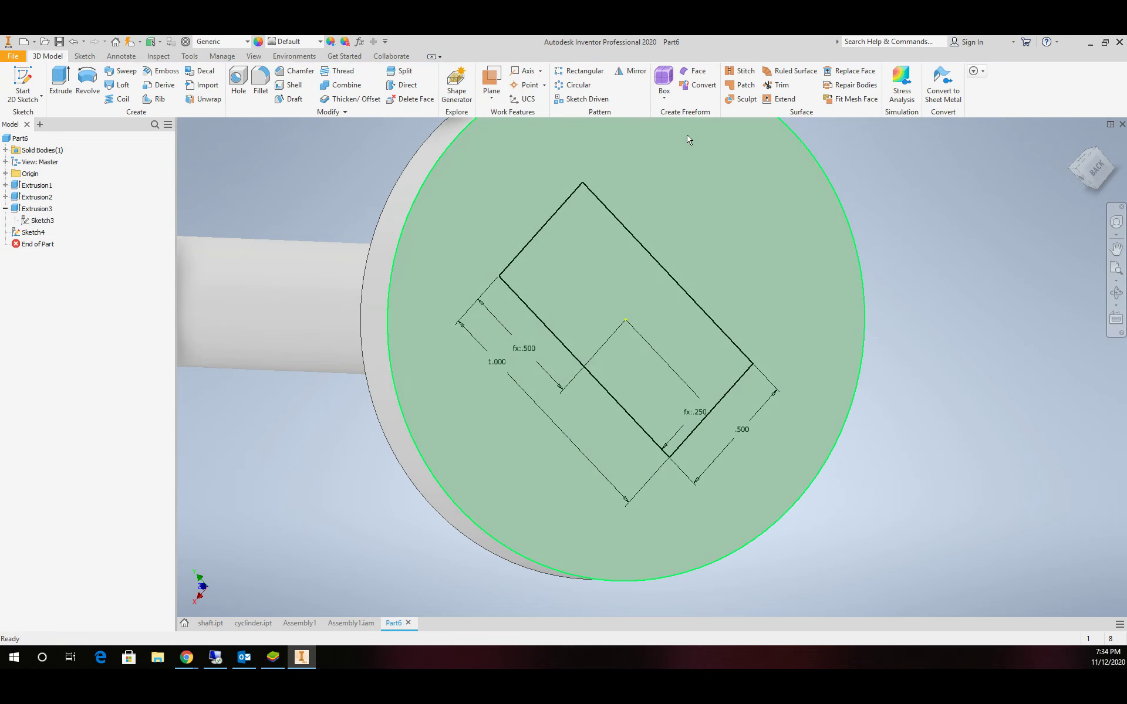
click(61, 82)
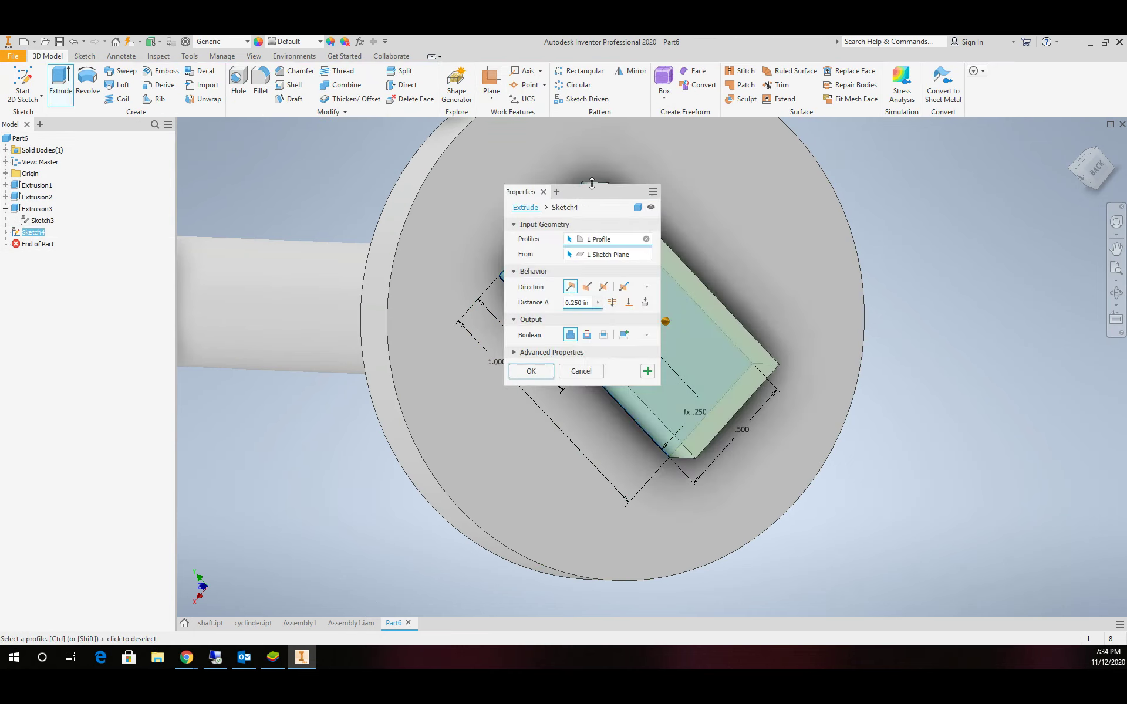
drag(587, 201, 410, 213)
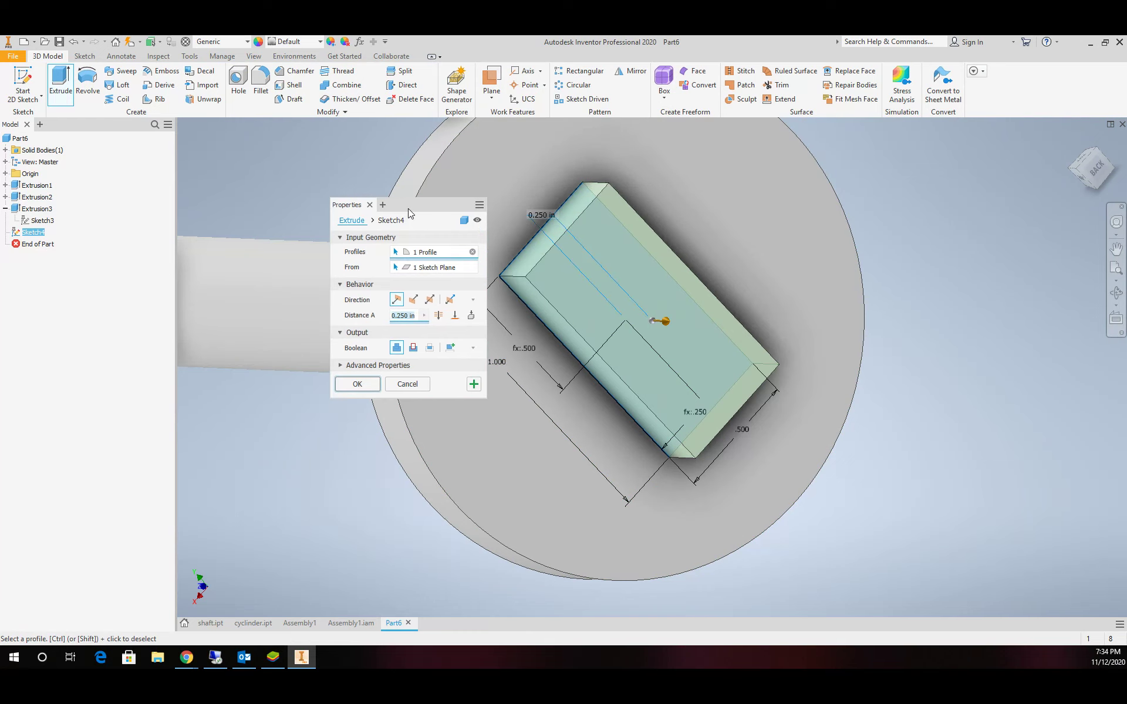
double_click(405, 315)
text(1)
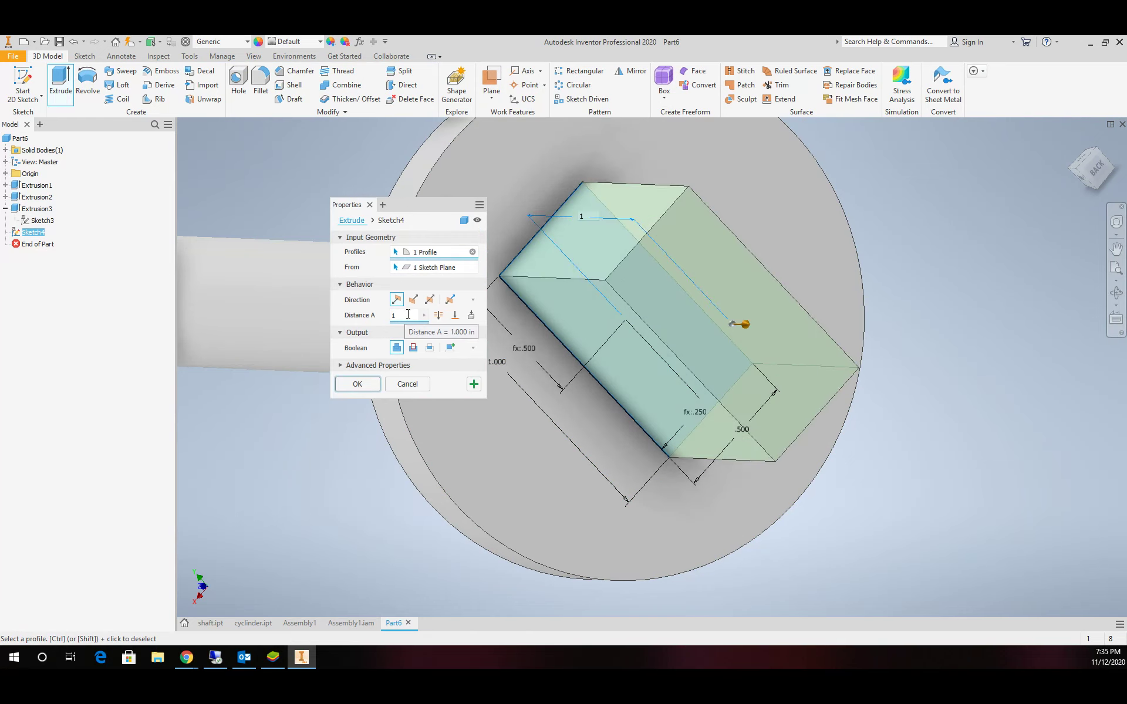
text(.5)
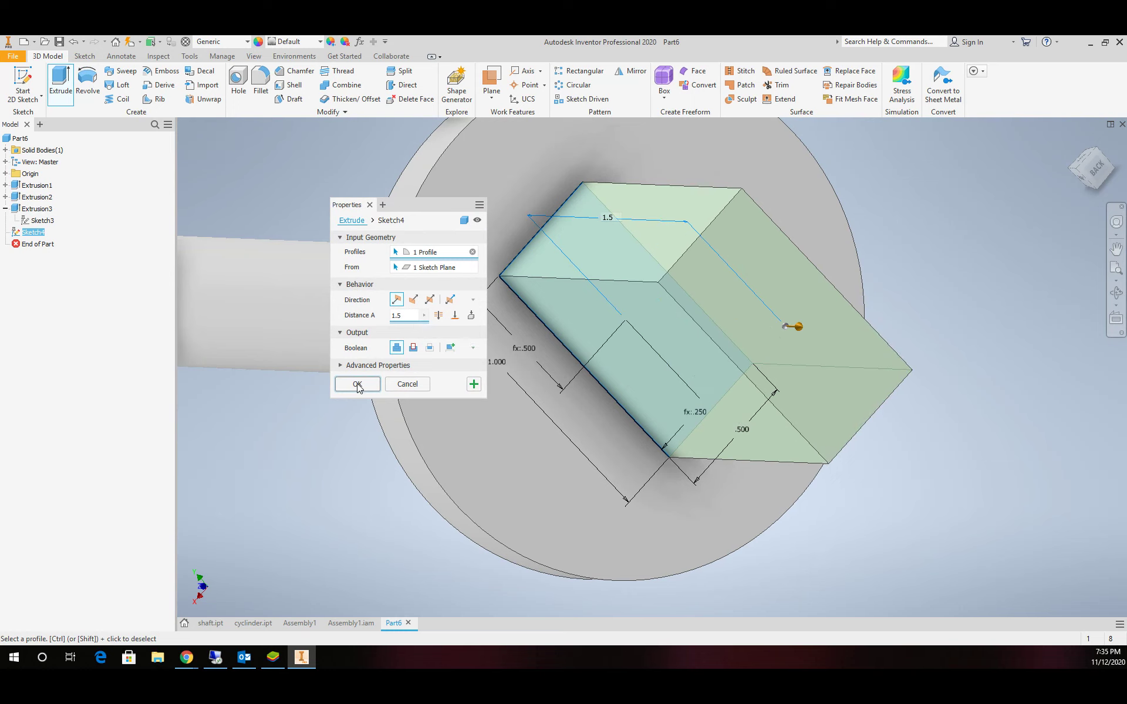
click(357, 384)
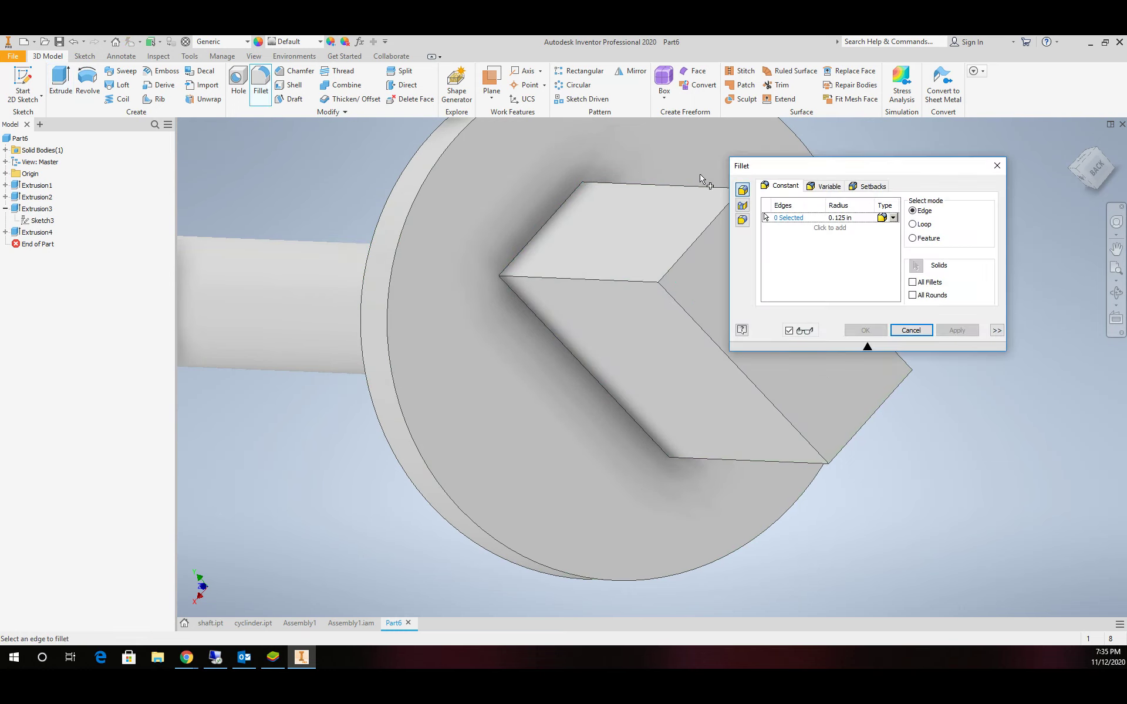
Fillet the block's outer end edges with a 0.5 in radius.
click(858, 222)
text(.5)
drag(854, 170, 965, 138)
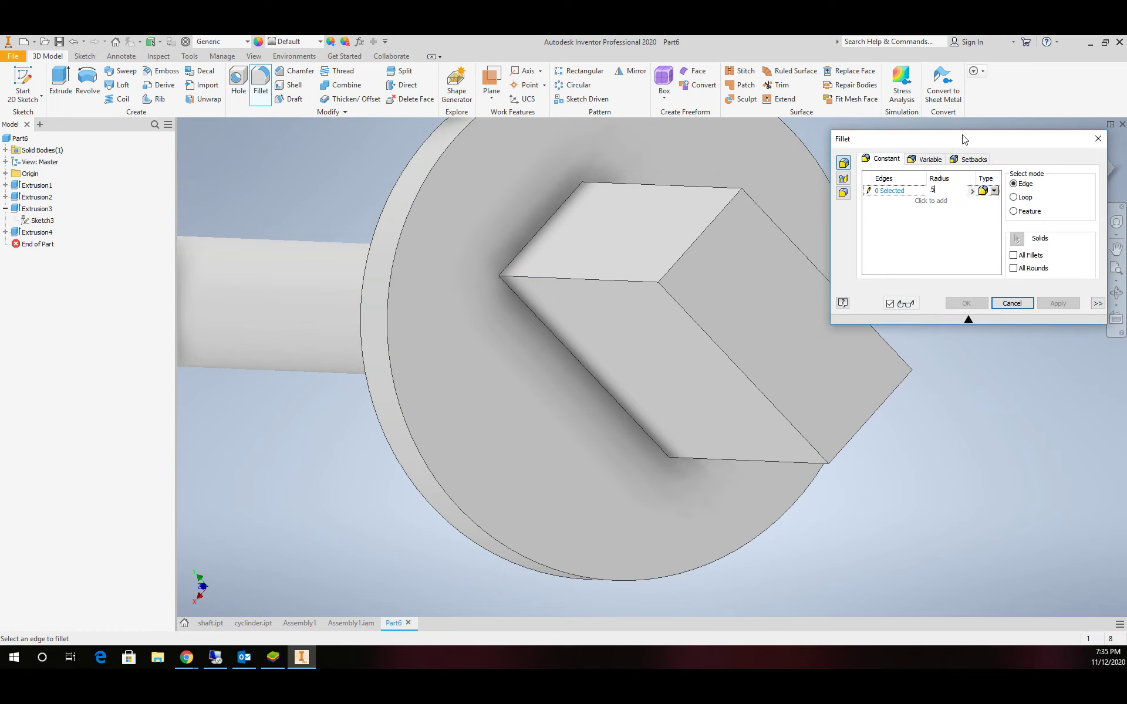
click(704, 238)
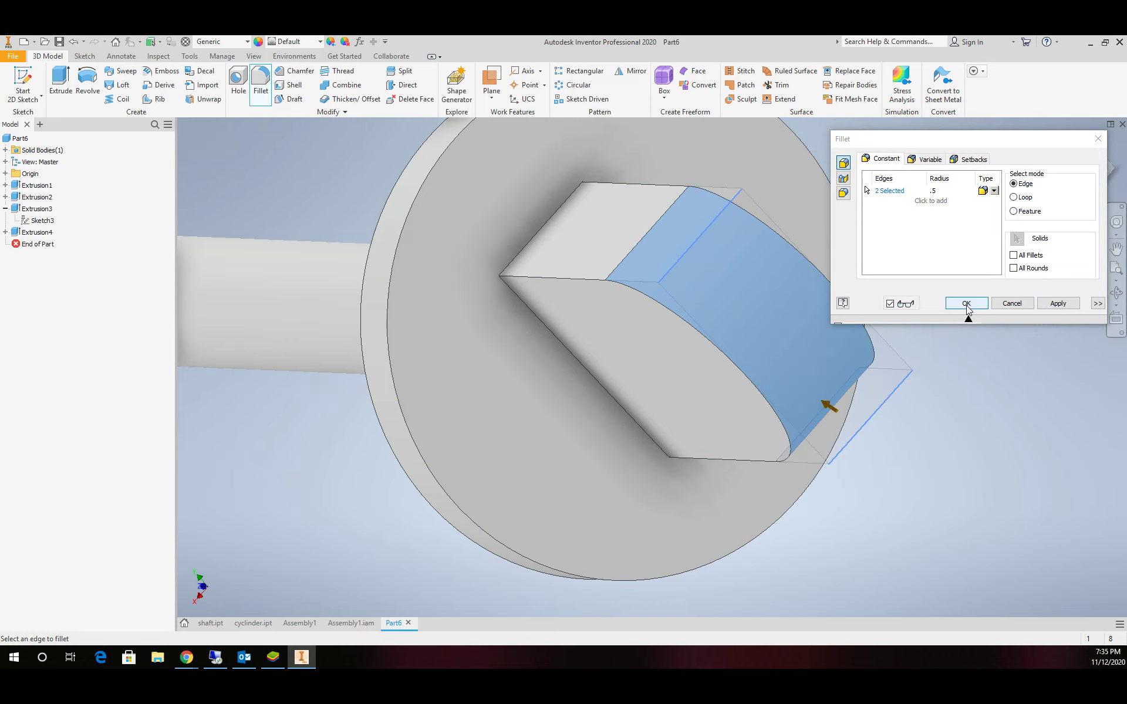
click(966, 304)
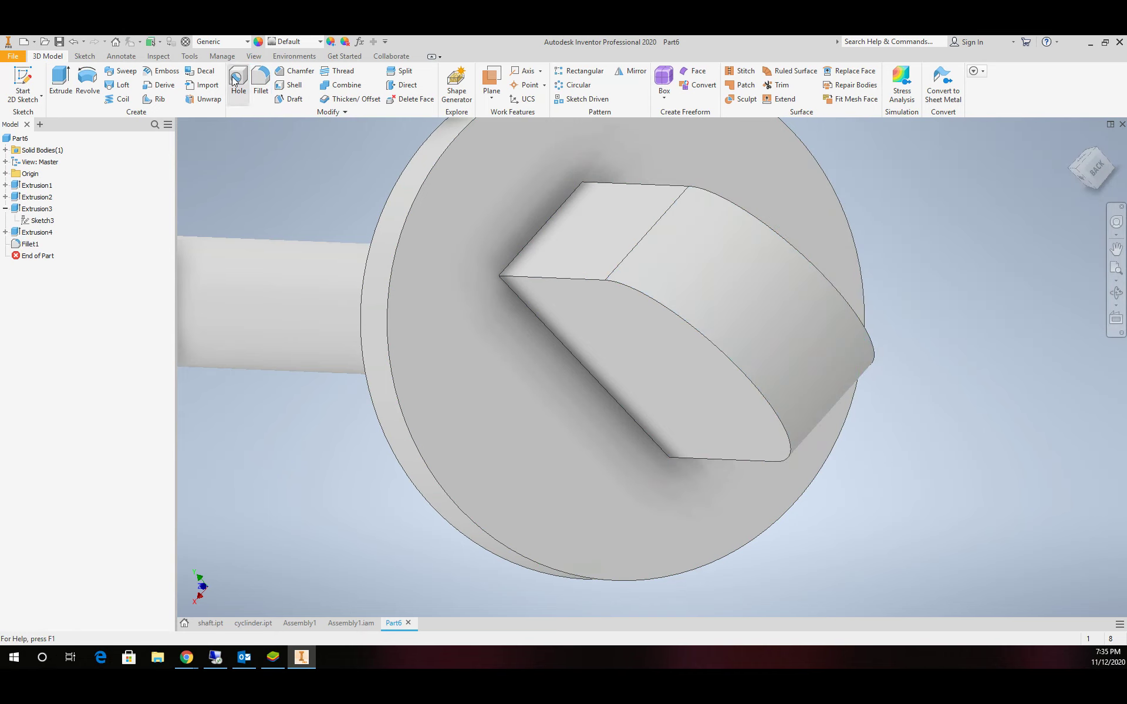
Place a 0.5 in hole on the tab face, concentric with its rounded edge.
click(658, 361)
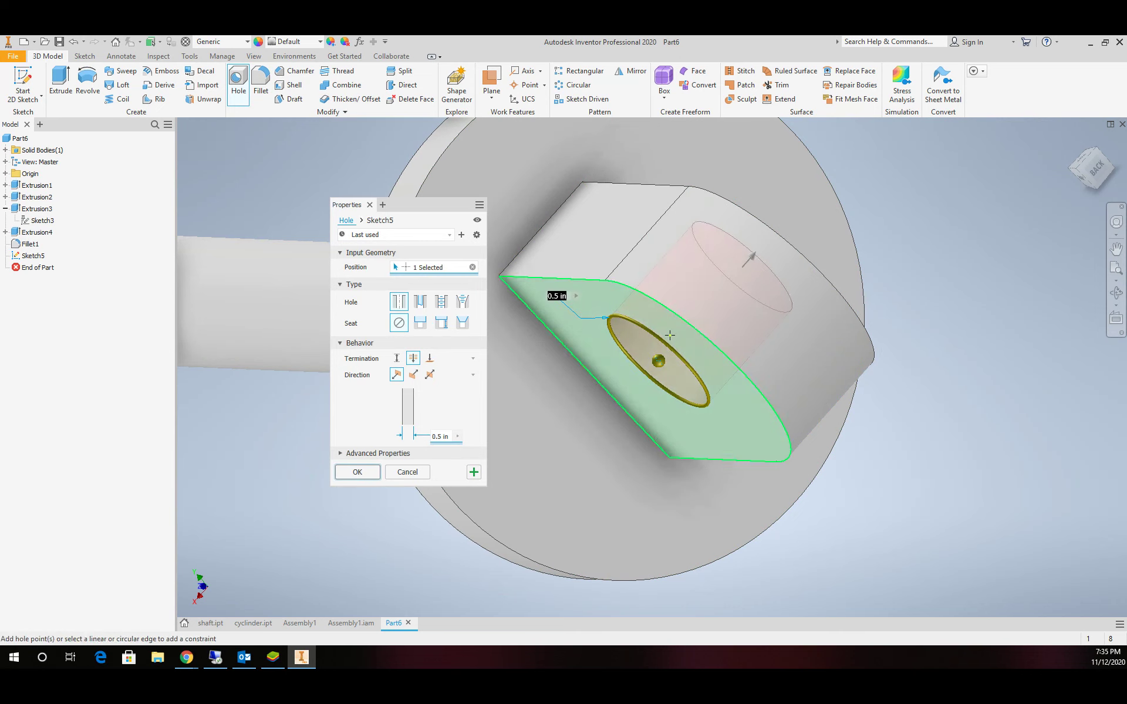
click(701, 333)
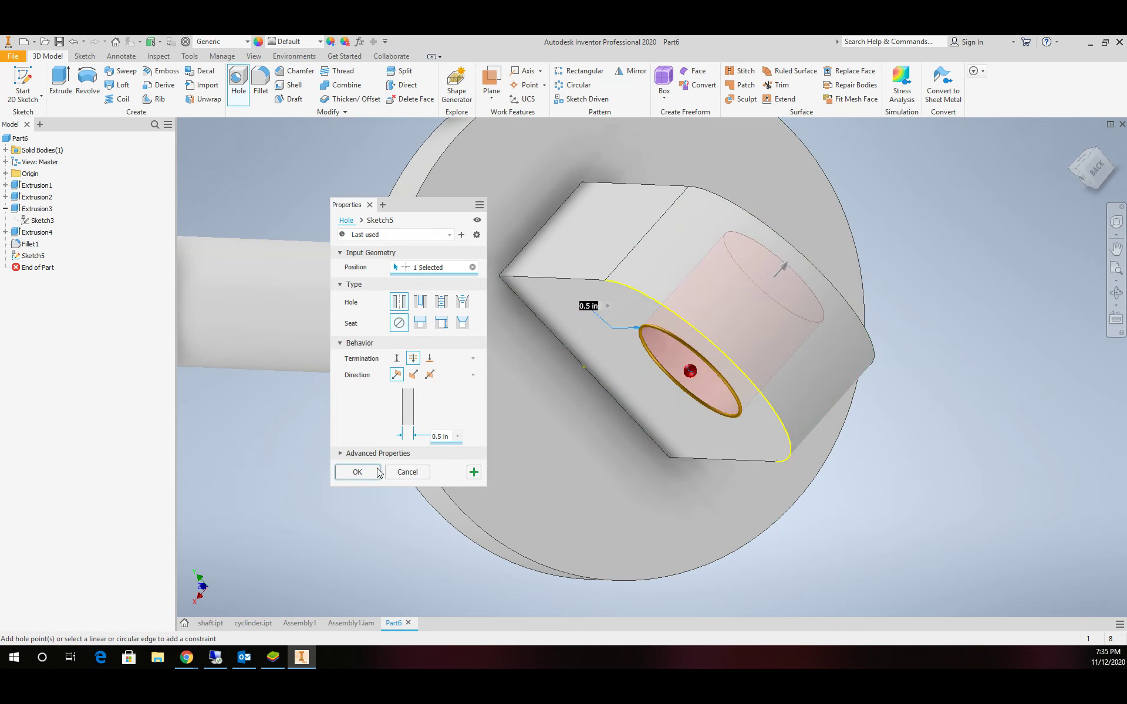
click(357, 472)
scroll(377, 370, down, 5)
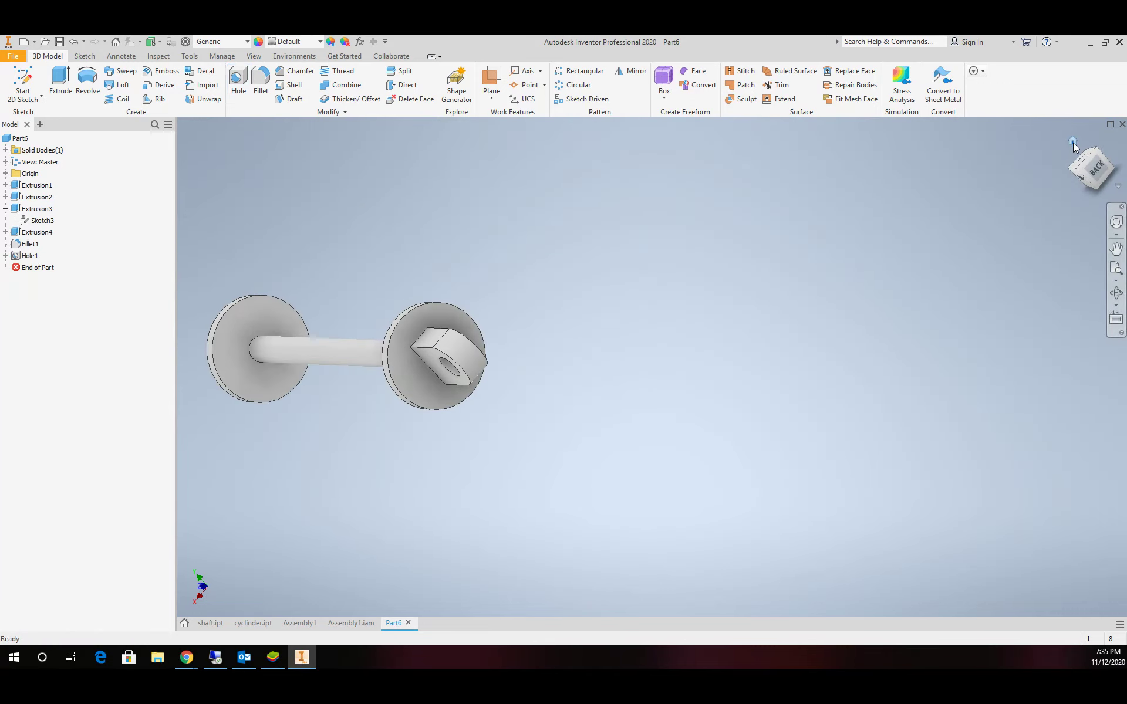
Assign Nickel-Copper Alloy 400 as the part's material.
click(1070, 141)
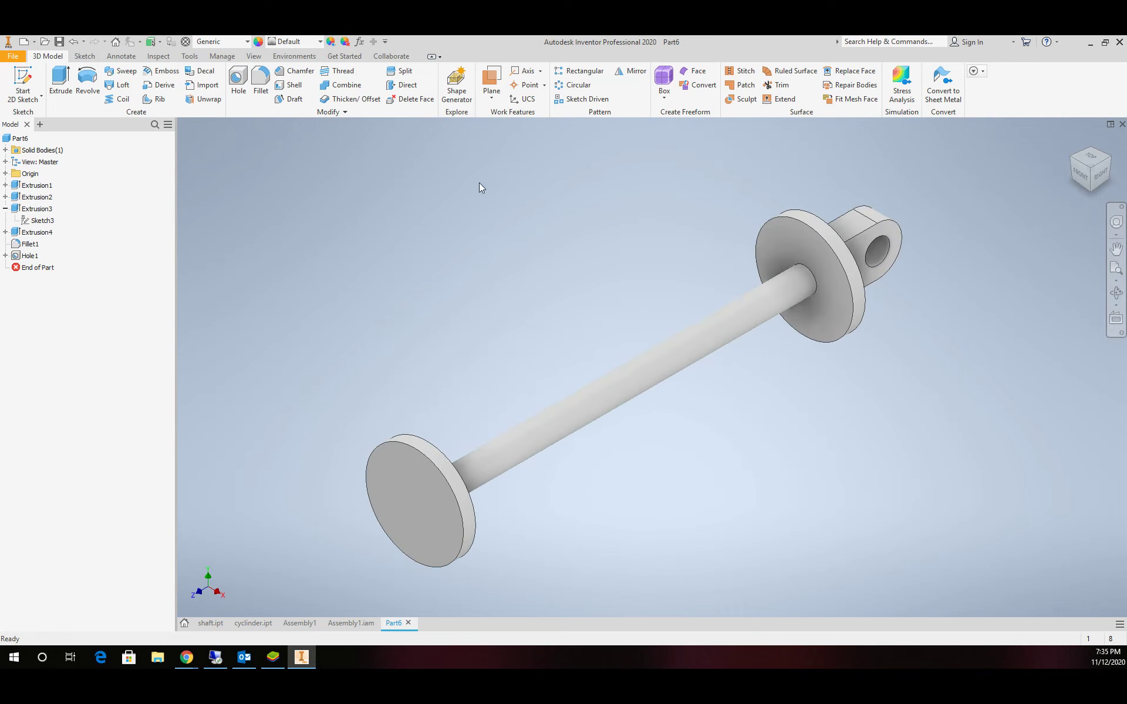
click(223, 40)
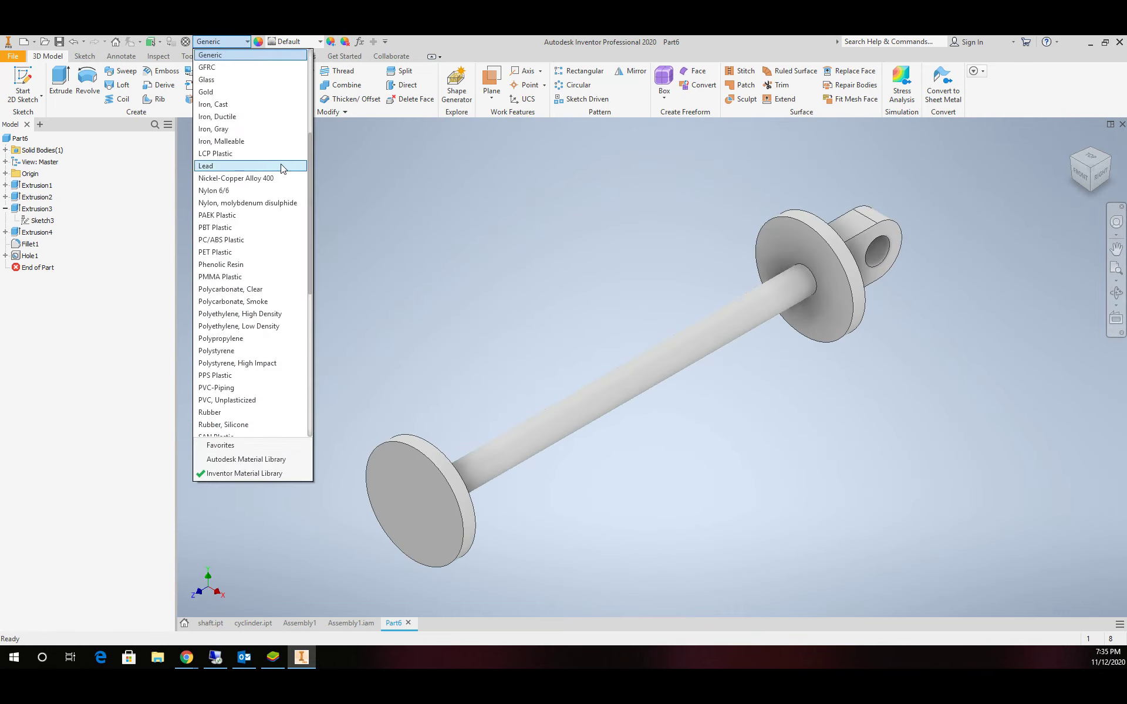
scroll(310, 167, down, 1)
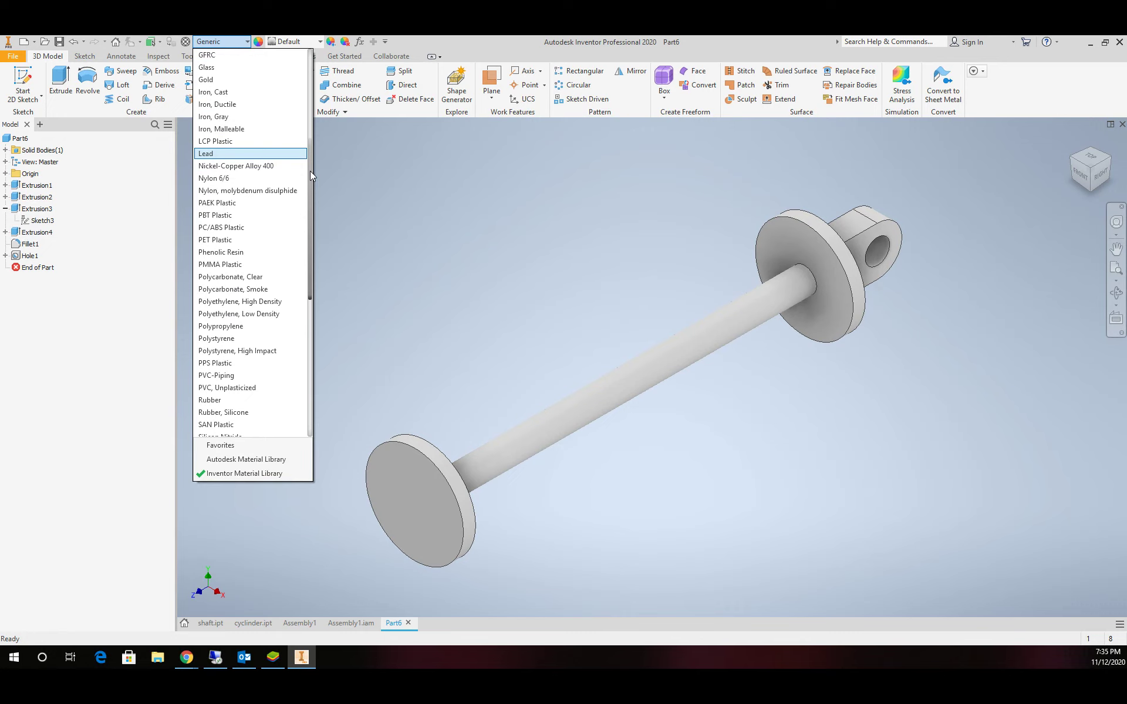
click(279, 168)
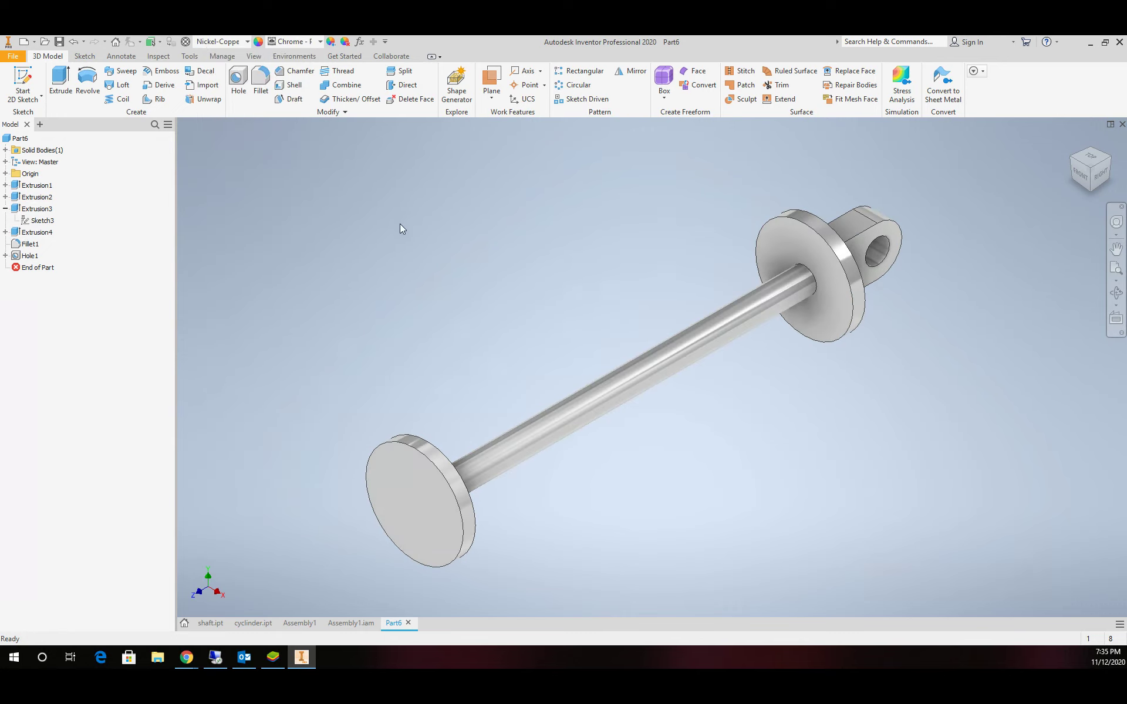
scroll(606, 279, down, 3)
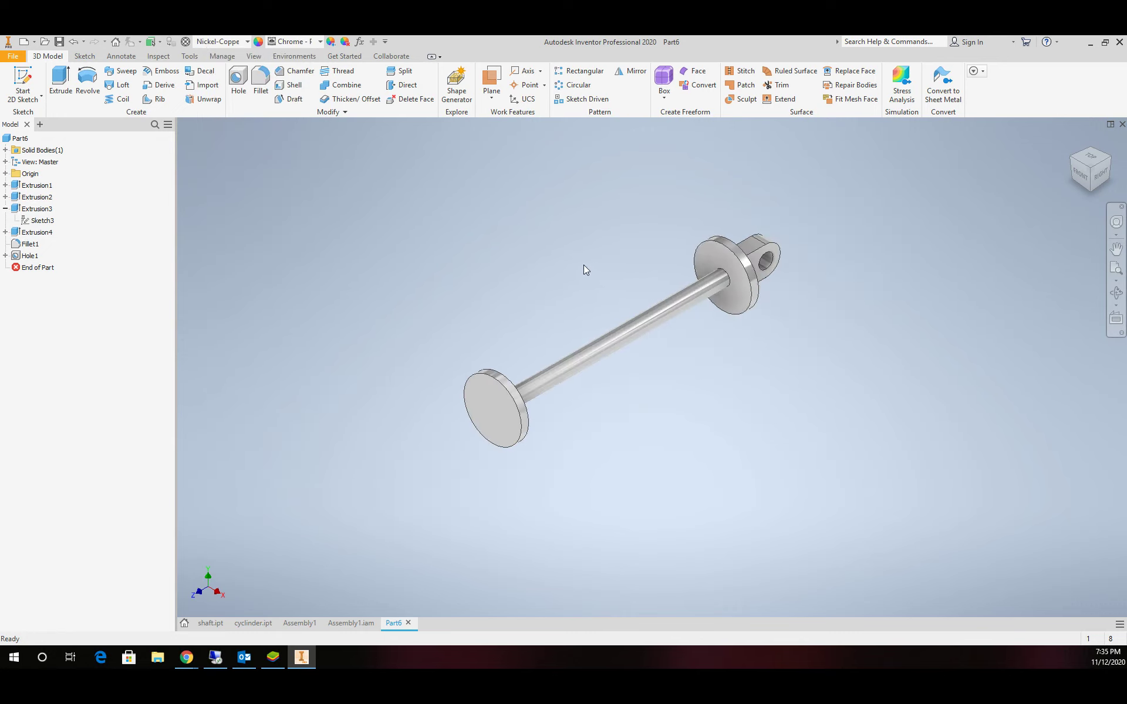
Save the part as shaft.ipt in a new bootspring folder under Documents.
click(12, 57)
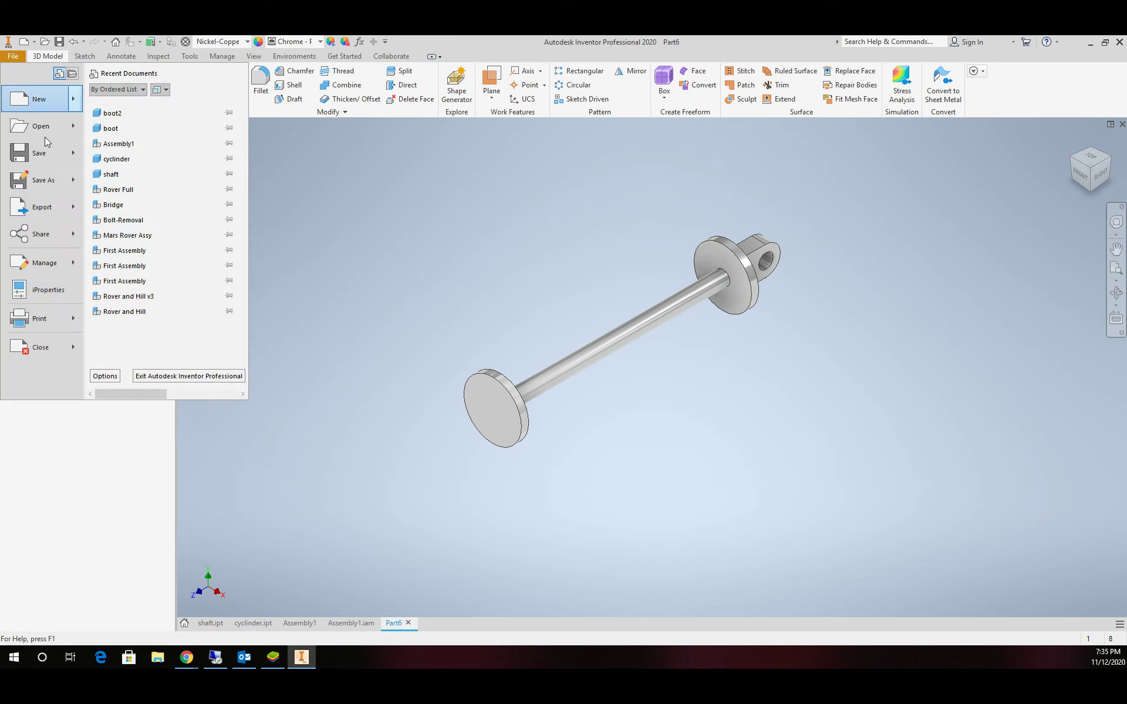
click(49, 183)
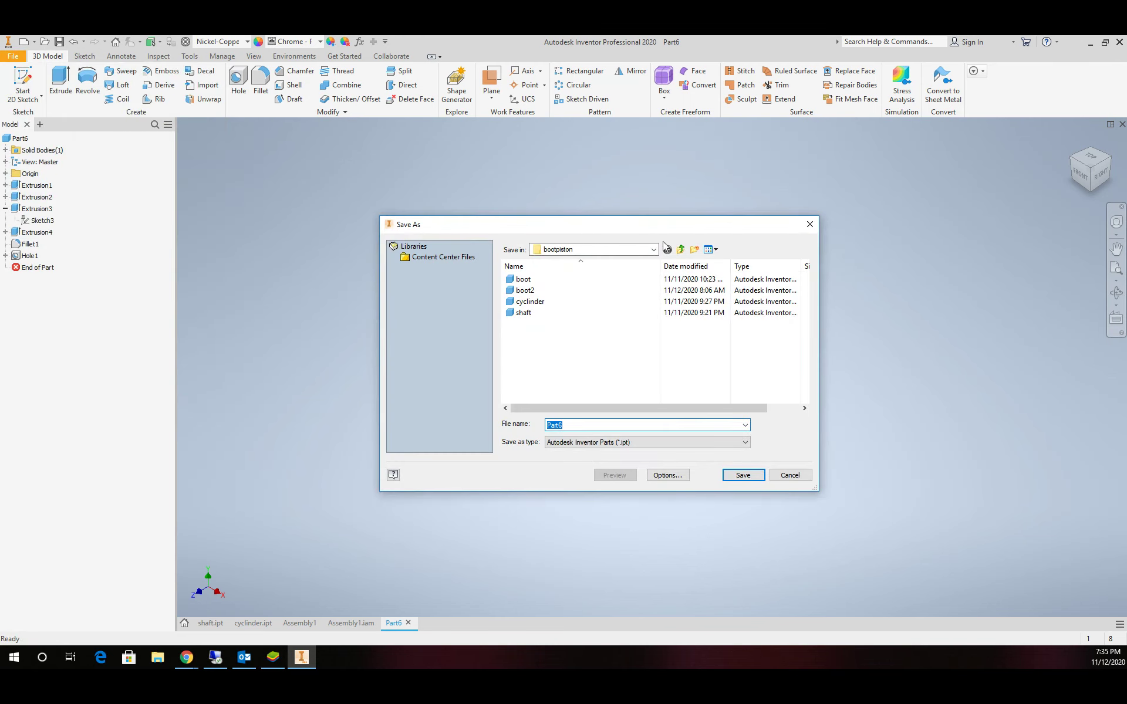
click(682, 250)
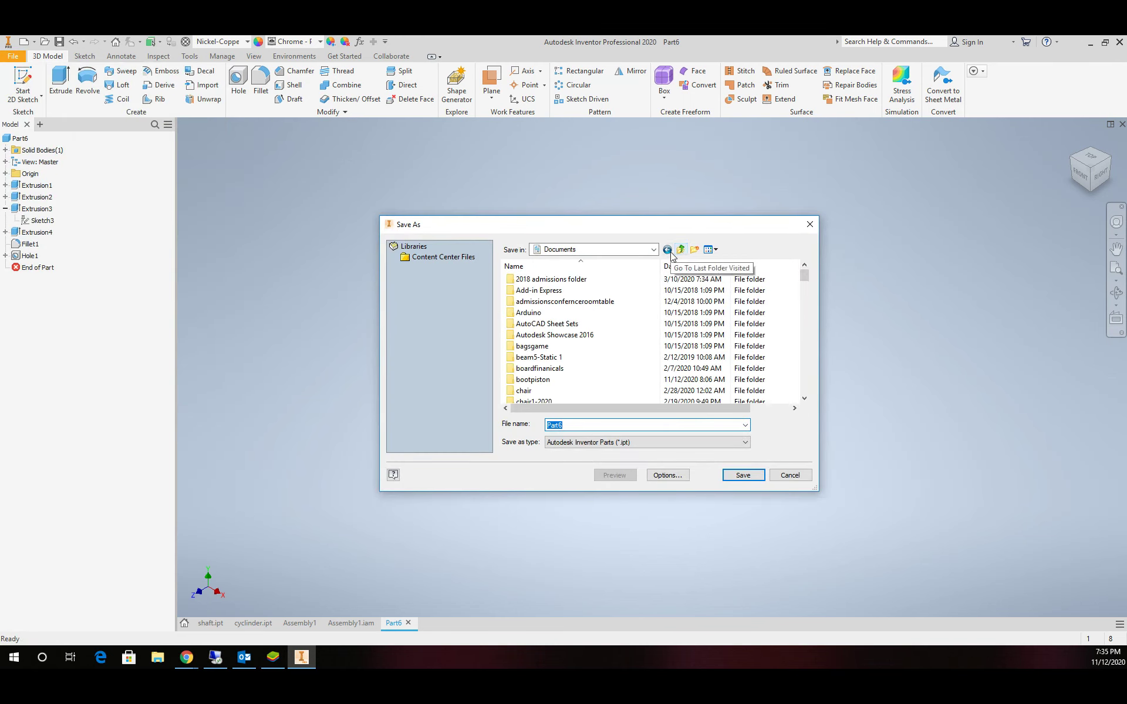
click(695, 250)
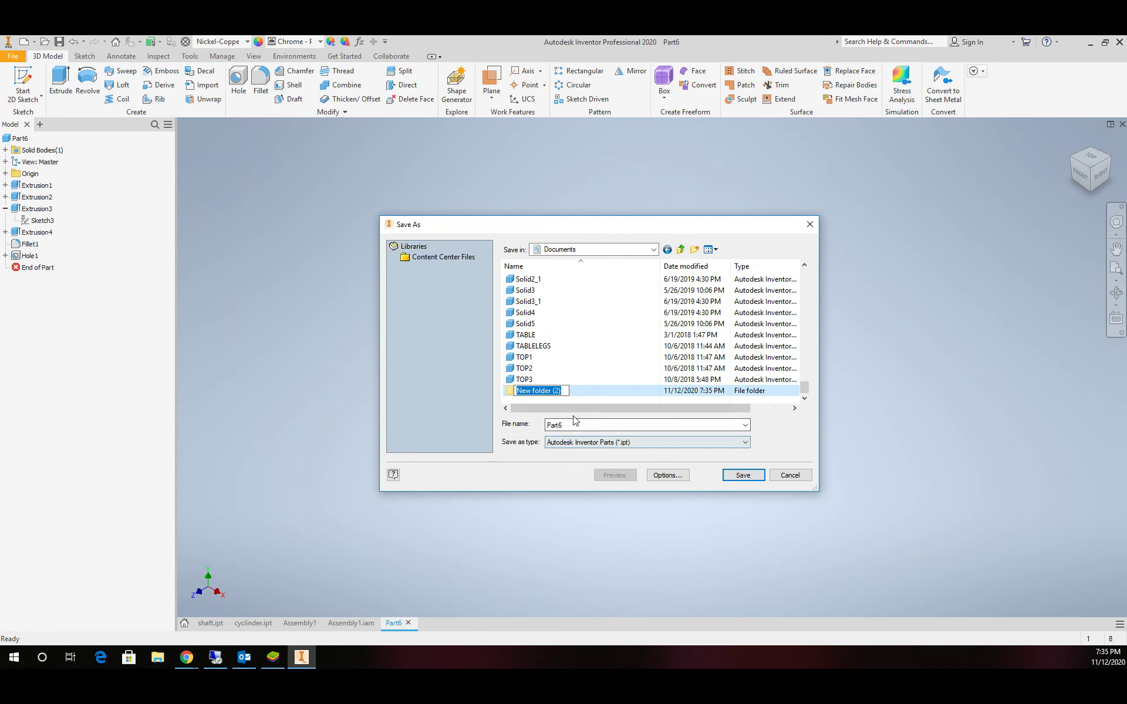
text(bootspring)
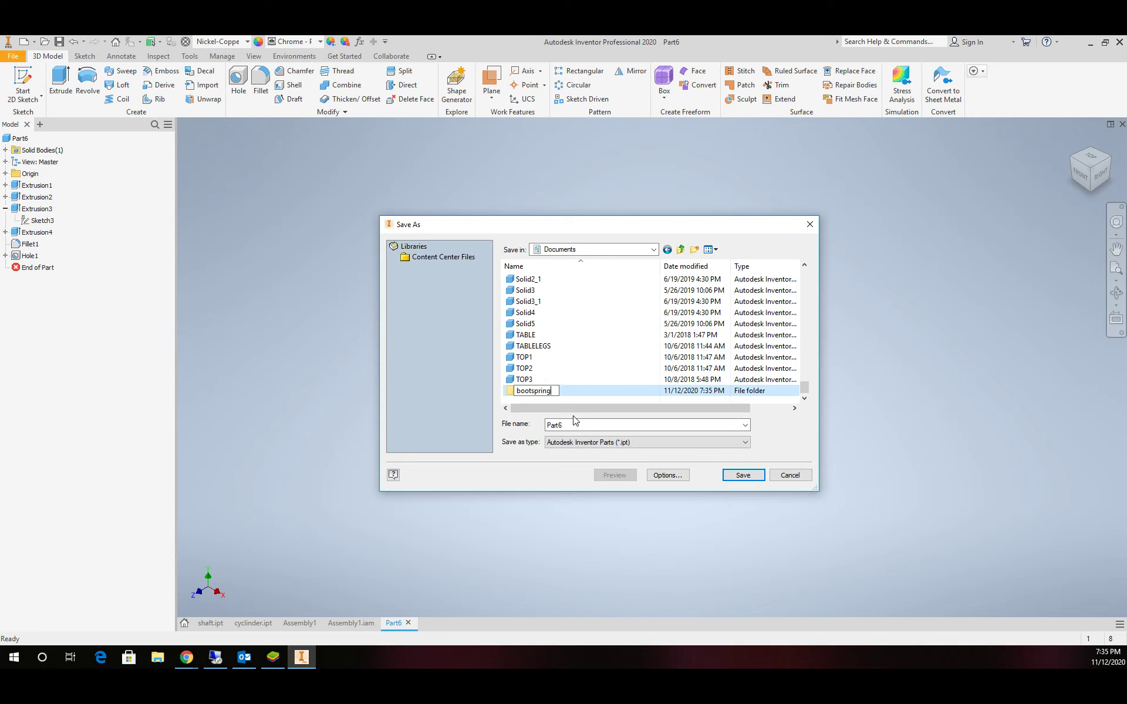
click(510, 393)
double_click(510, 390)
double_click(576, 426)
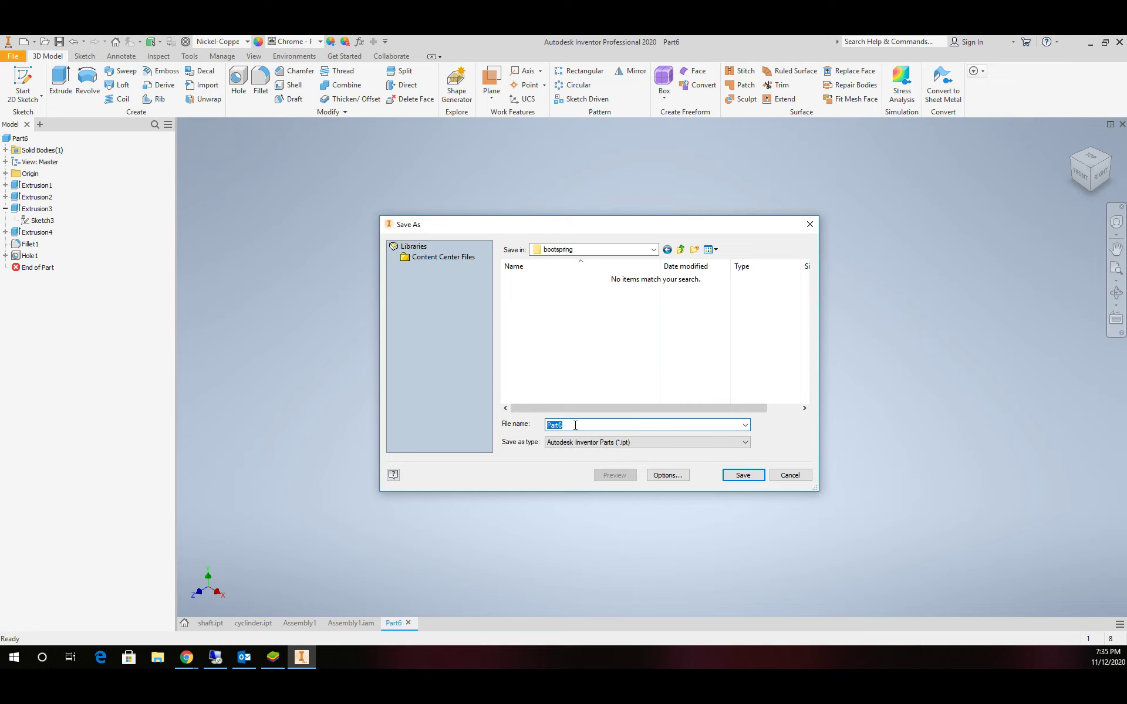
click(742, 476)
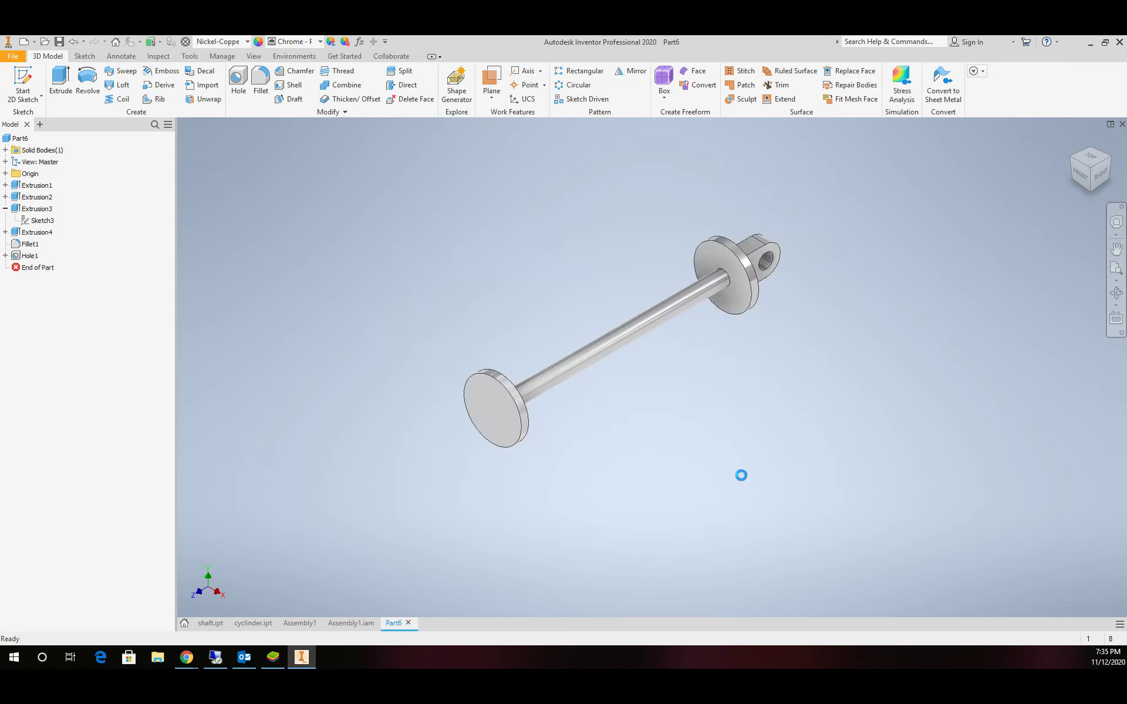
Start a new empty part from the Standard.ipt template.
click(18, 57)
click(18, 57)
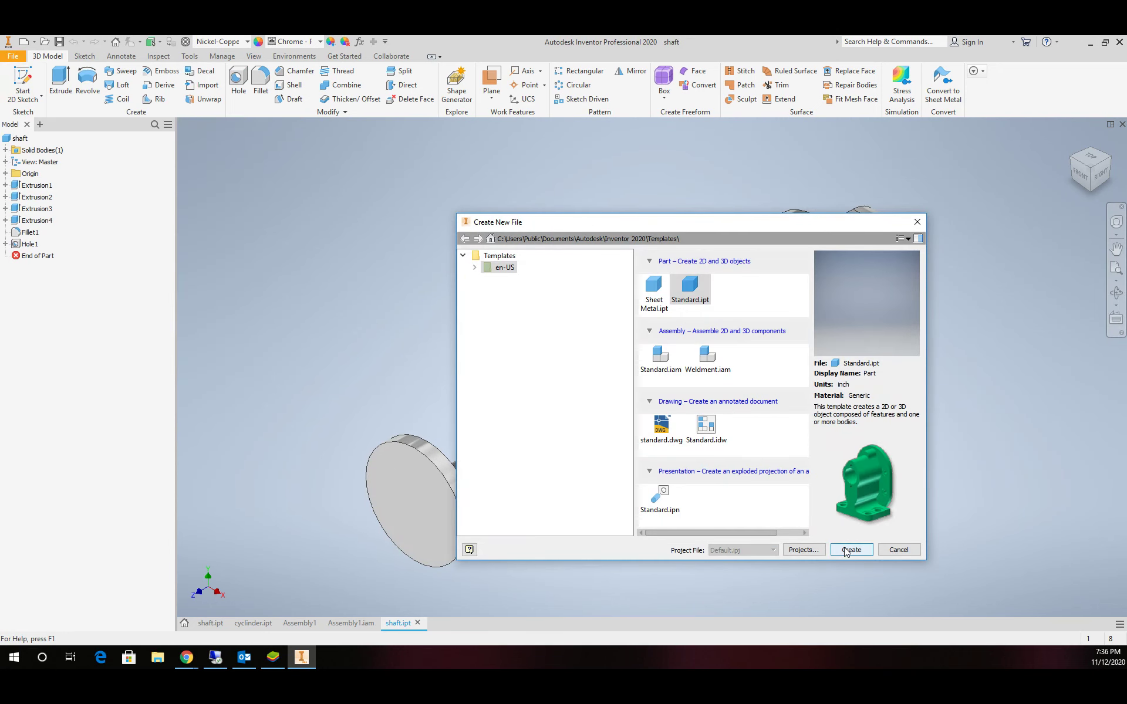
click(851, 549)
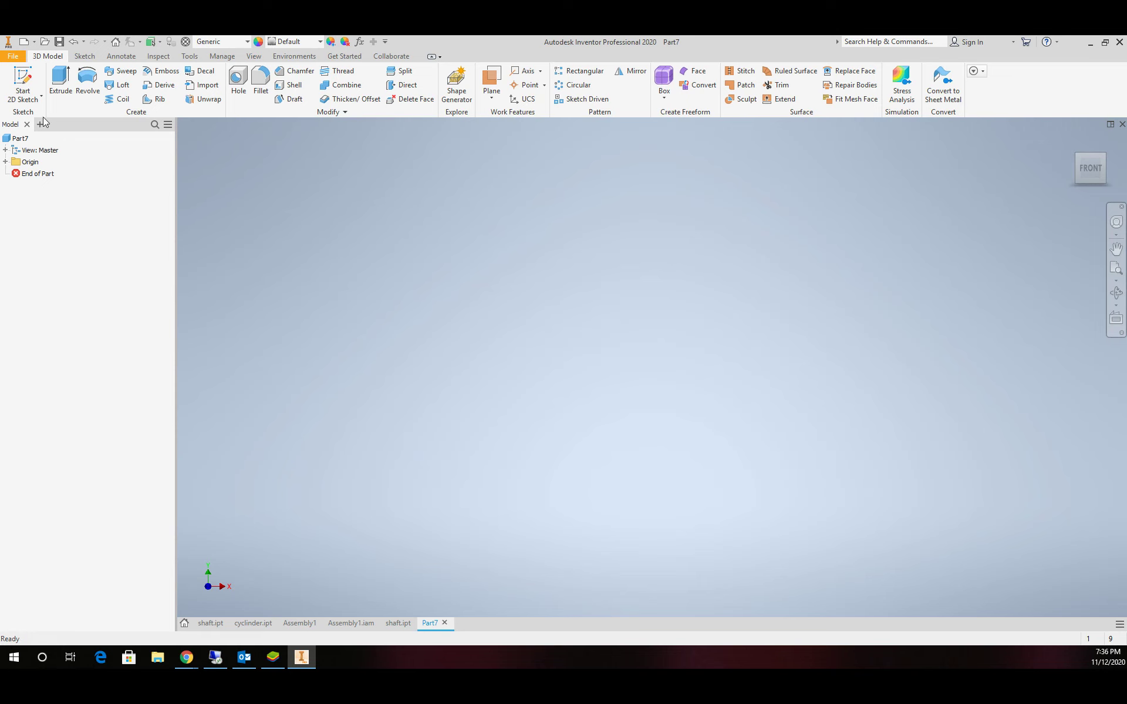
Start a sketch on the XY plane and draw two circles centred at the origin.
click(28, 83)
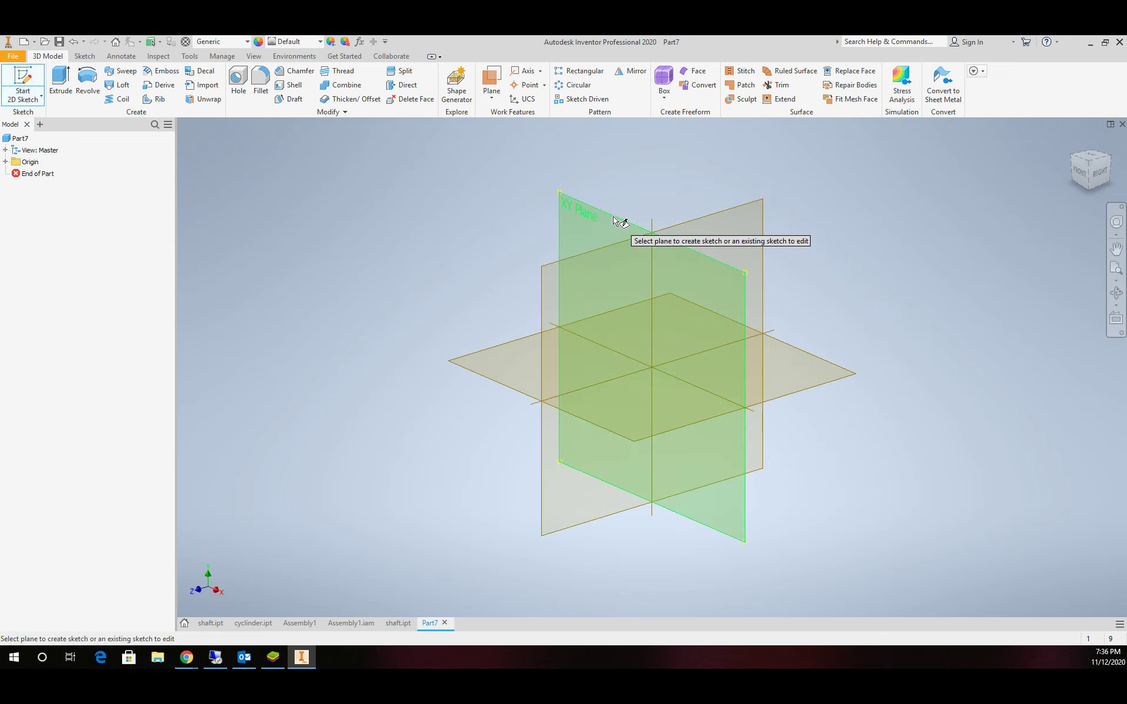
click(613, 220)
click(88, 82)
click(652, 368)
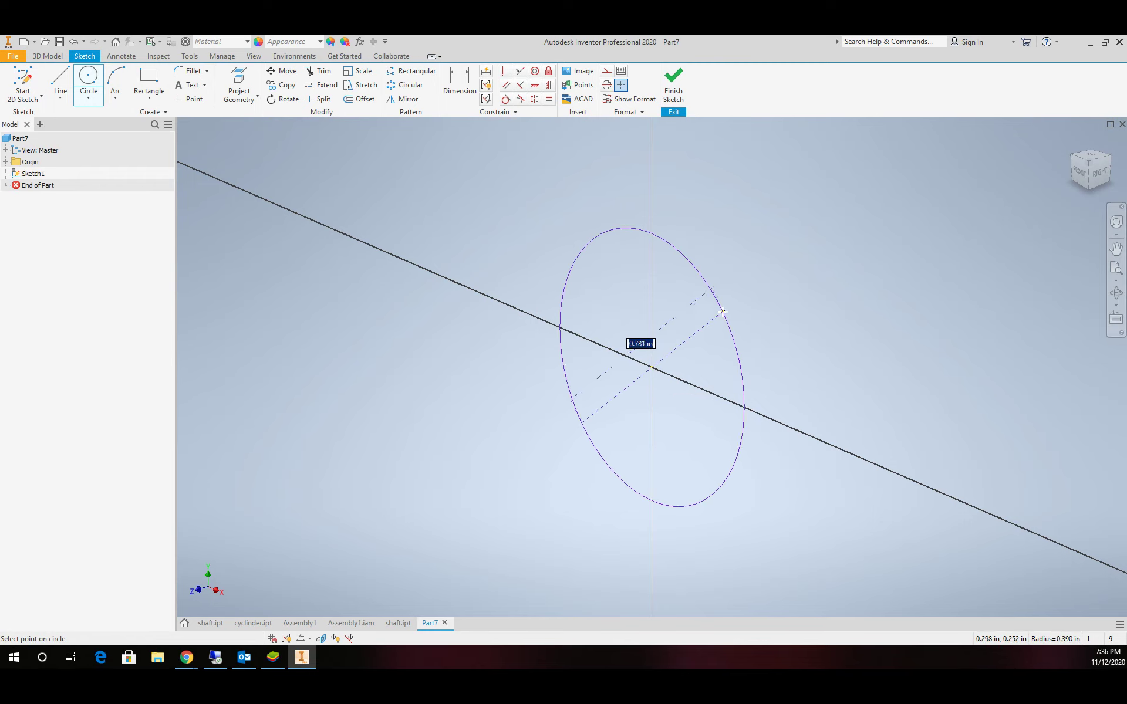
click(747, 305)
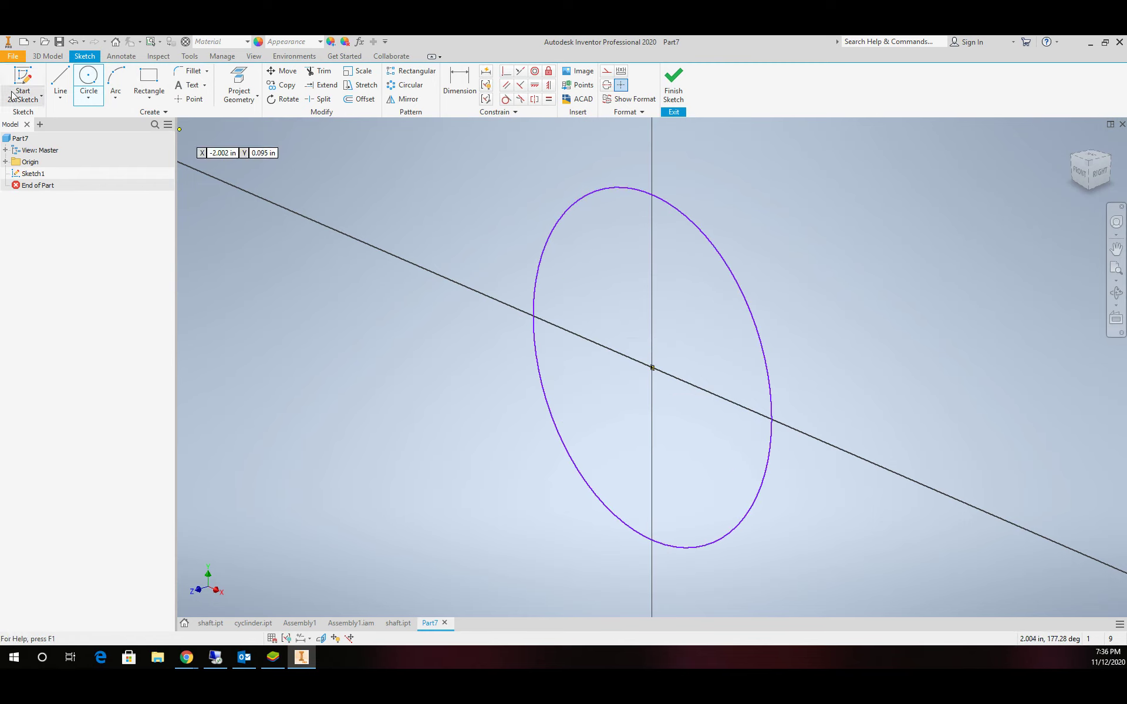
click(652, 367)
click(728, 231)
Dimension the inner circle to 2 in and the outer circle to 2.125 in diameter.
key(d)
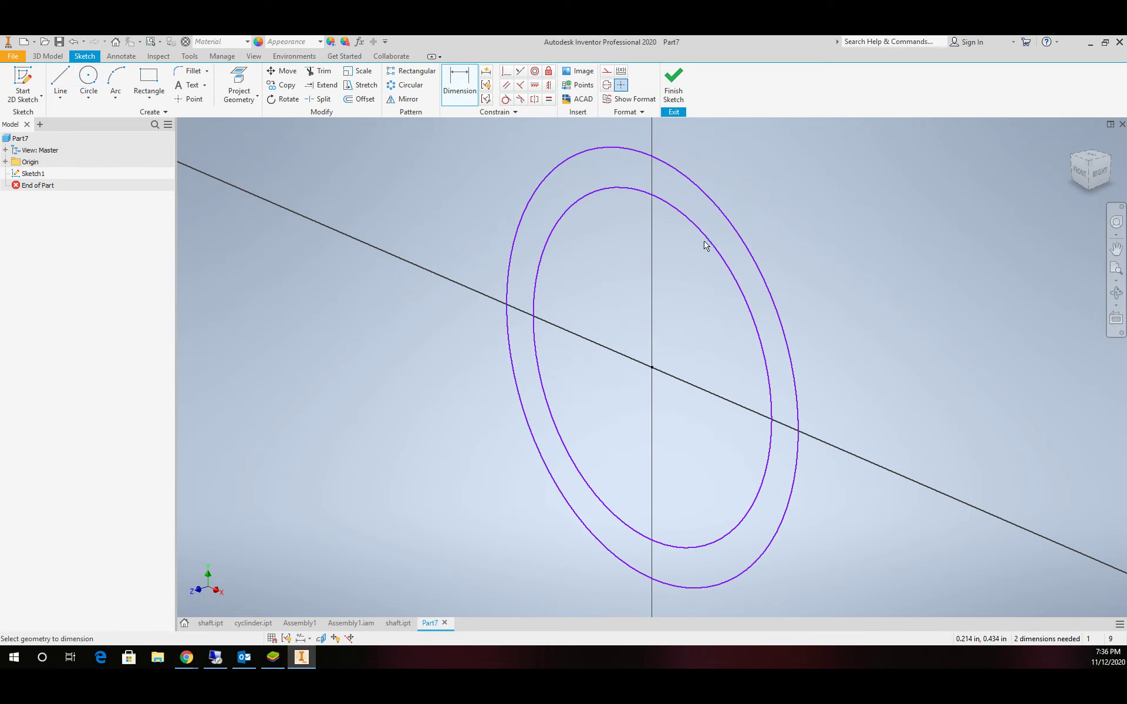
click(708, 245)
click(821, 226)
text(2)
key(Return)
click(896, 215)
click(945, 211)
text(25)
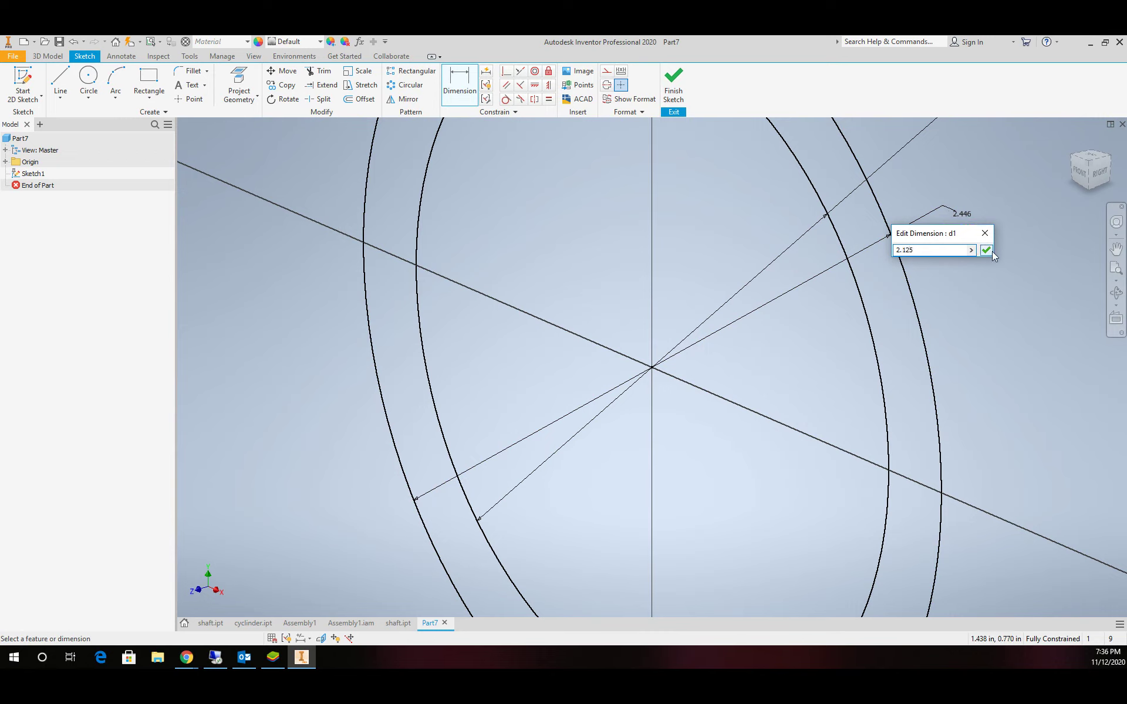
click(987, 250)
scroll(797, 277, down, 5)
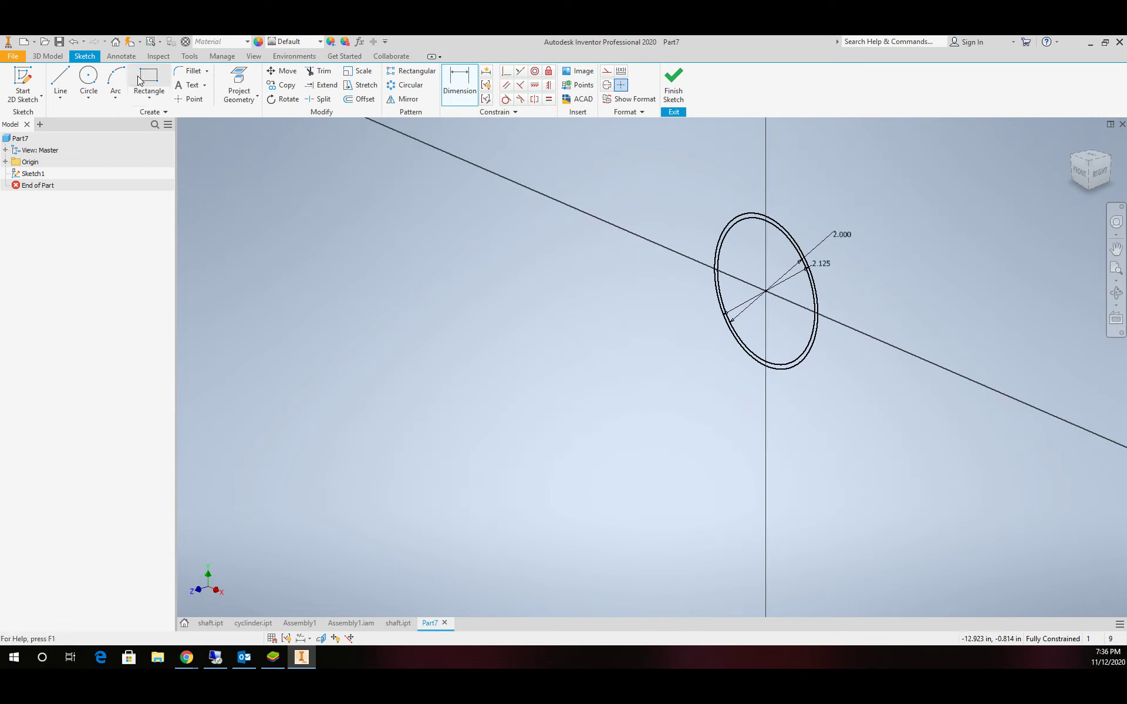
Finish the sketch and extrude the ring between the circles 5 in.
click(673, 85)
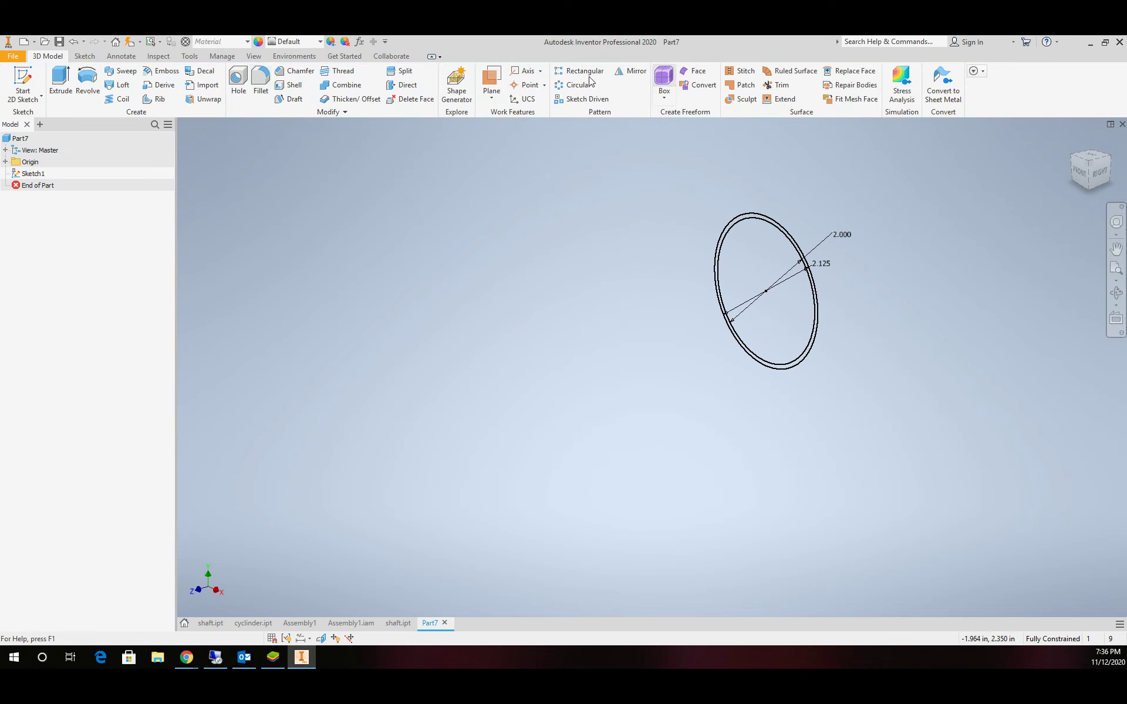
click(60, 83)
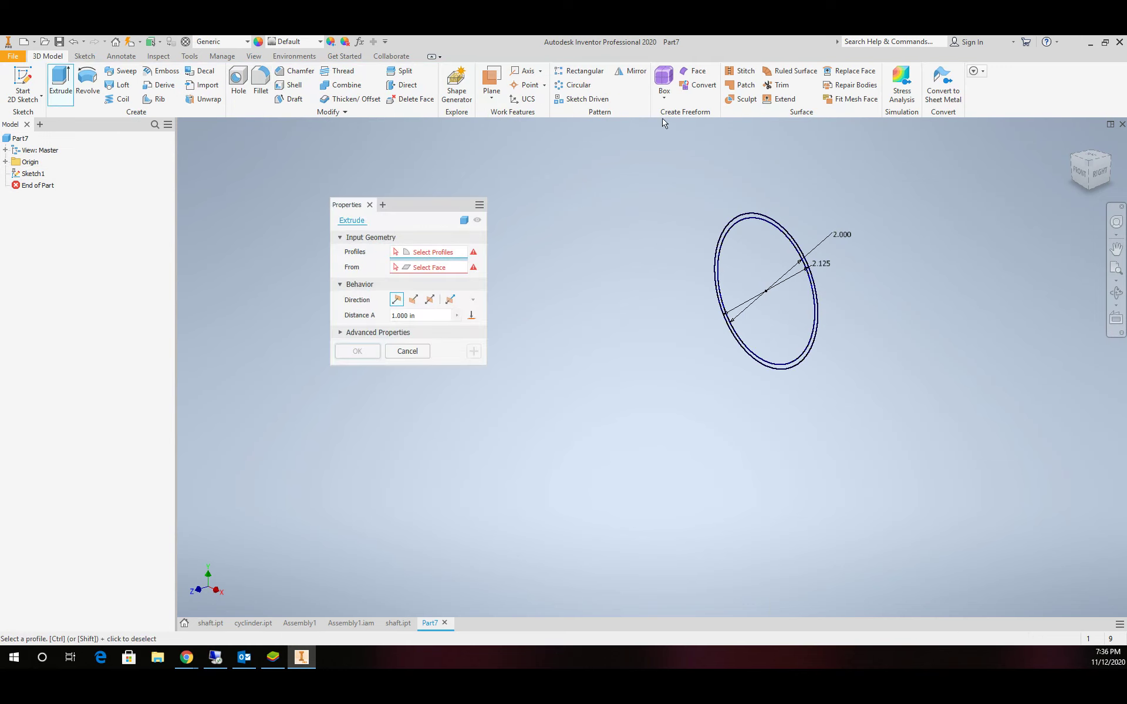
click(761, 220)
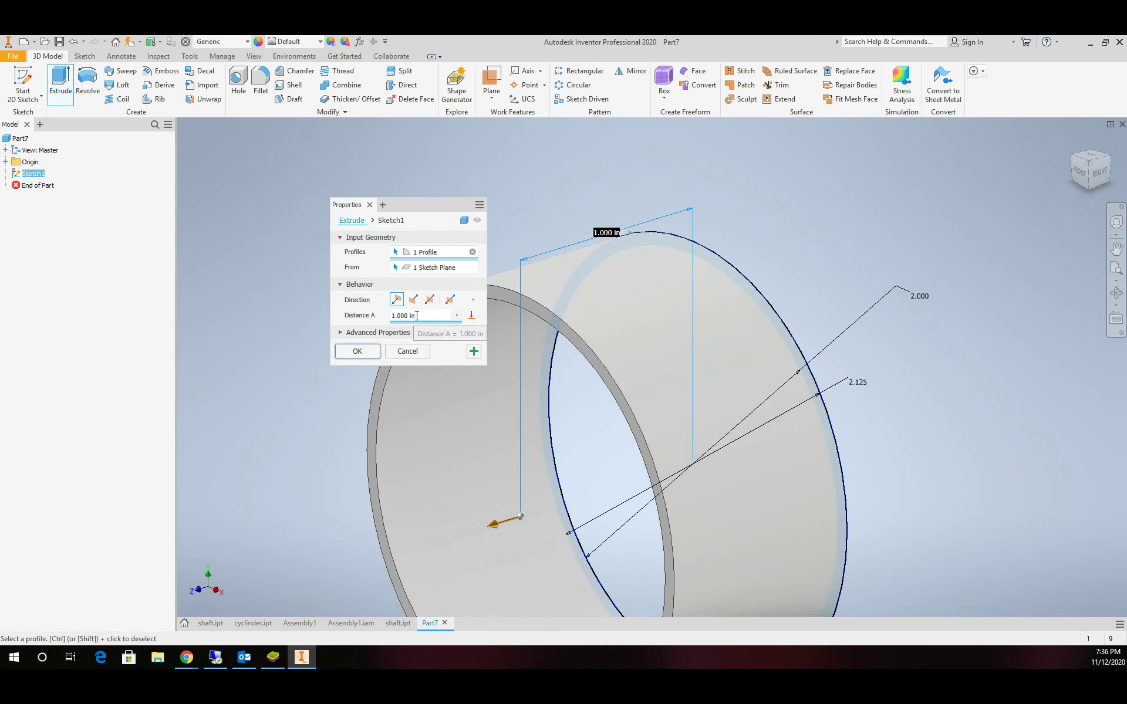
click(404, 317)
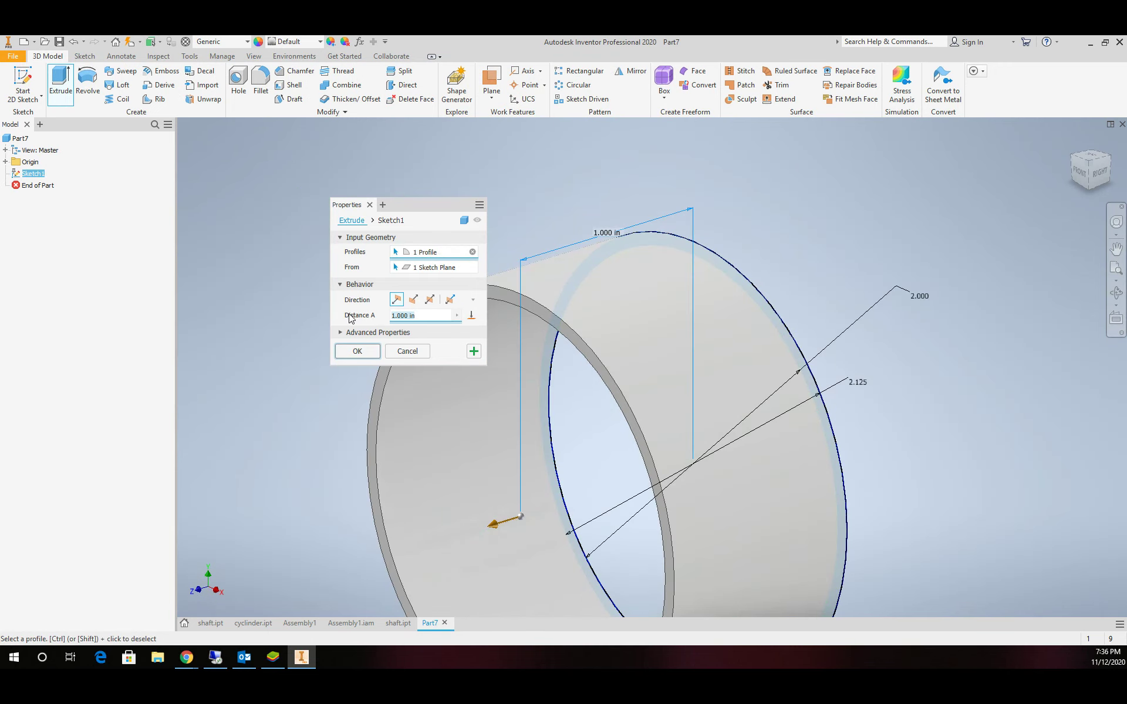
text(5)
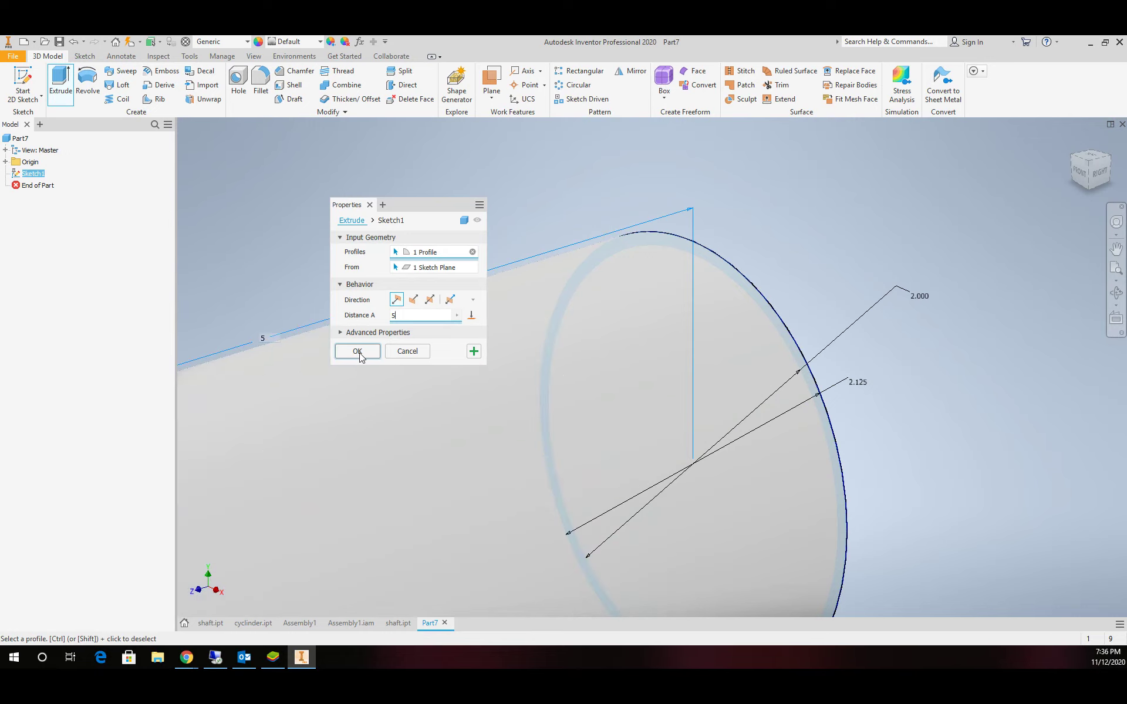
click(358, 351)
scroll(455, 338, down, 5)
scroll(446, 336, up, 4)
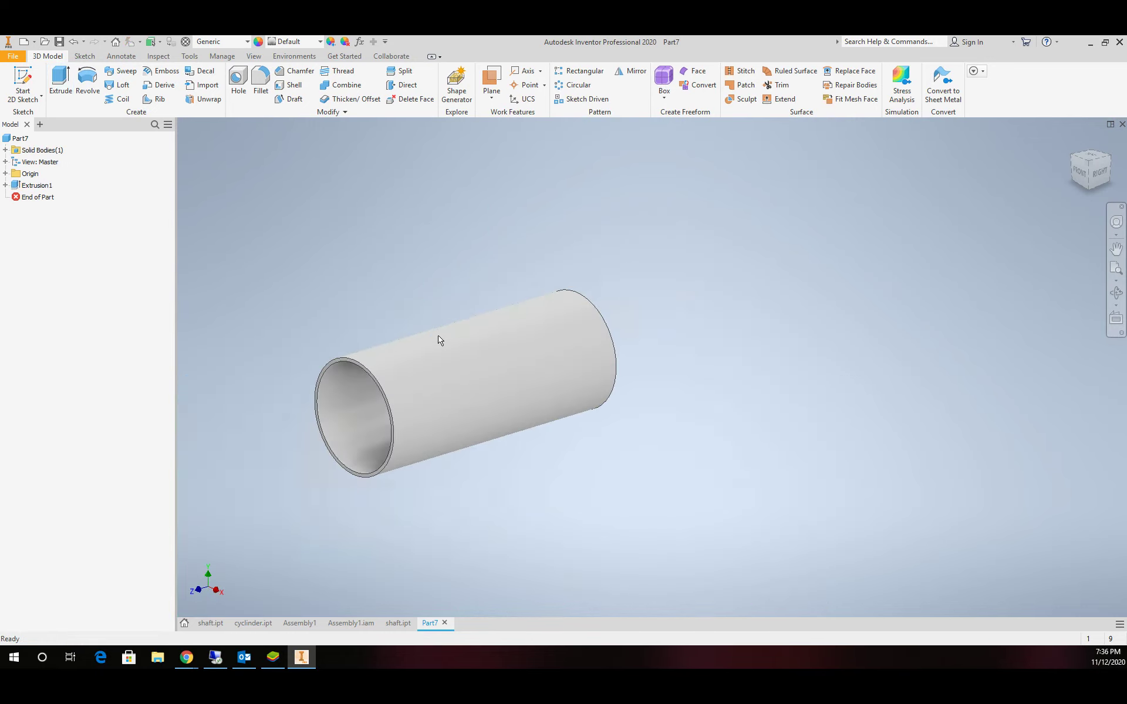
Sketch a circle matching the tube's inner edge on its end face and begin extruding it.
click(22, 80)
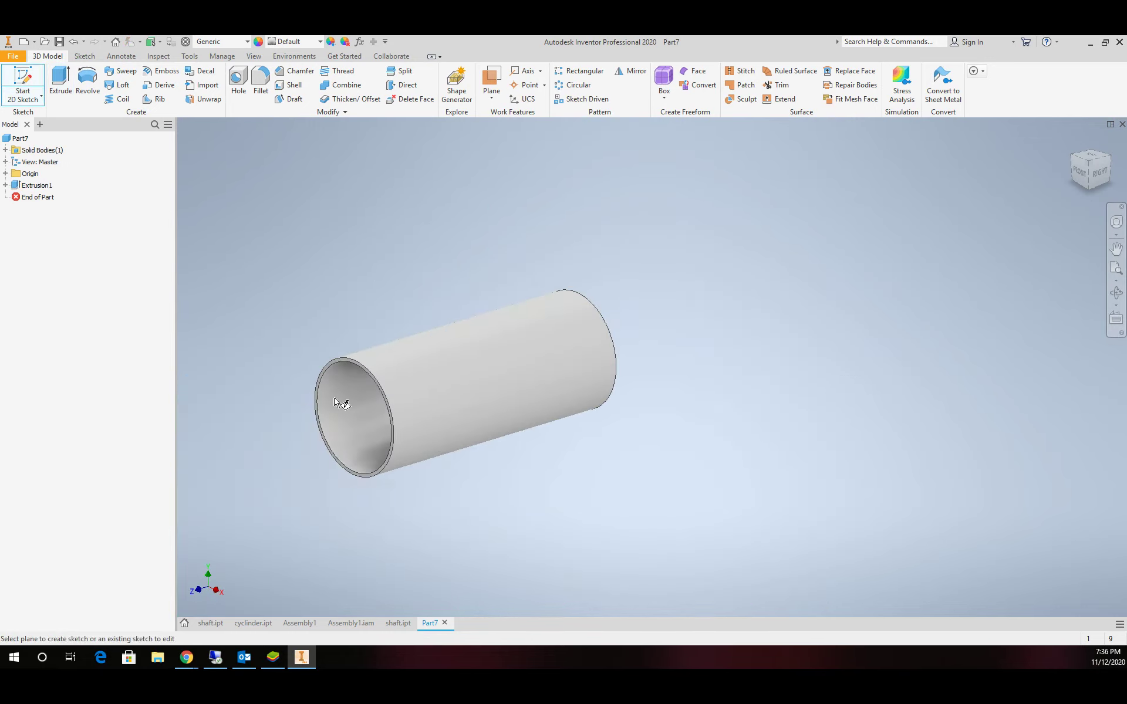
scroll(345, 382, up, 5)
click(342, 194)
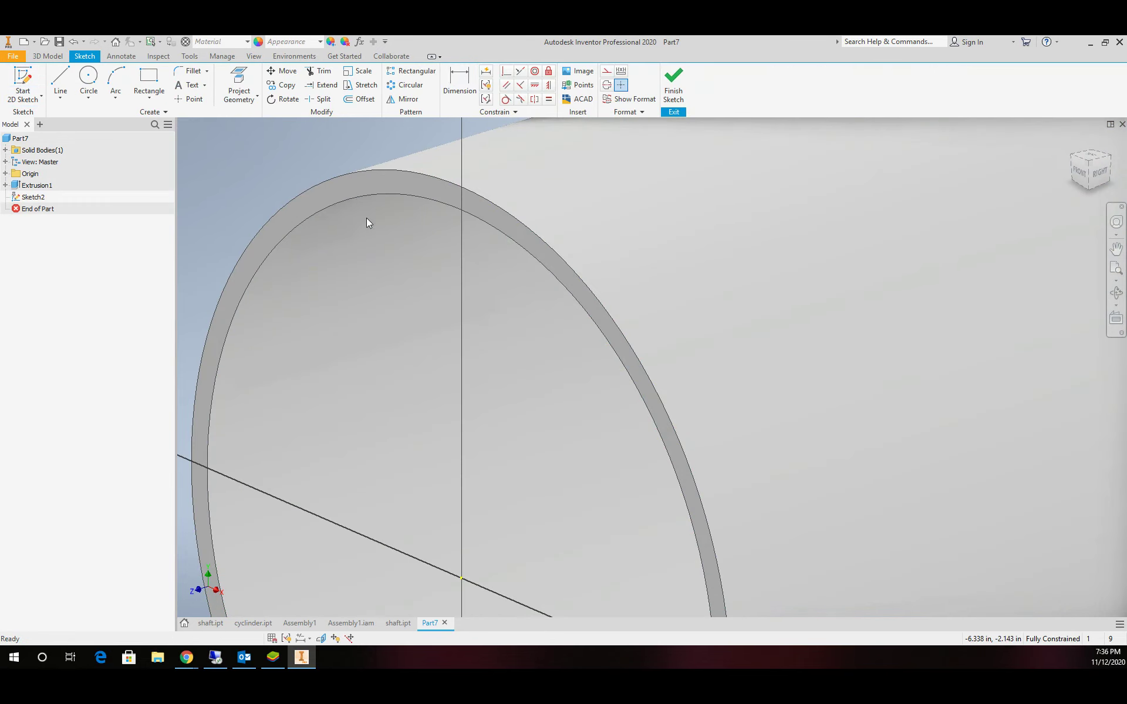
scroll(371, 234, down, 5)
click(90, 76)
click(409, 369)
click(440, 254)
click(673, 85)
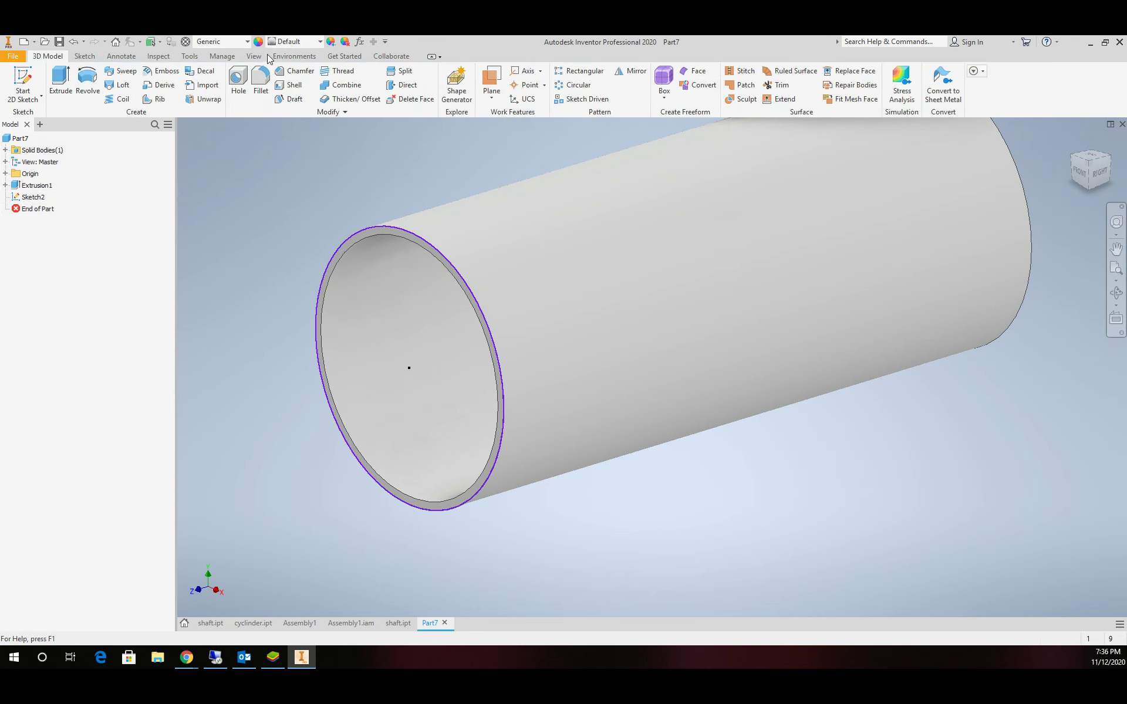
click(60, 81)
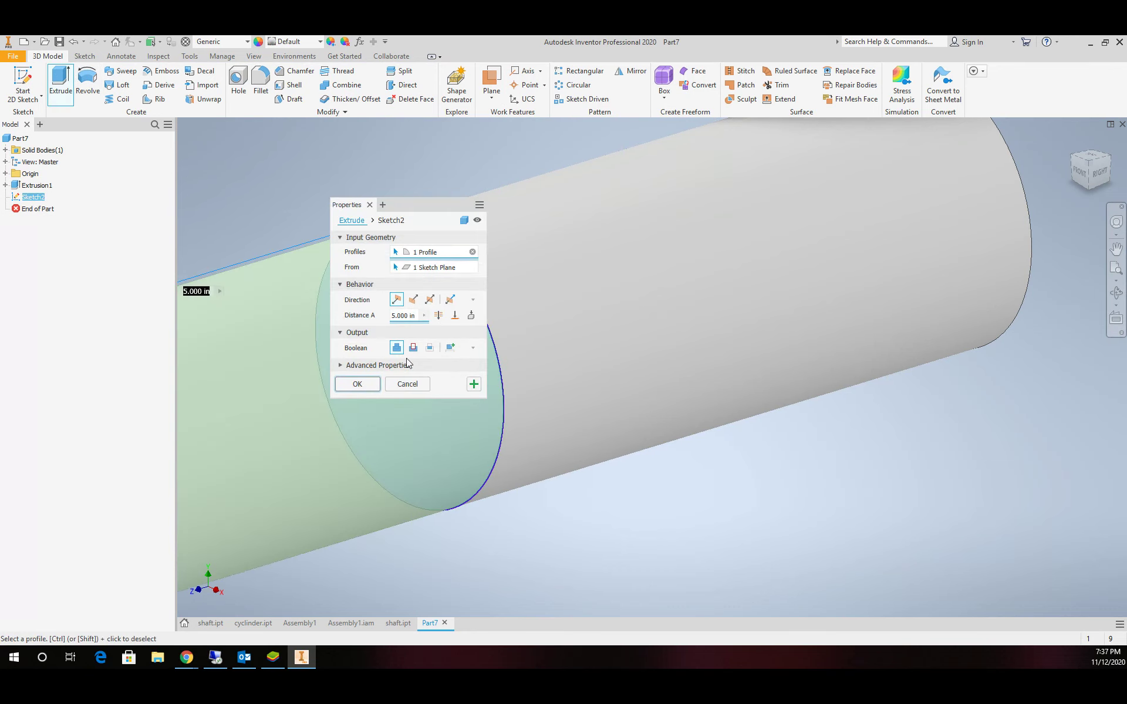
click(410, 315)
Apply the end-cap extrusion at 0.125 in.
text(.125in)
click(357, 384)
scroll(518, 319, down, 5)
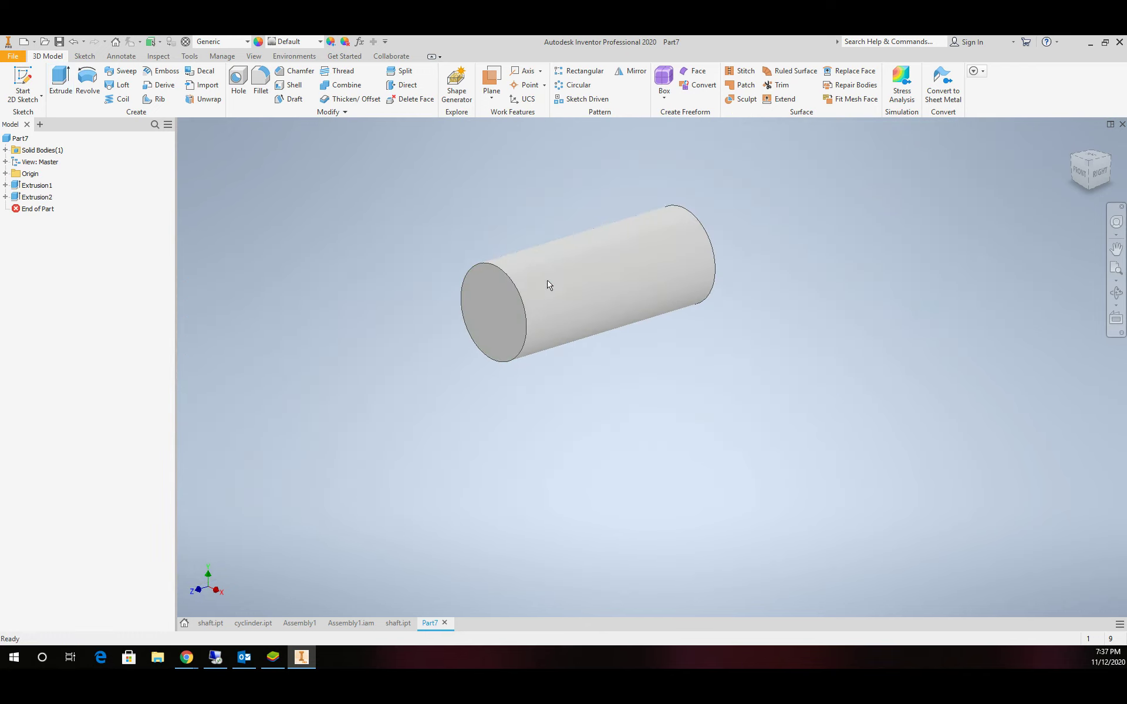
Orbit to the tube's open end and start a sketch on that end face.
click(1113, 295)
drag(636, 302, 515, 352)
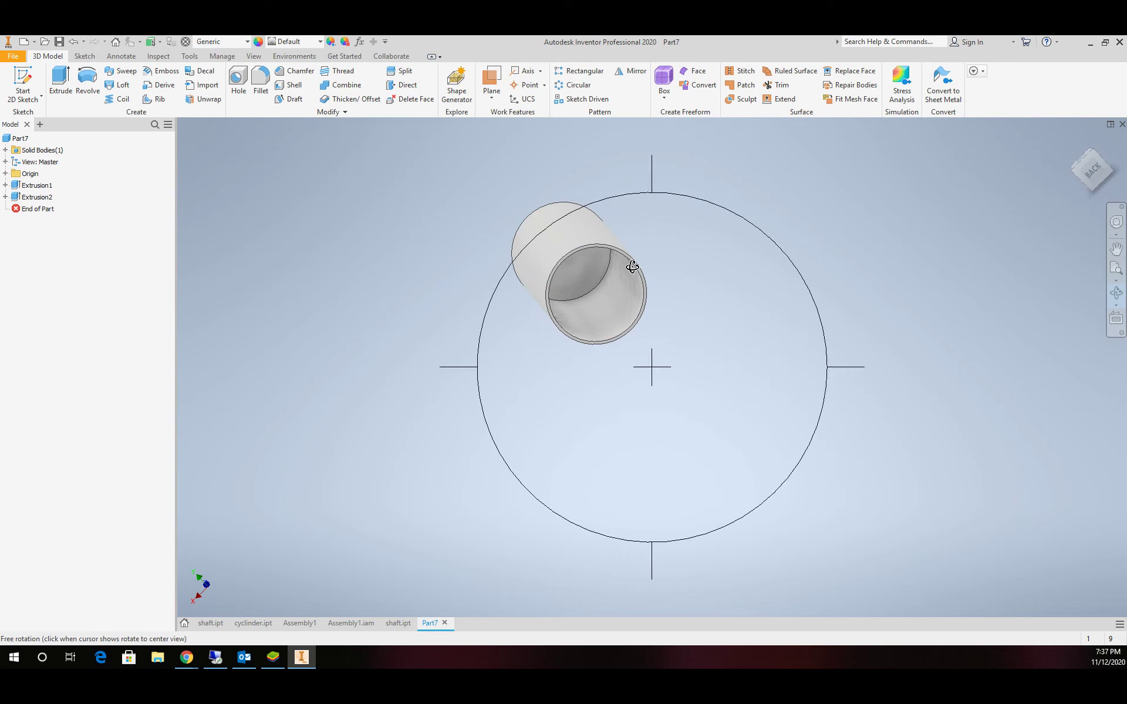
scroll(631, 261, up, 5)
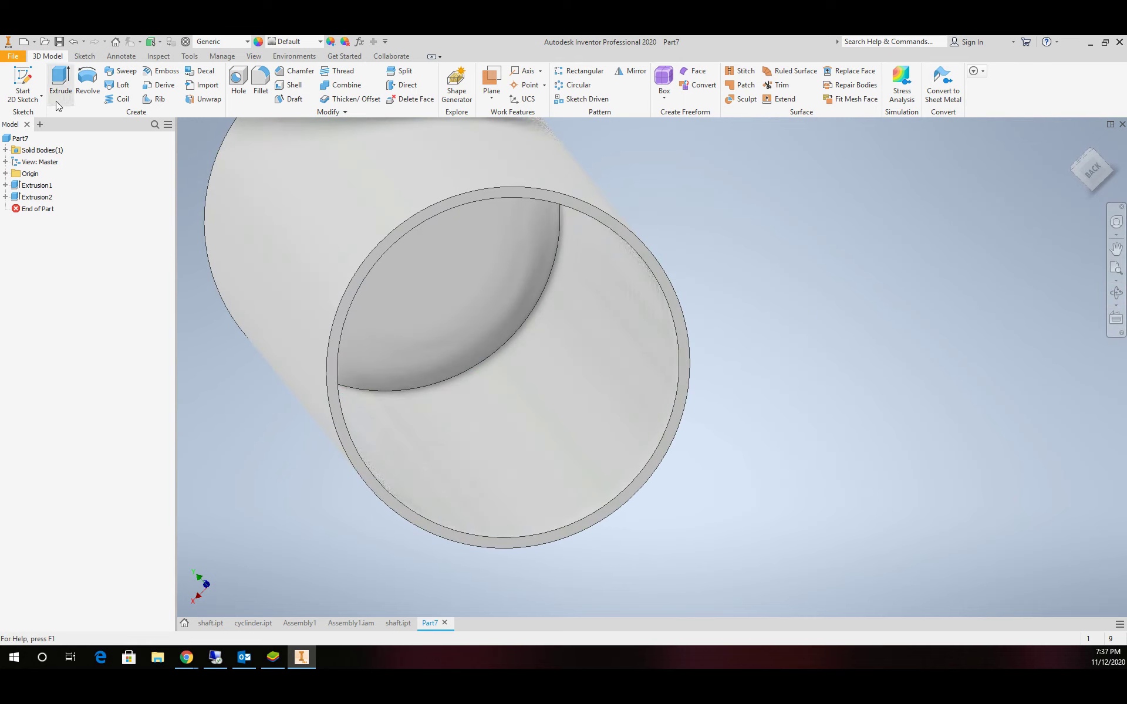
click(23, 85)
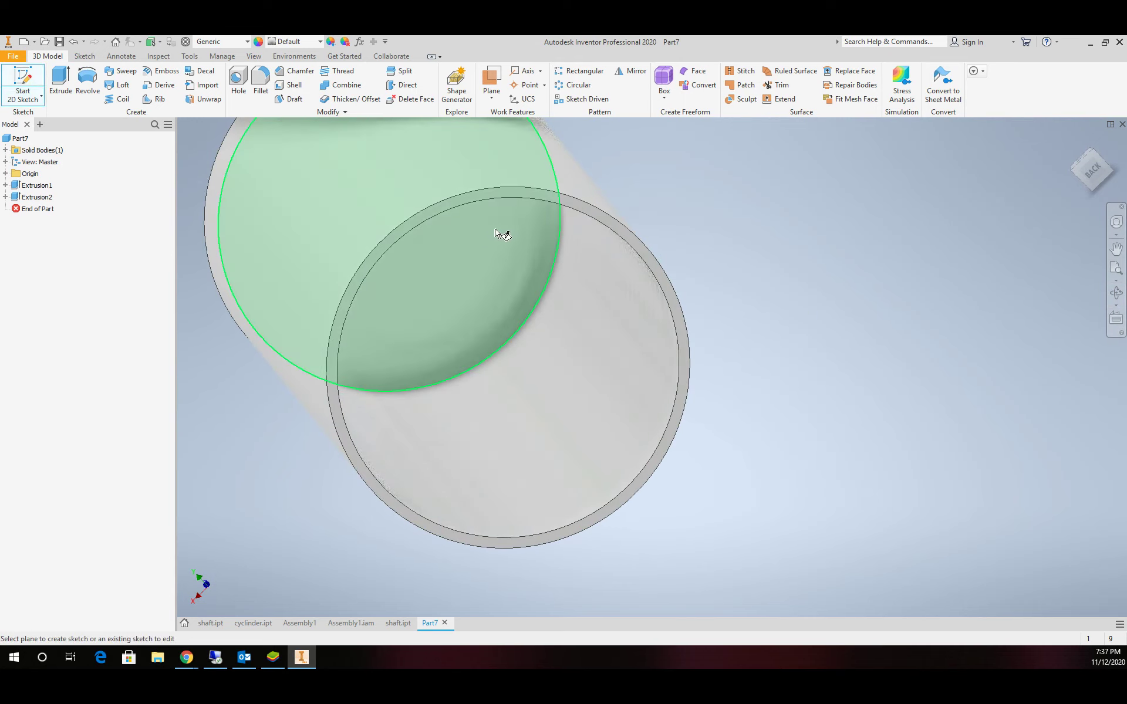
click(492, 199)
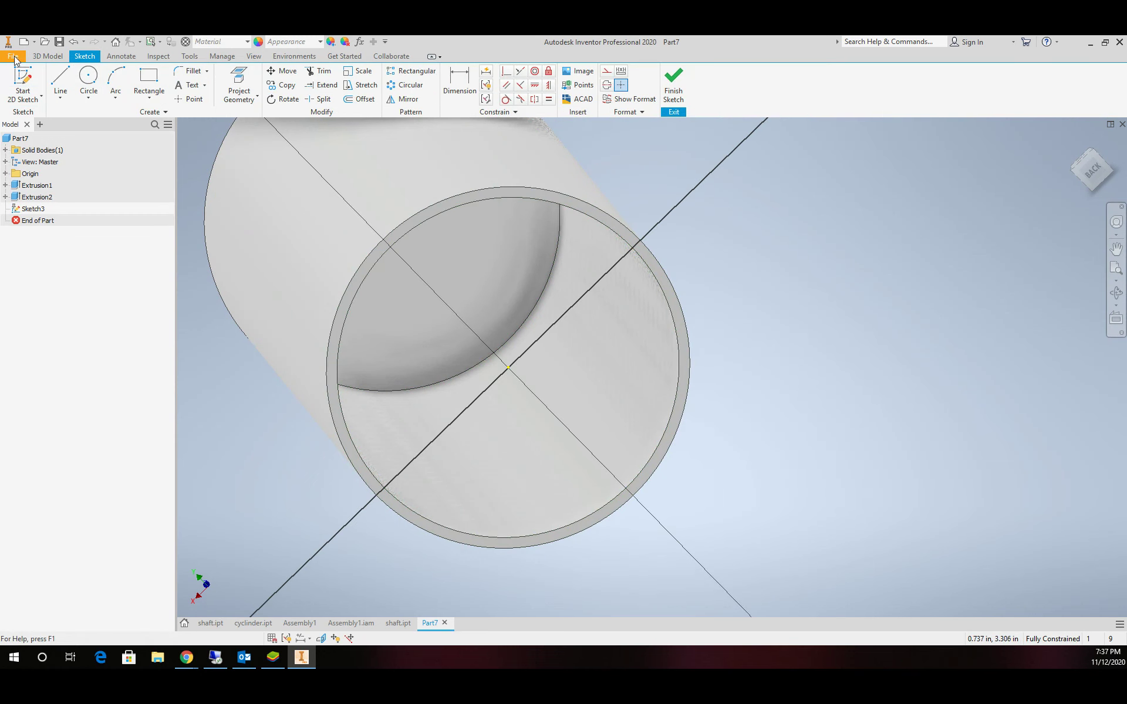
Draw two origin-centred circles, the outer matching the tube's outer edge.
click(88, 76)
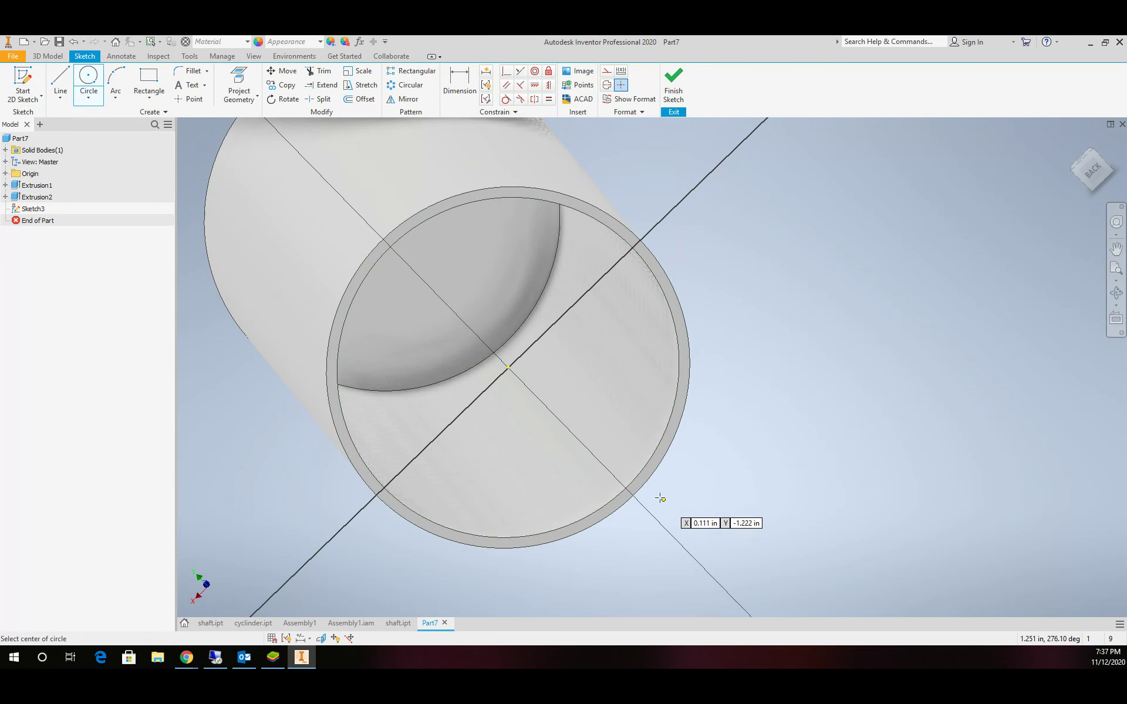
click(507, 367)
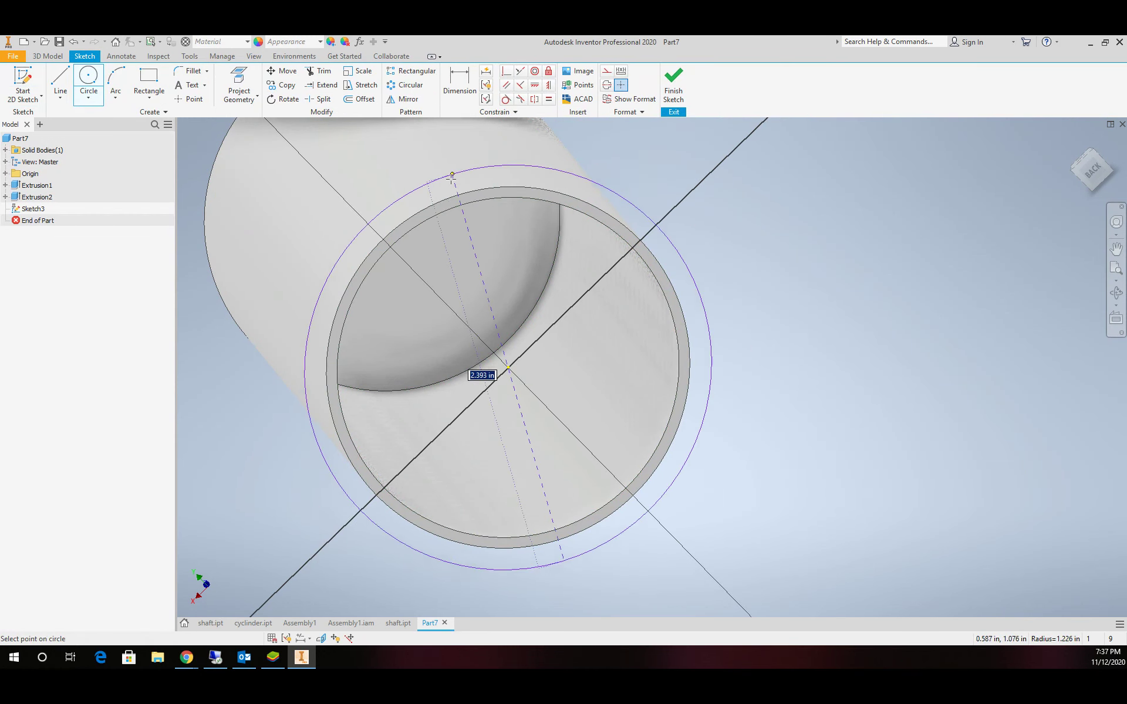
click(455, 197)
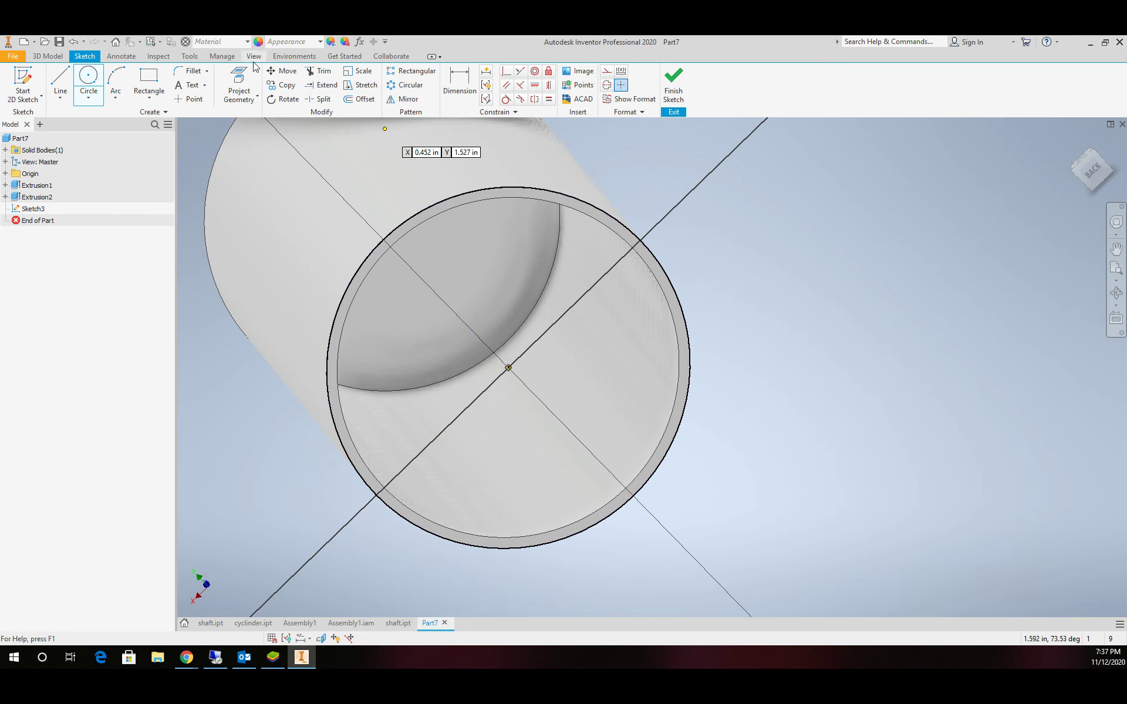
click(507, 368)
click(579, 356)
Dimension the inner circle to 0.5 in and the outer circle to 2.125 in diameter.
click(460, 84)
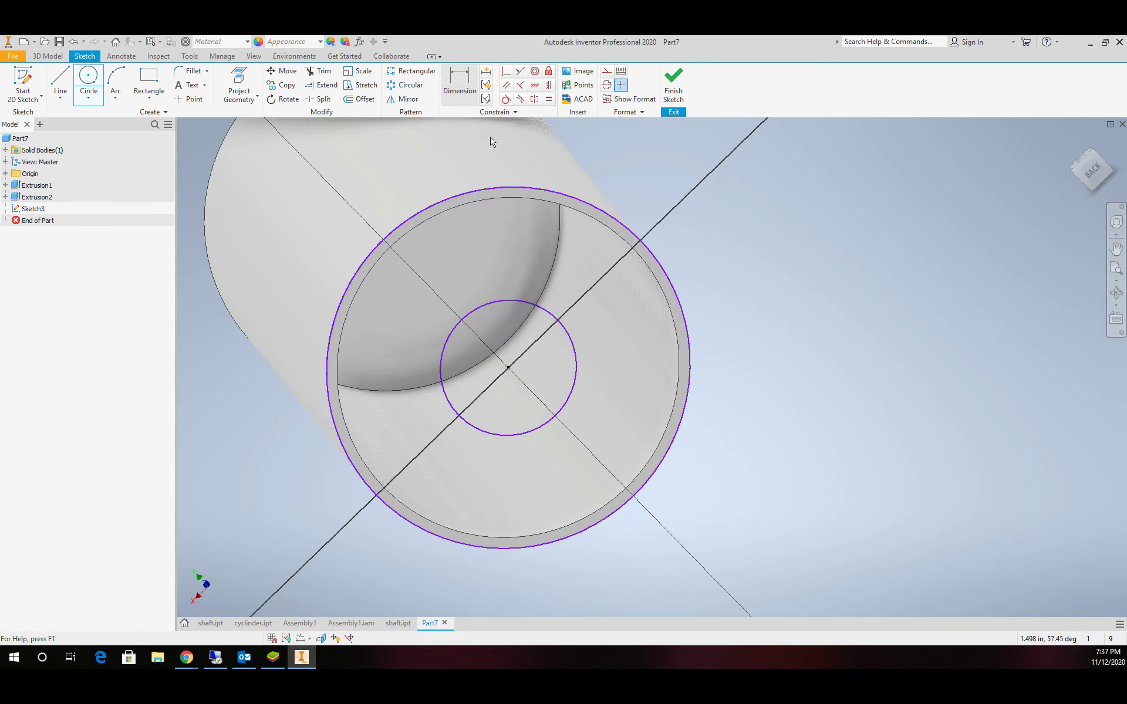
click(577, 352)
click(779, 326)
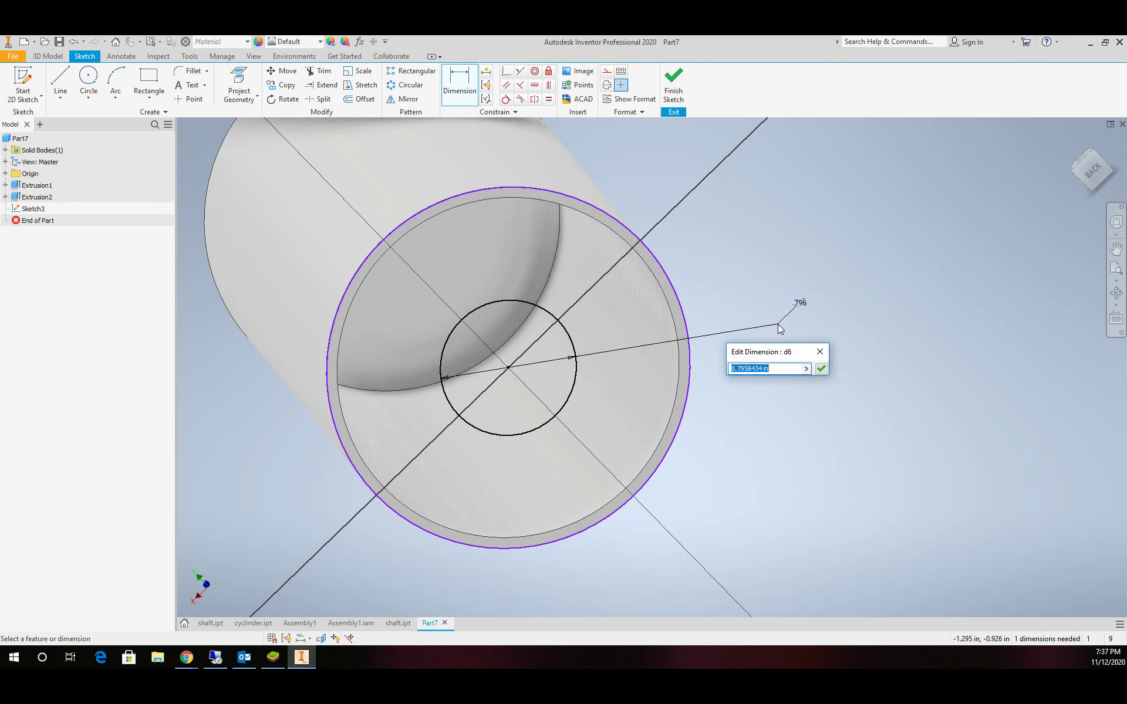
text(.5)
key(Return)
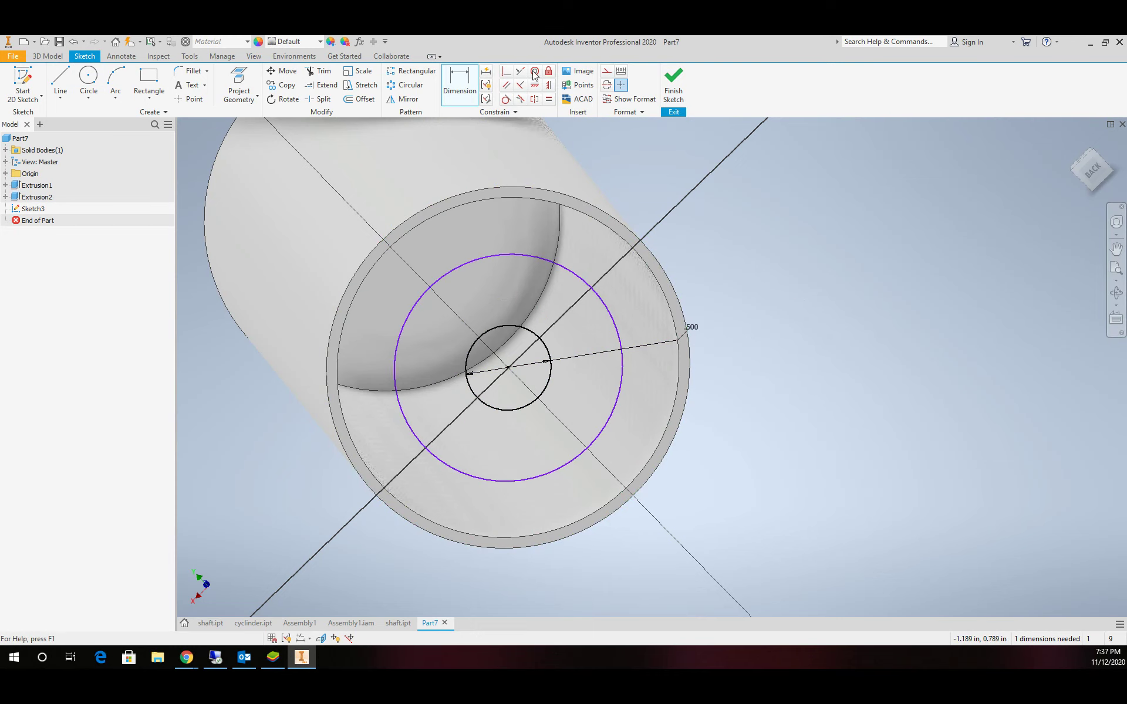
click(468, 83)
click(611, 304)
click(793, 264)
text(2.125)
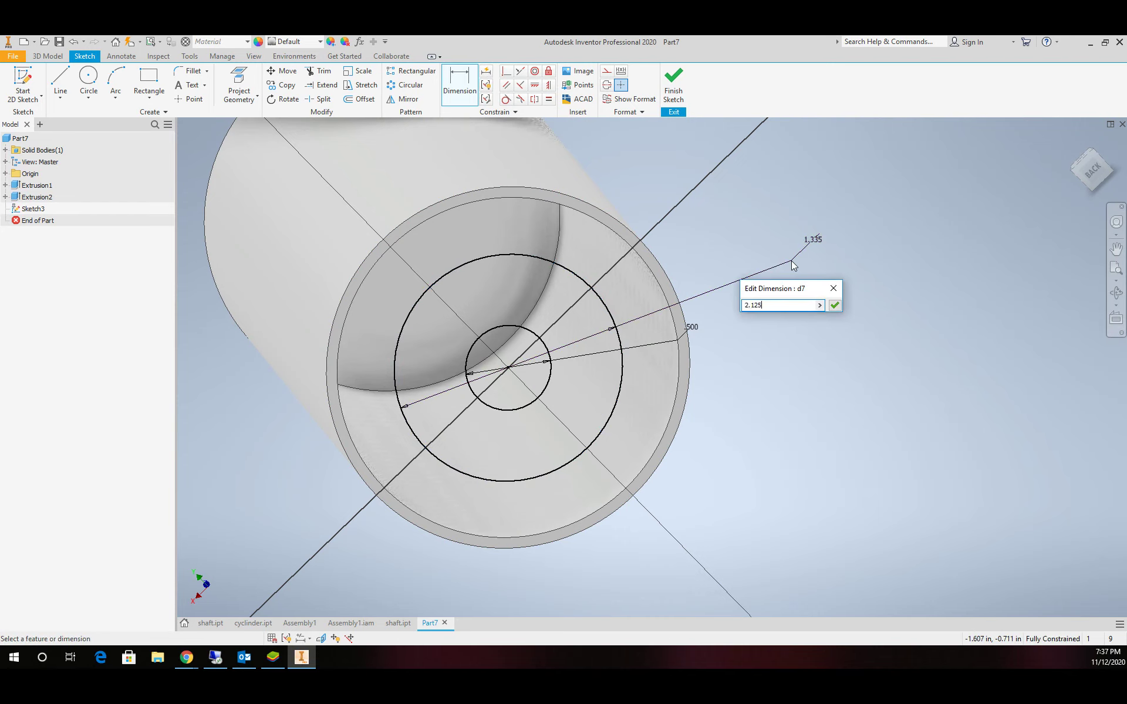
click(835, 305)
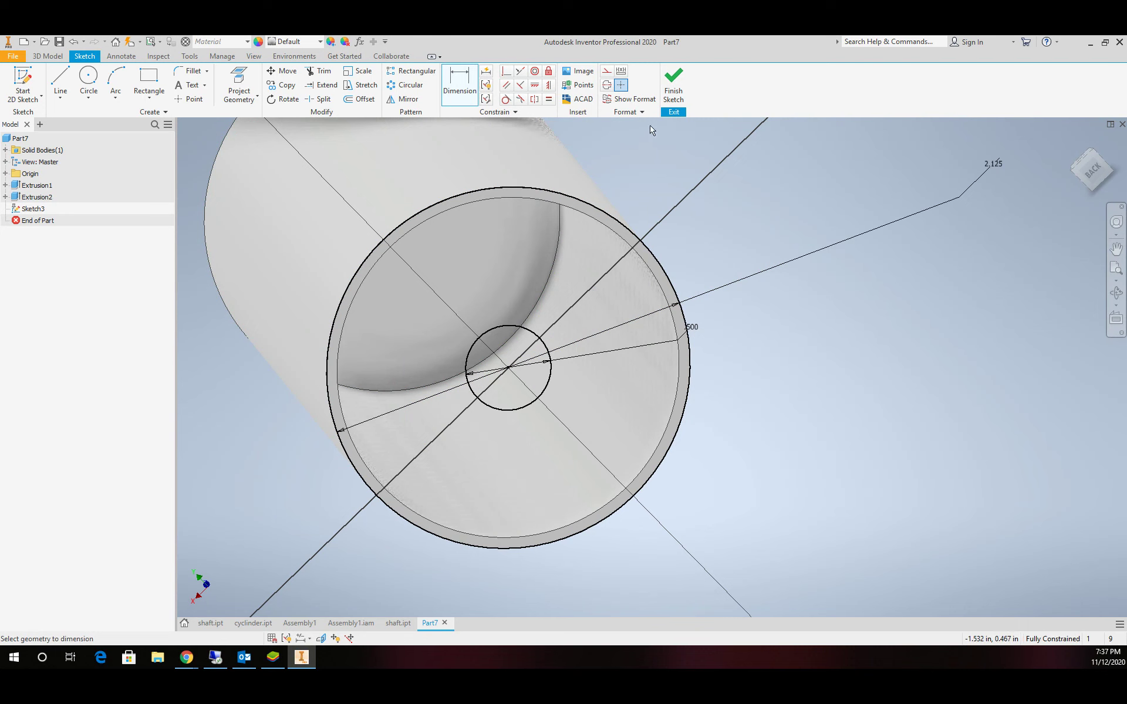
Finish the sketch and extrude the ring profile 0.125 in.
click(673, 85)
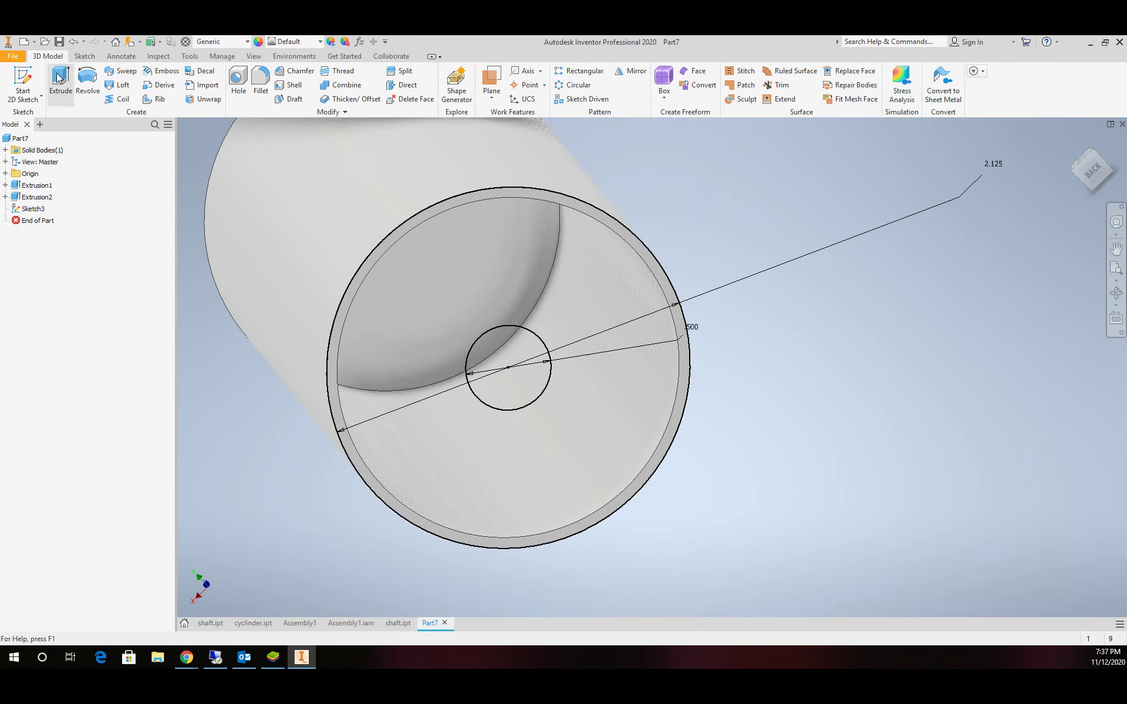
click(58, 78)
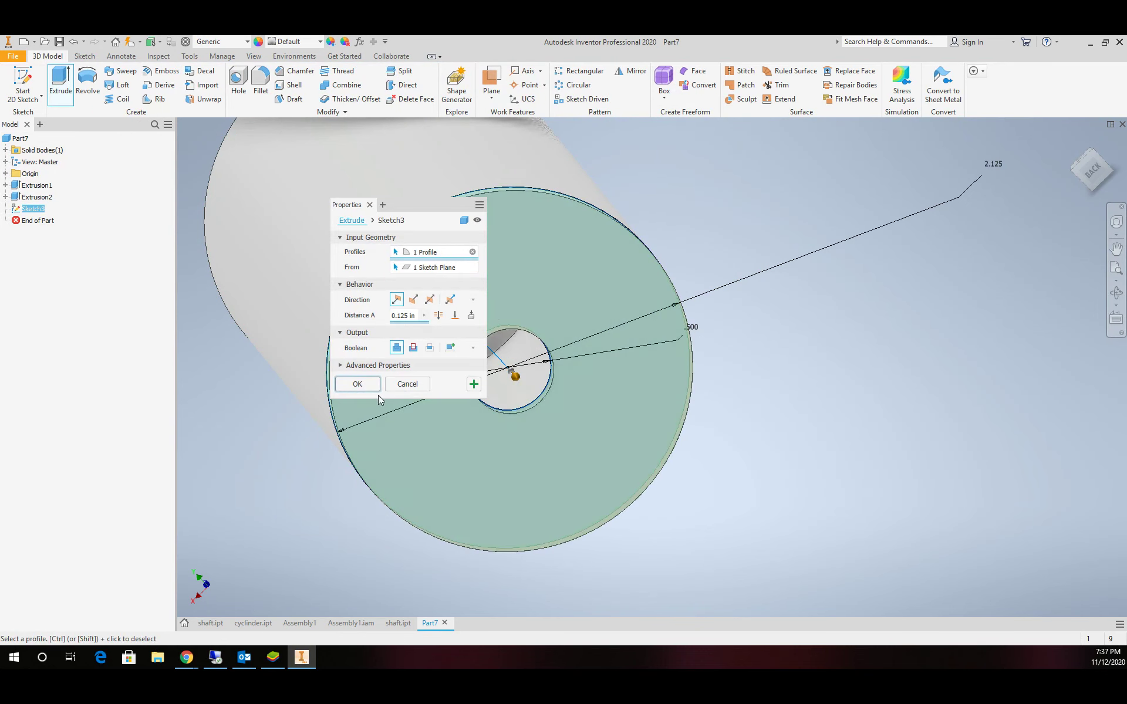
click(359, 384)
scroll(751, 389, down, 4)
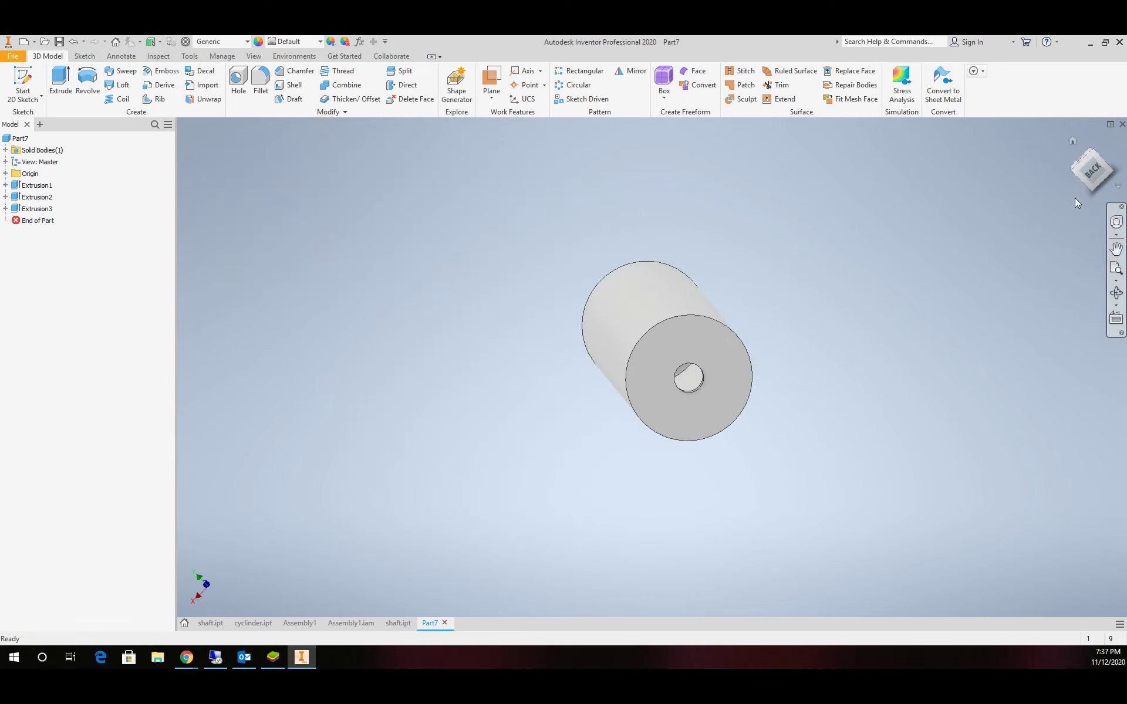
Create Work Plane1 offset 2 in from the YZ Plane.
click(1096, 157)
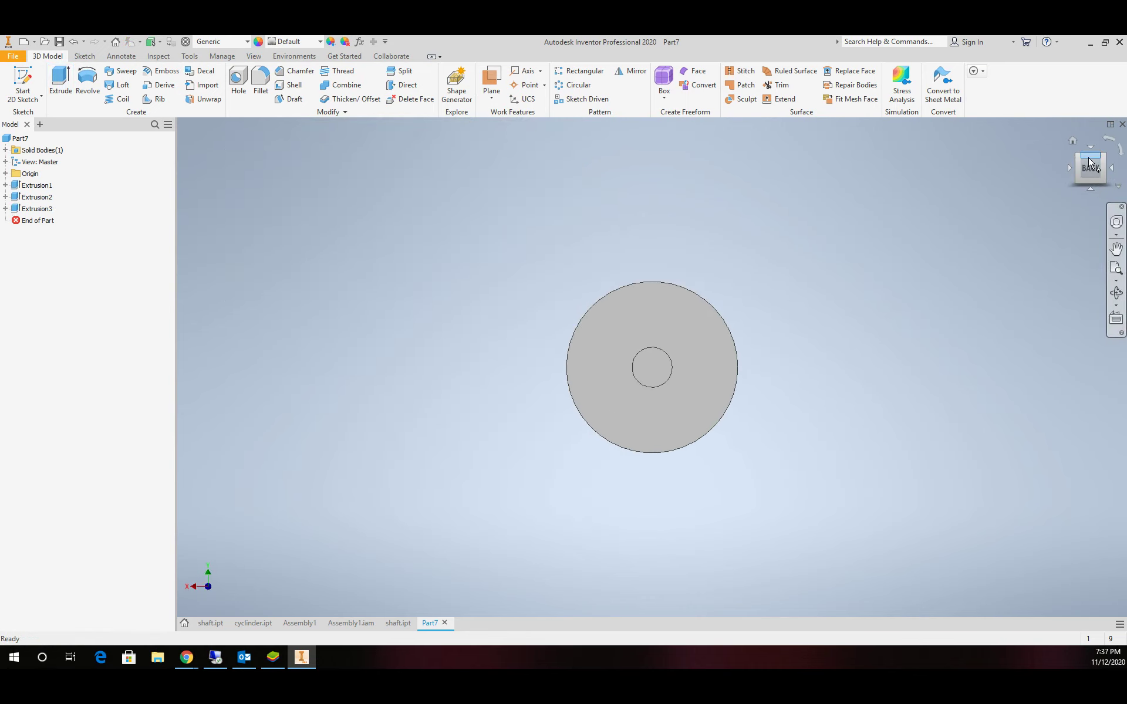
click(1073, 142)
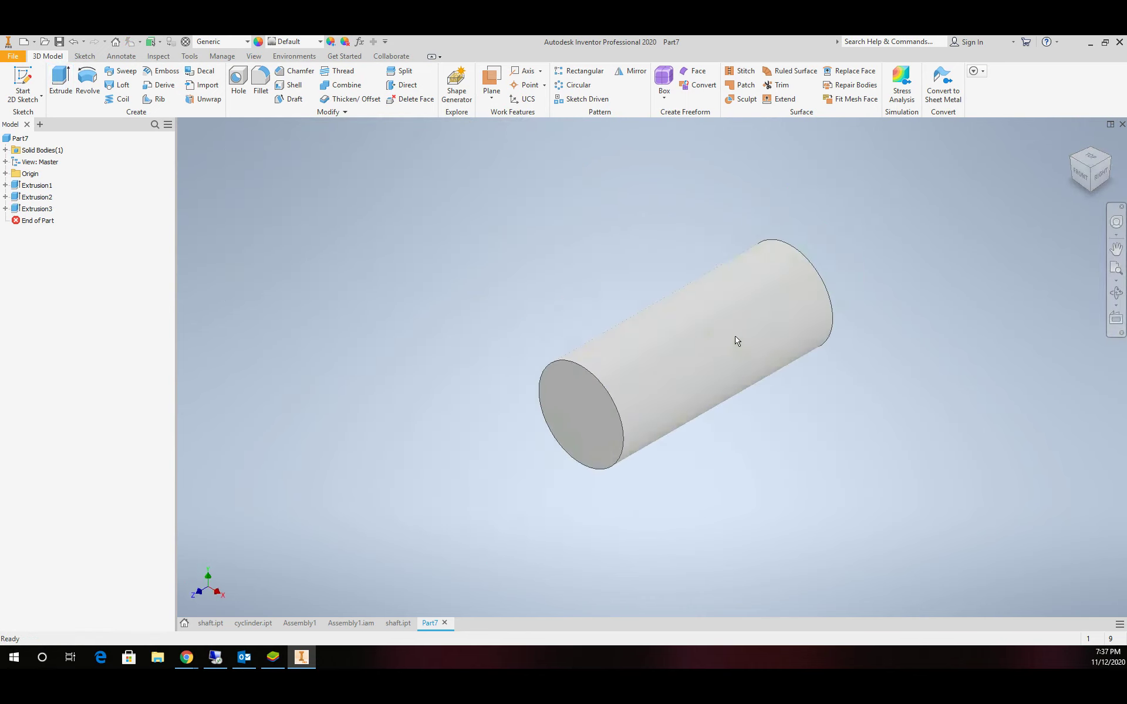
scroll(726, 340, up, 3)
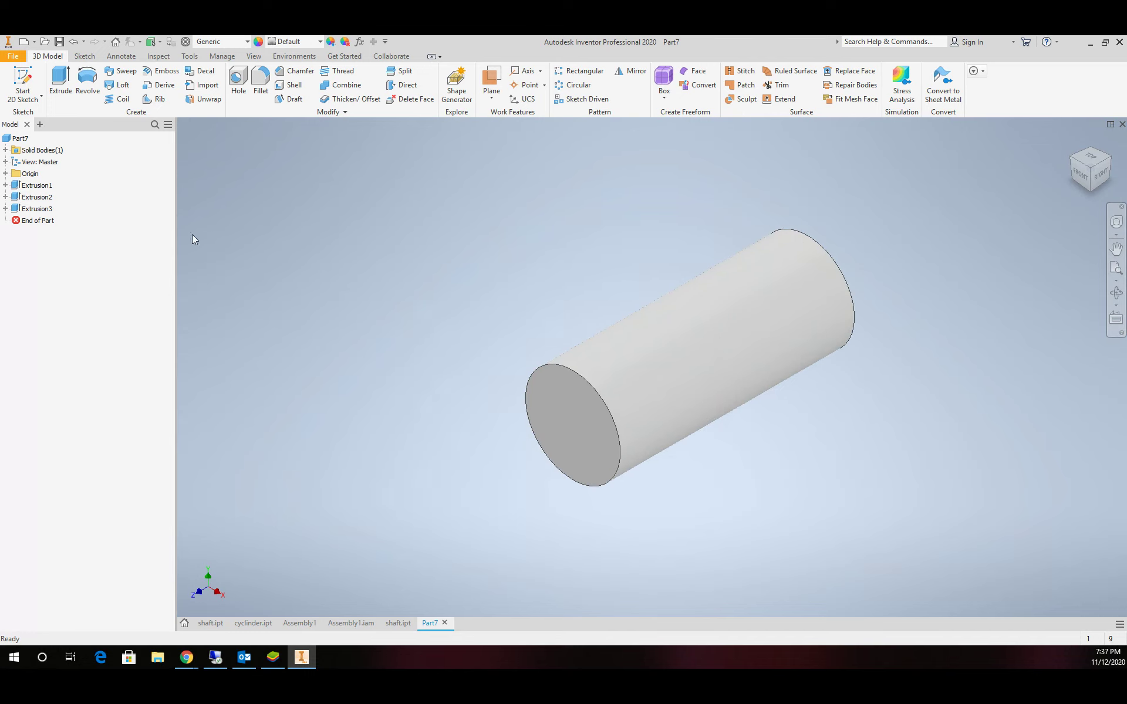
click(6, 173)
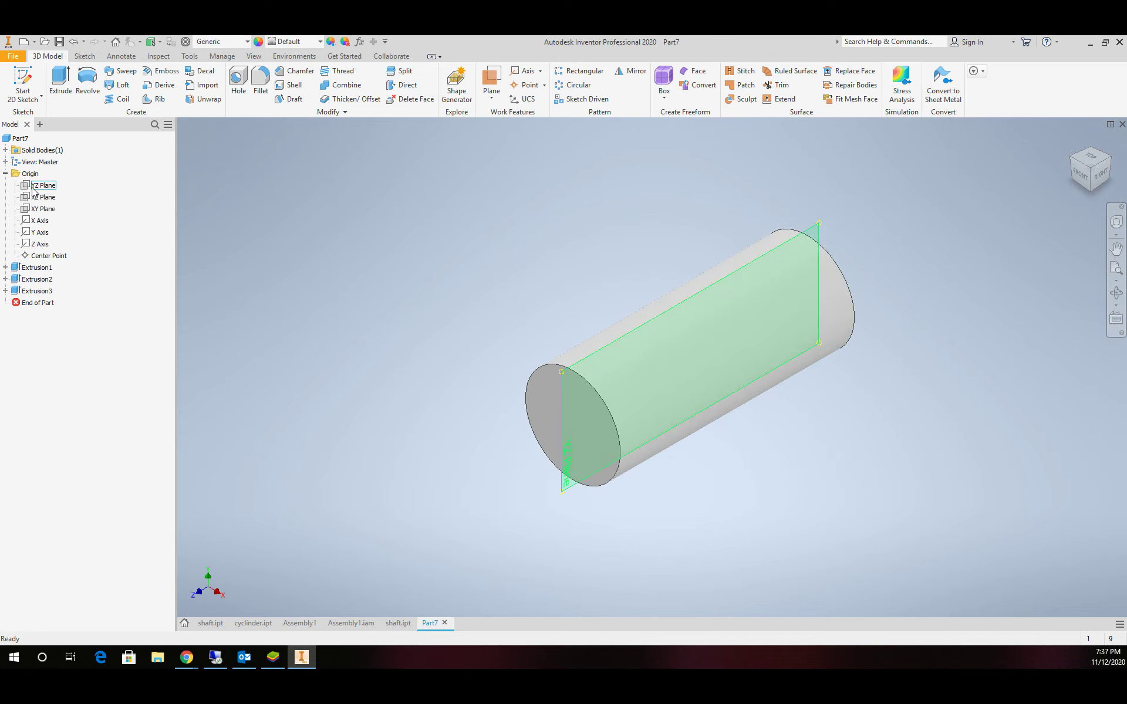
click(33, 187)
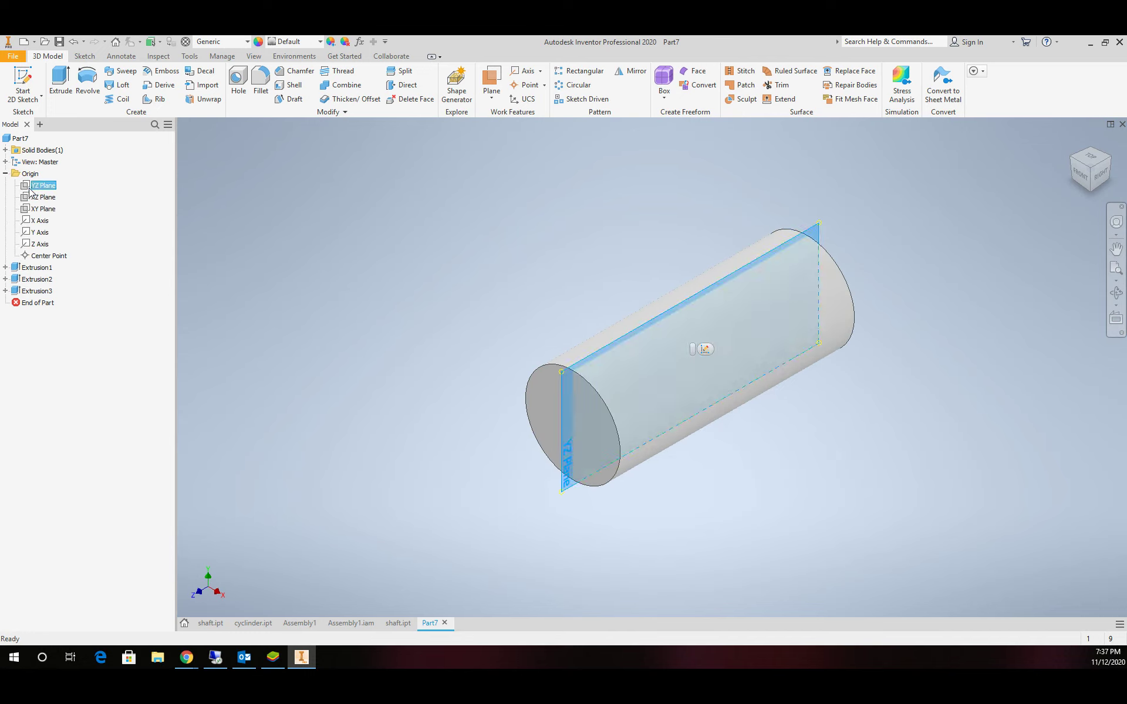
click(490, 98)
click(535, 154)
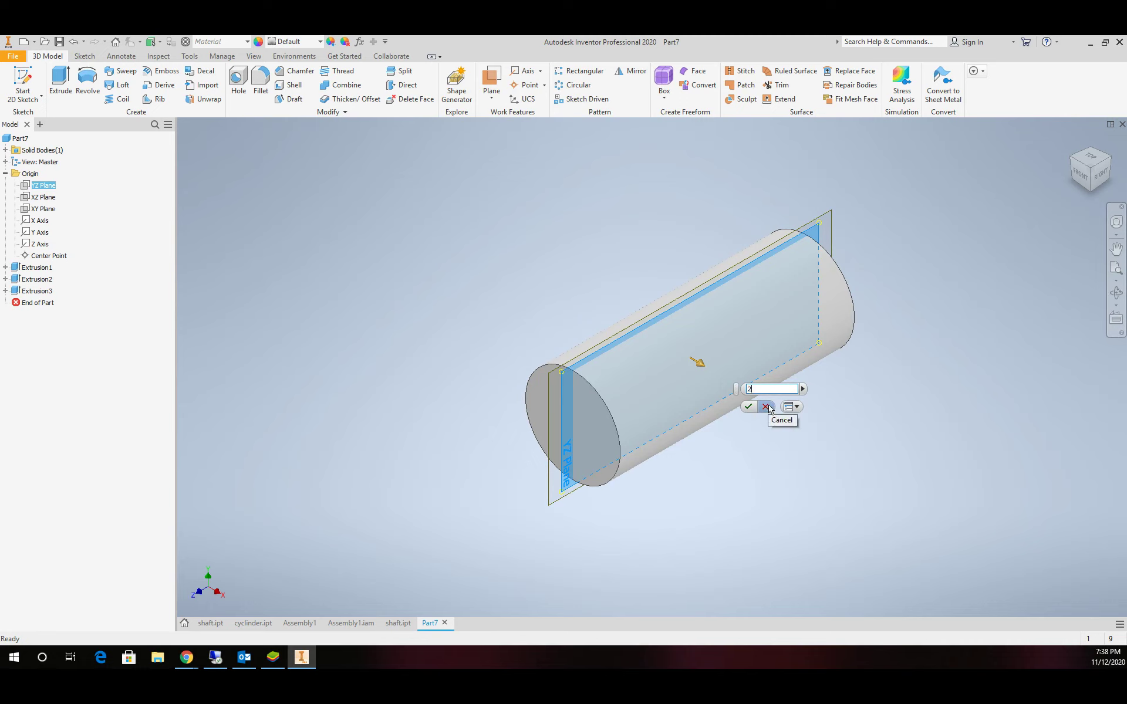
click(748, 407)
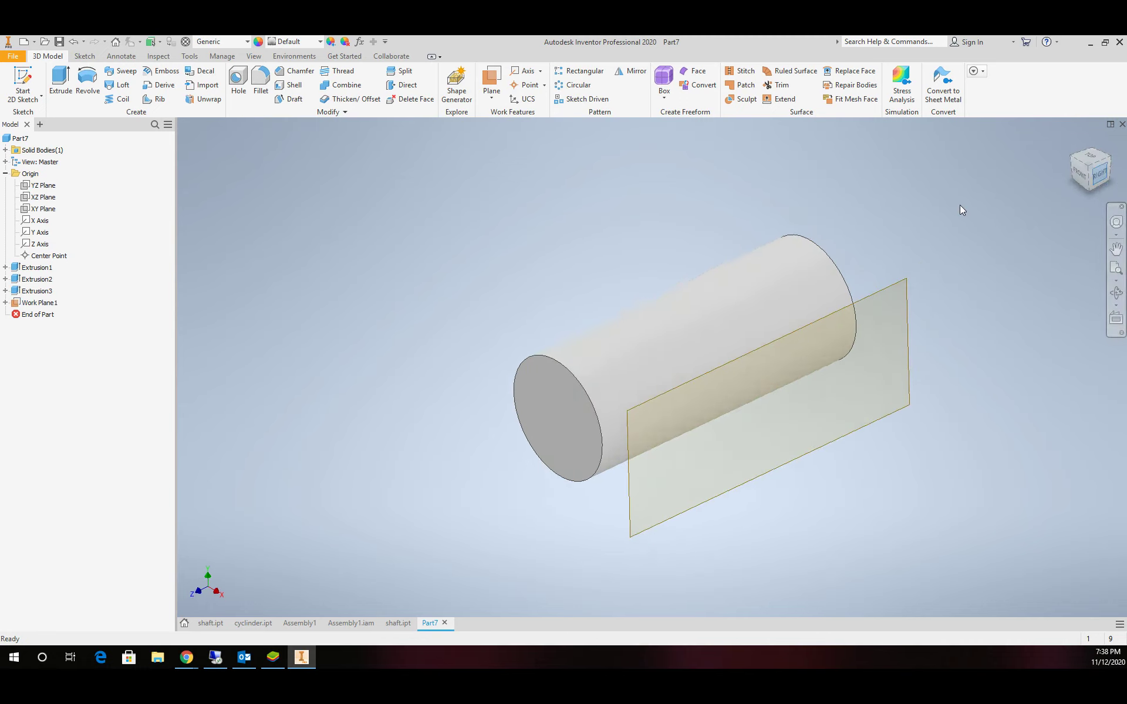
Sketch a rectangle on the new work plane.
click(1098, 172)
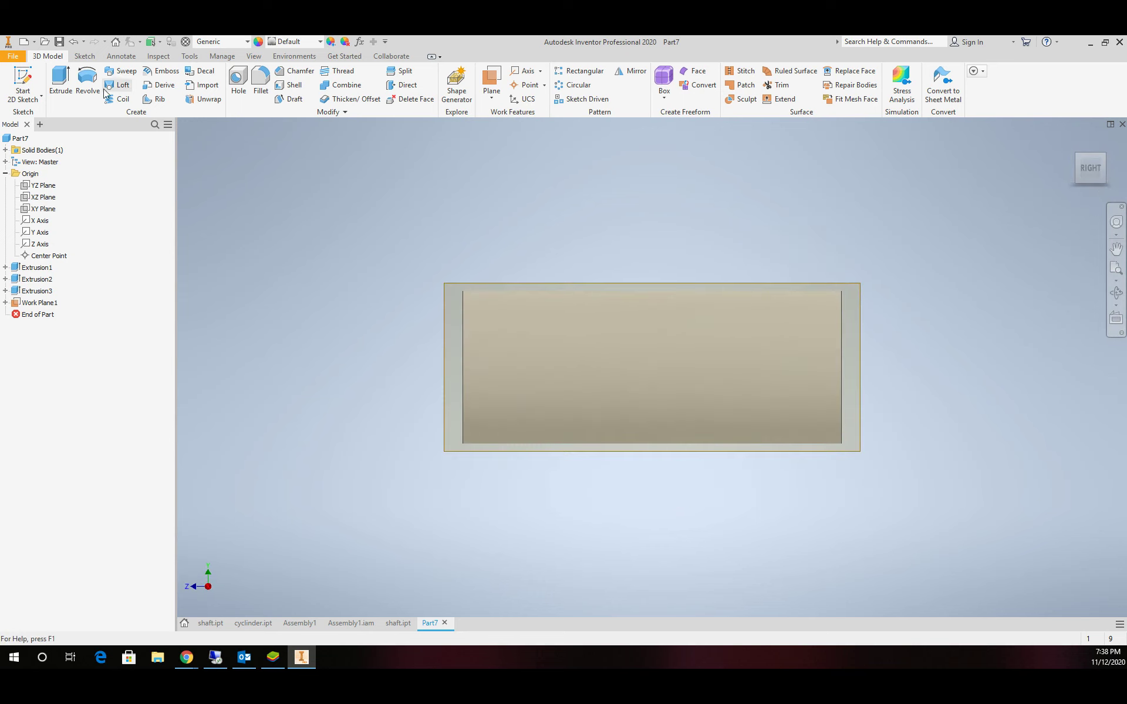
click(23, 82)
click(460, 281)
click(148, 81)
click(501, 323)
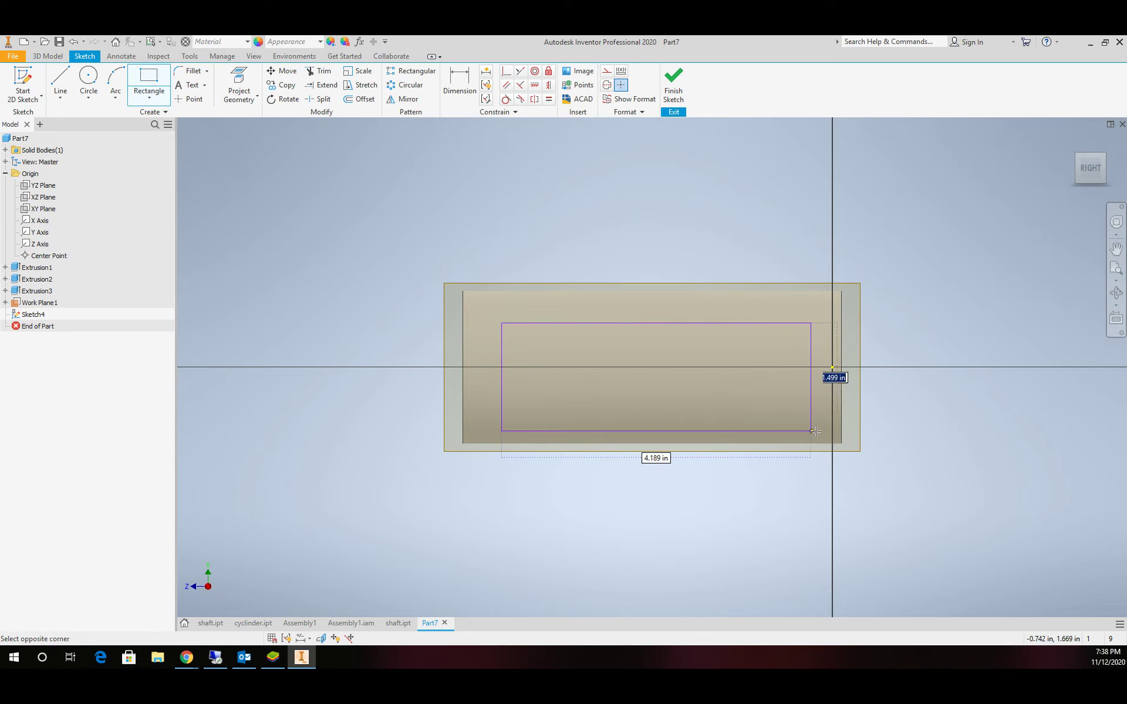
click(805, 414)
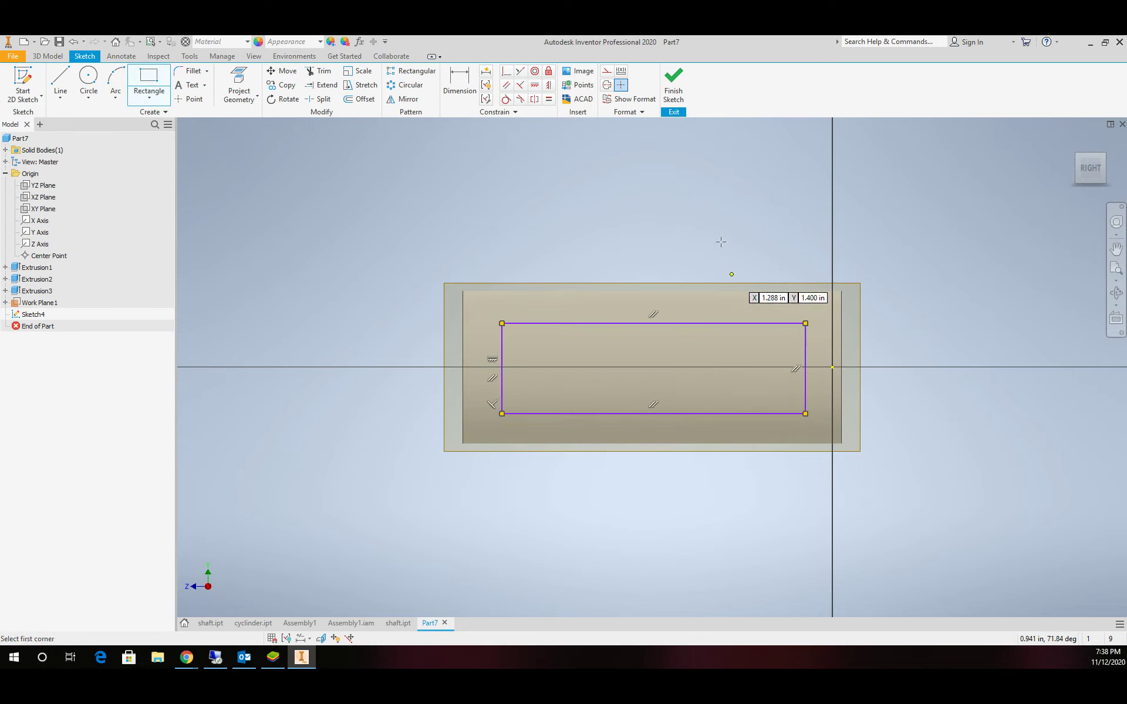
click(673, 82)
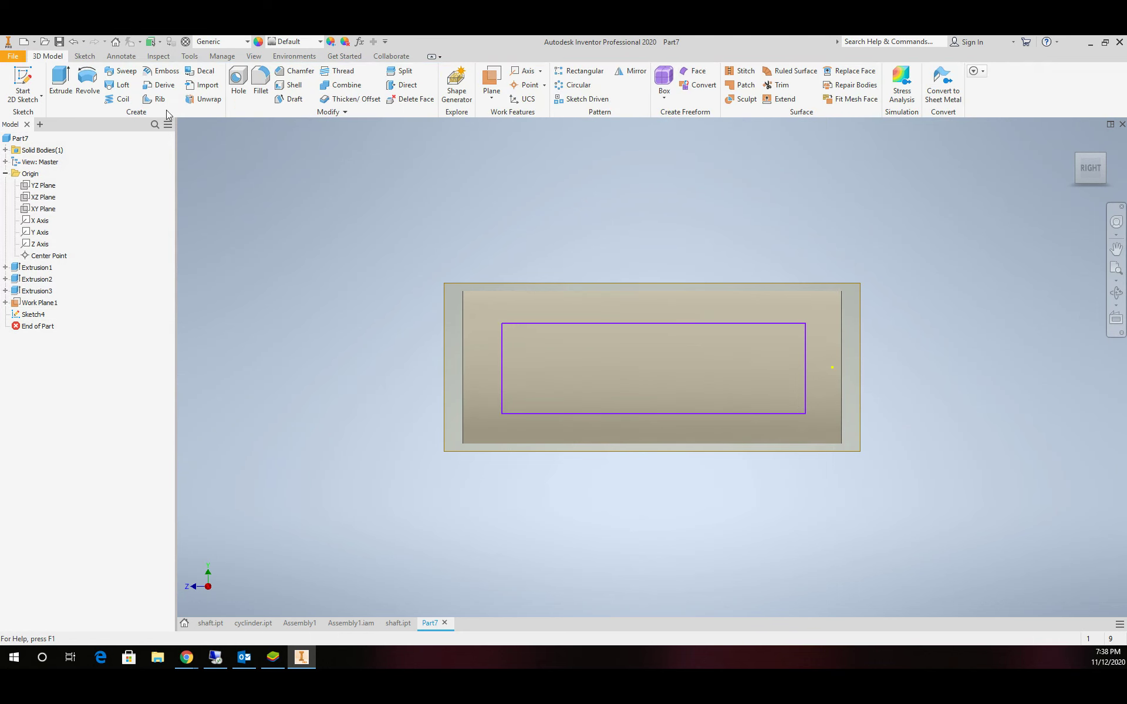
Attempt a 3 in cut extrusion of the rectangle, then dismiss the error and abandon it.
click(60, 79)
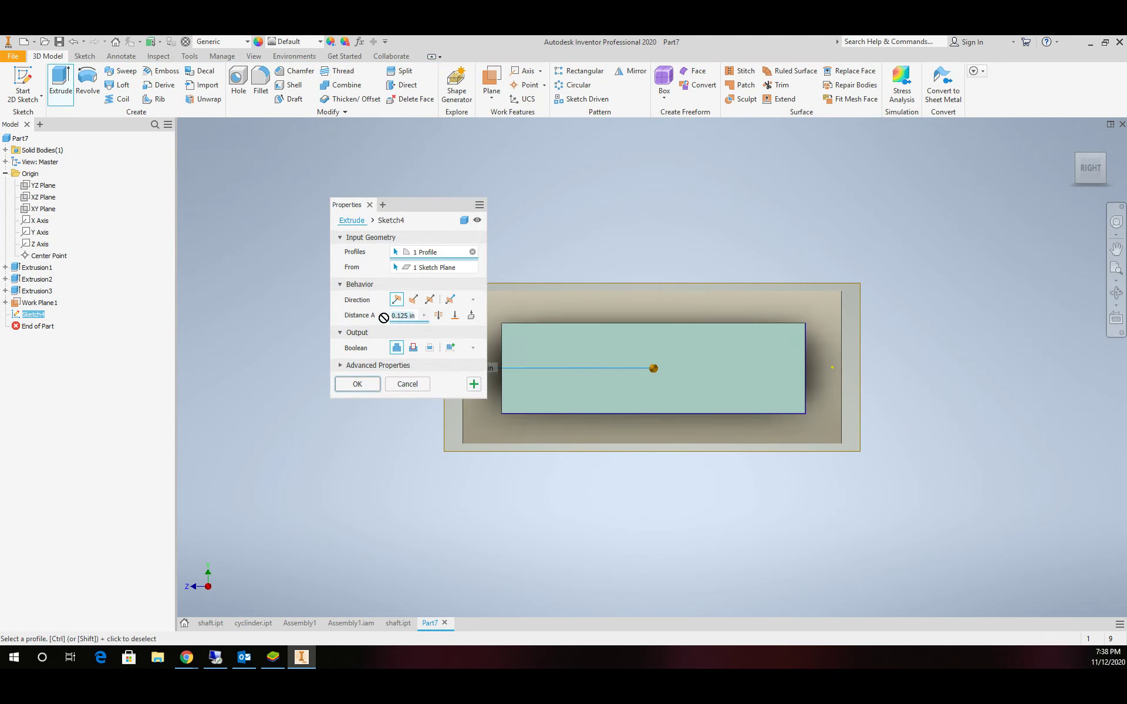
text(3)
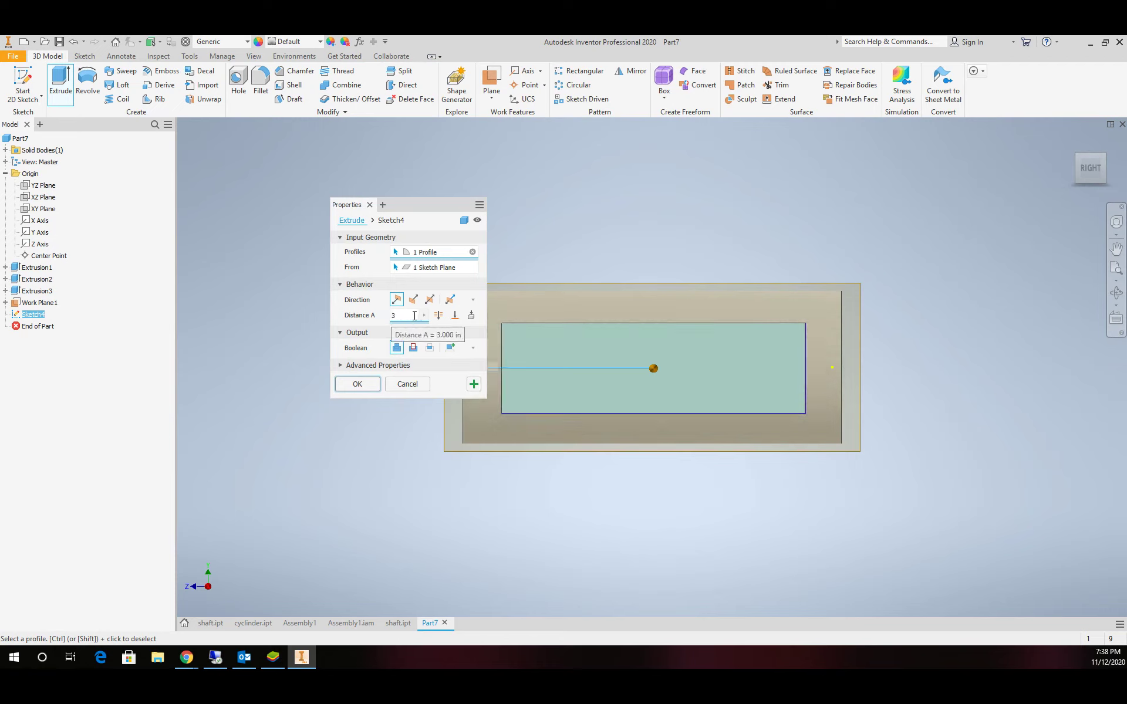
click(413, 348)
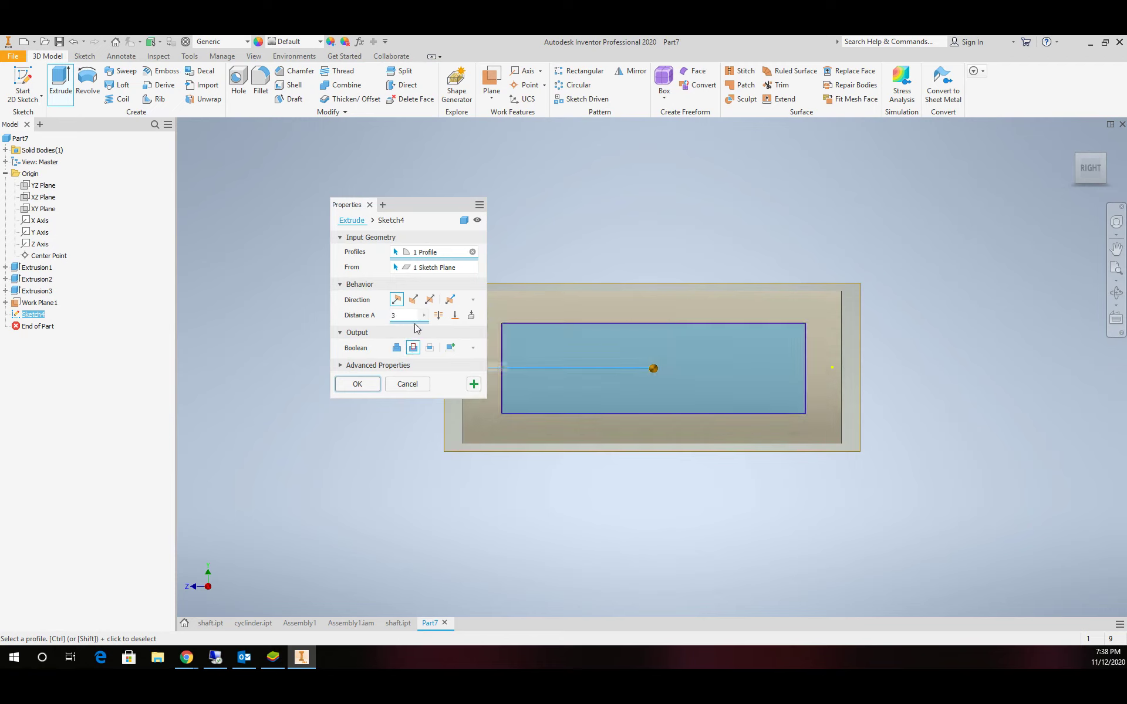
click(357, 384)
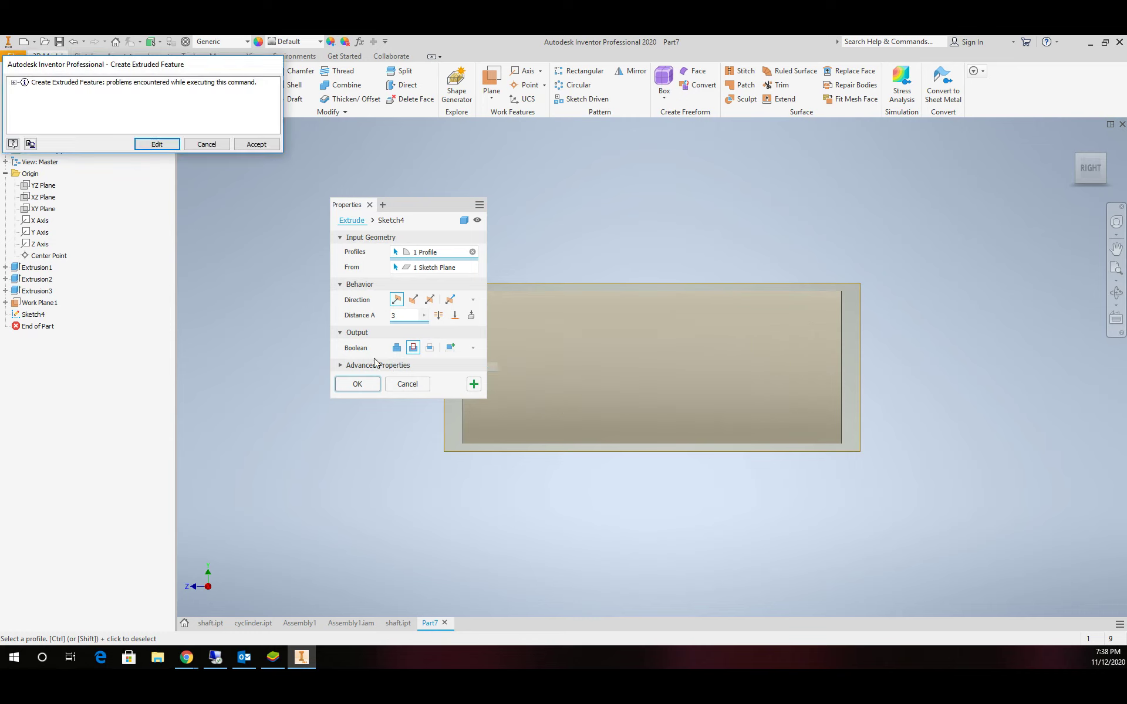
click(202, 146)
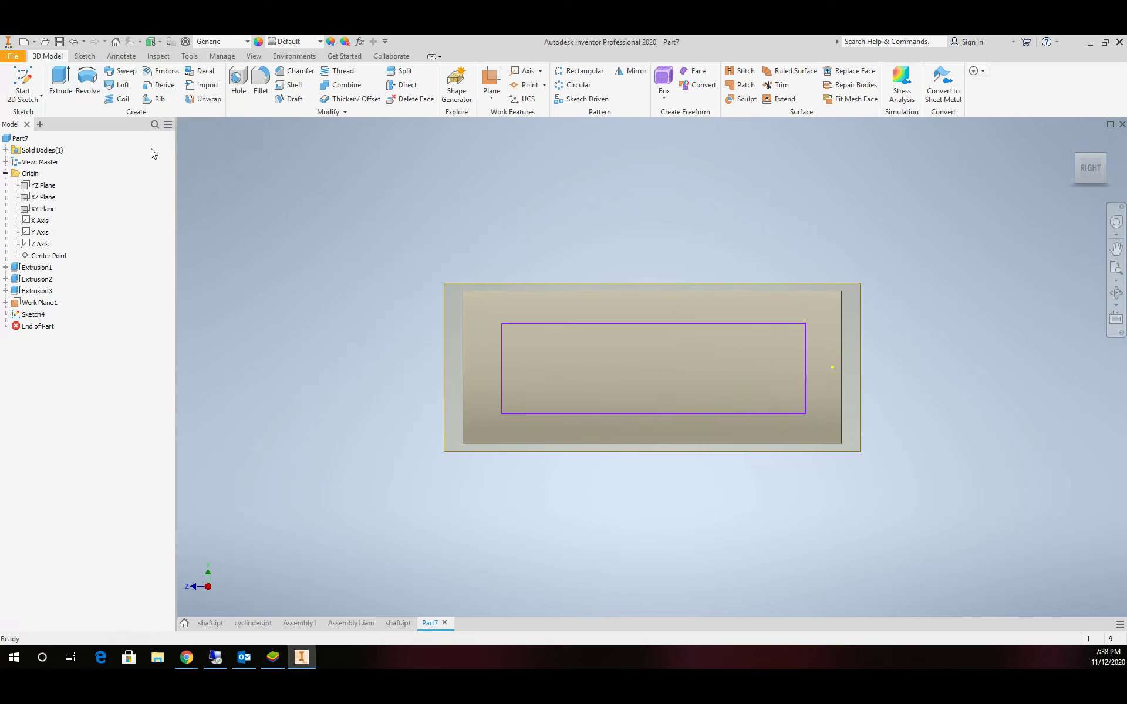
Extrude the rectangle as a 3 in cut with the direction flipped into the cylinder.
click(61, 82)
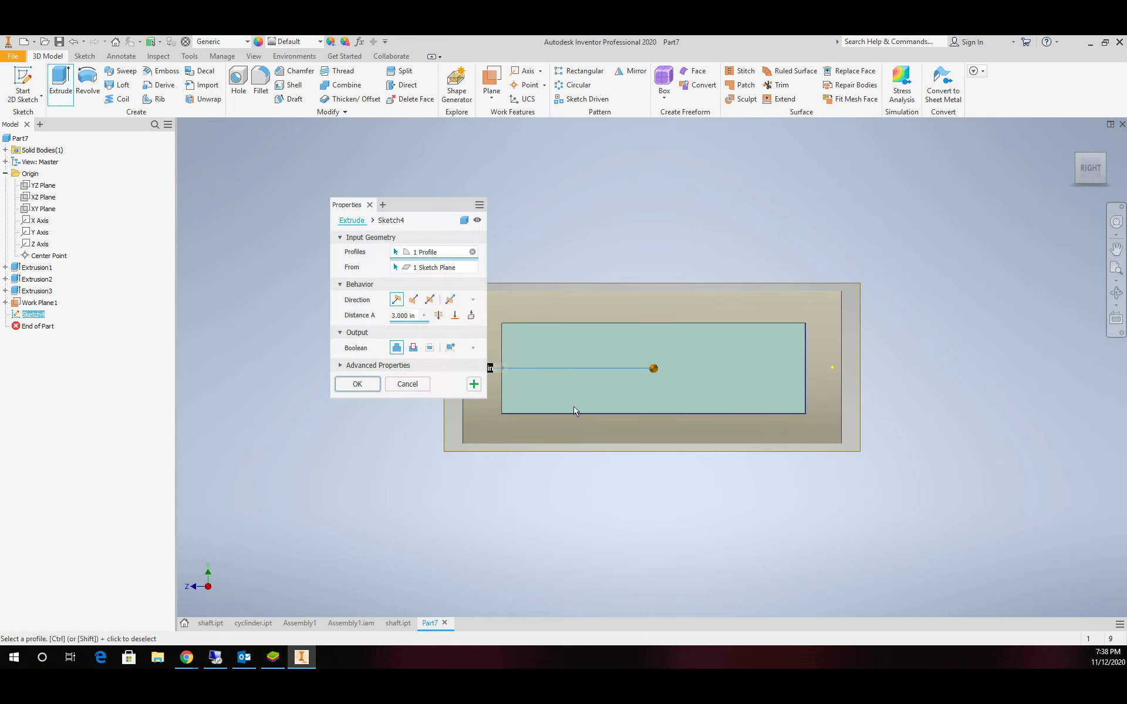
click(1090, 134)
click(413, 299)
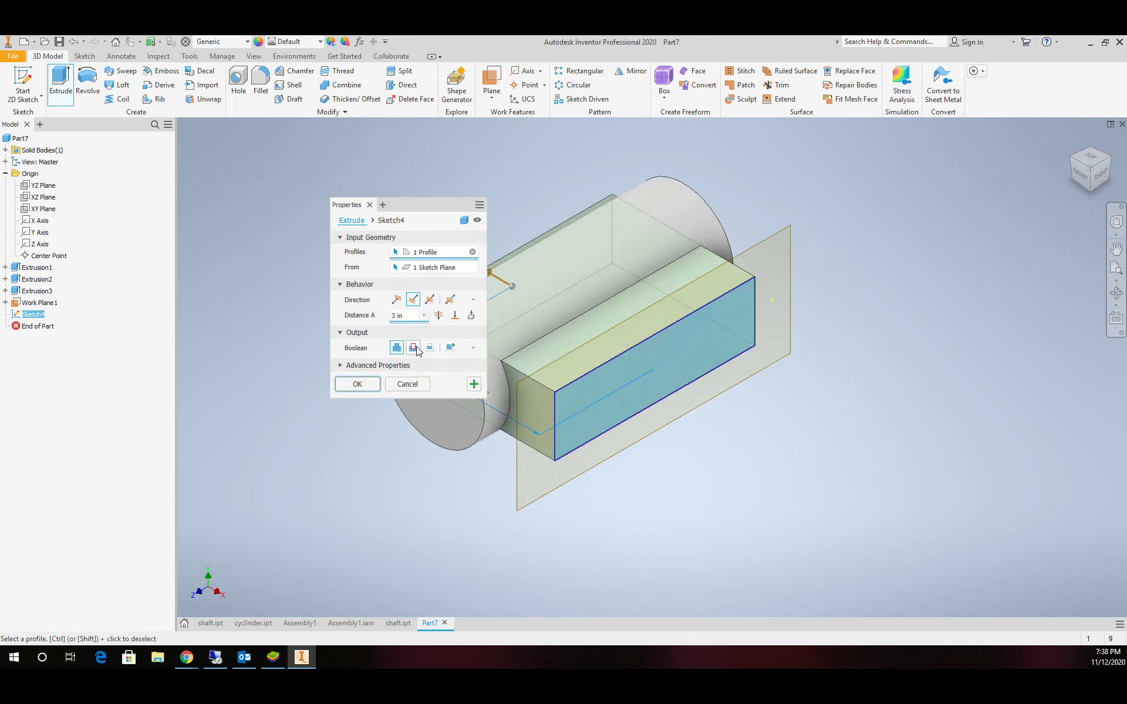
click(413, 348)
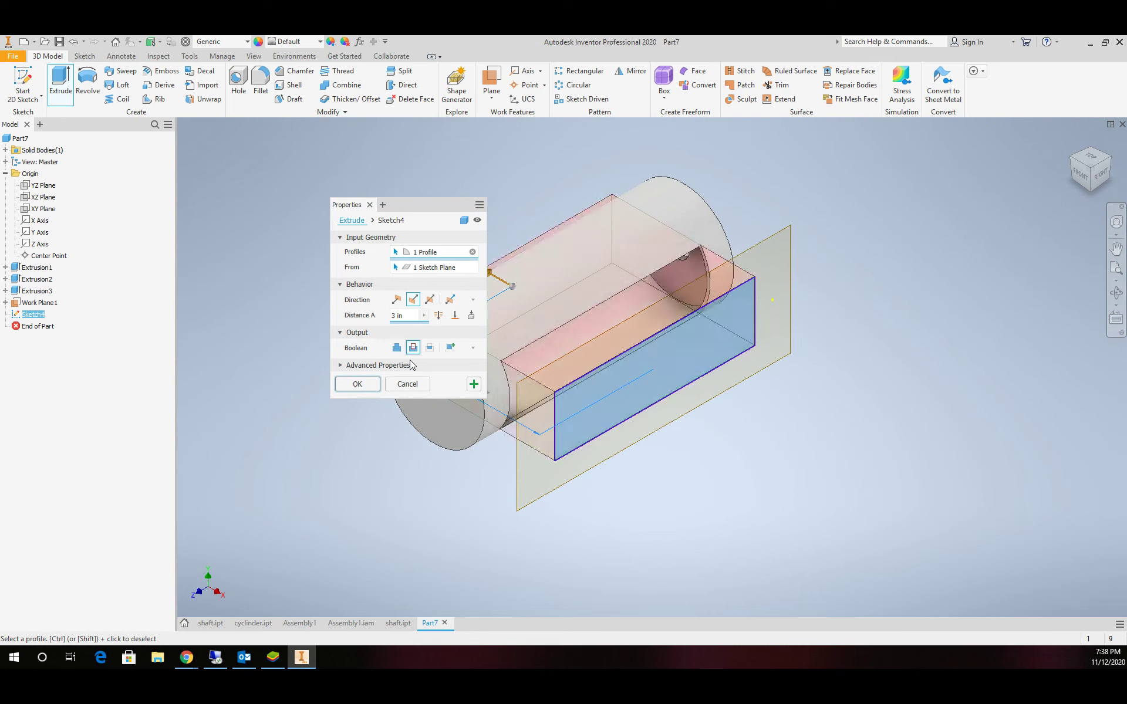
click(357, 384)
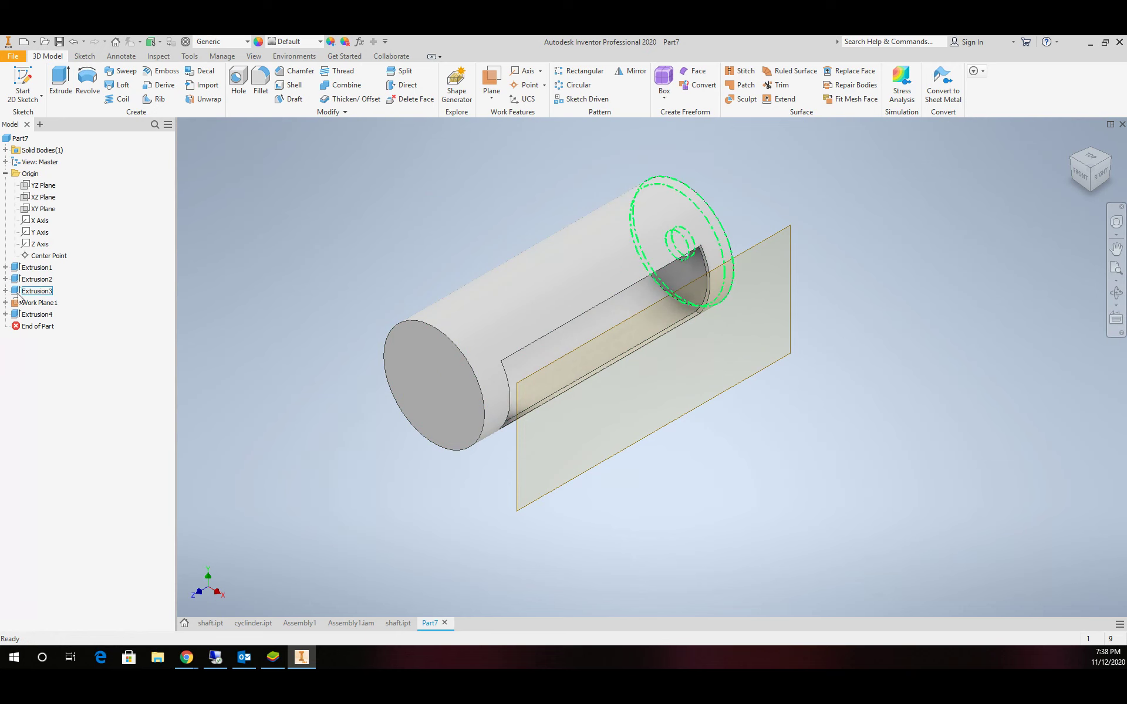
Hide Work Plane1.
click(34, 303)
right_click(31, 304)
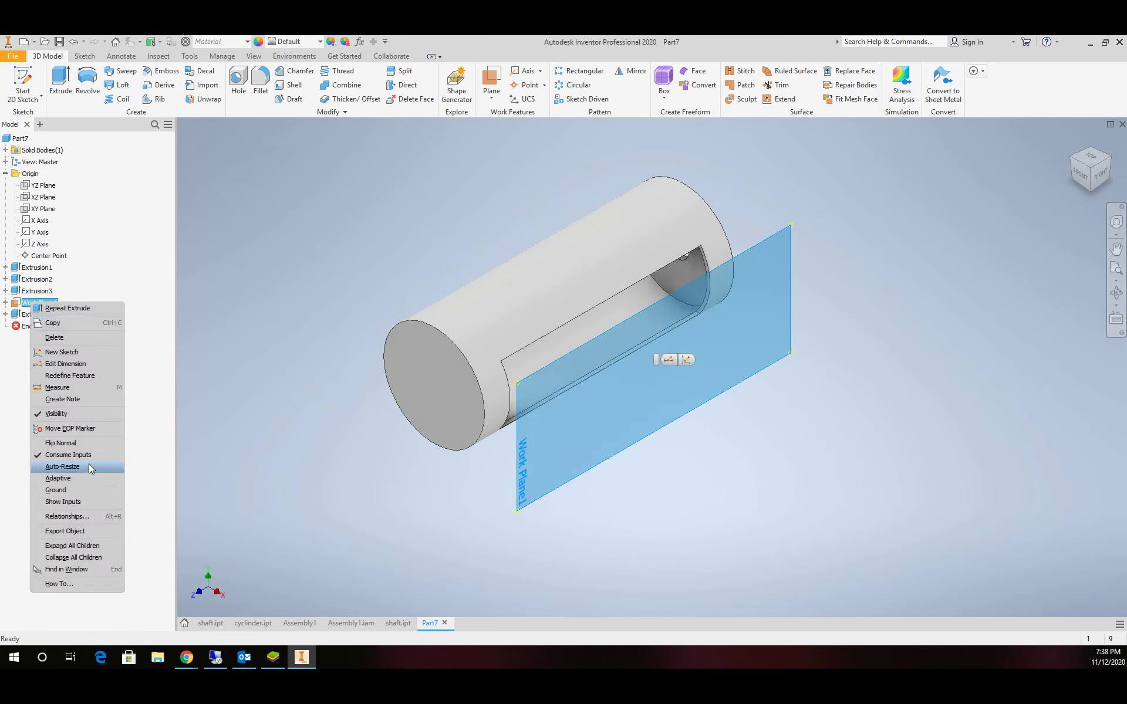
click(60, 414)
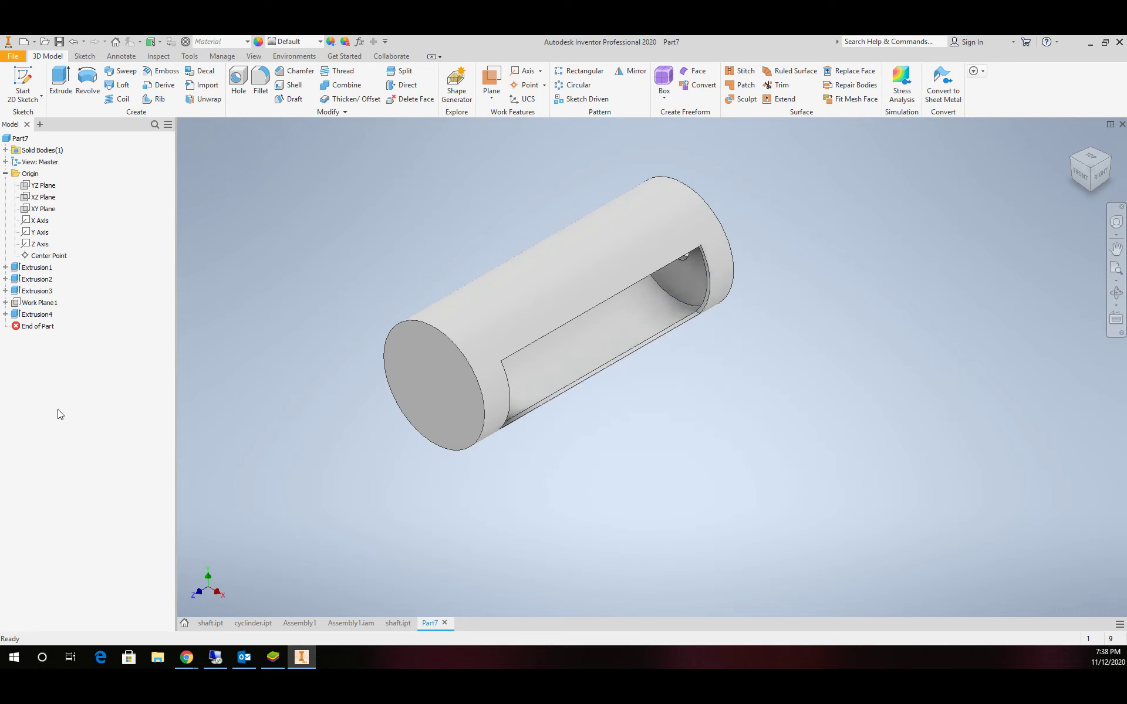
Set the part material to Acetal Resin, Black.
click(246, 42)
drag(310, 167, 323, 57)
click(251, 68)
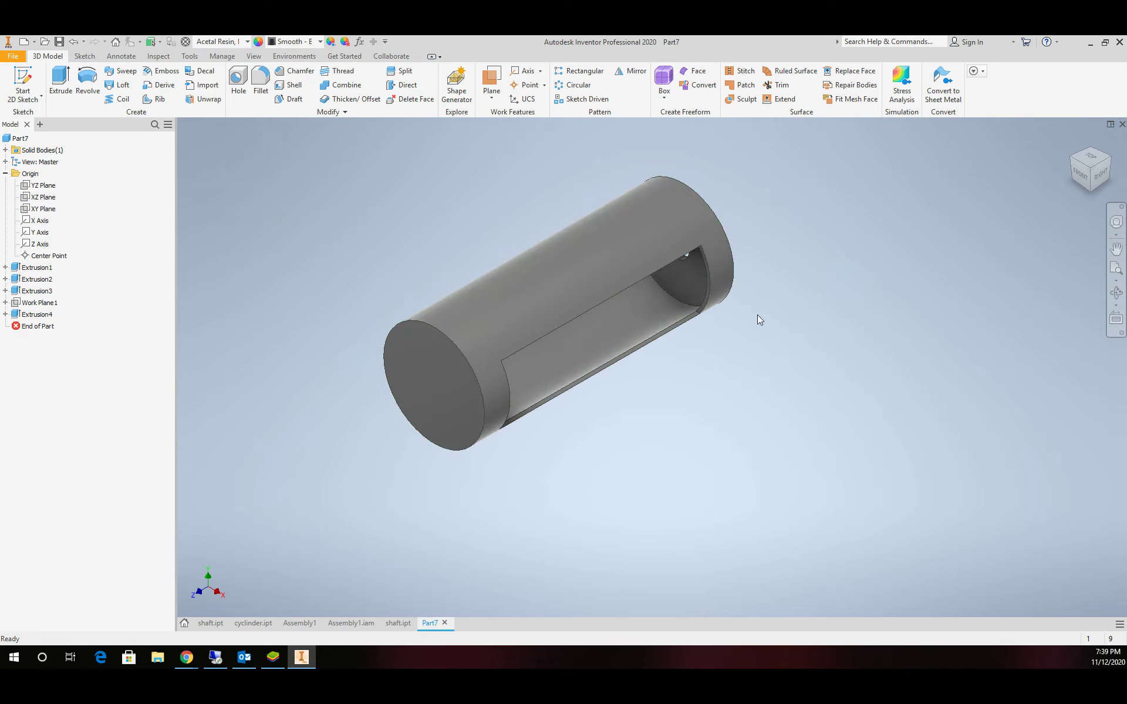
Edit the slot cut Extrusion4 so its depth is 2 in.
click(1116, 293)
drag(689, 297, 574, 229)
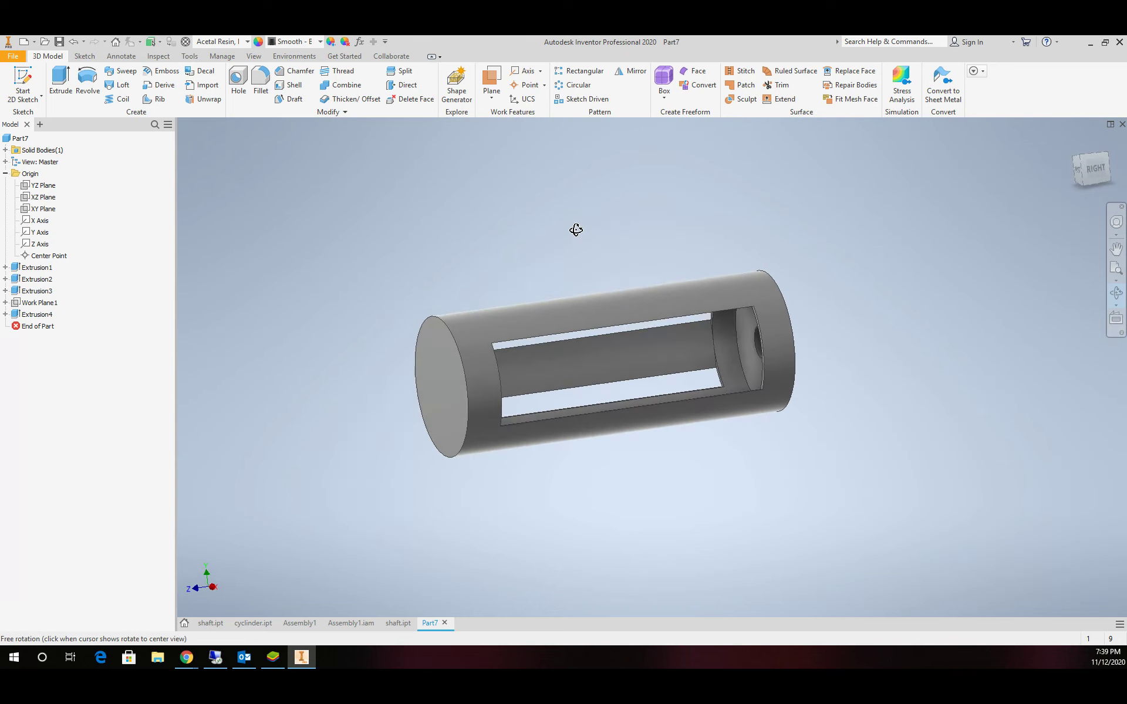
key(Escape)
click(33, 315)
right_click(32, 315)
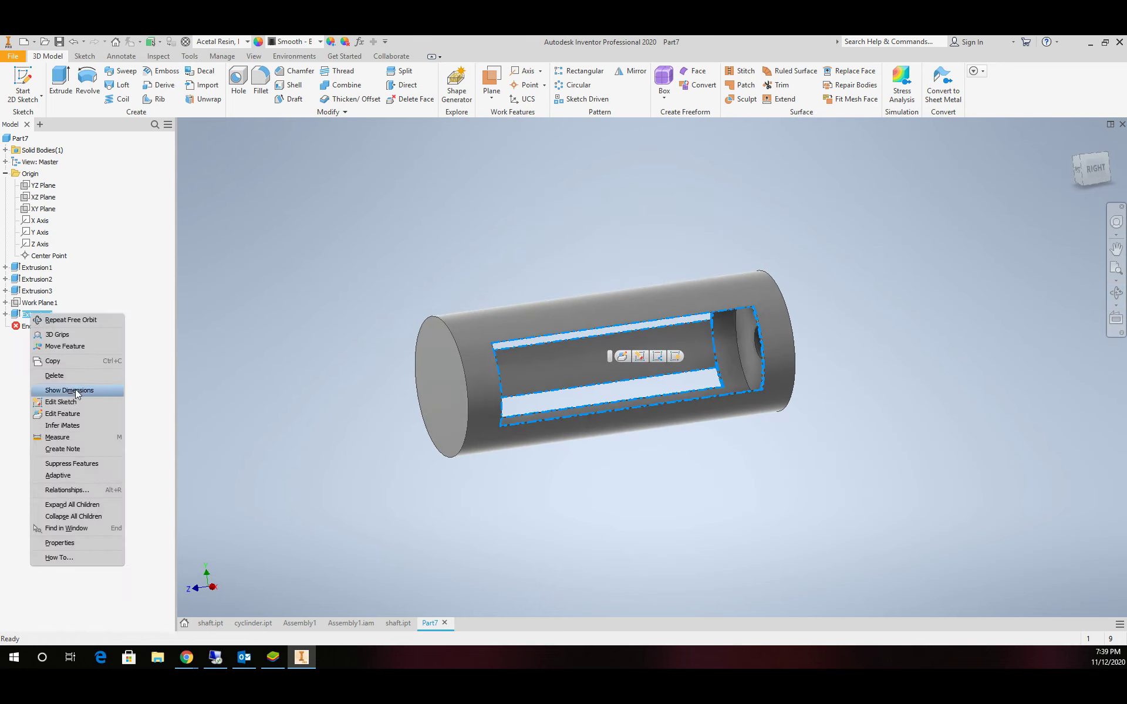
click(76, 413)
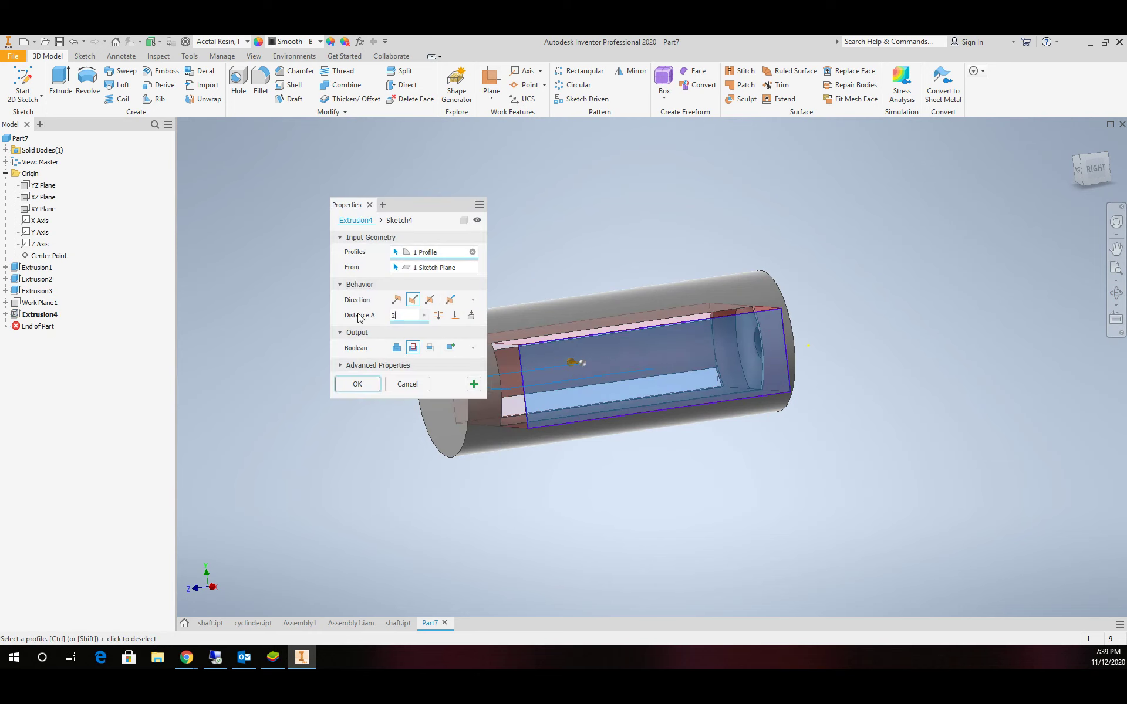
click(357, 384)
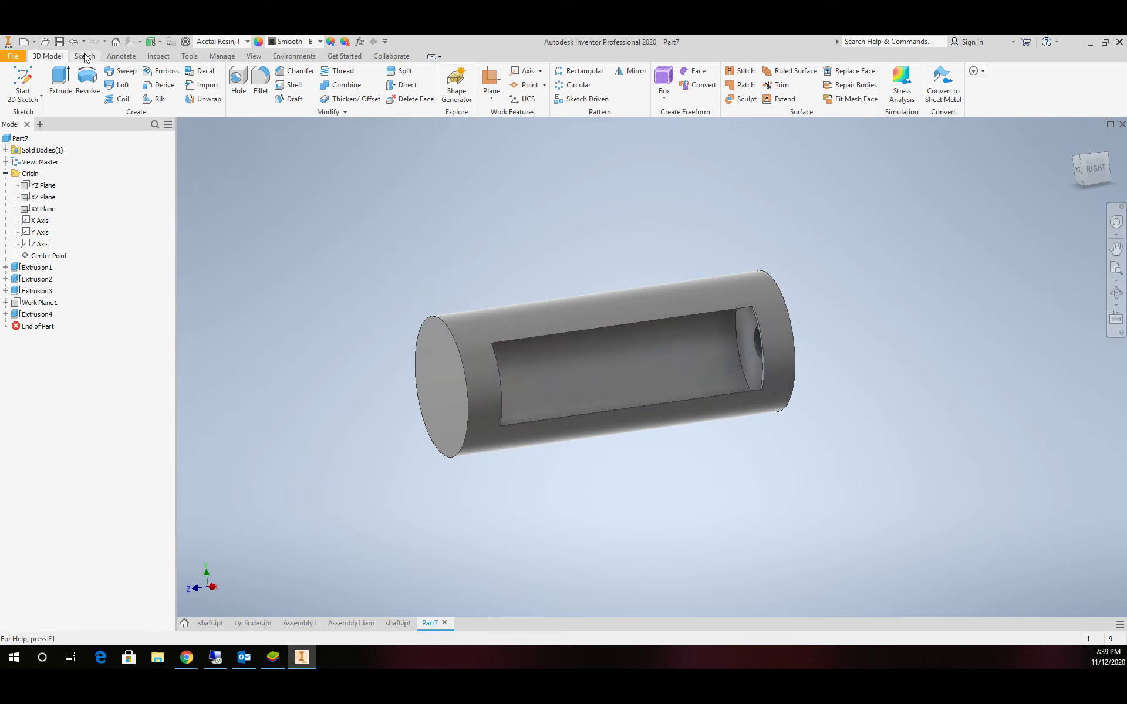
Save the part as cyc.ipt in the bootspring folder and return to the home view.
click(22, 59)
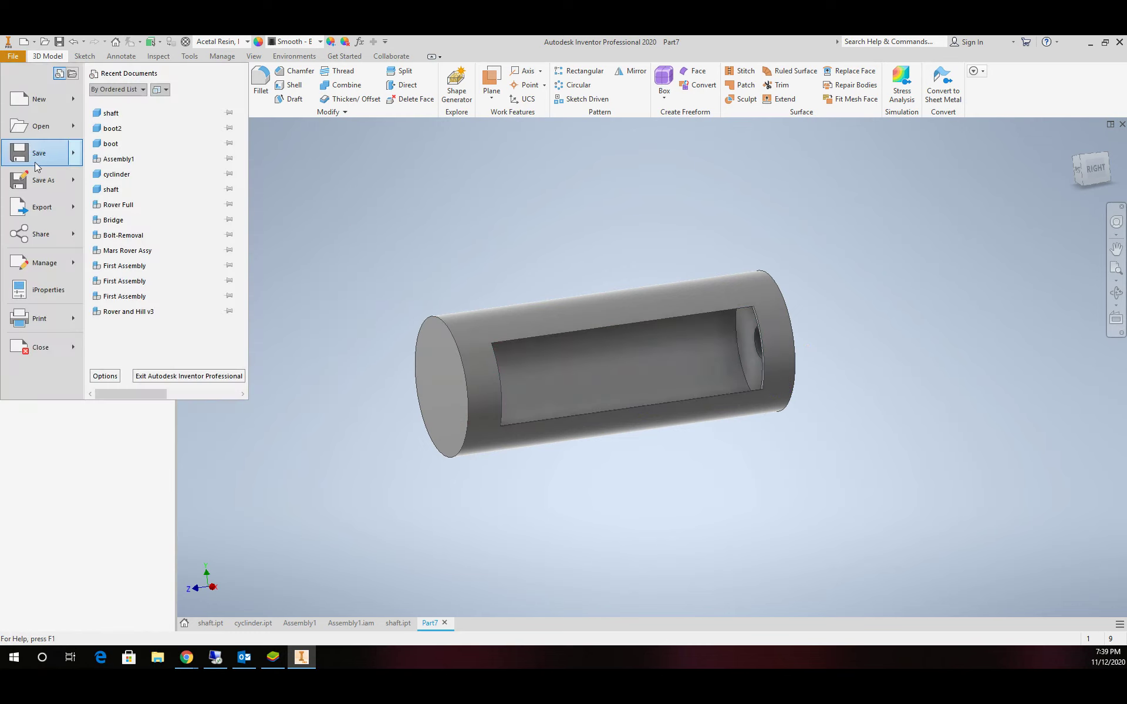
click(177, 192)
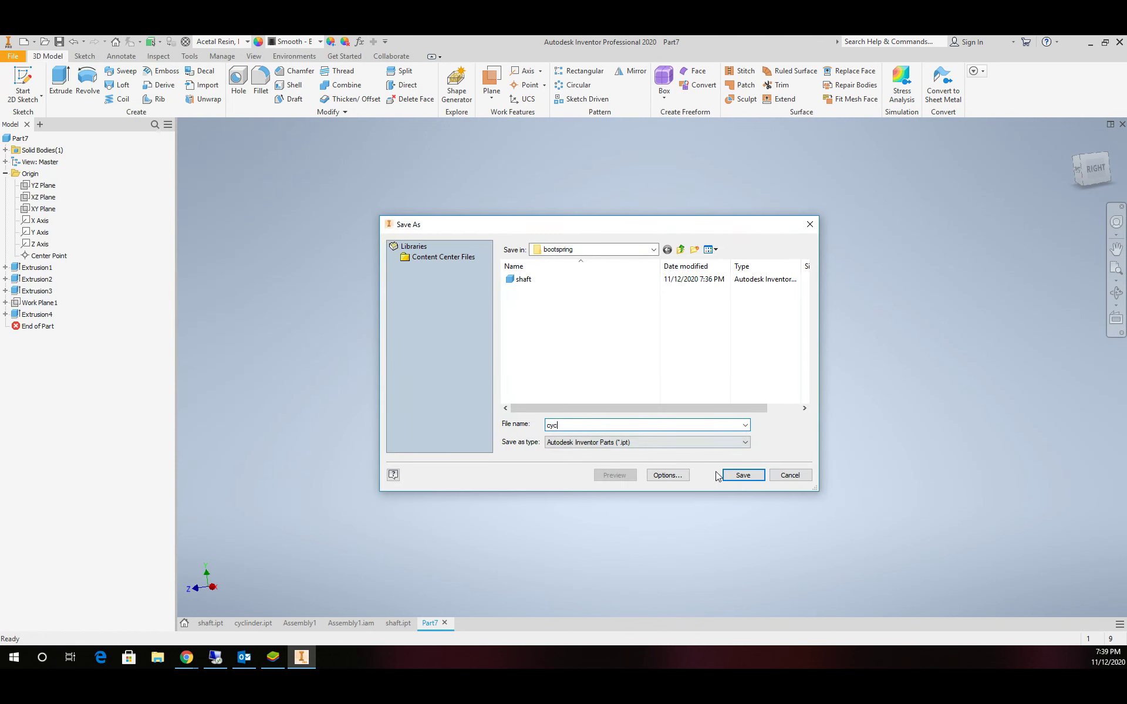
click(742, 475)
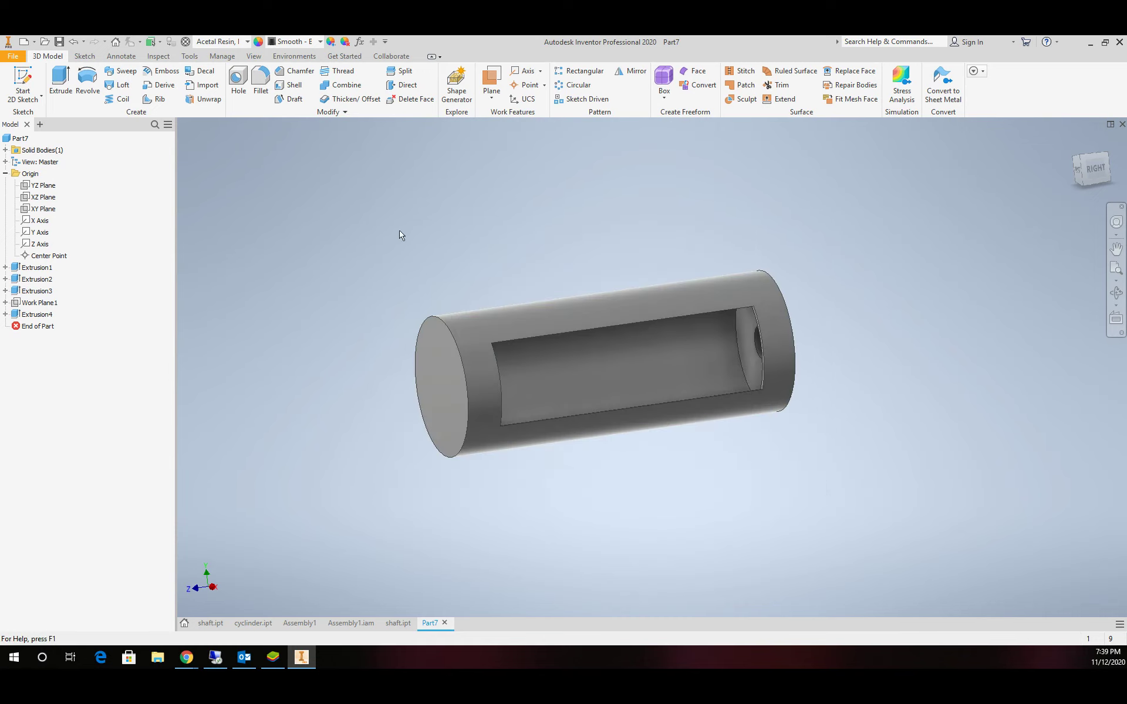
key(F6)
scroll(396, 319, up, 5)
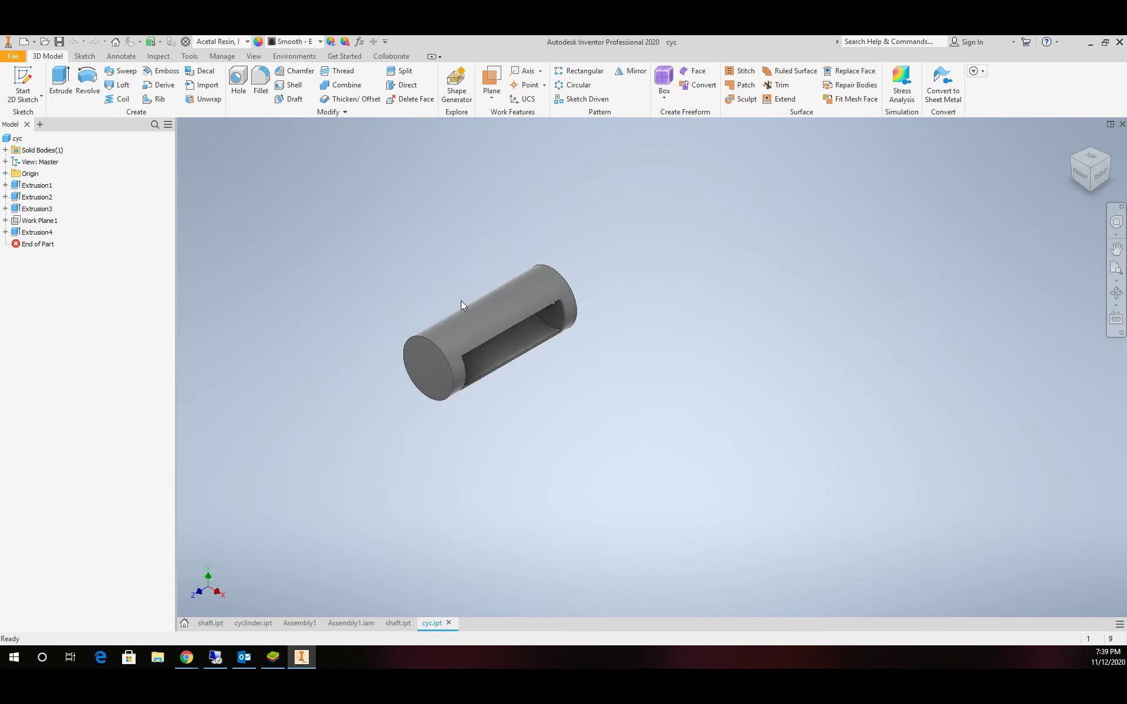
scroll(461, 305, down, 3)
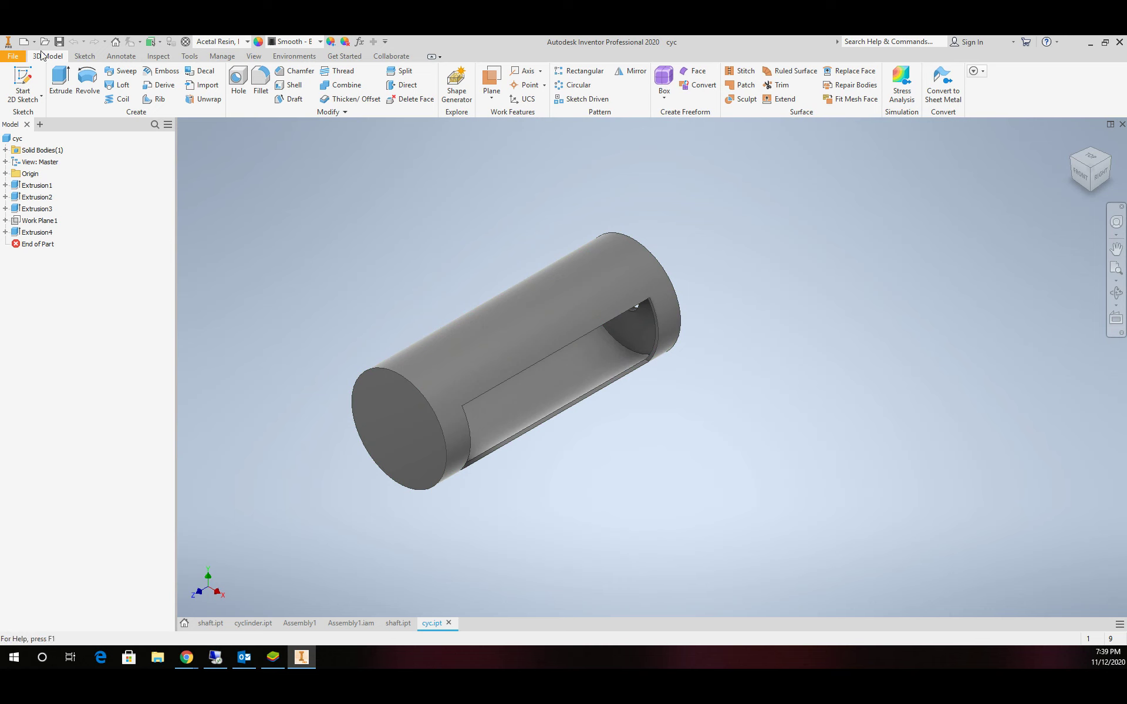
Create a new assembly from the standard assembly template.
click(13, 56)
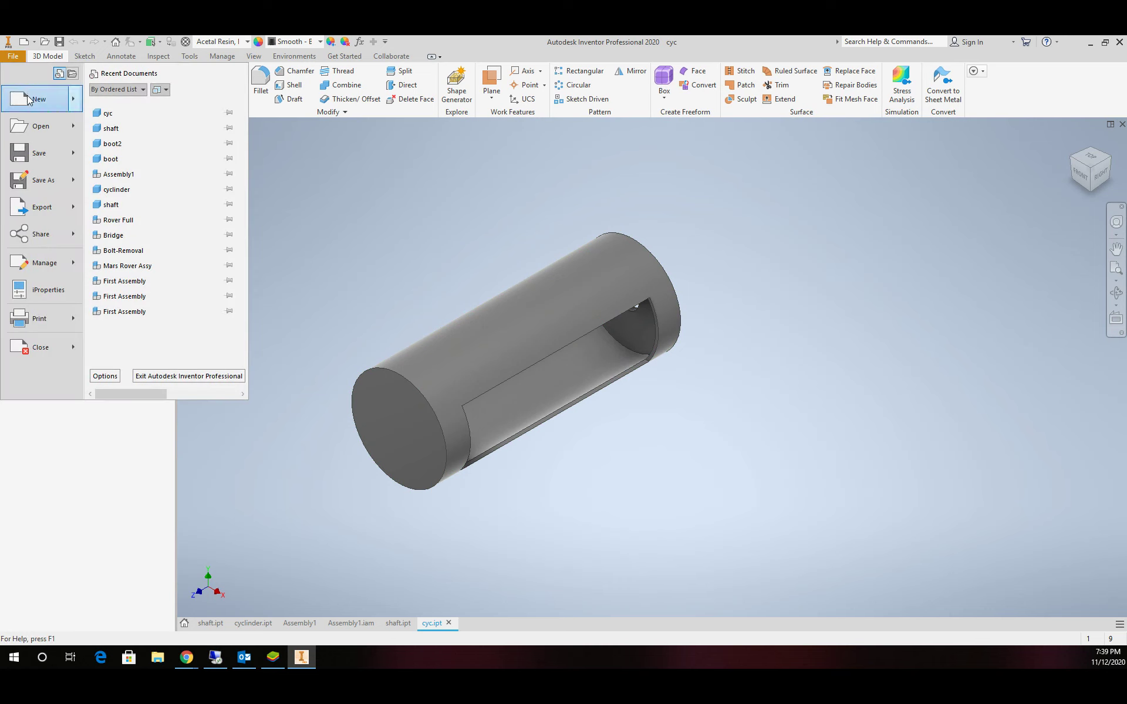
click(31, 99)
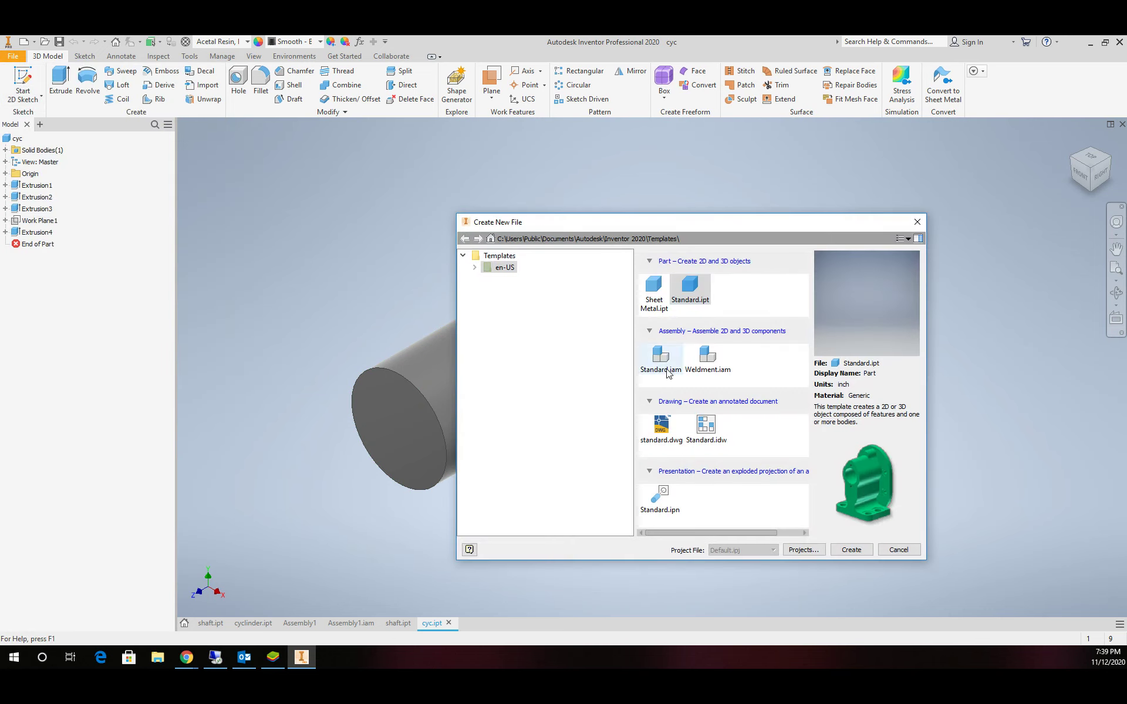
click(661, 357)
click(851, 550)
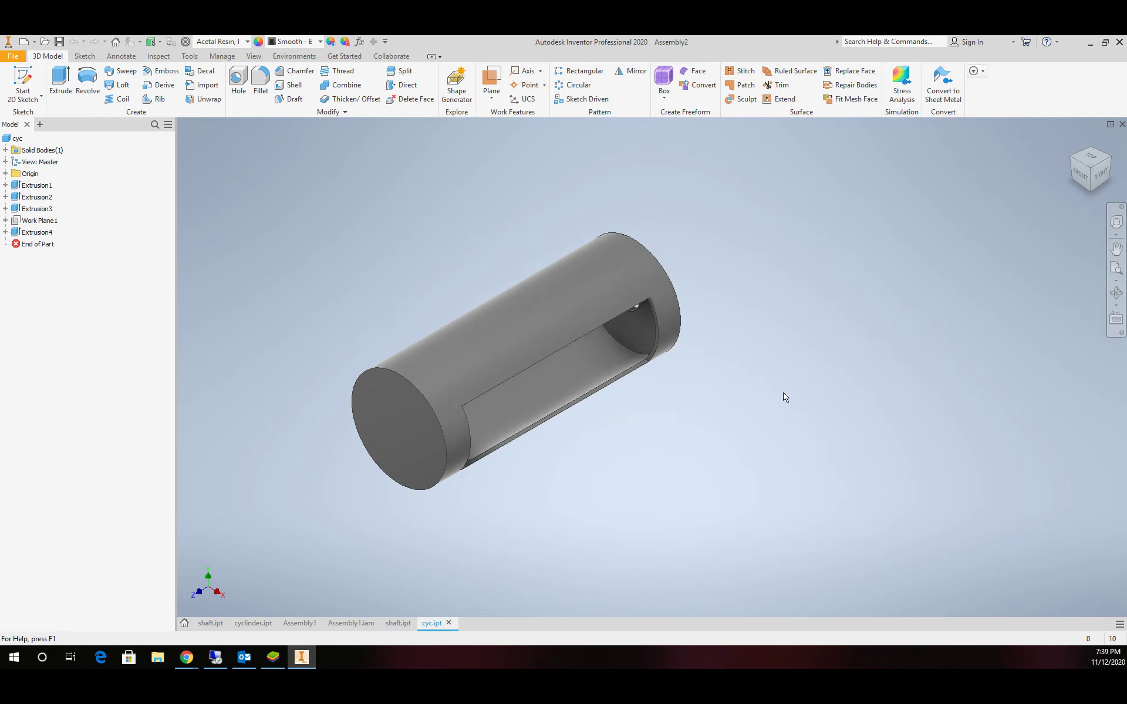
Select the cyc and shaft parts from the bootspring folder for placement.
click(19, 94)
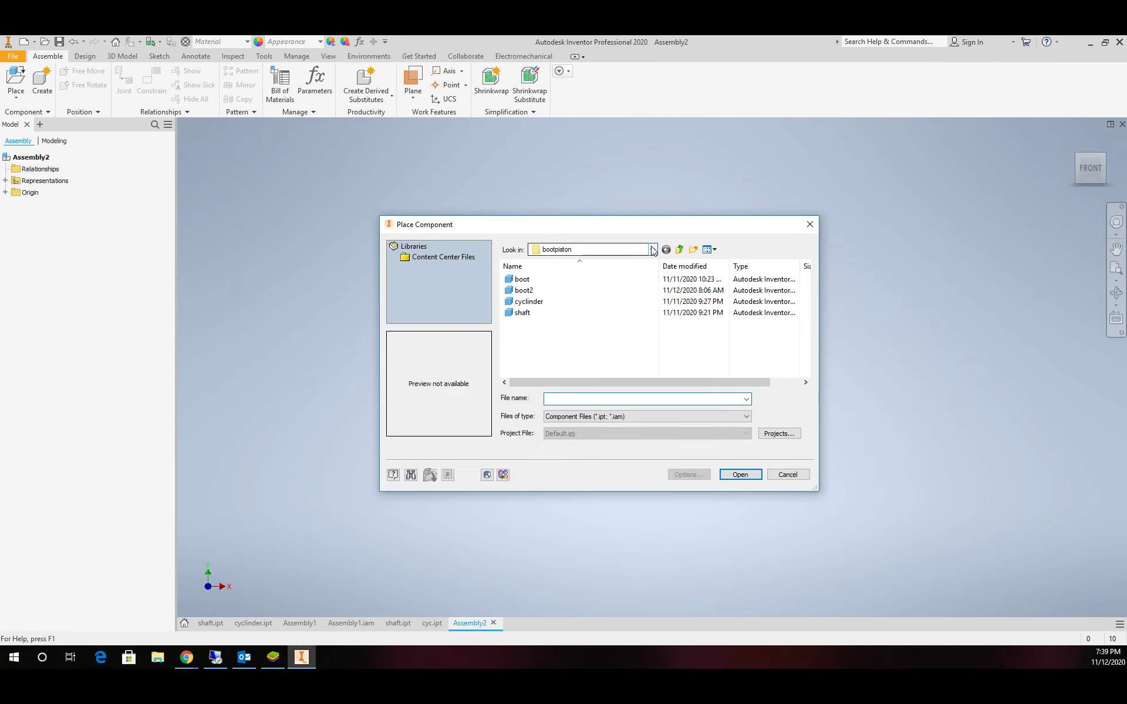
click(679, 250)
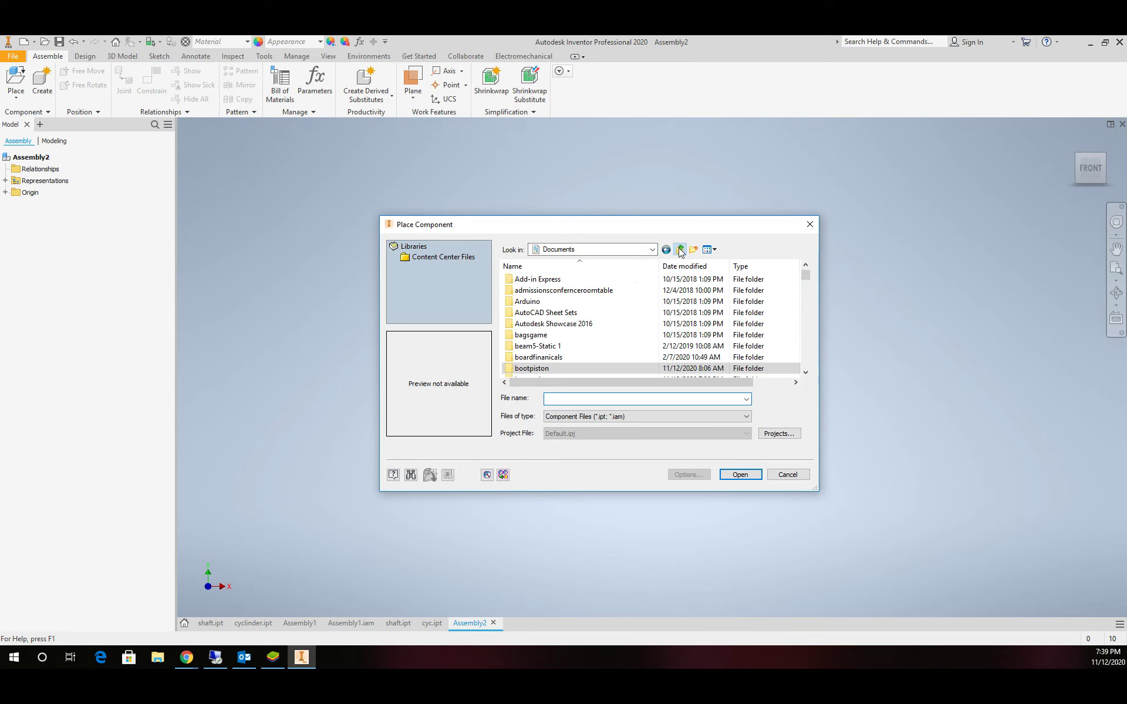
scroll(574, 321, down, 1)
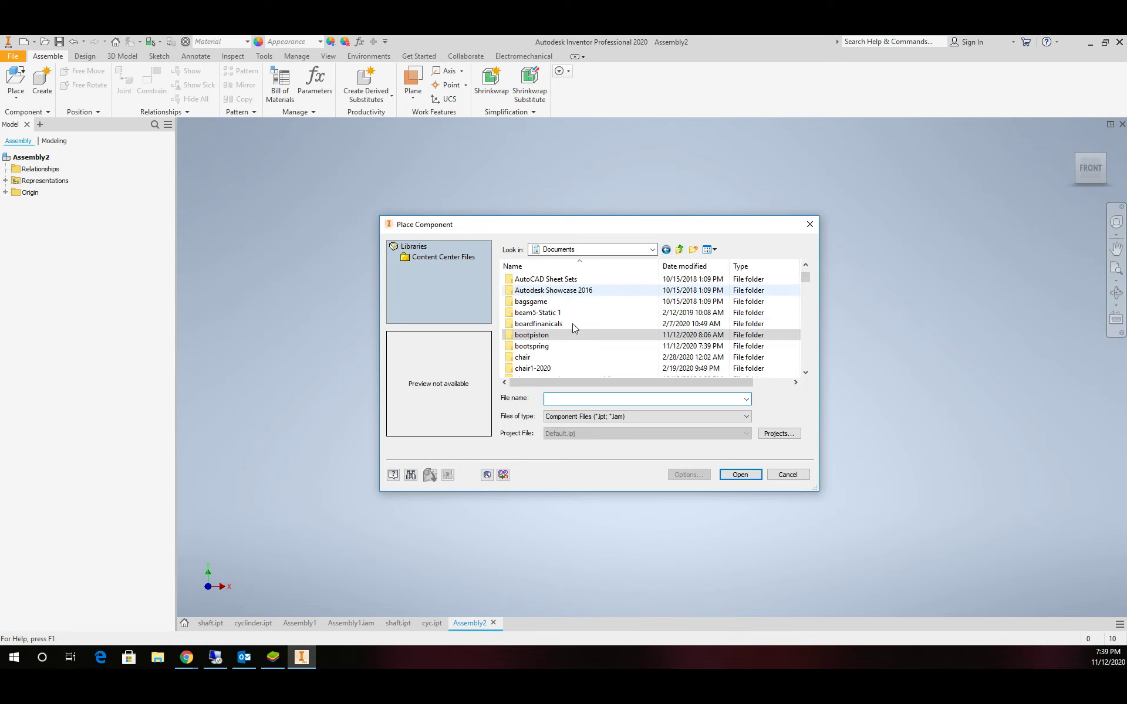
click(537, 346)
double_click(537, 346)
click(520, 280)
shift+click(522, 291)
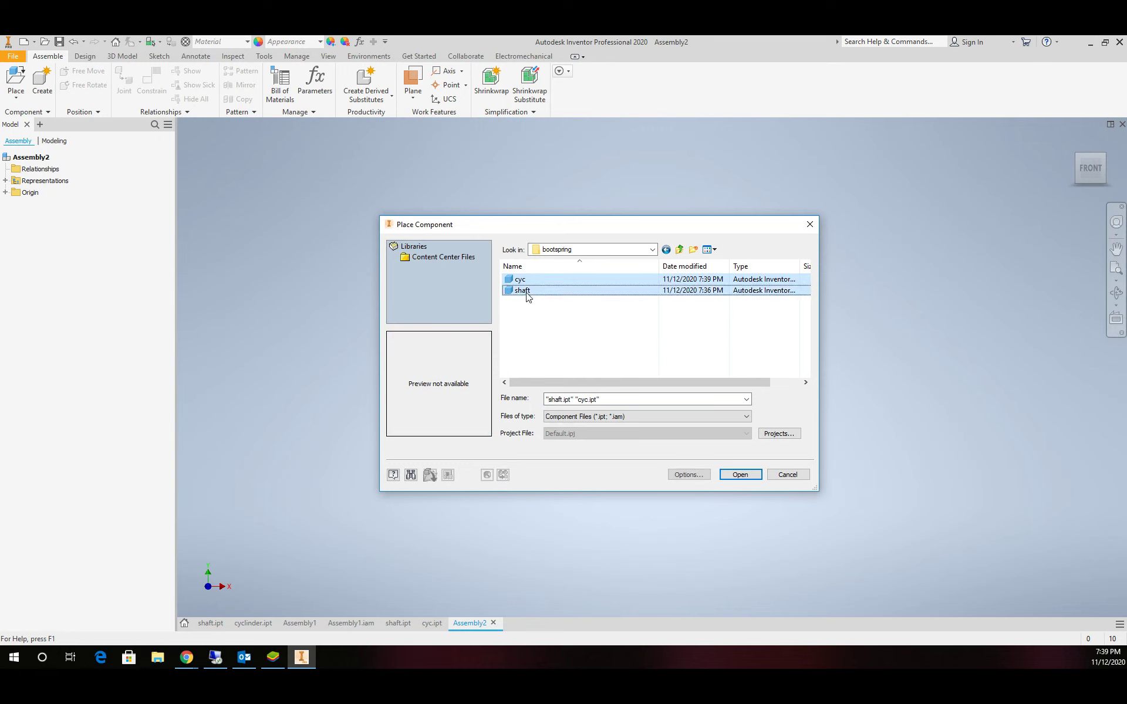
click(741, 475)
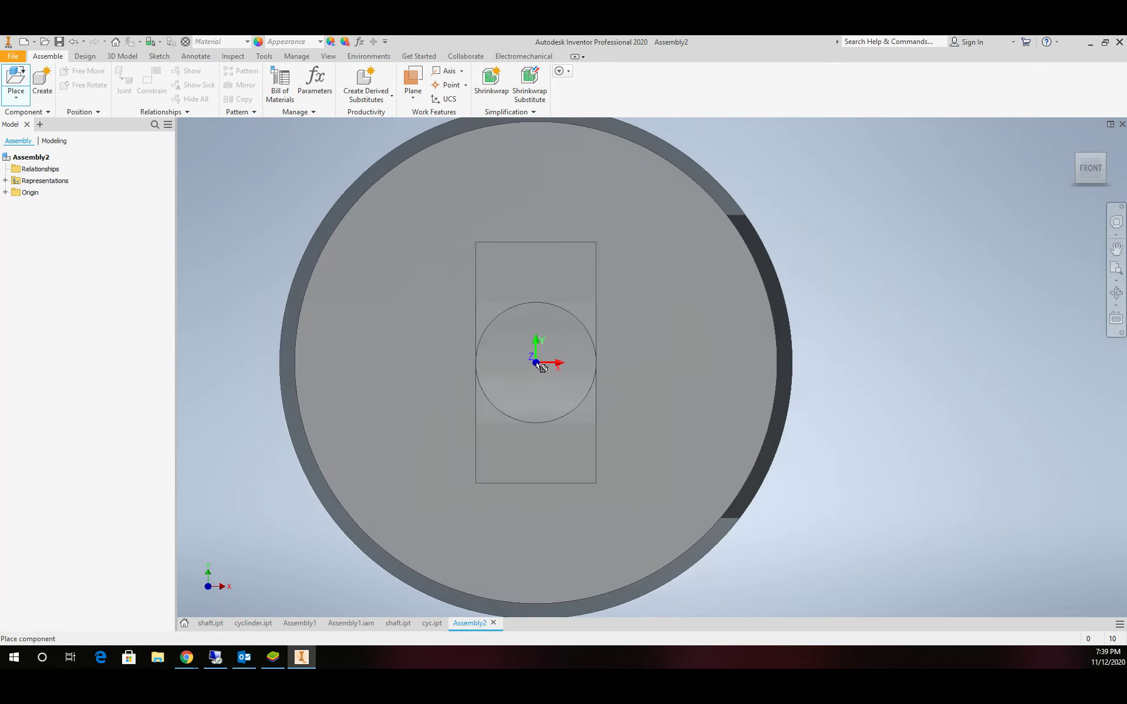
Place one slotted cylinder and drag it to the left of the shaft.
click(635, 356)
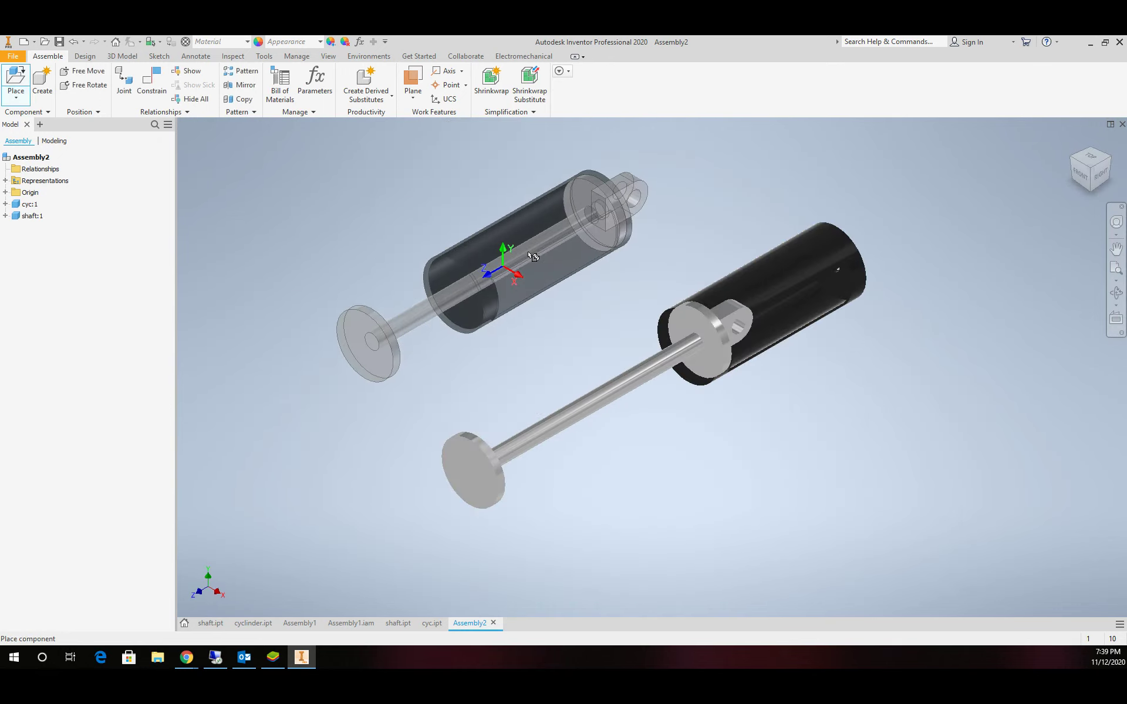
key(Escape)
drag(782, 285, 436, 327)
Make cyc:1 adaptive and drag the shaft up and right, clear of the cylinder.
right_click(436, 327)
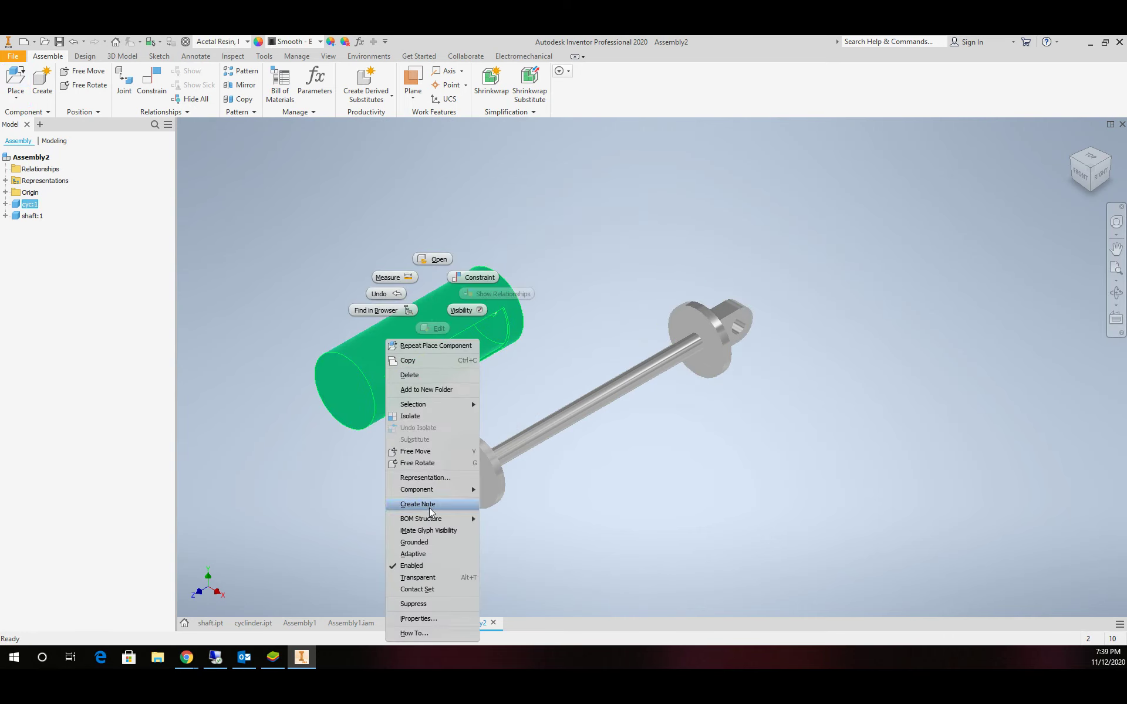
click(437, 554)
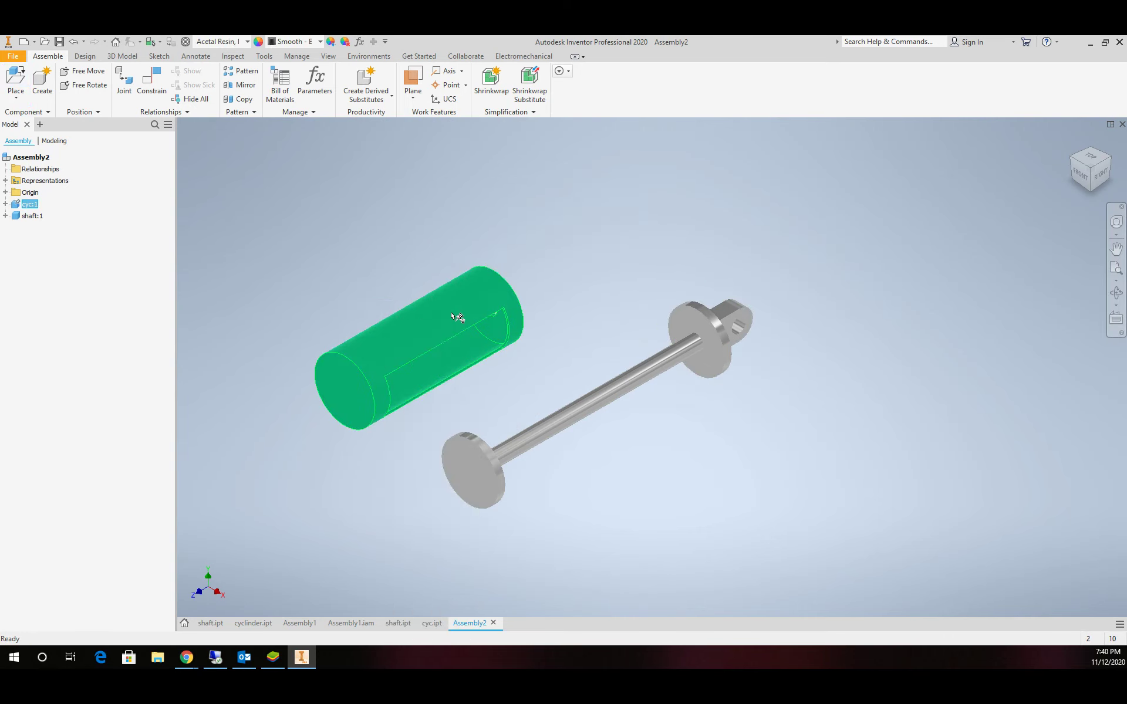
click(561, 347)
drag(618, 395, 708, 219)
click(474, 305)
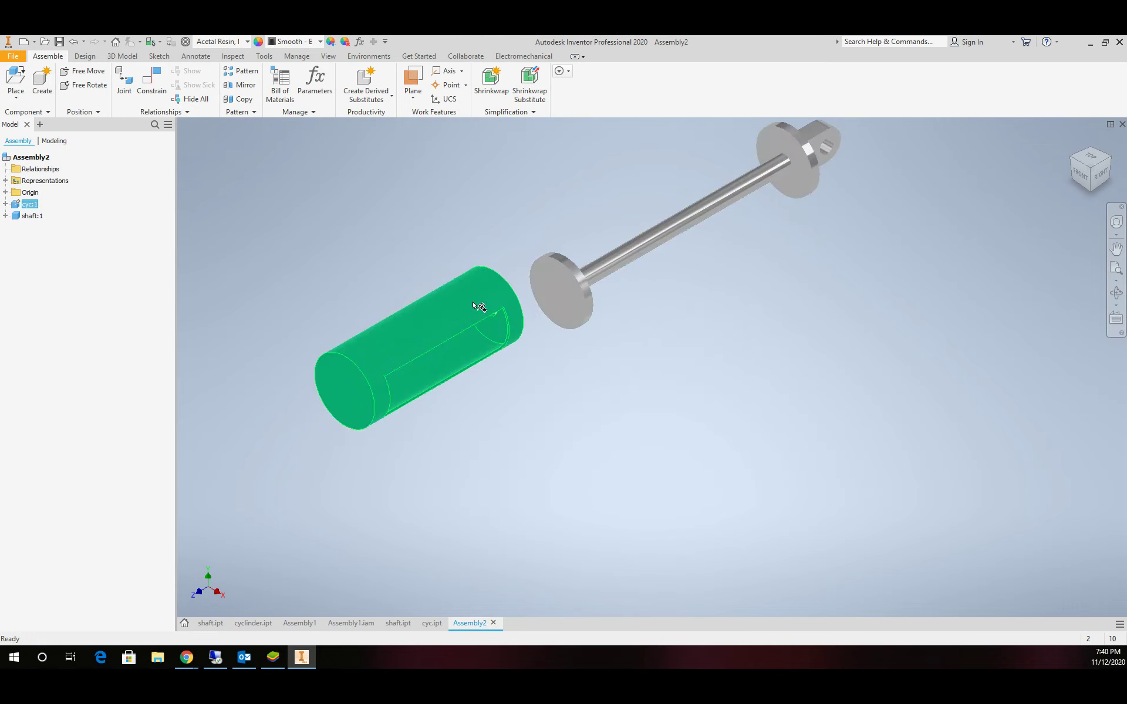
click(595, 403)
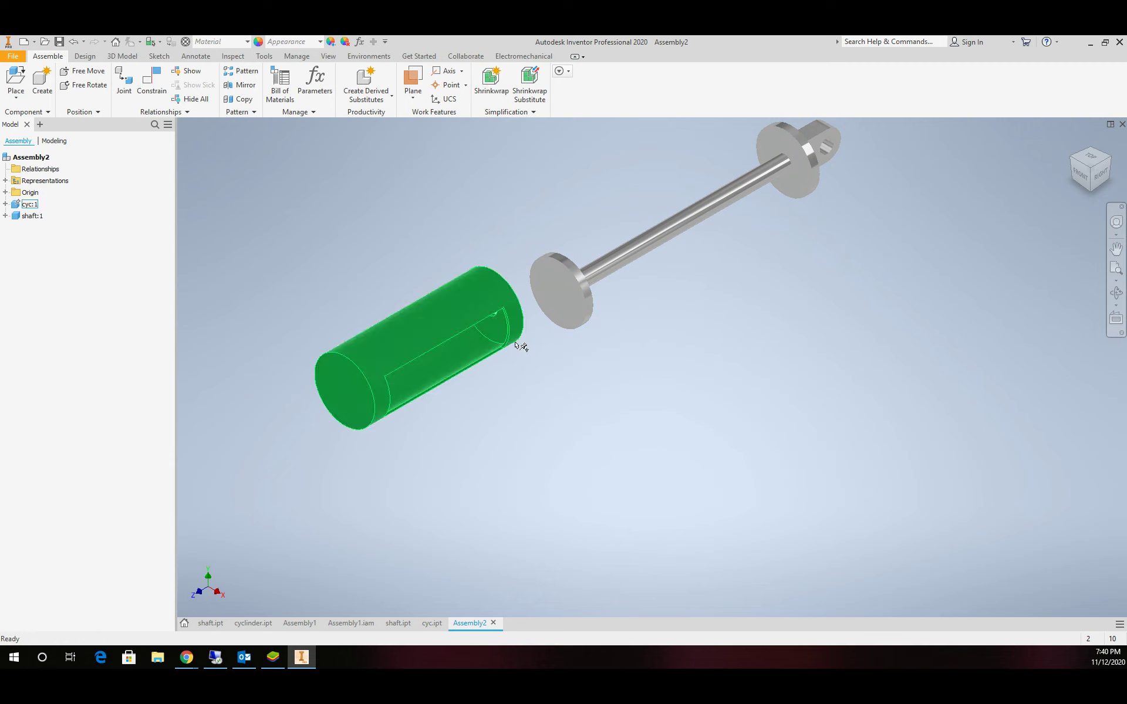
scroll(516, 343, up, 2)
Mate shaft:1's axis to cyc:1's axis so the shaft runs through the slotted cylinder.
click(151, 83)
click(746, 166)
scroll(483, 293, up, 4)
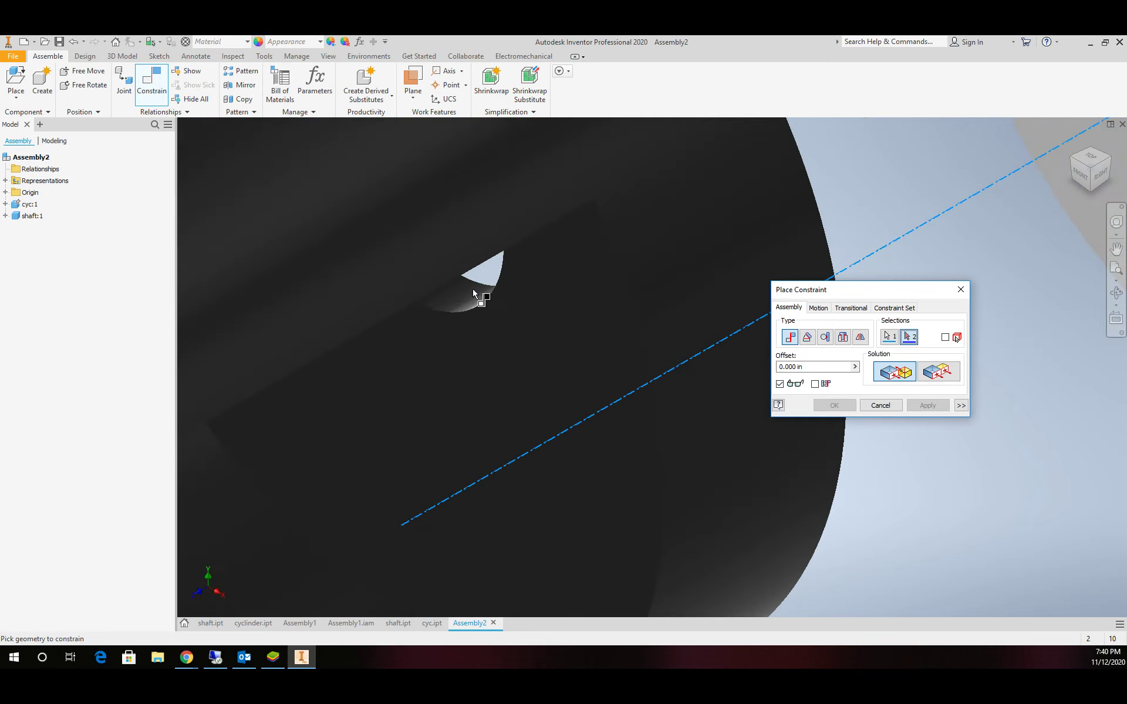
click(476, 293)
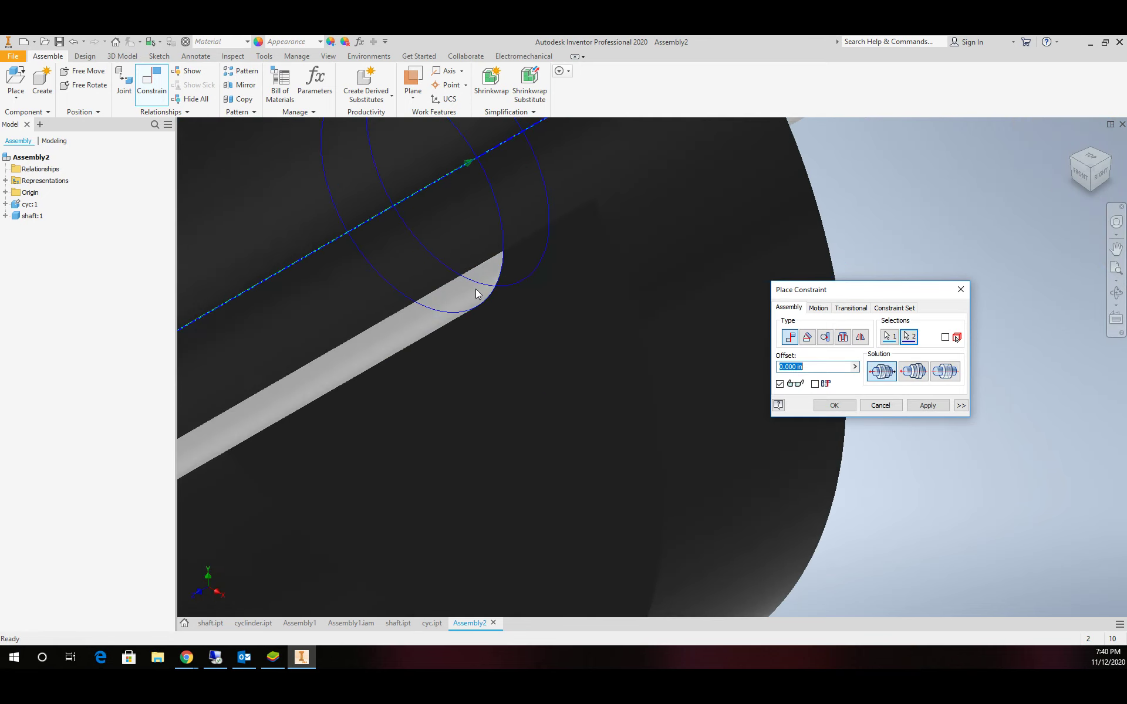
click(928, 406)
scroll(587, 407, up, 5)
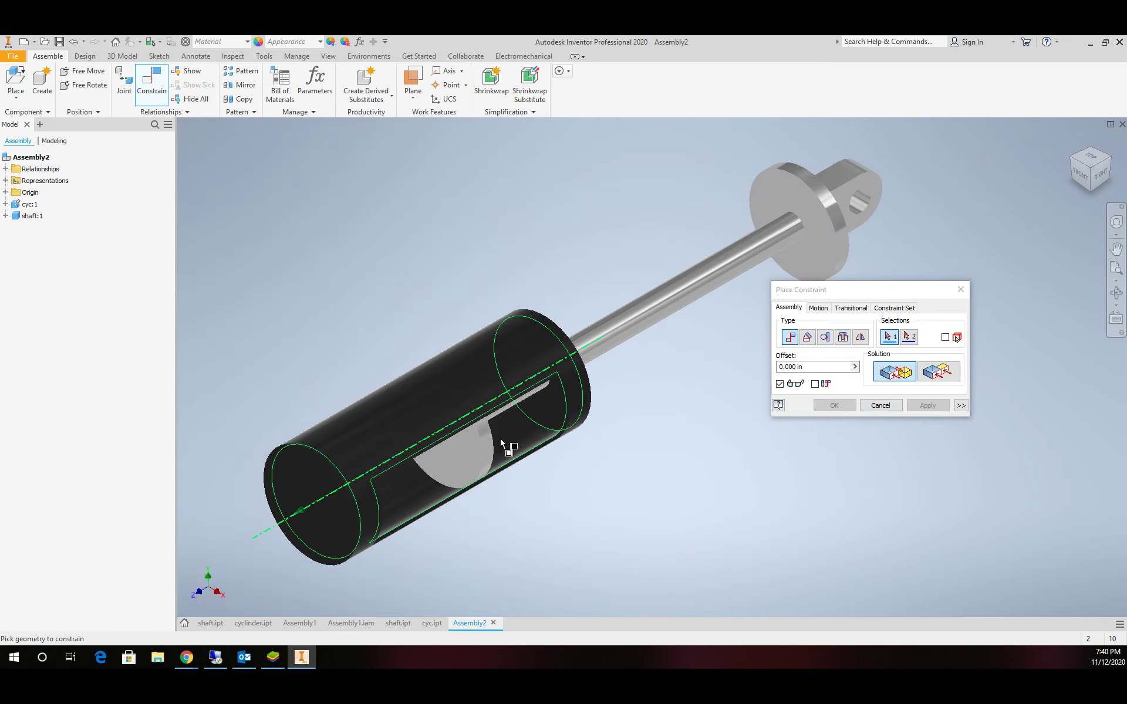
scroll(508, 448, down, 5)
scroll(504, 445, up, 3)
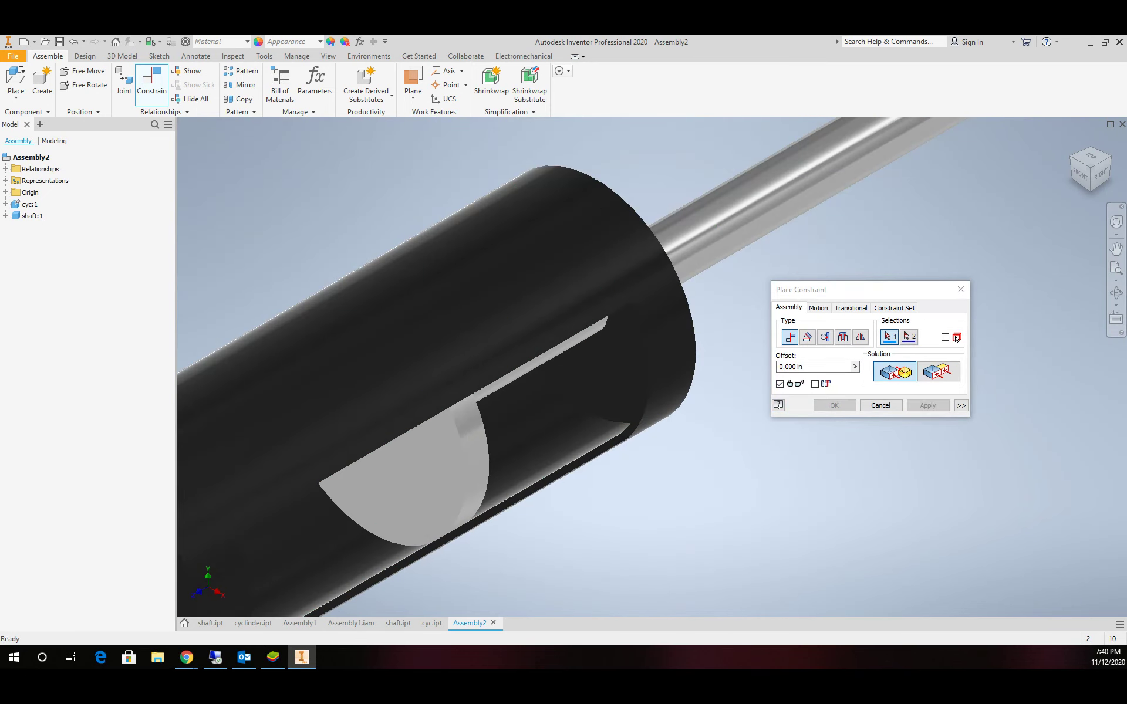
click(1115, 298)
Orbit to expose the shaft disc and pick its face as the first mate geometry.
drag(502, 316, 496, 260)
scroll(463, 375, up, 5)
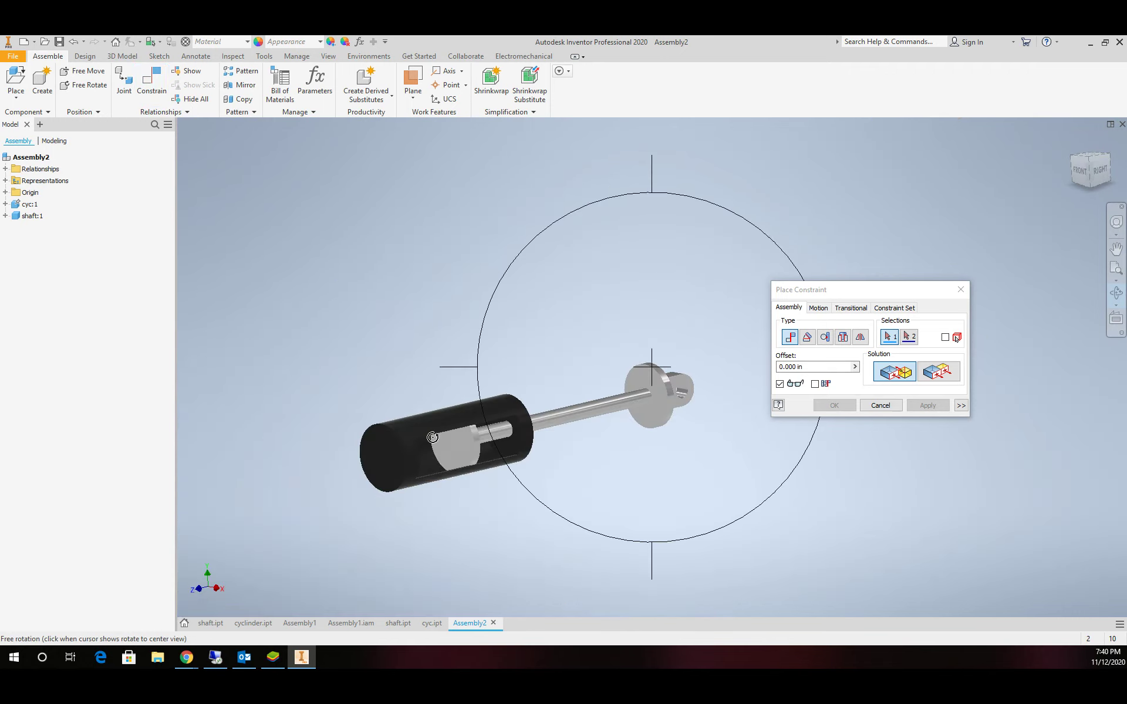
scroll(495, 422, down, 4)
drag(616, 405, 726, 375)
key(Escape)
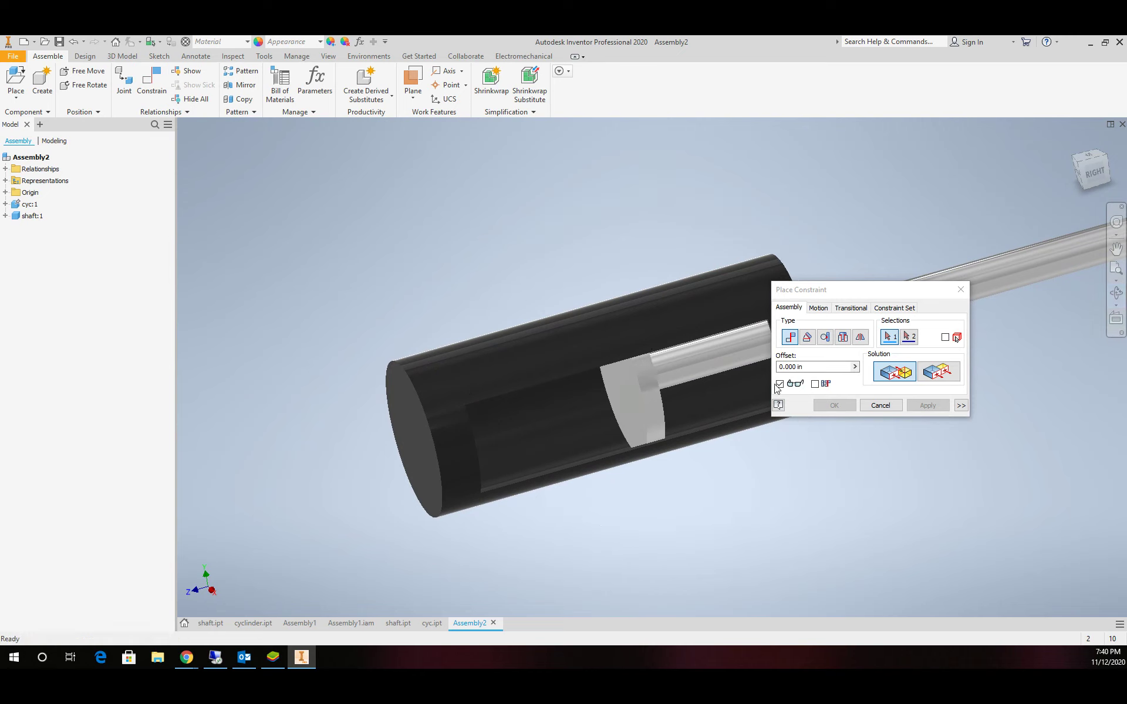
click(637, 389)
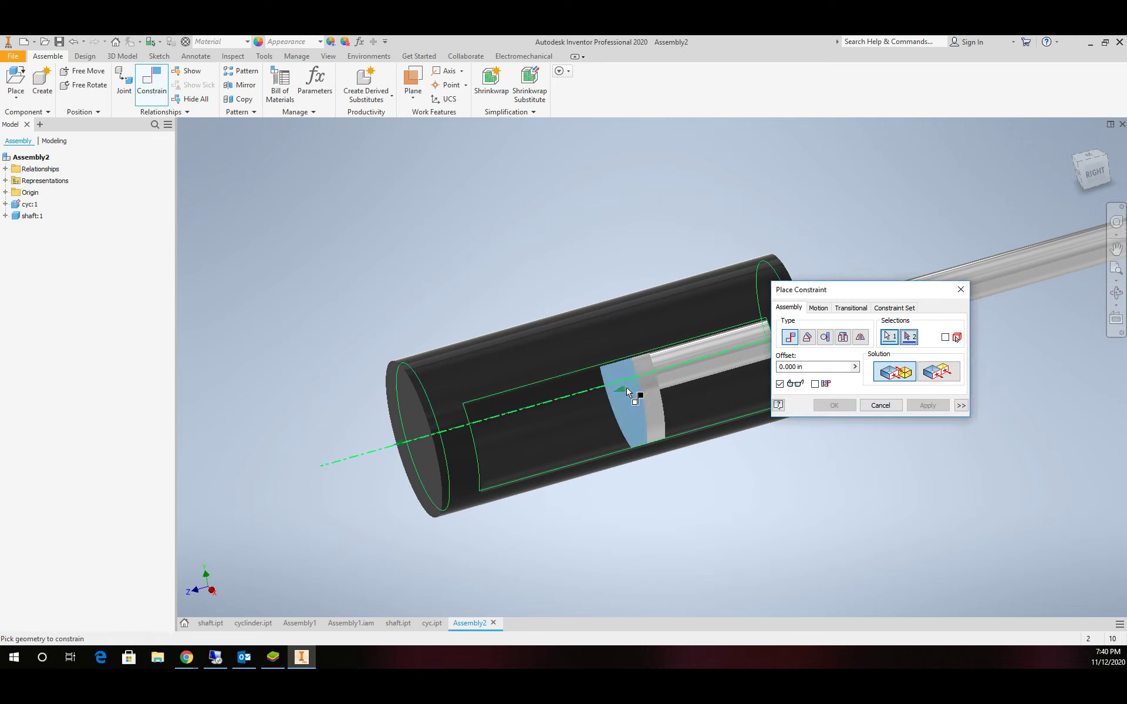
scroll(712, 466, down, 3)
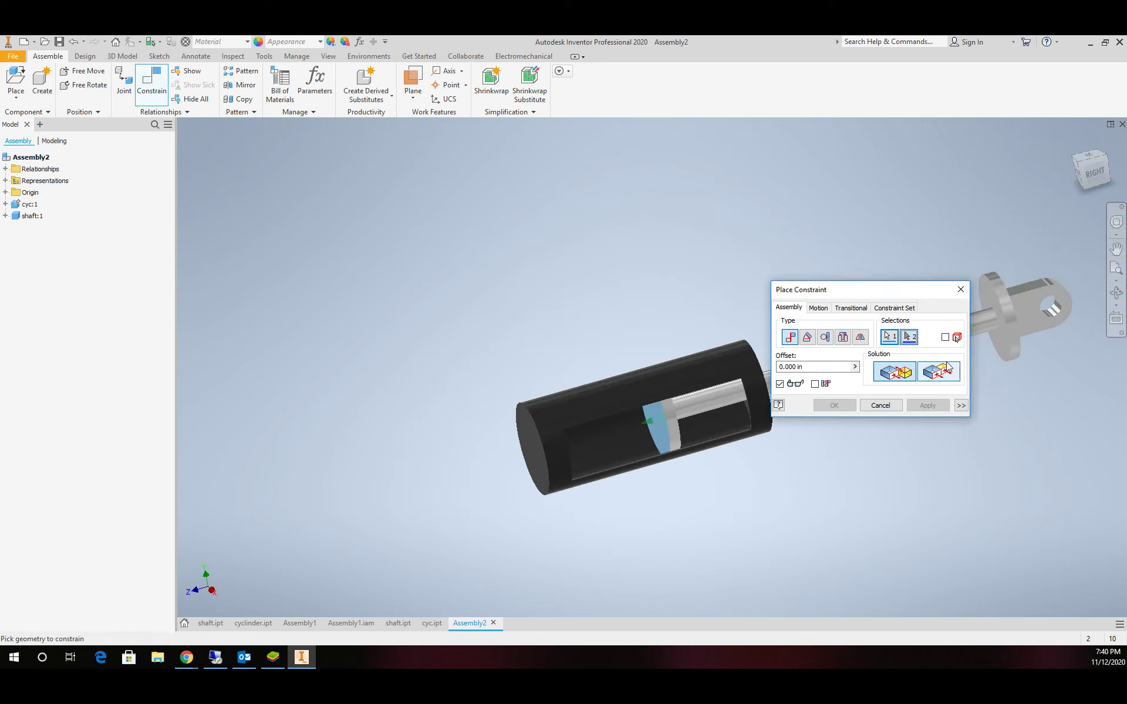
Pick the cylinder's end face as the second geometry and apply the mate with a 4 in offset.
click(1117, 291)
drag(703, 386, 597, 442)
key(Escape)
scroll(668, 413, up, 4)
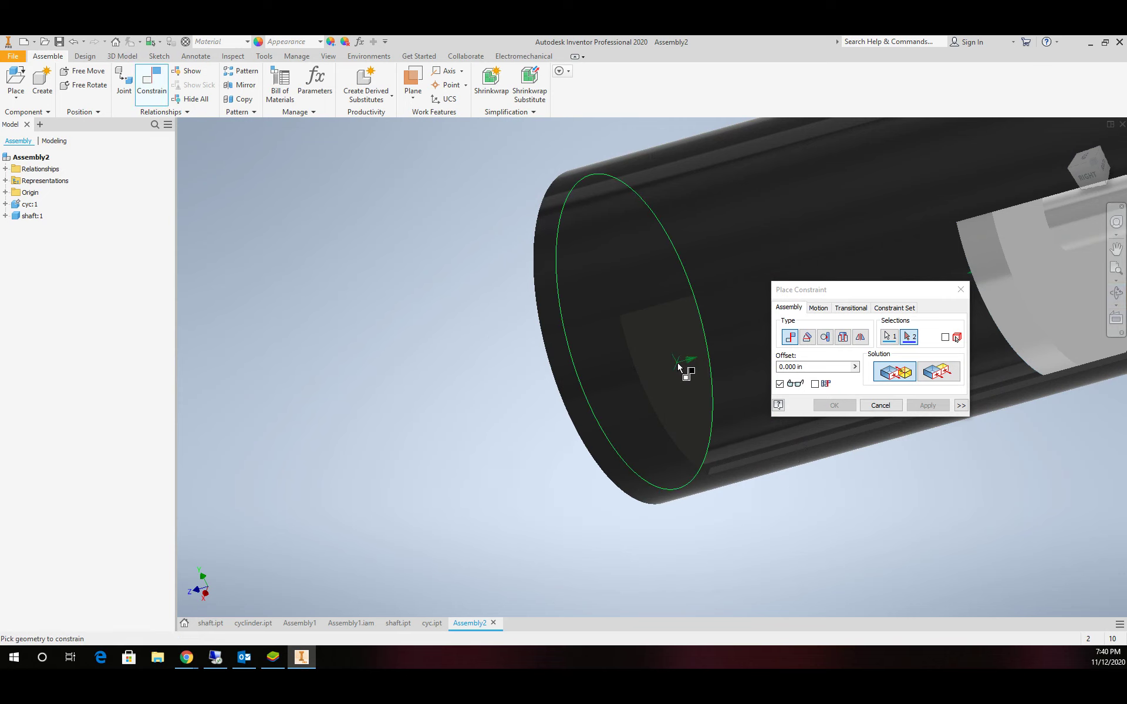
click(678, 365)
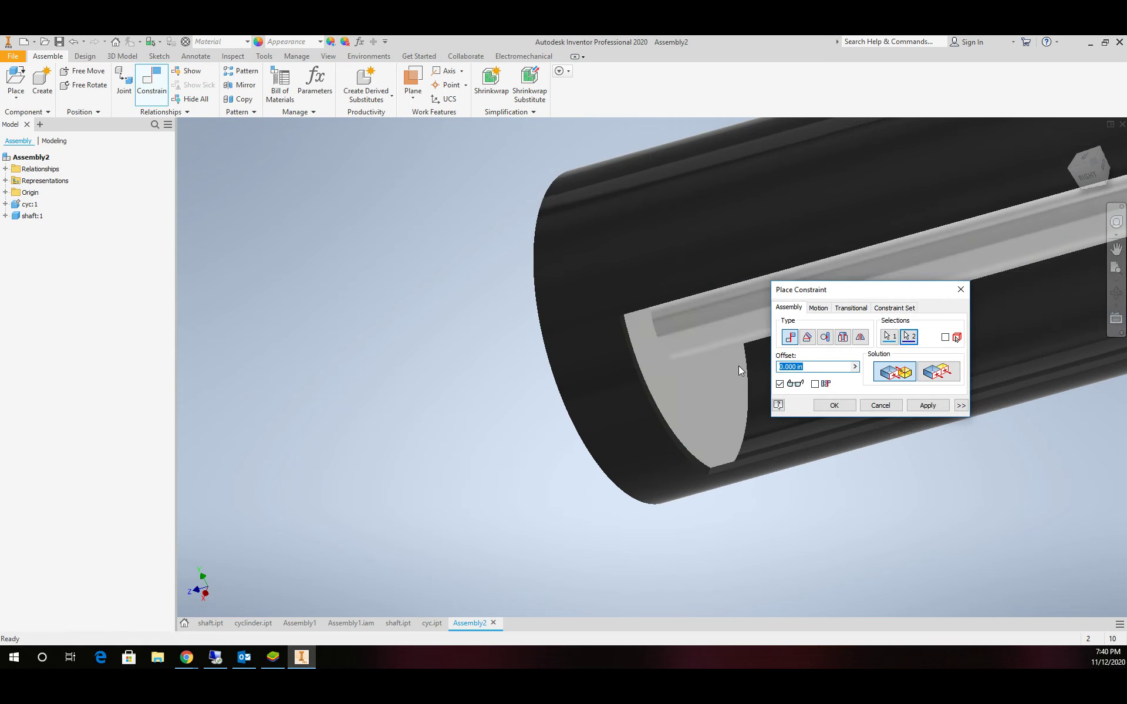
text(4)
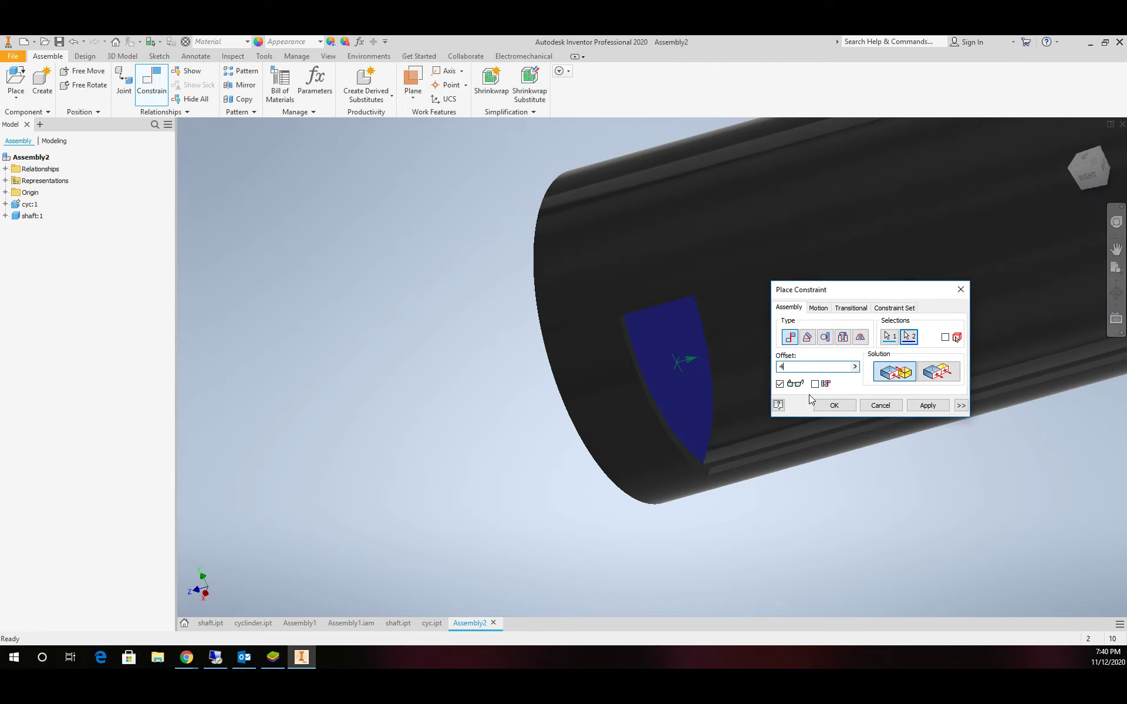
click(827, 405)
scroll(846, 387, down, 5)
scroll(863, 377, down, 4)
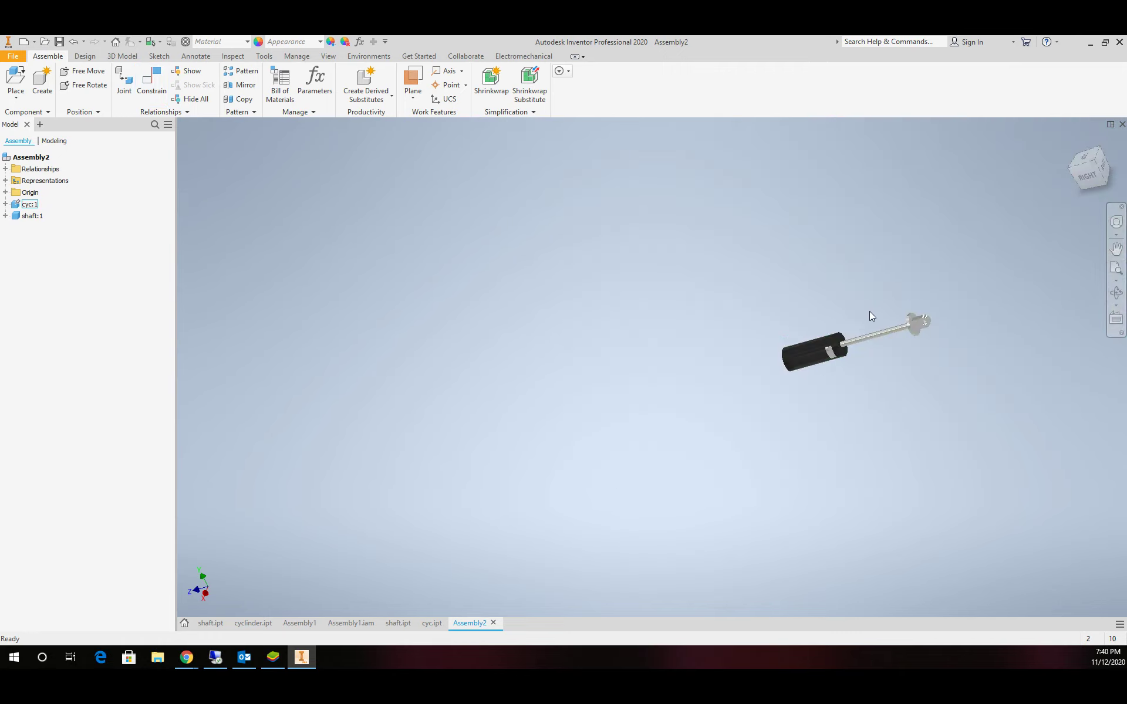
Rename shaft:1's Mate:2 constraint to drive, so it shows as drive (4.000 in).
click(1073, 141)
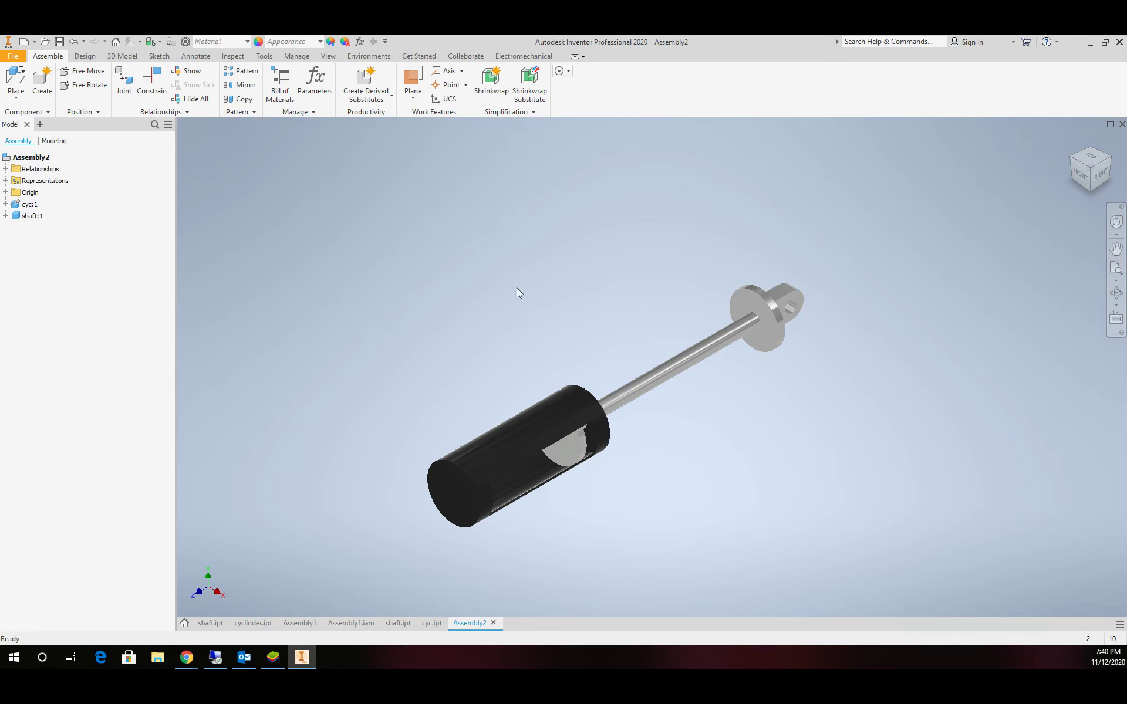
scroll(596, 491, down, 2)
scroll(587, 510, up, 5)
scroll(586, 495, down, 1)
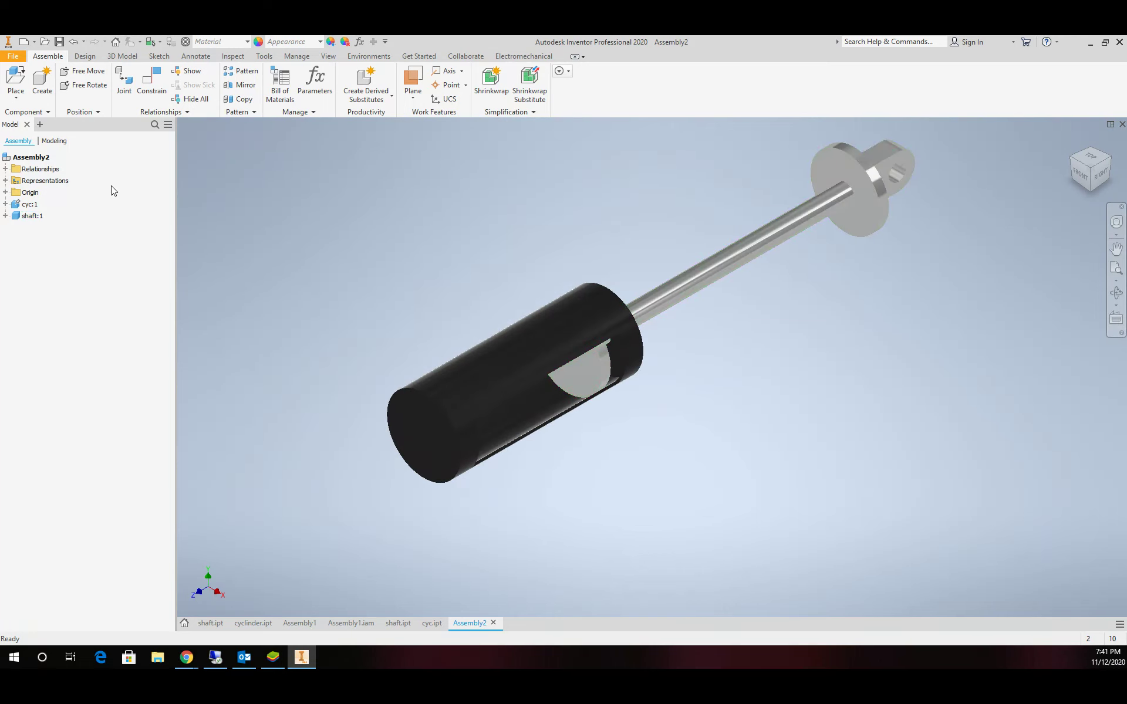
click(5, 216)
click(50, 253)
click(46, 252)
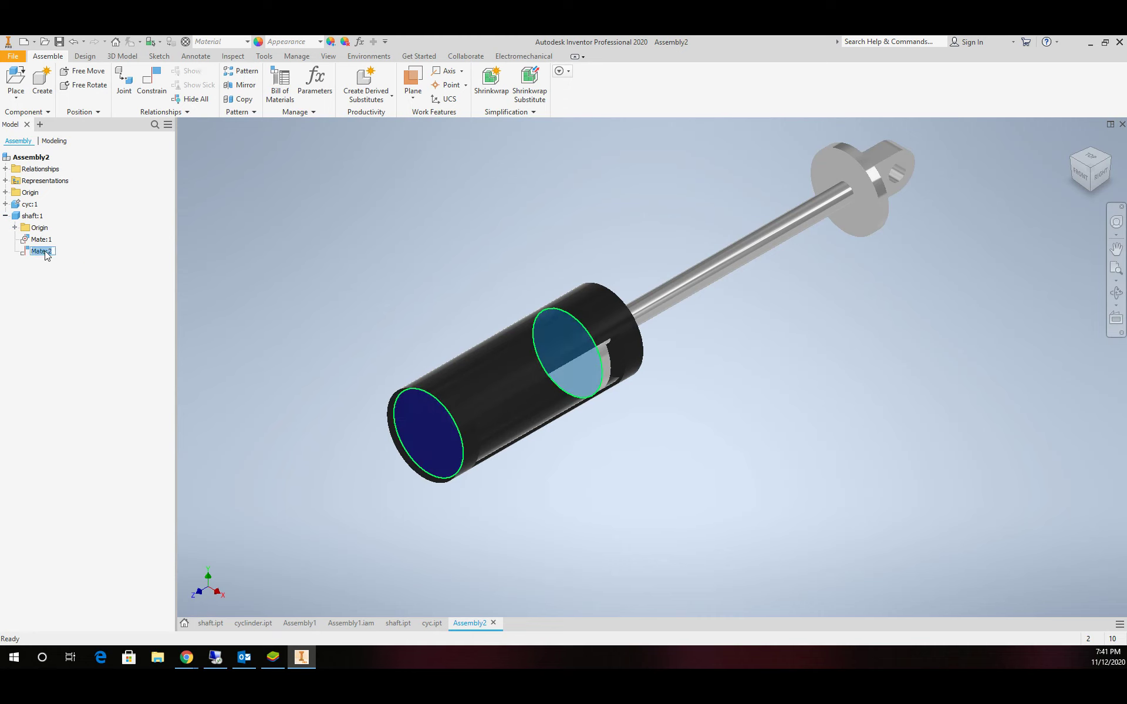
key(Return)
Open Drive on the drive constraint and set its end value to 1.
right_click(53, 252)
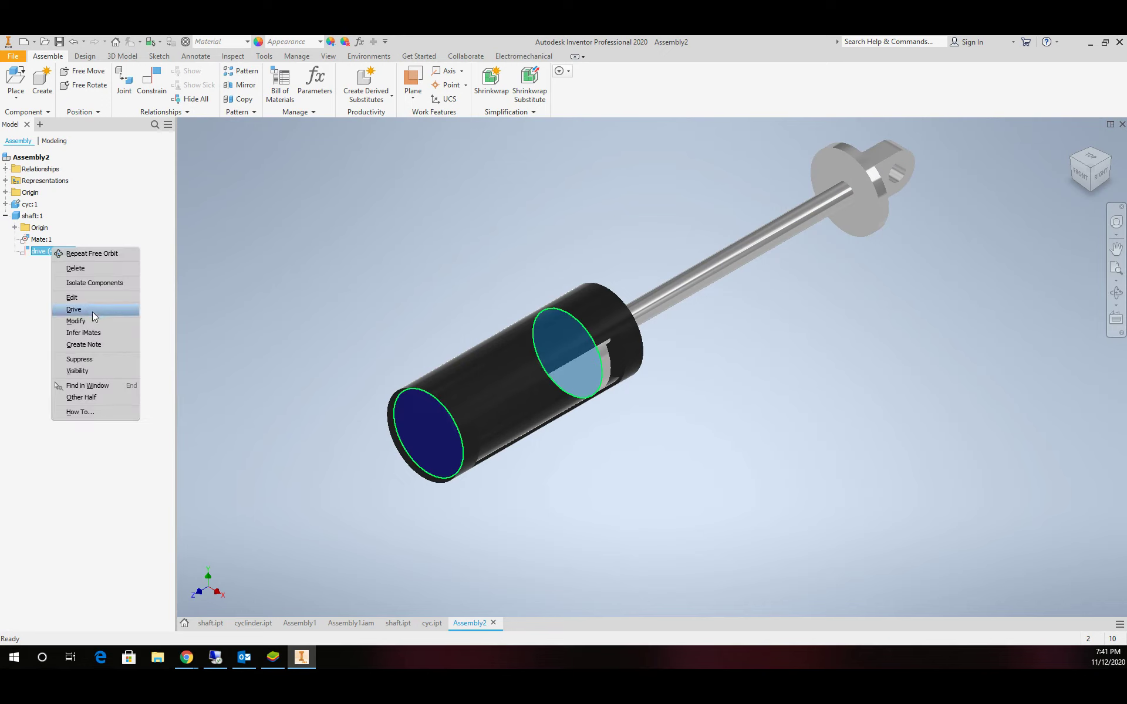
click(74, 309)
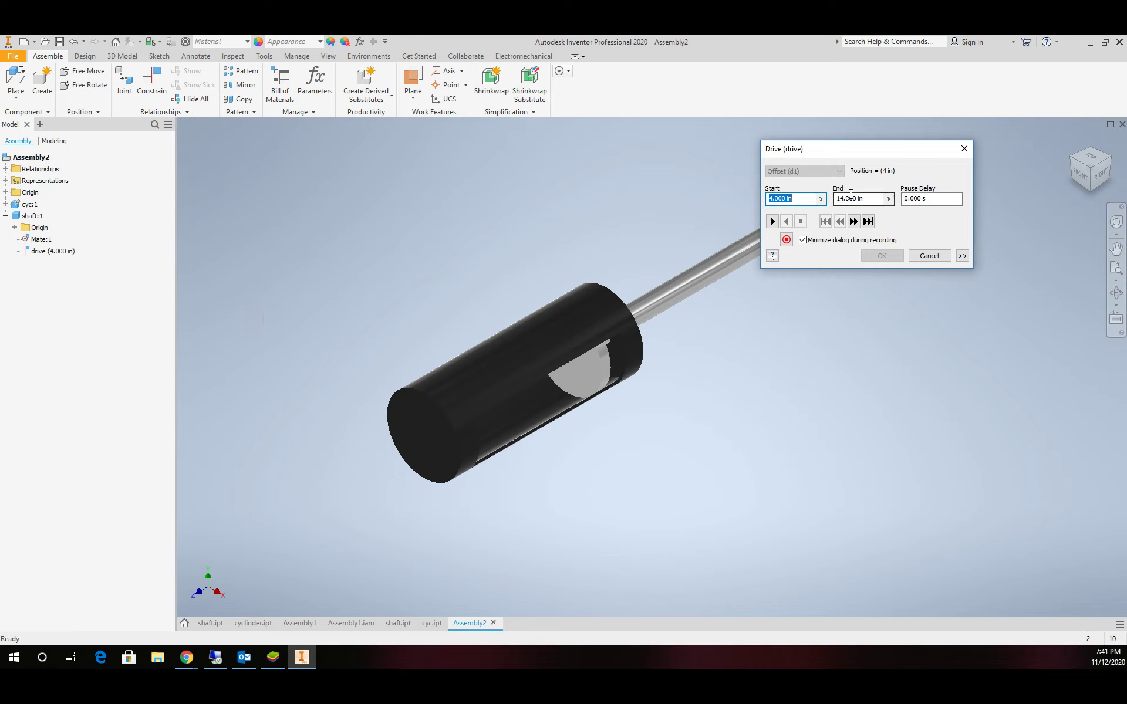
key(Tab)
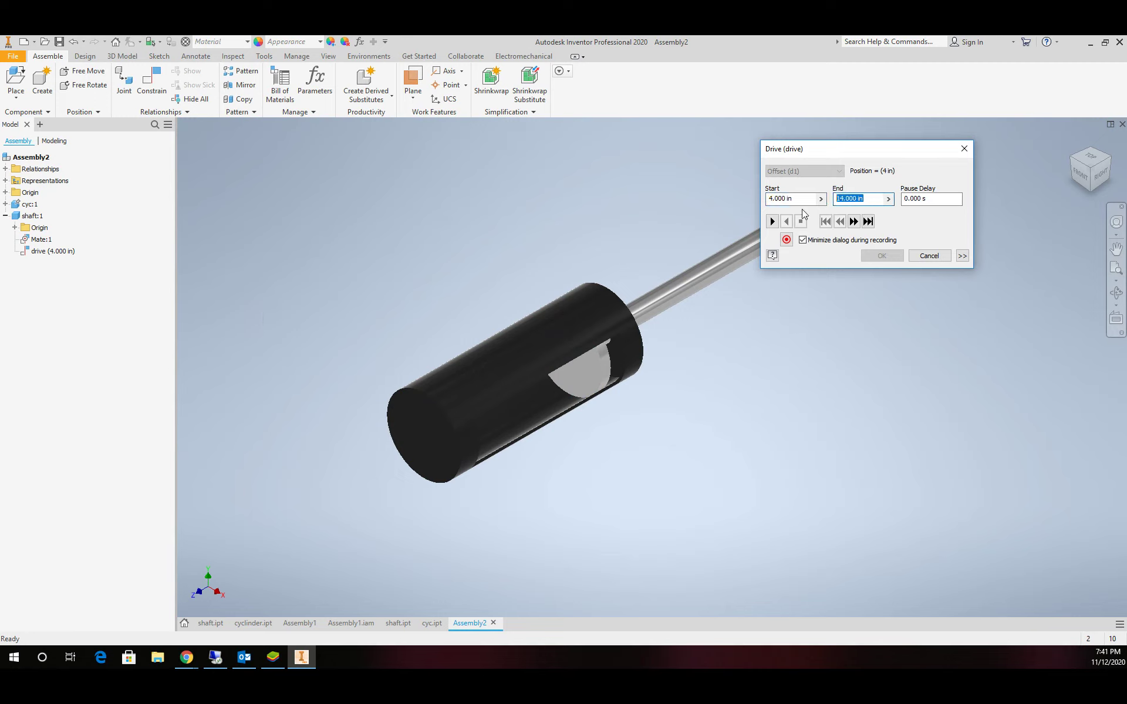
text(1)
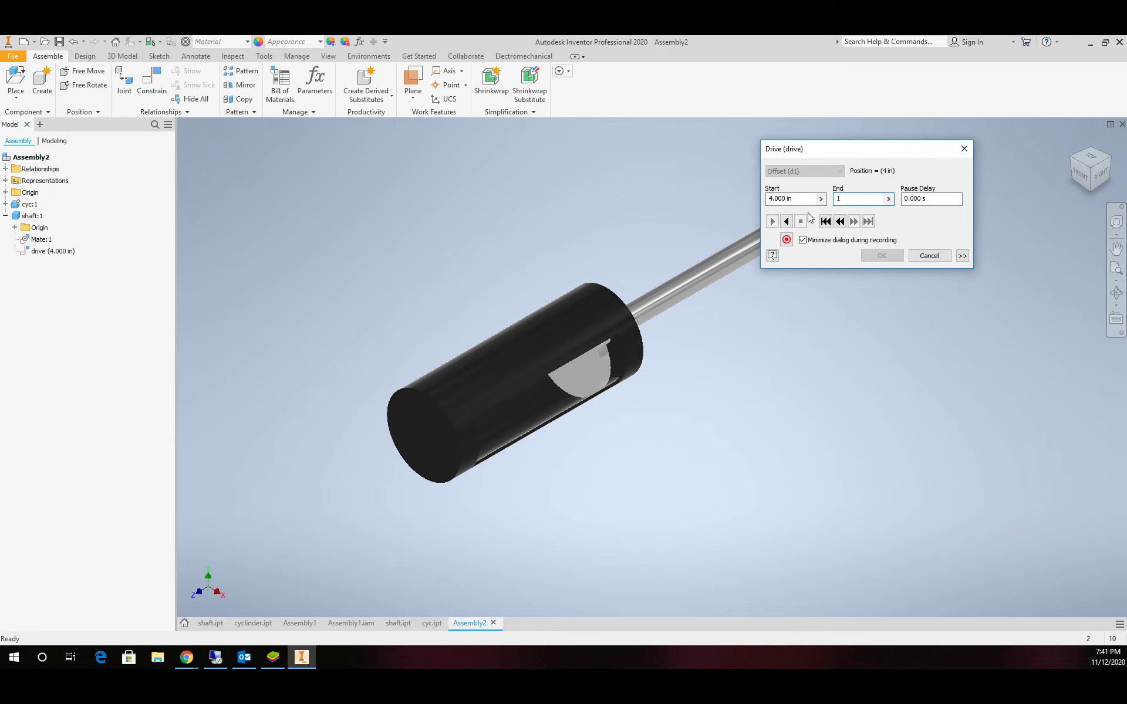
Enable Drive Adaptivity with 40 total steps and Start/End/Start repeated 2 times, then play forward and reverse.
click(965, 256)
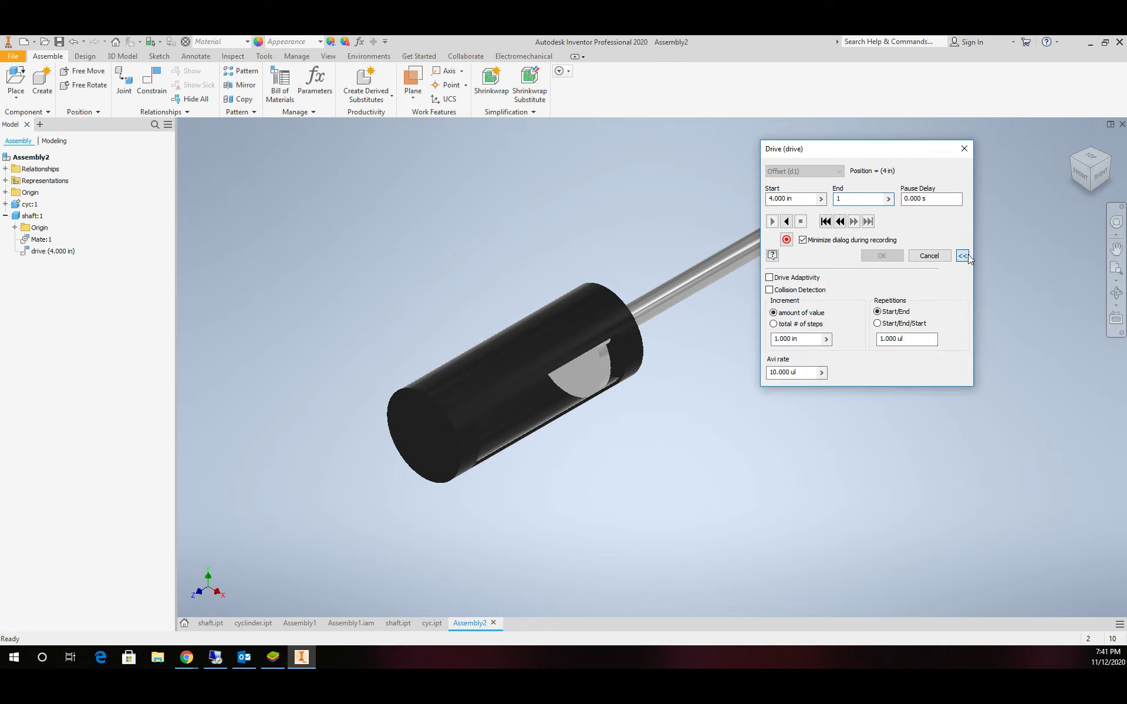
click(769, 278)
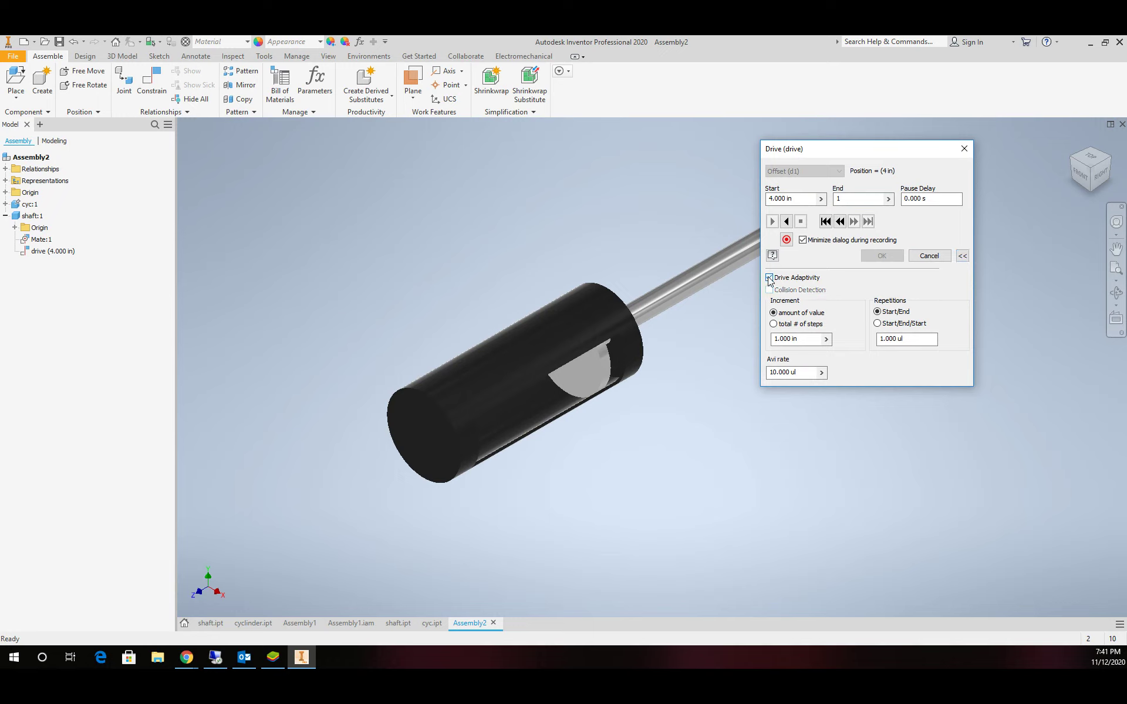
click(776, 324)
drag(804, 336, 751, 340)
text(40)
click(878, 323)
drag(933, 339, 879, 339)
text(2)
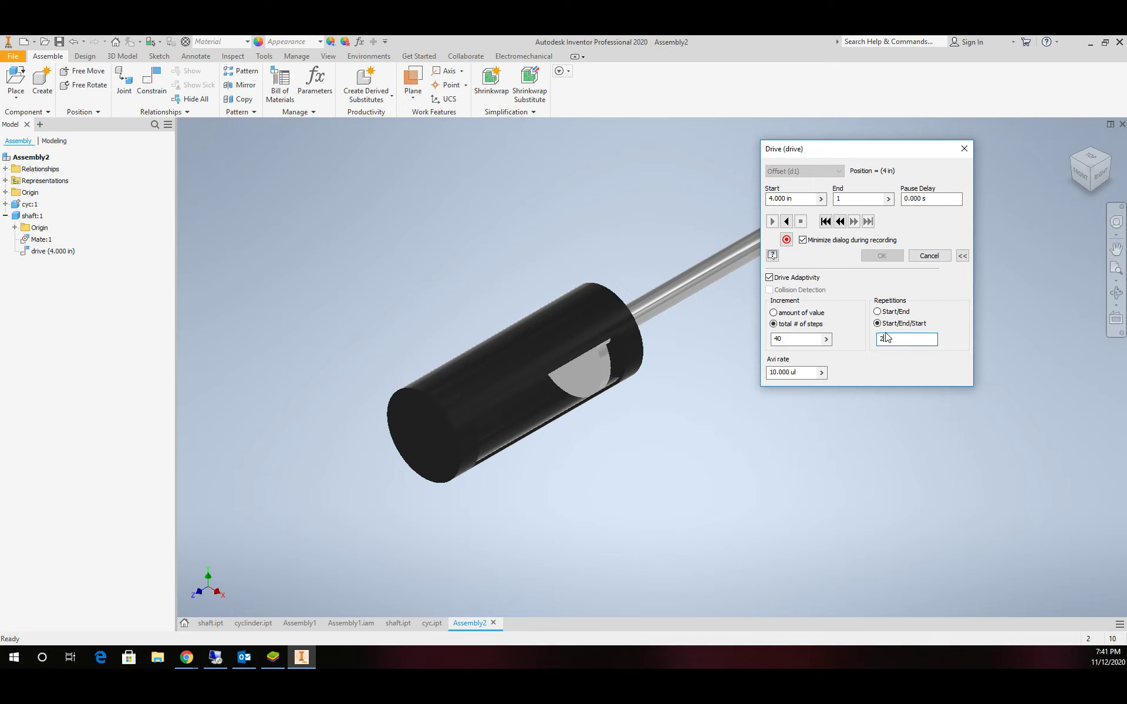
click(789, 223)
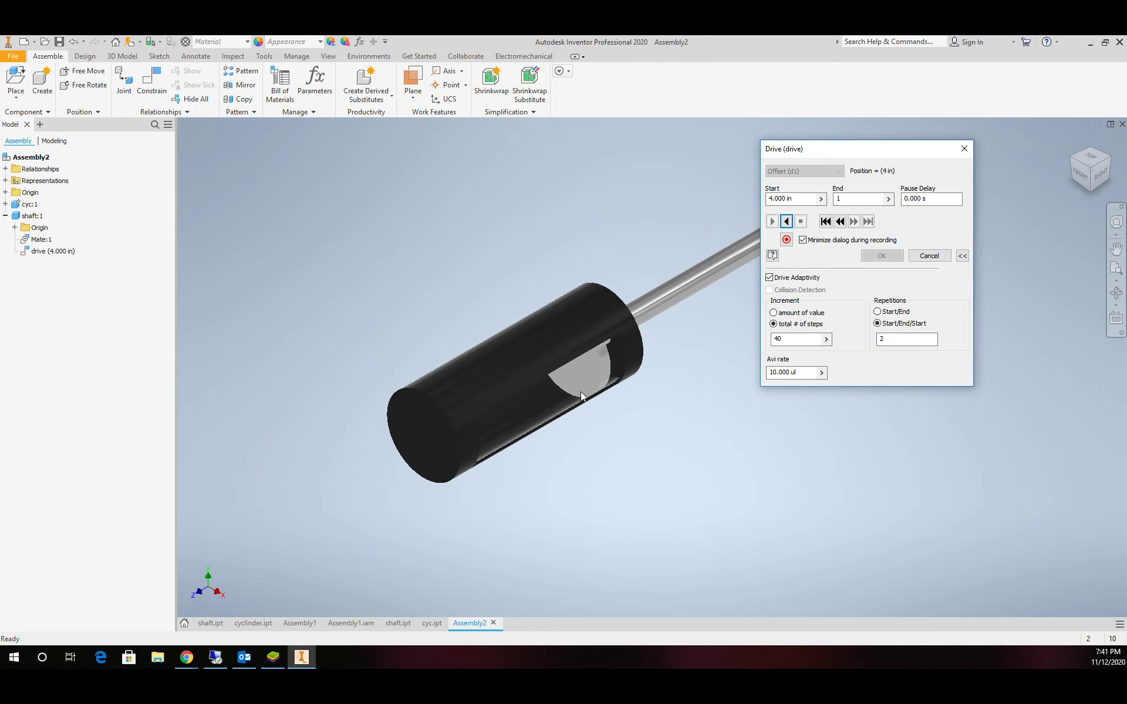
click(787, 223)
Cancel the Drive dialog and turn the assembly from Home to a side view of the piston.
click(932, 256)
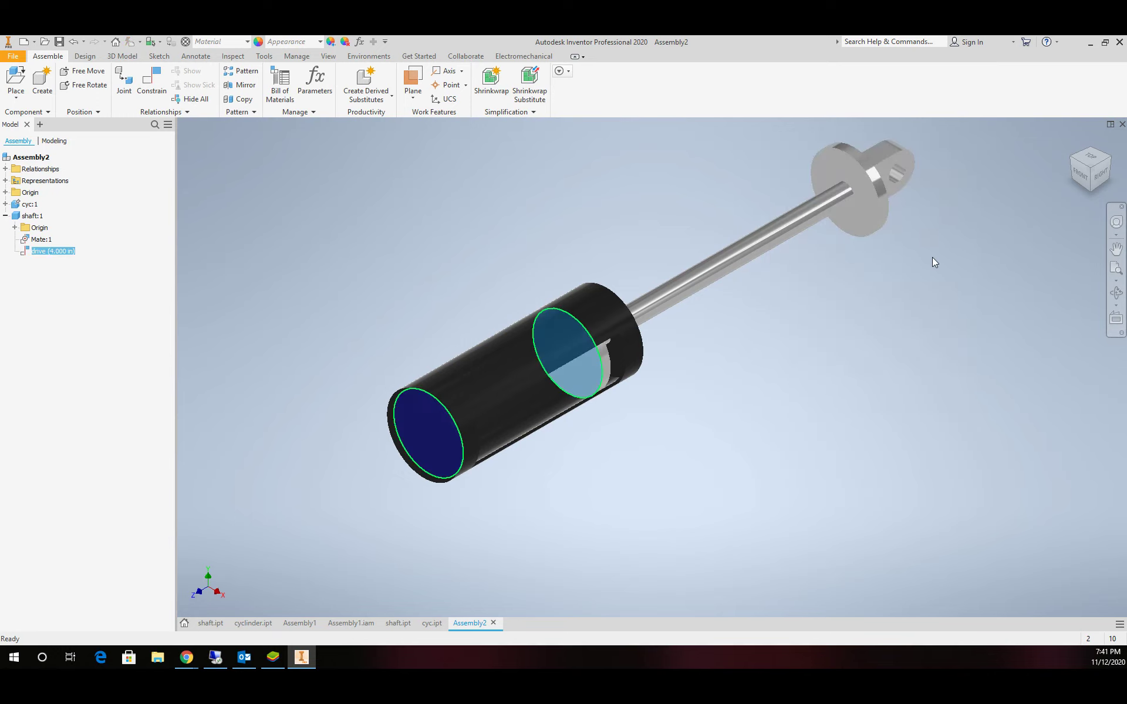
click(815, 358)
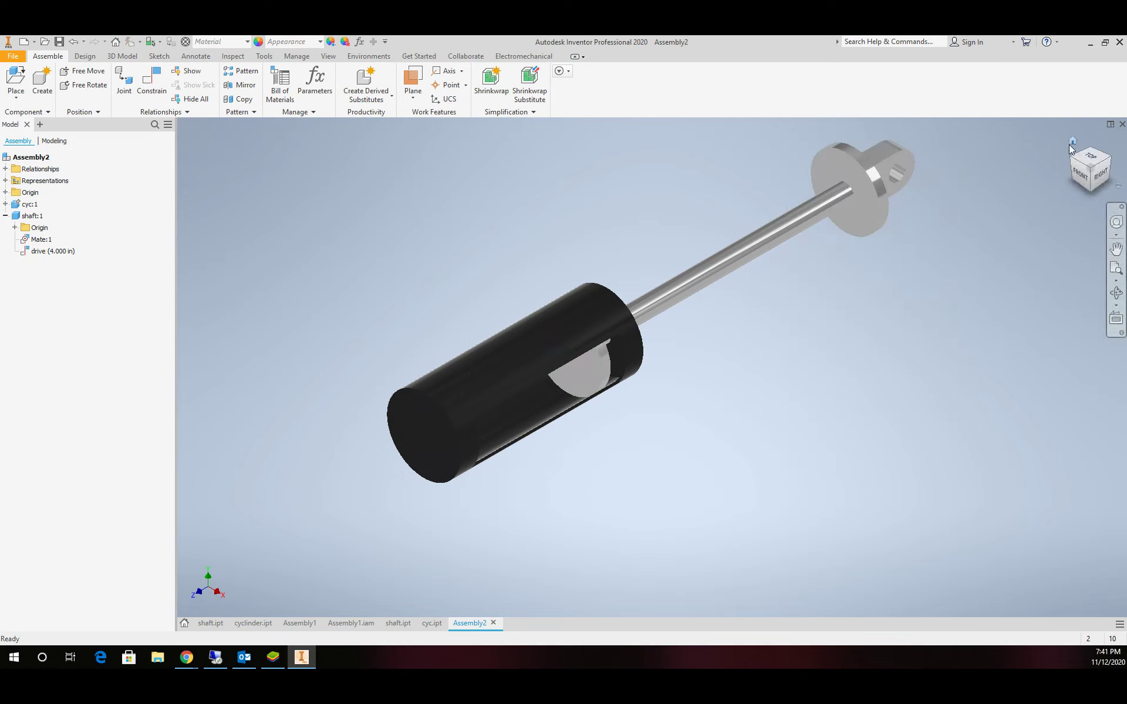
click(1072, 142)
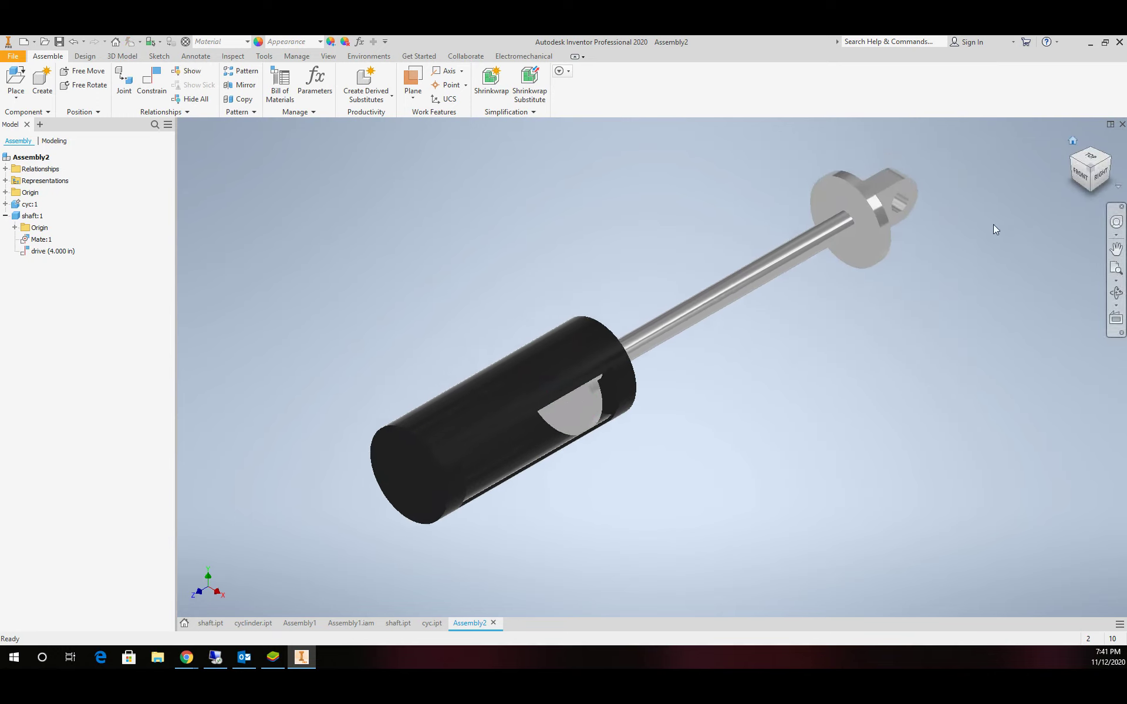
click(1115, 292)
mouse_move(516, 339)
mouse_down()
mouse_move(475, 286)
mouse_move(461, 368)
mouse_move(457, 287)
mouse_move(466, 319)
mouse_move(524, 339)
mouse_up()
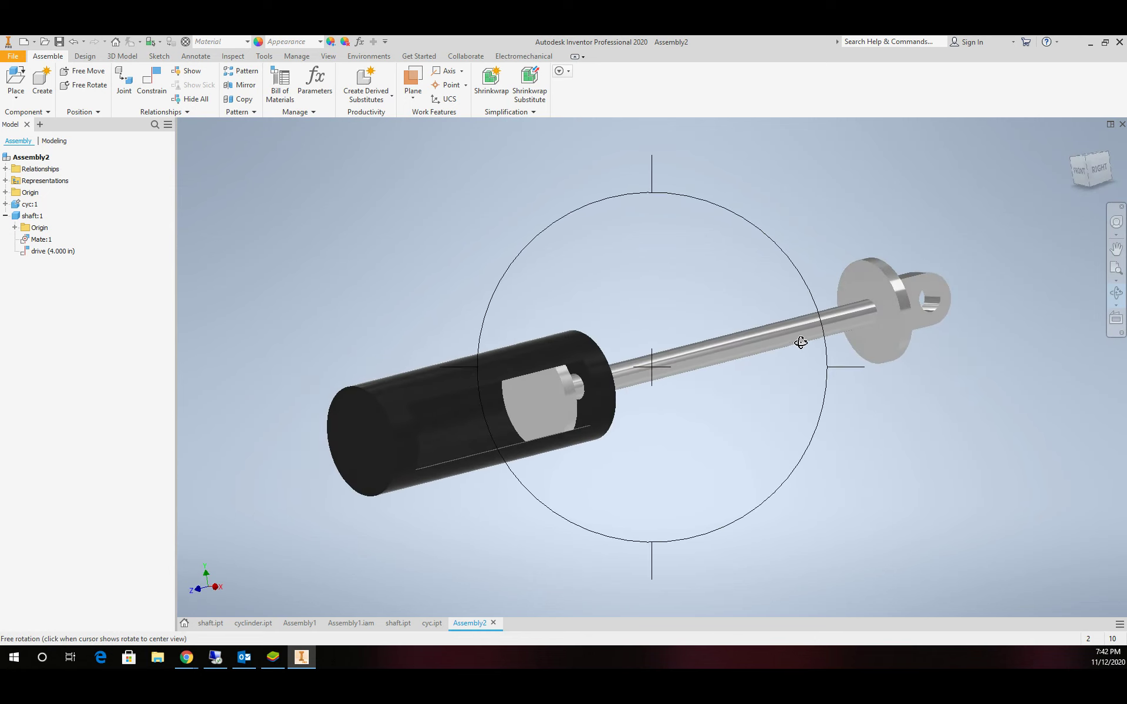
key(Escape)
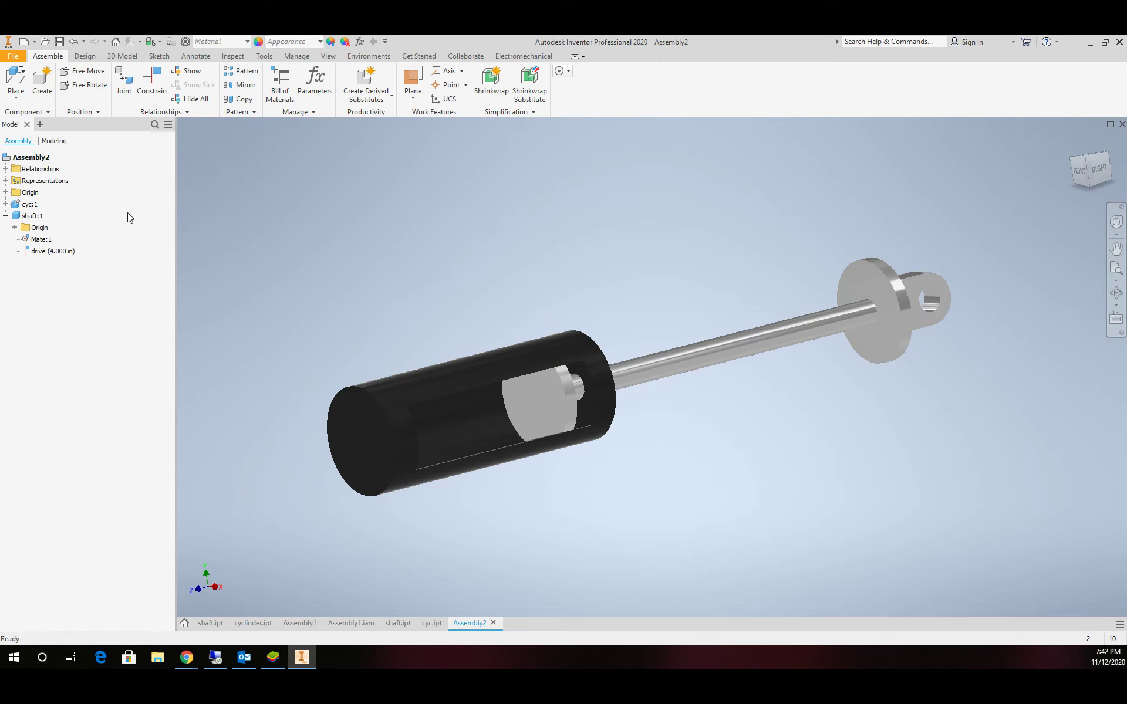
Create an in-place component named spring, using the piston face as its sketch plane.
click(41, 83)
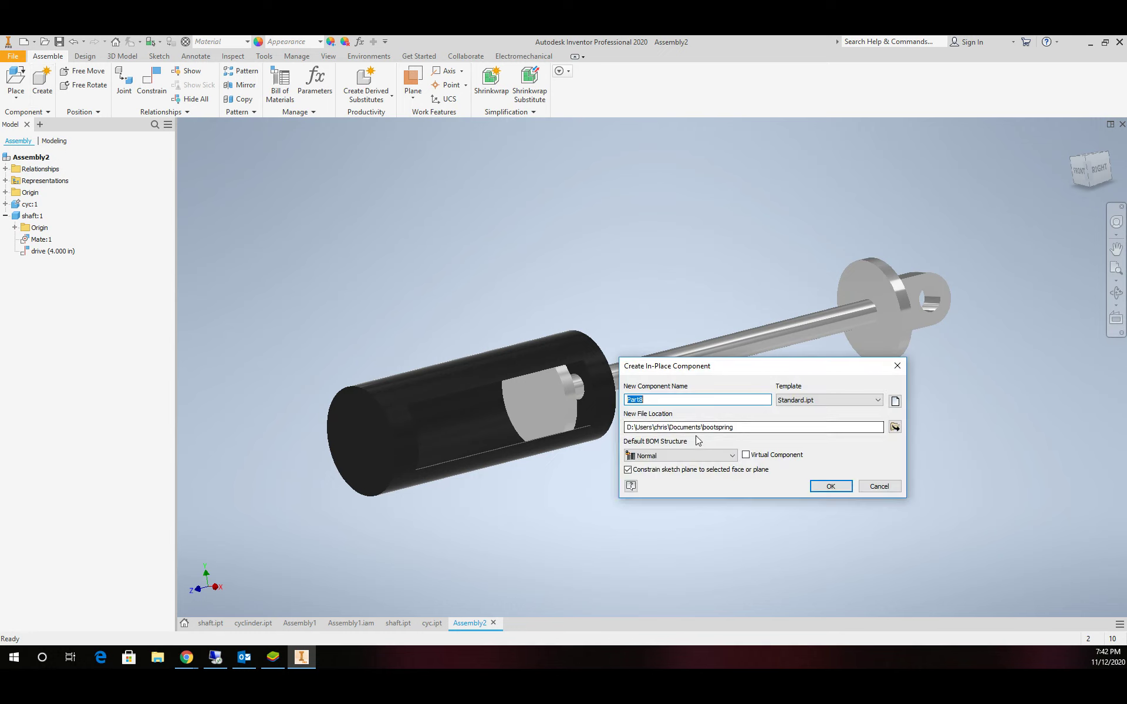
text(spring)
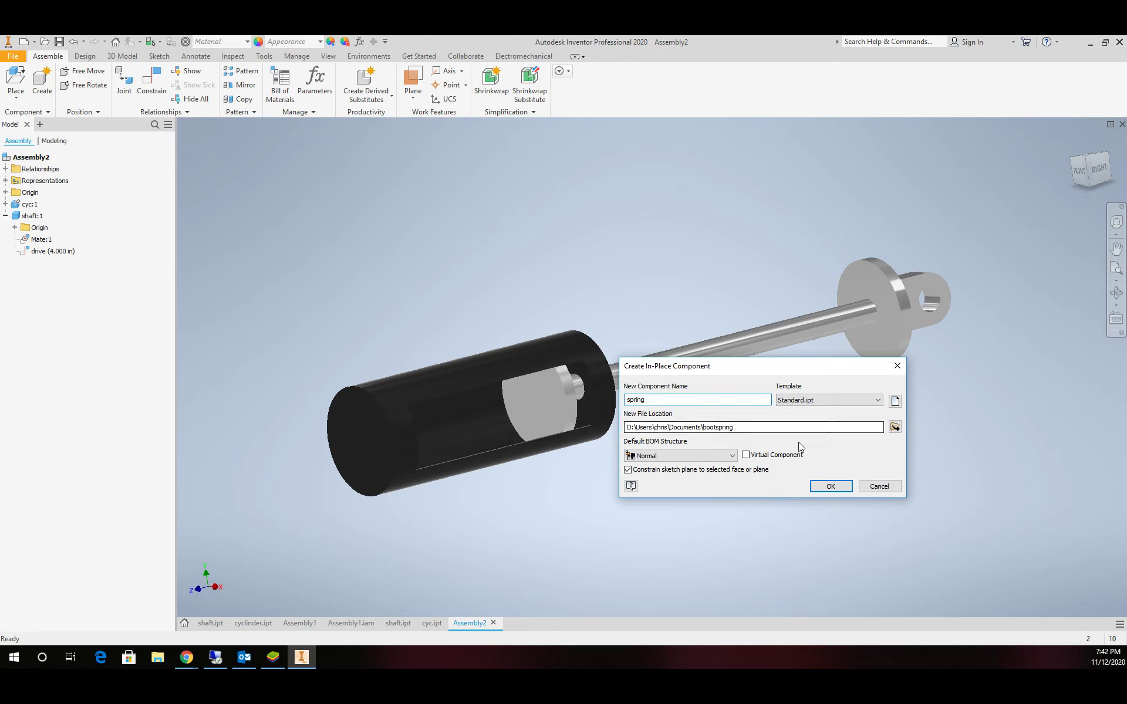
click(829, 486)
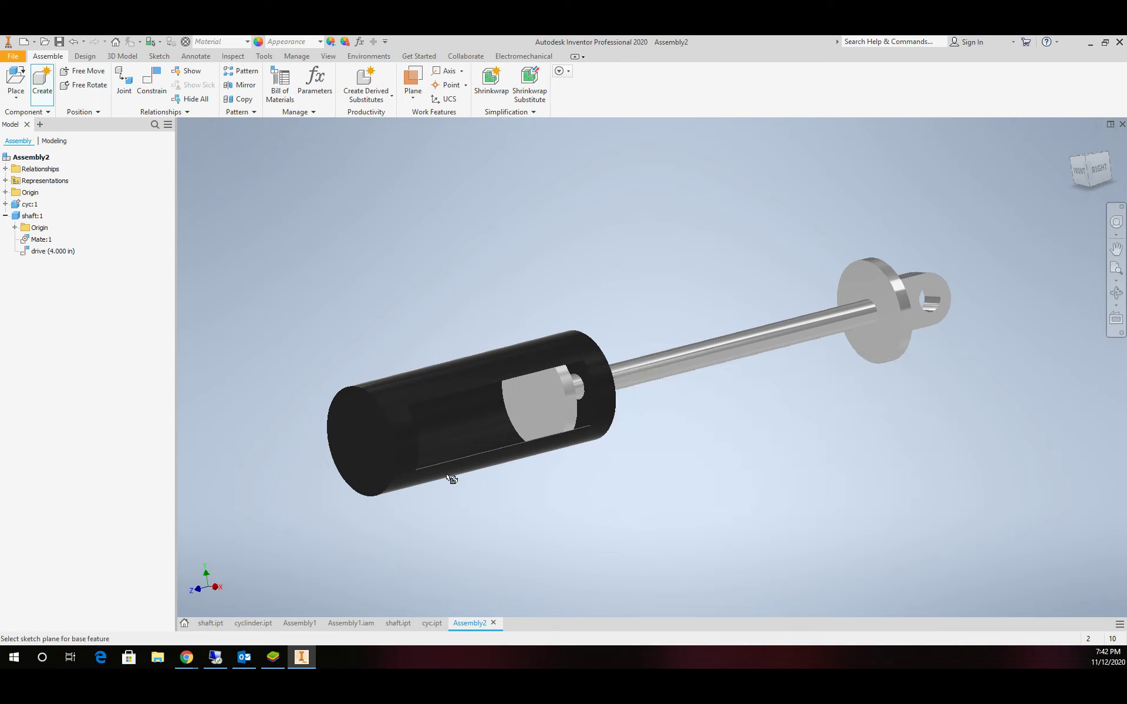
click(532, 400)
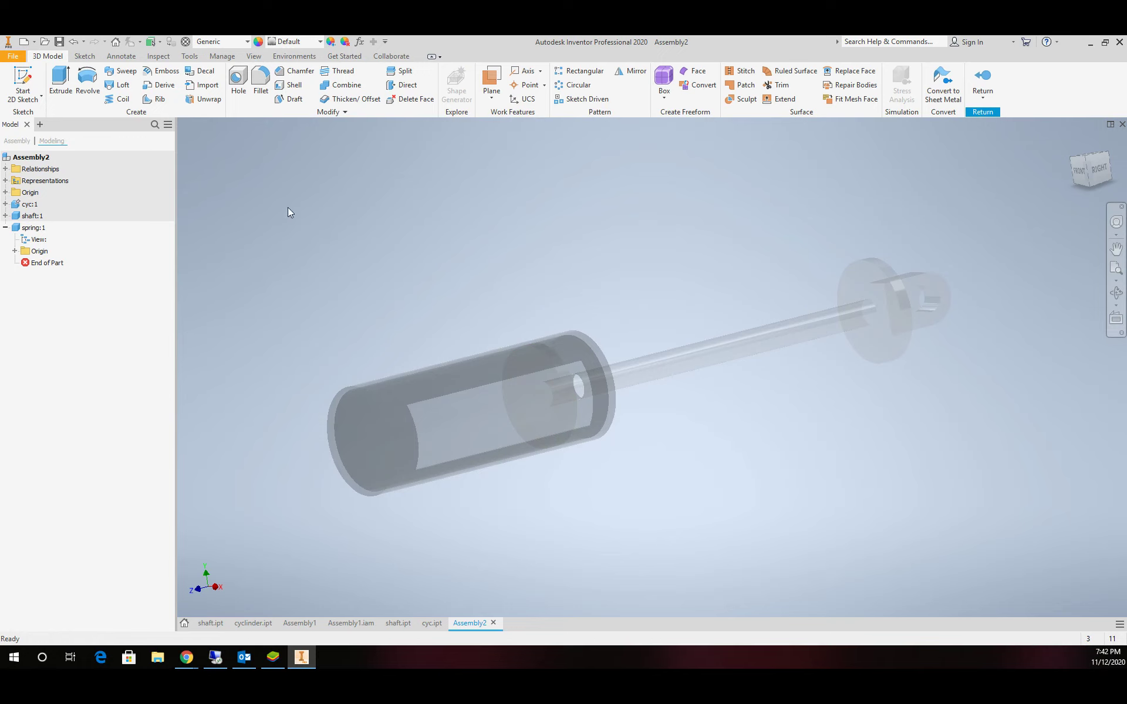
Add a work plane on the piston face at 0 in offset.
click(492, 97)
click(522, 152)
click(537, 399)
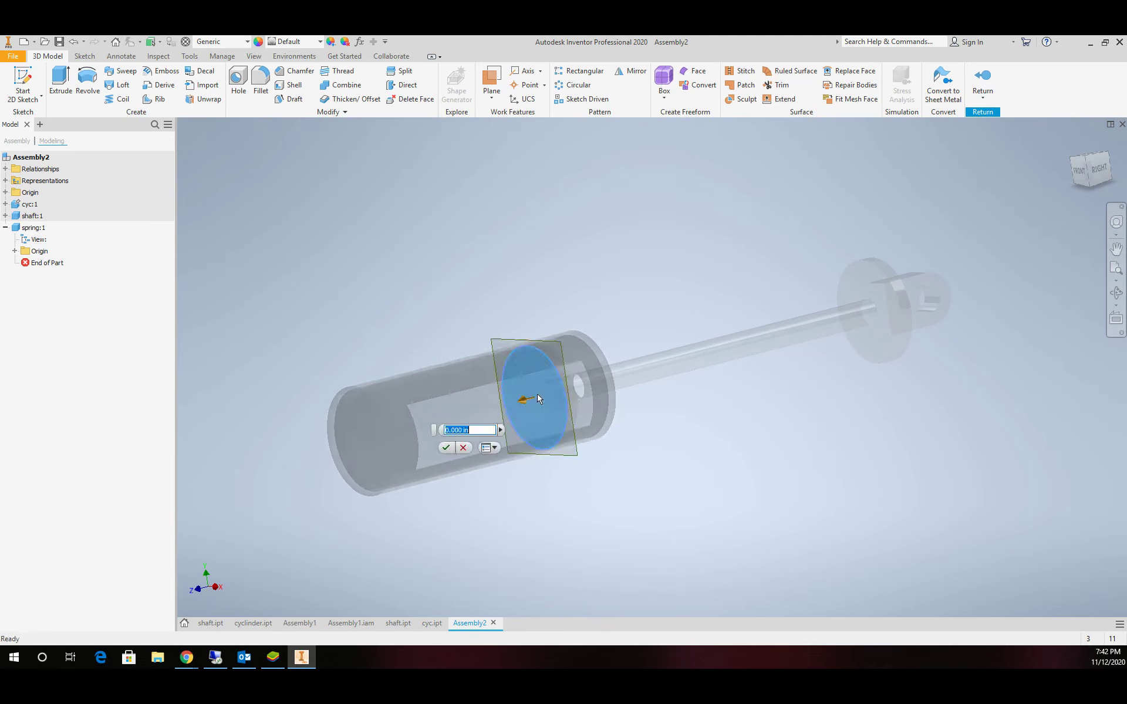
click(446, 450)
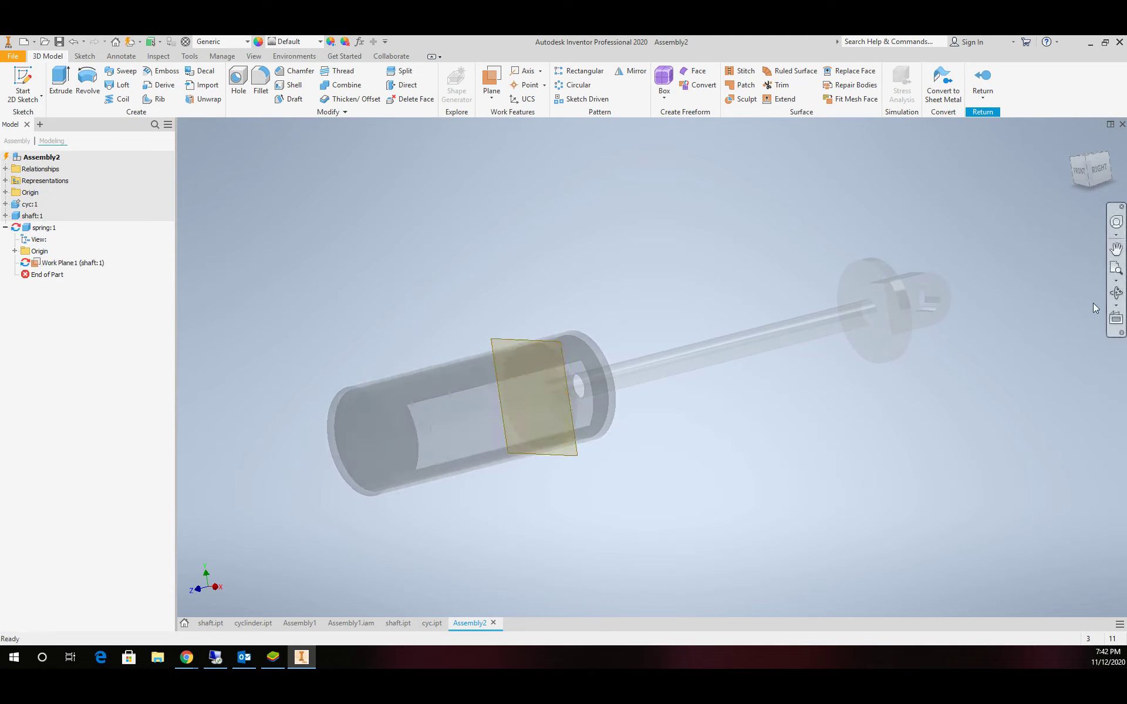
Add a 0 in offset work plane on the cylinder's end face and a work axis through the cylinder's centre.
click(1116, 292)
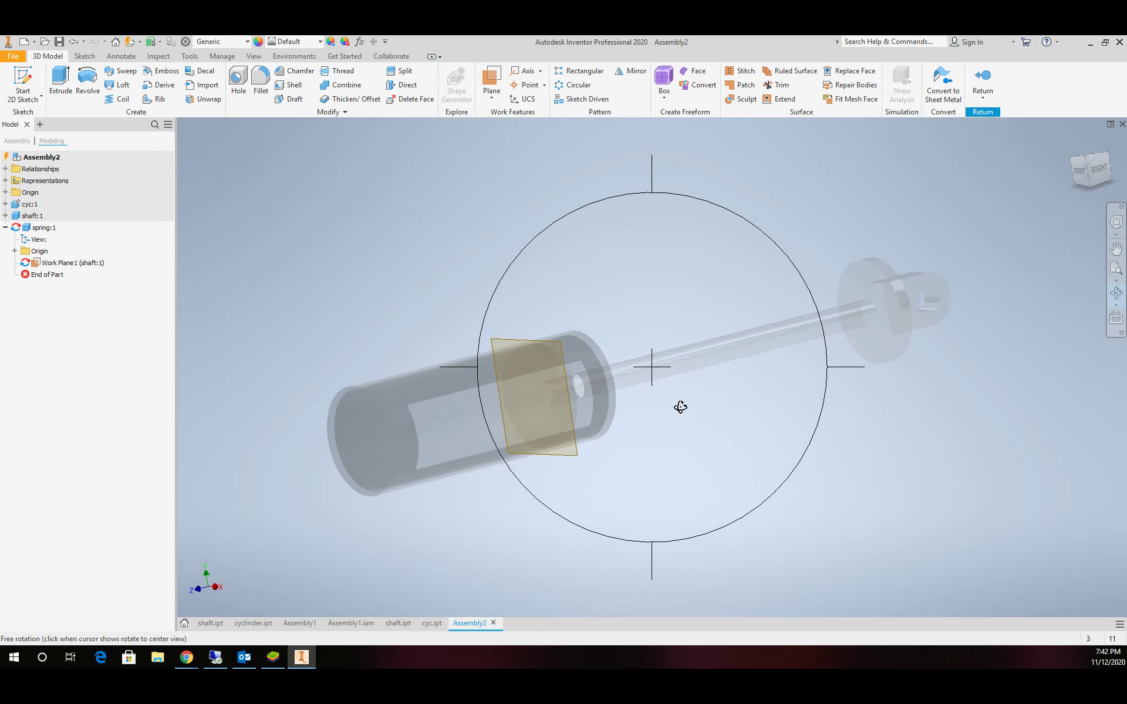
drag(675, 387, 535, 425)
scroll(379, 442, up, 5)
key(Escape)
click(492, 96)
click(510, 144)
click(399, 420)
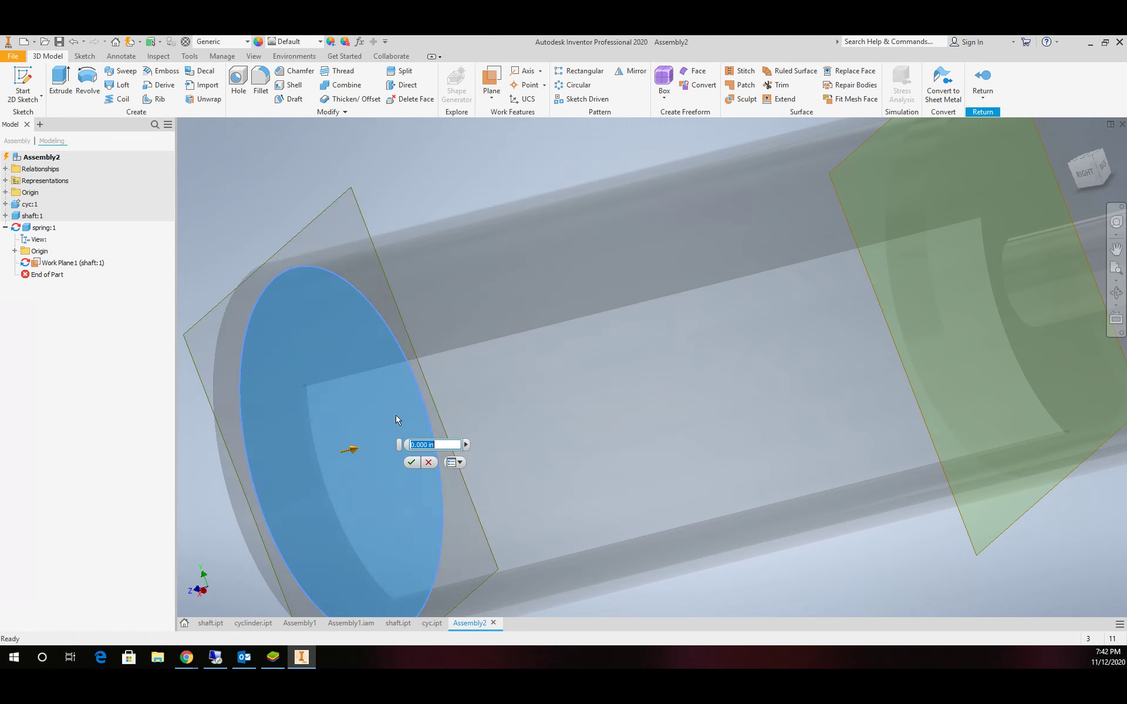
click(411, 462)
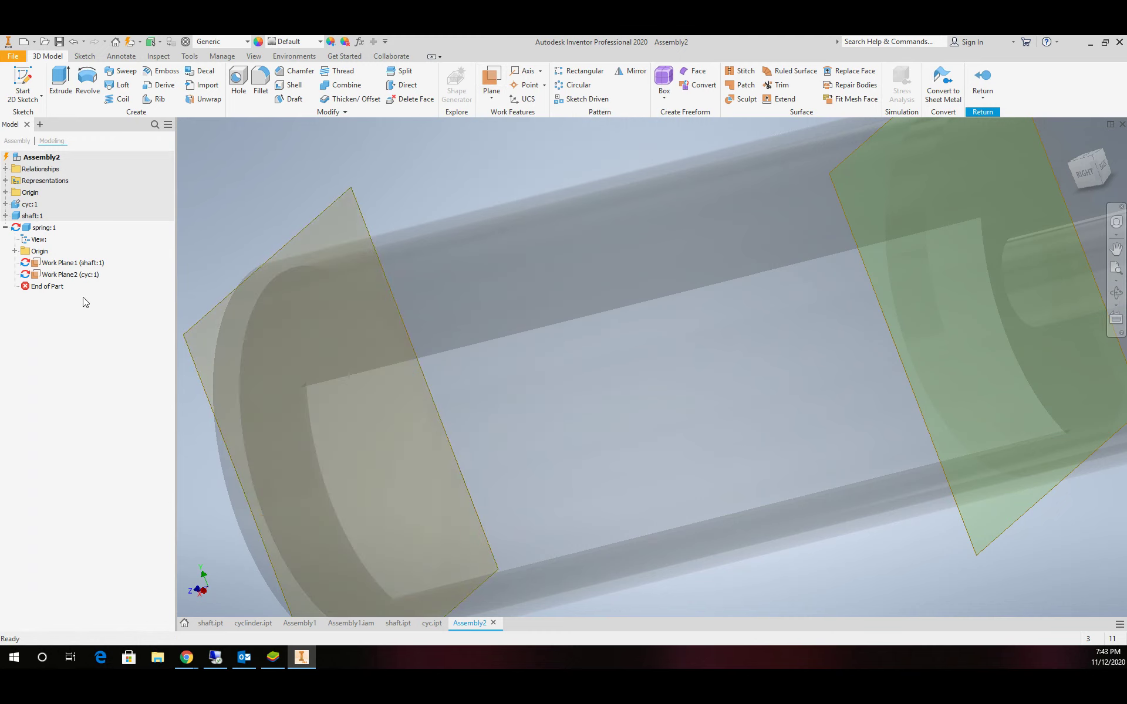
scroll(534, 291, down, 8)
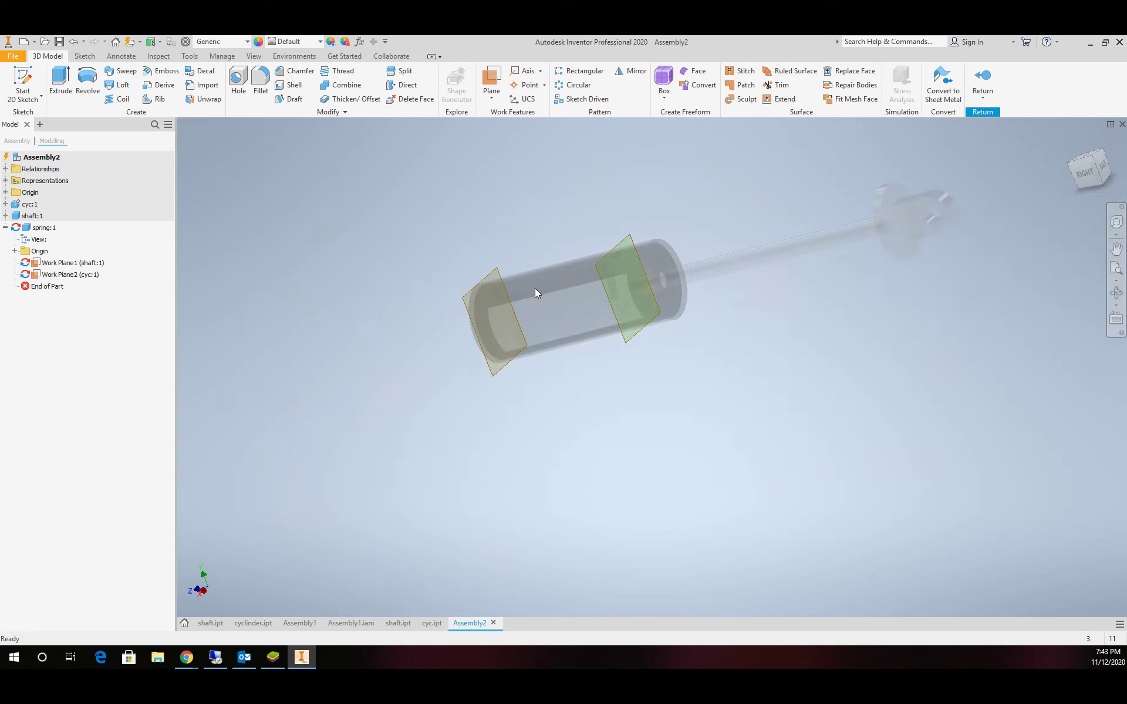
click(526, 75)
click(559, 251)
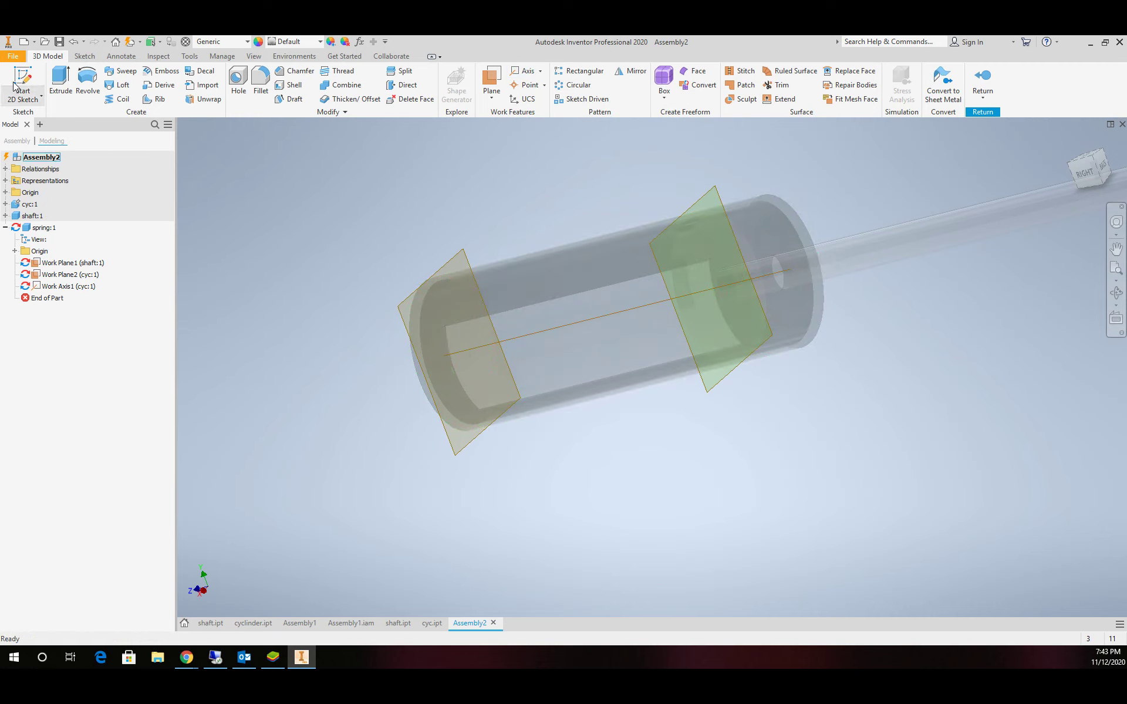
Start a sketch on the spring's YZ Plane and project both work planes into it.
click(15, 251)
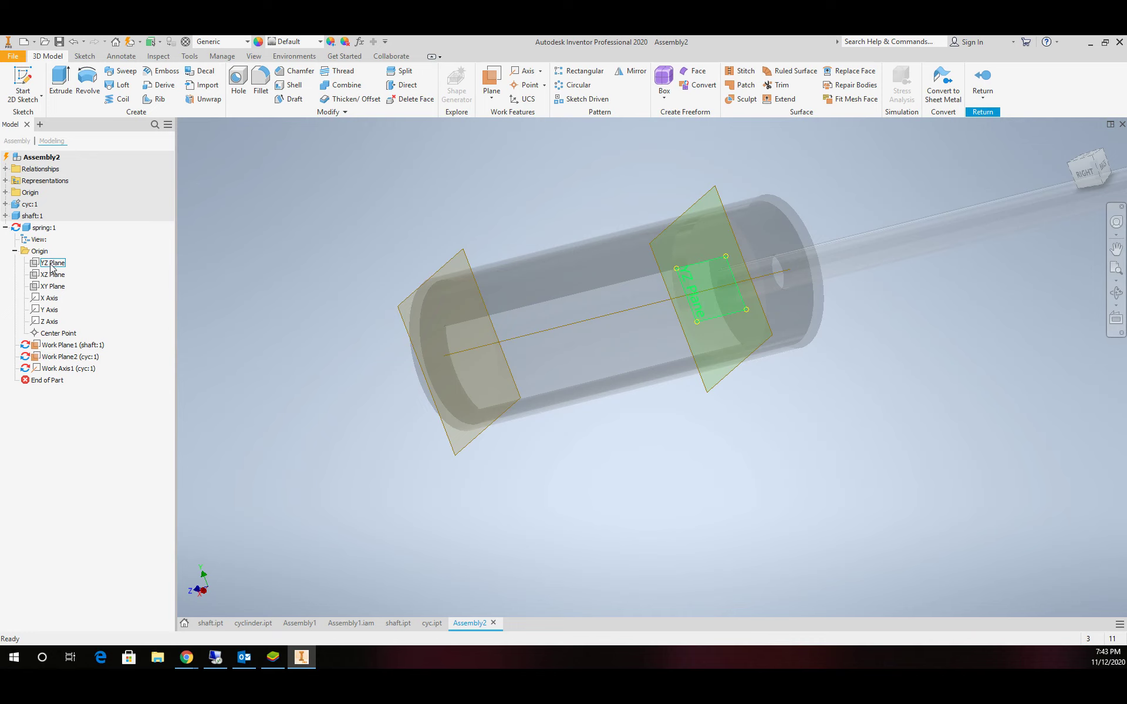
click(23, 82)
click(59, 264)
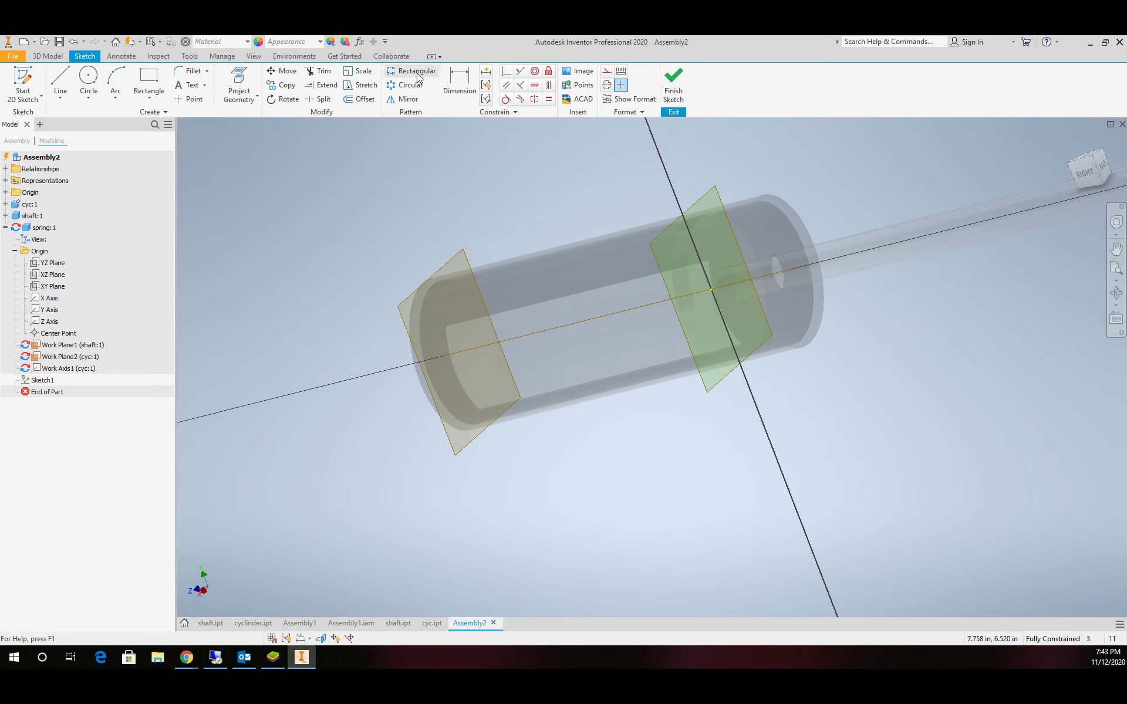
click(242, 83)
click(658, 269)
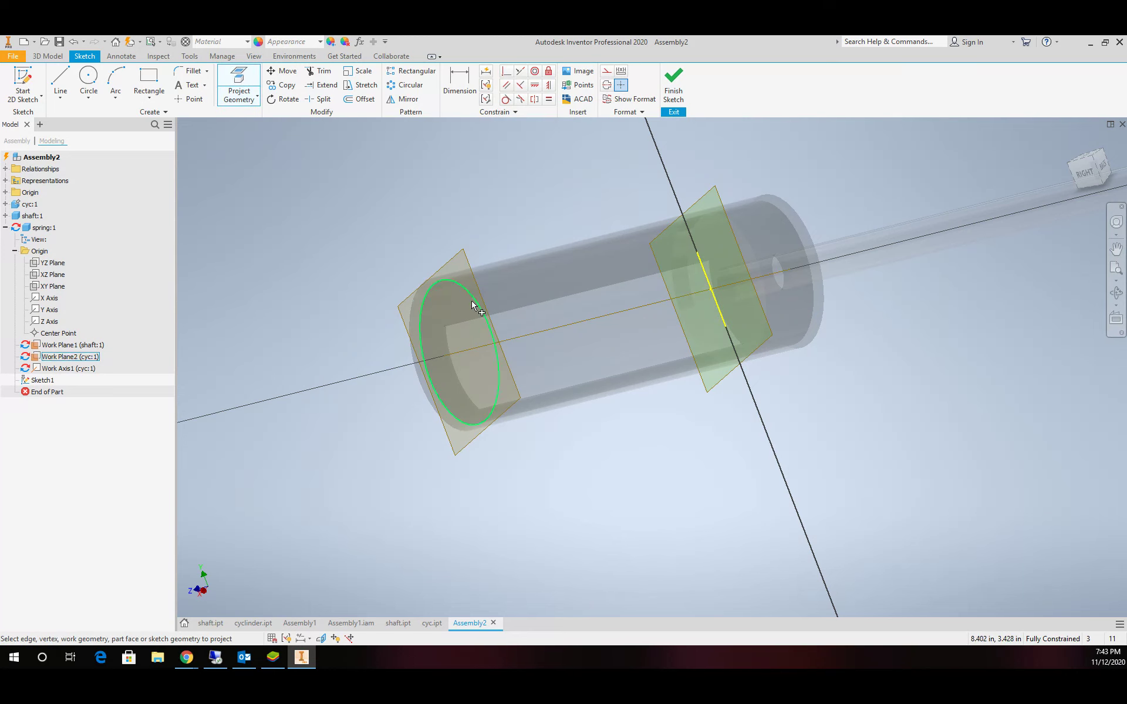
click(404, 329)
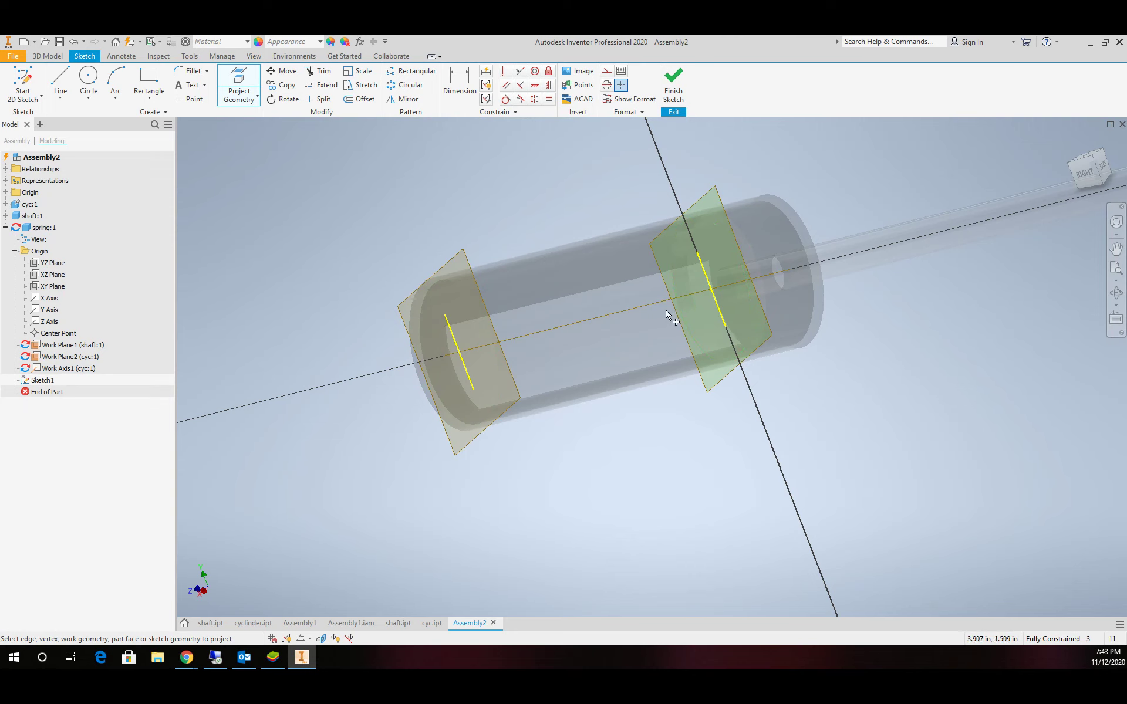
Dimension between the two projected lines, keeping it as a driven 4.000 reference dimension.
click(459, 82)
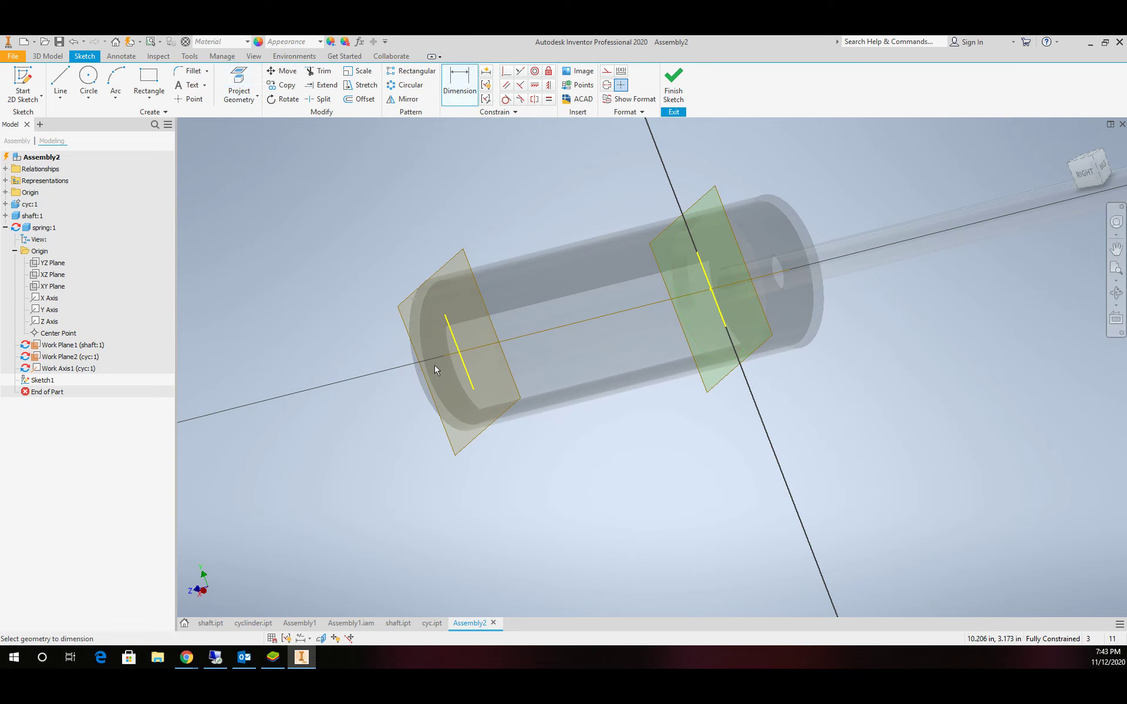
click(468, 376)
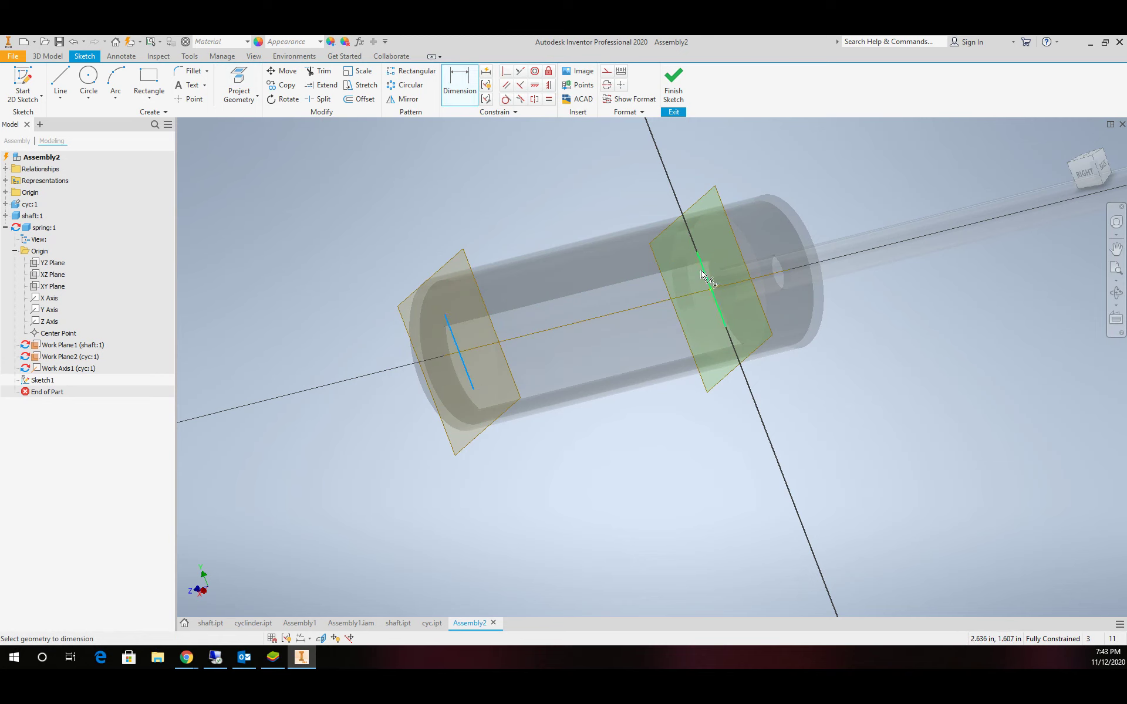
click(706, 277)
click(567, 167)
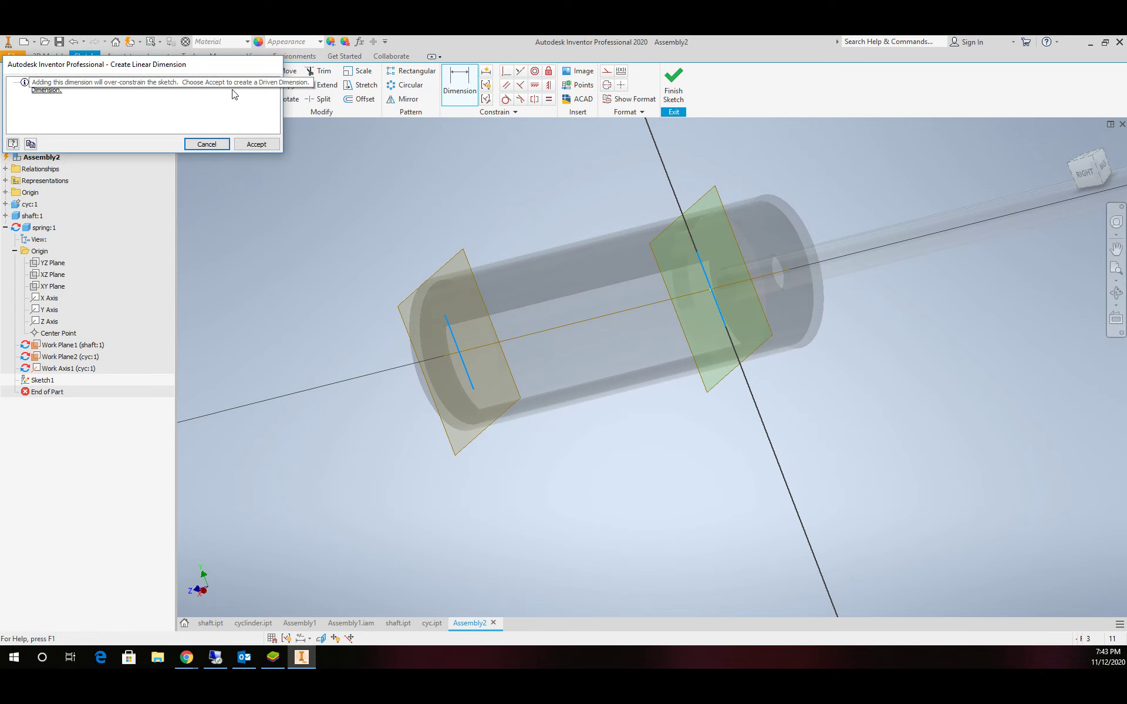
click(254, 144)
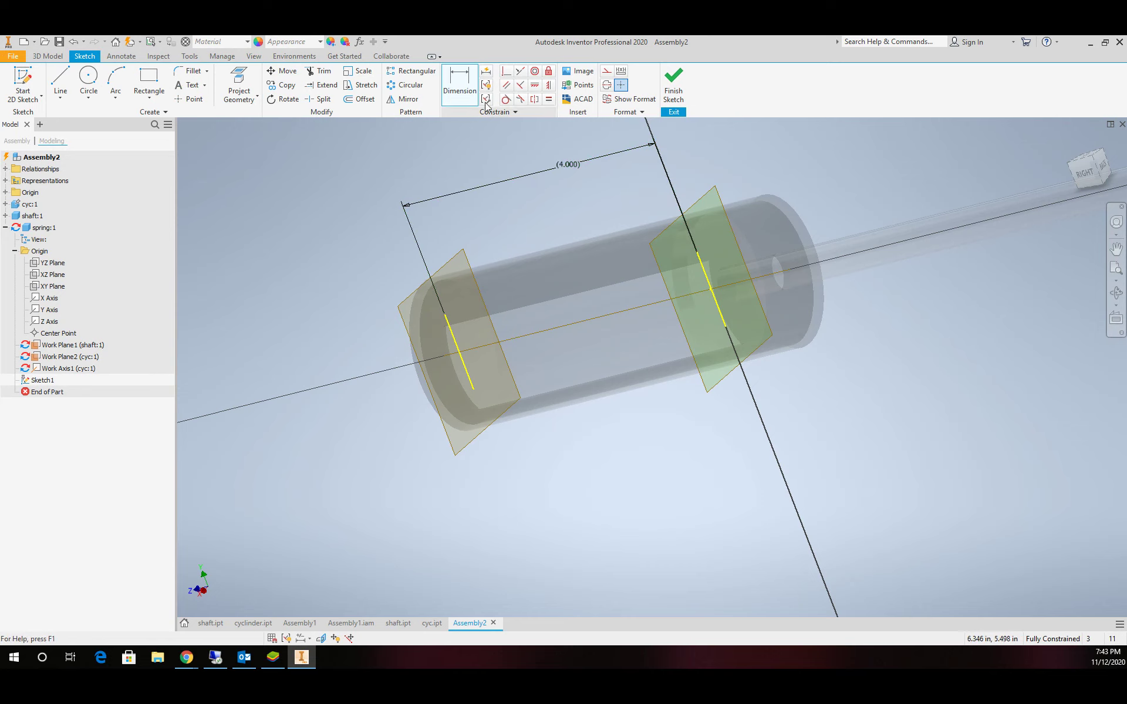
Rename reference parameter d0 (4.000 in) to sh and finish Sketch1.
click(360, 43)
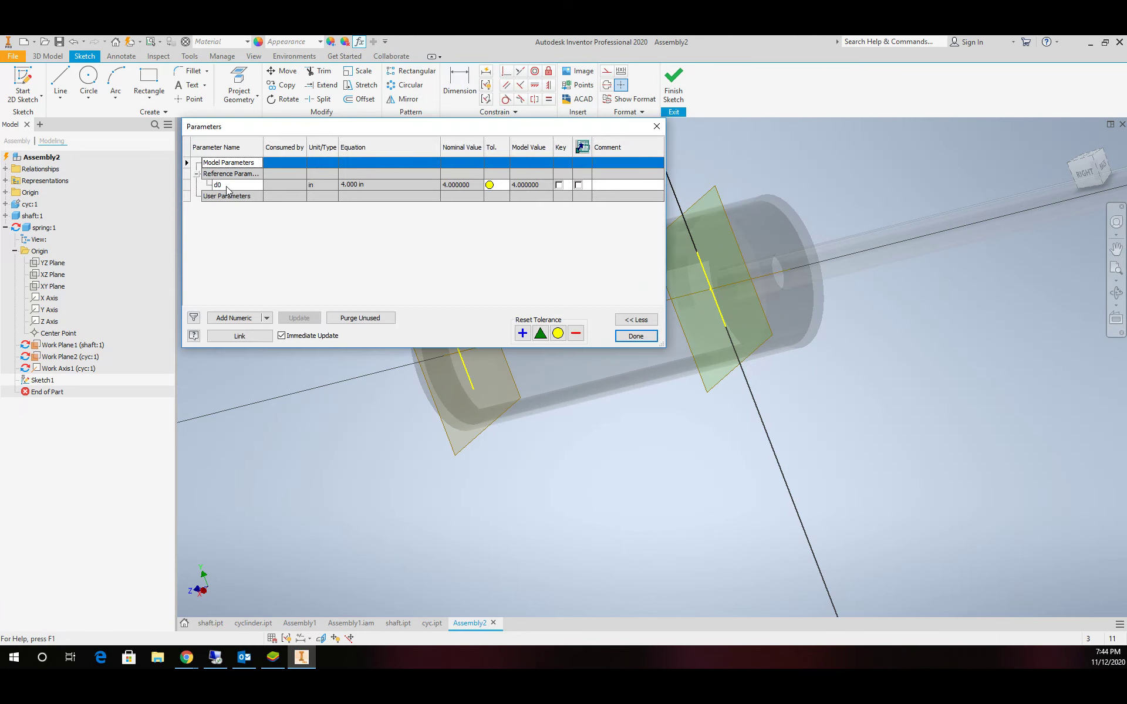
click(224, 185)
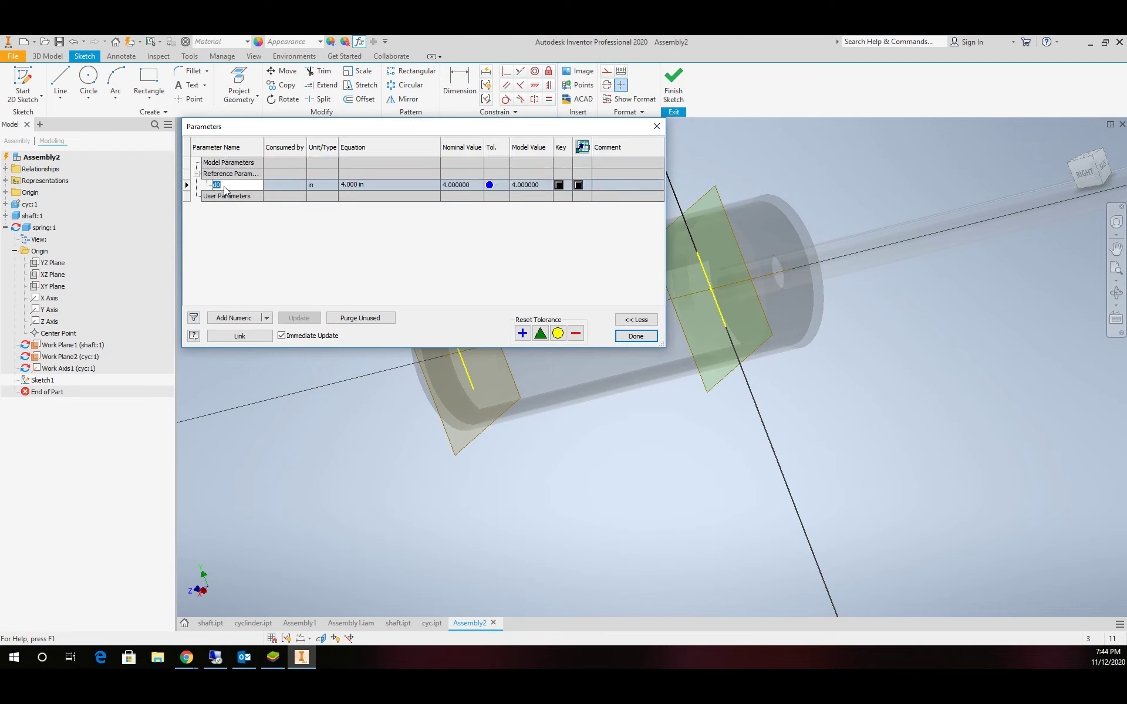
text(sh)
click(640, 337)
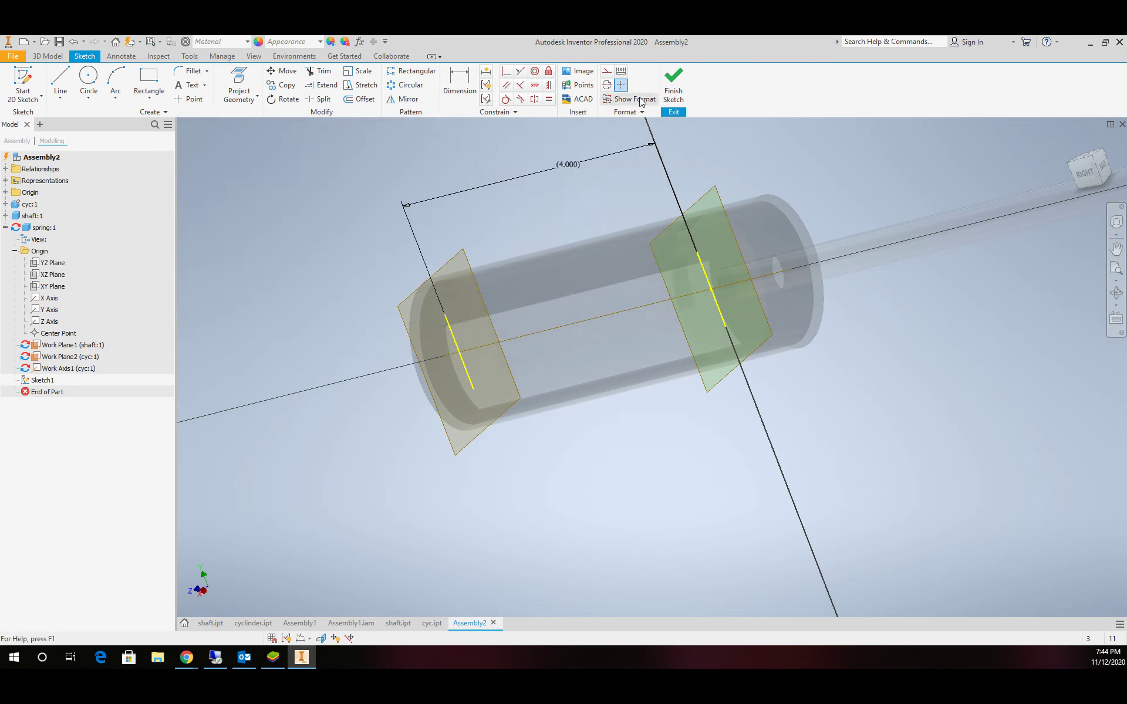
click(680, 88)
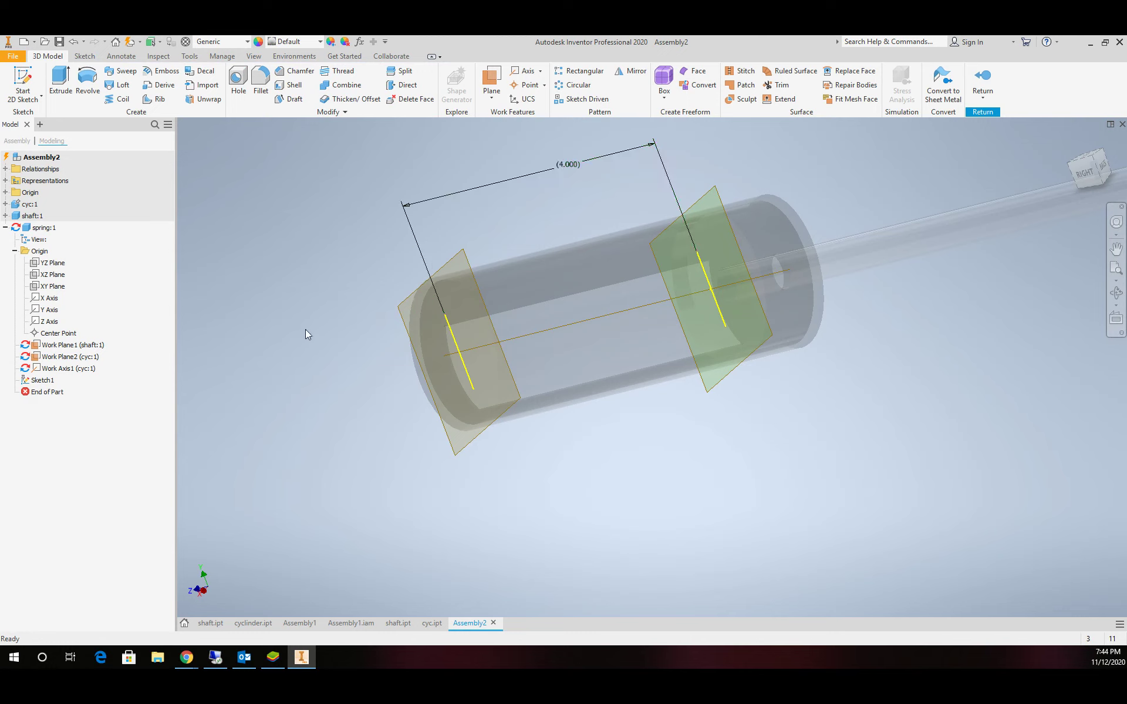
Hide Sketch1 and start a new sketch on the spring's YZ Plane.
click(42, 380)
right_click(45, 380)
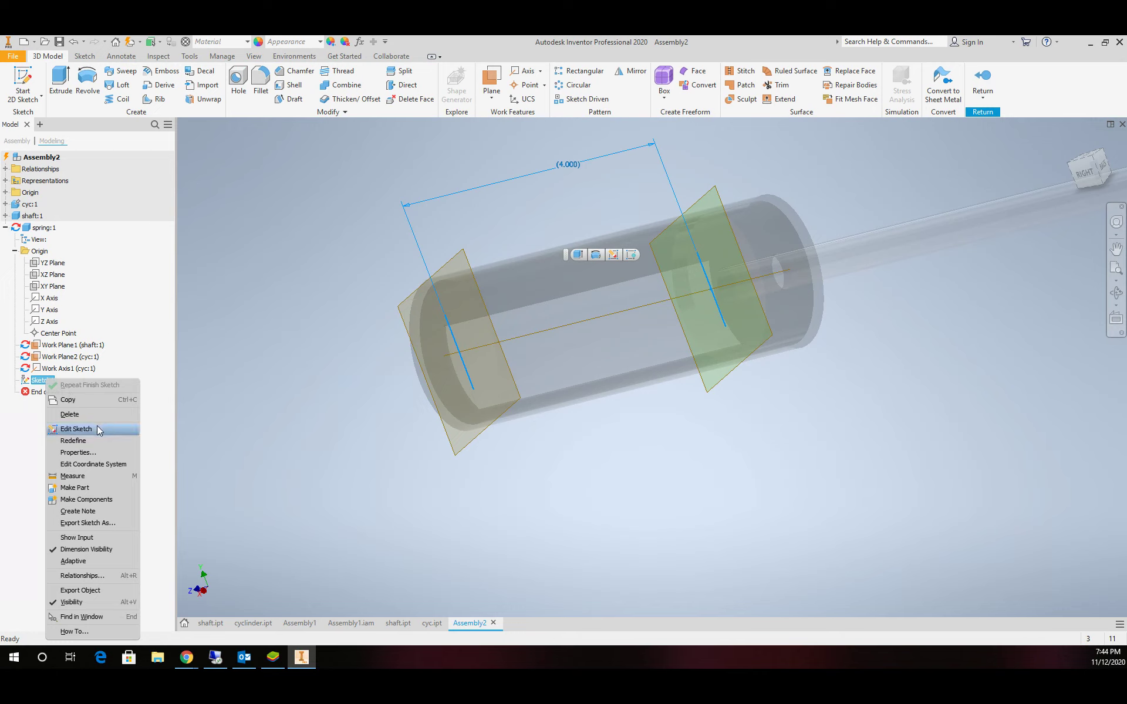
click(87, 601)
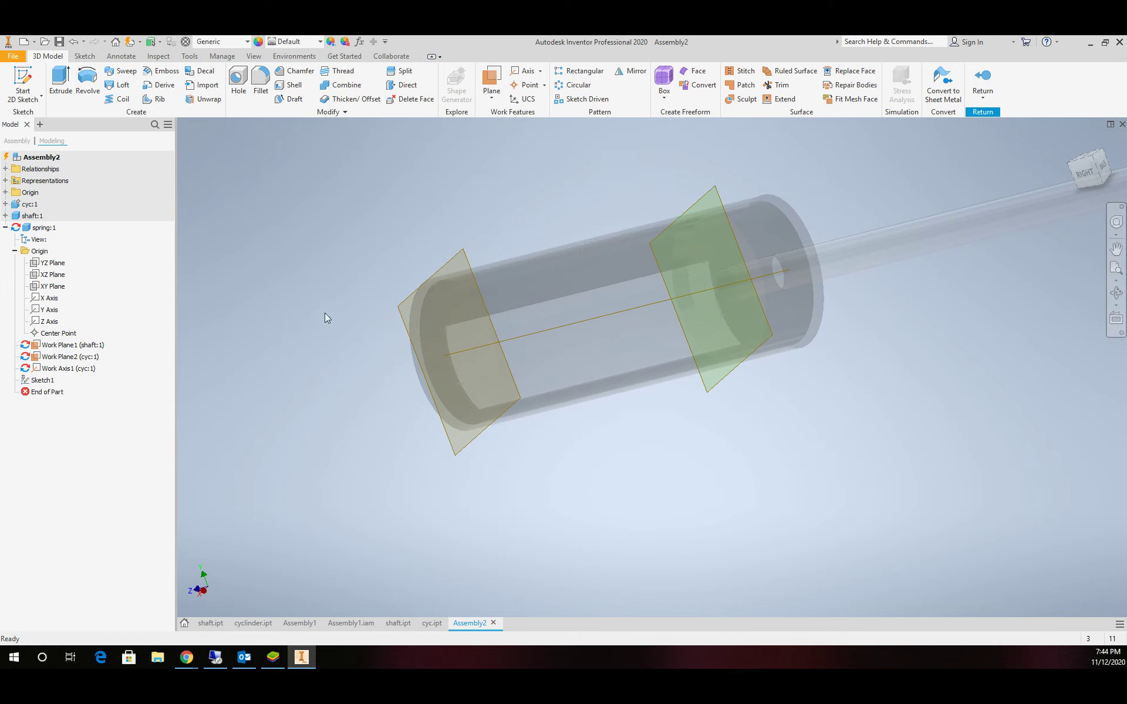
click(29, 77)
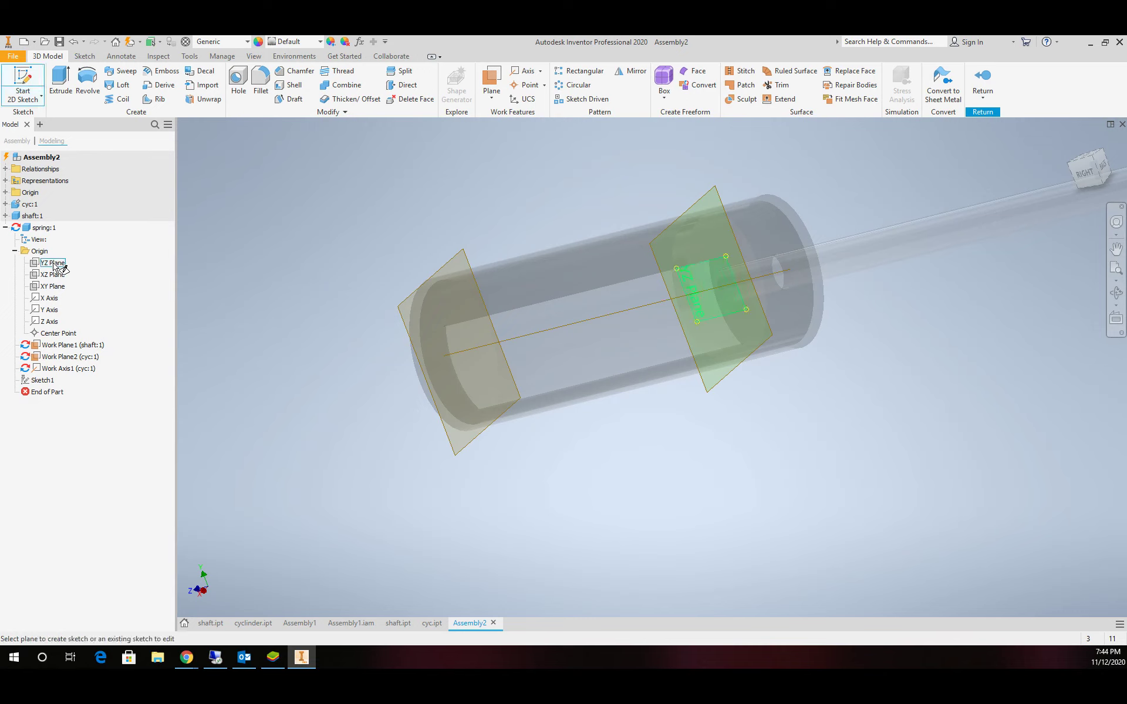
click(53, 263)
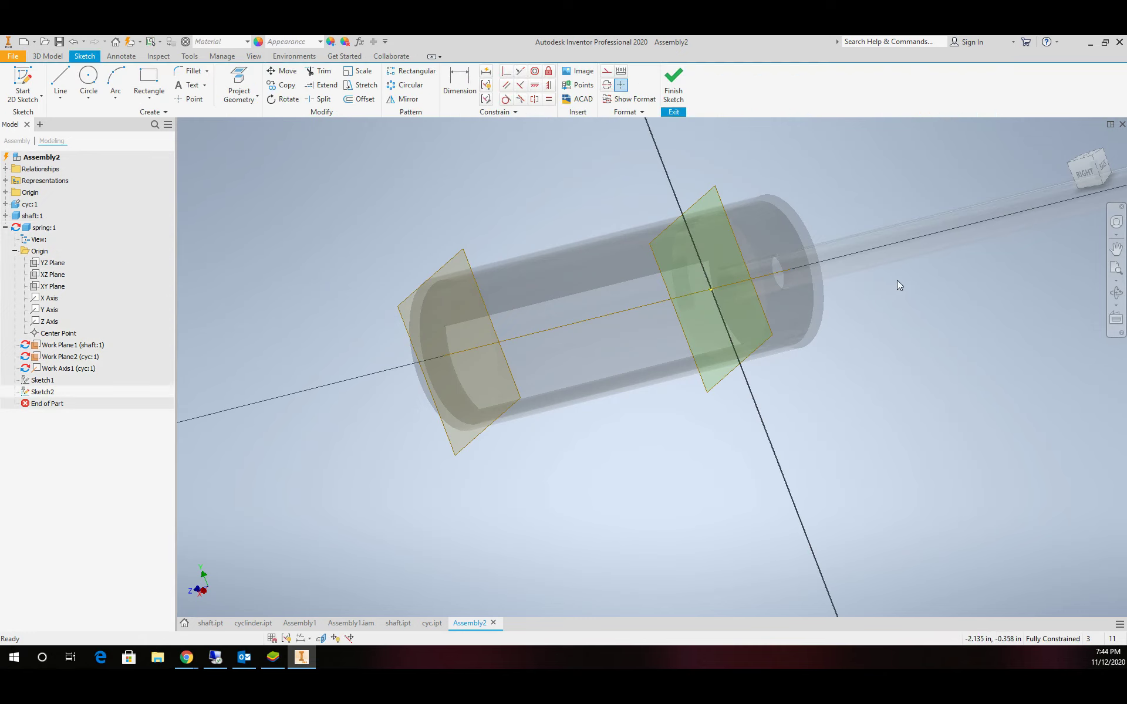
click(1116, 292)
drag(681, 282, 812, 252)
scroll(611, 274, up, 3)
key(Escape)
Draw a circle on the vertical sketch line and give it a .100 diameter.
click(89, 83)
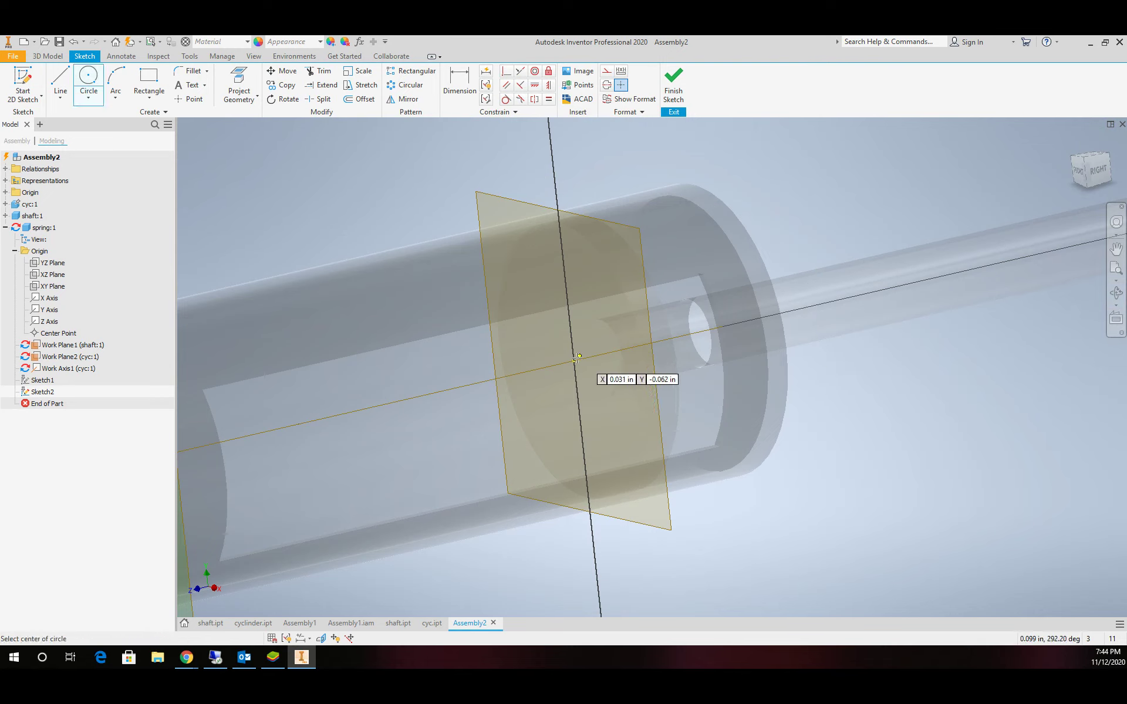
click(563, 259)
click(573, 258)
key(d)
click(571, 250)
click(649, 167)
text(.1)
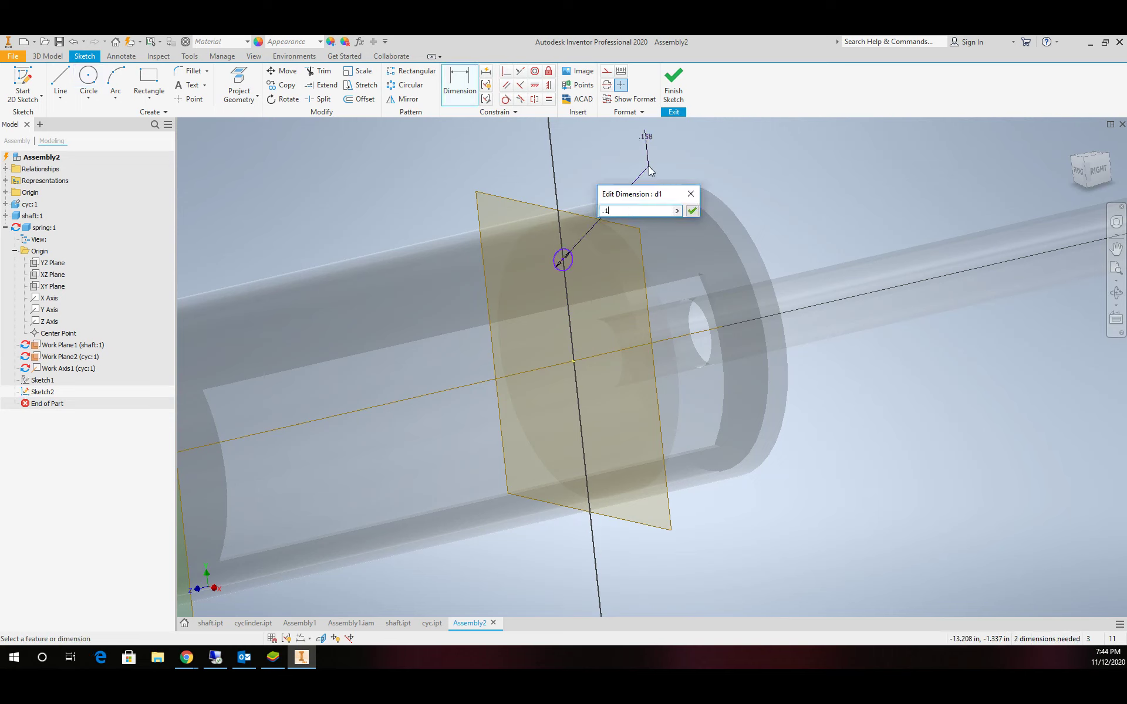
click(692, 211)
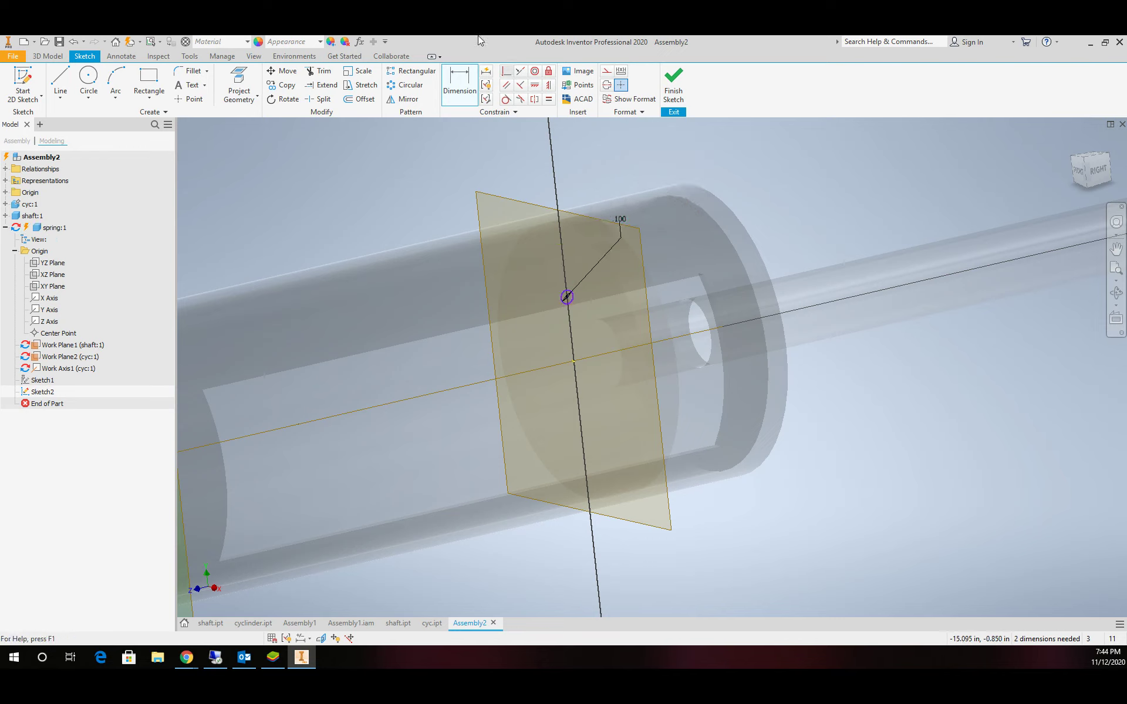
Dimension the circle's centre .950 (1-.05) from the axis centre point.
click(456, 86)
click(567, 298)
click(574, 362)
click(807, 262)
text(1-.05)
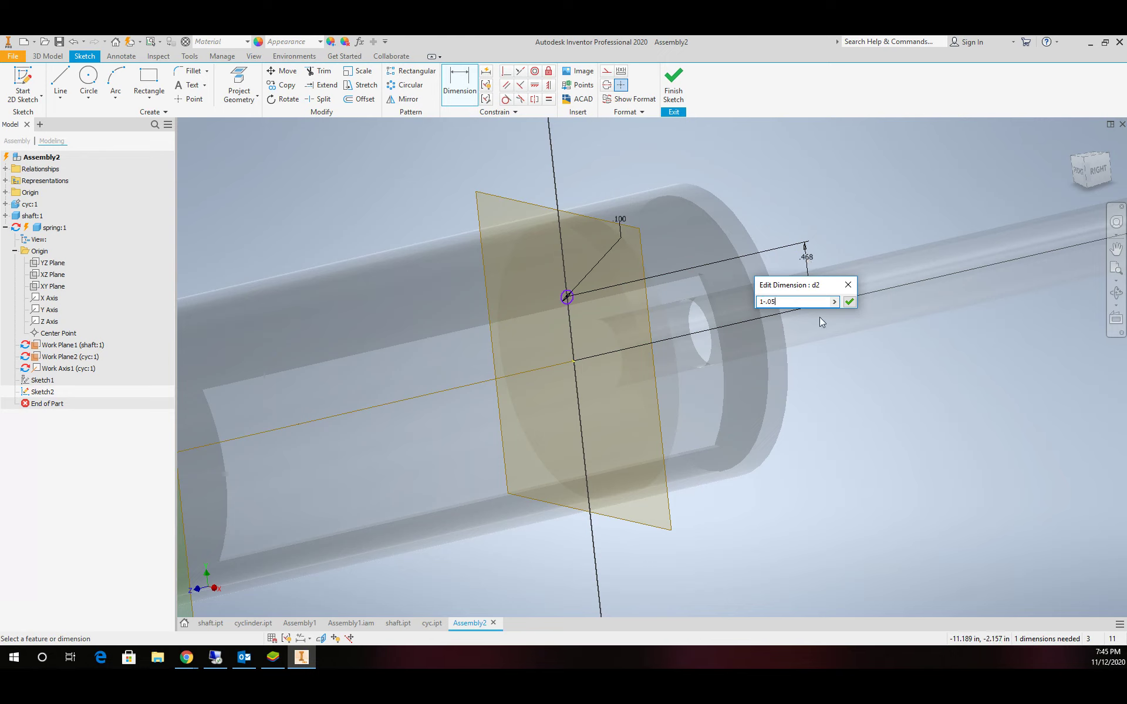
click(850, 302)
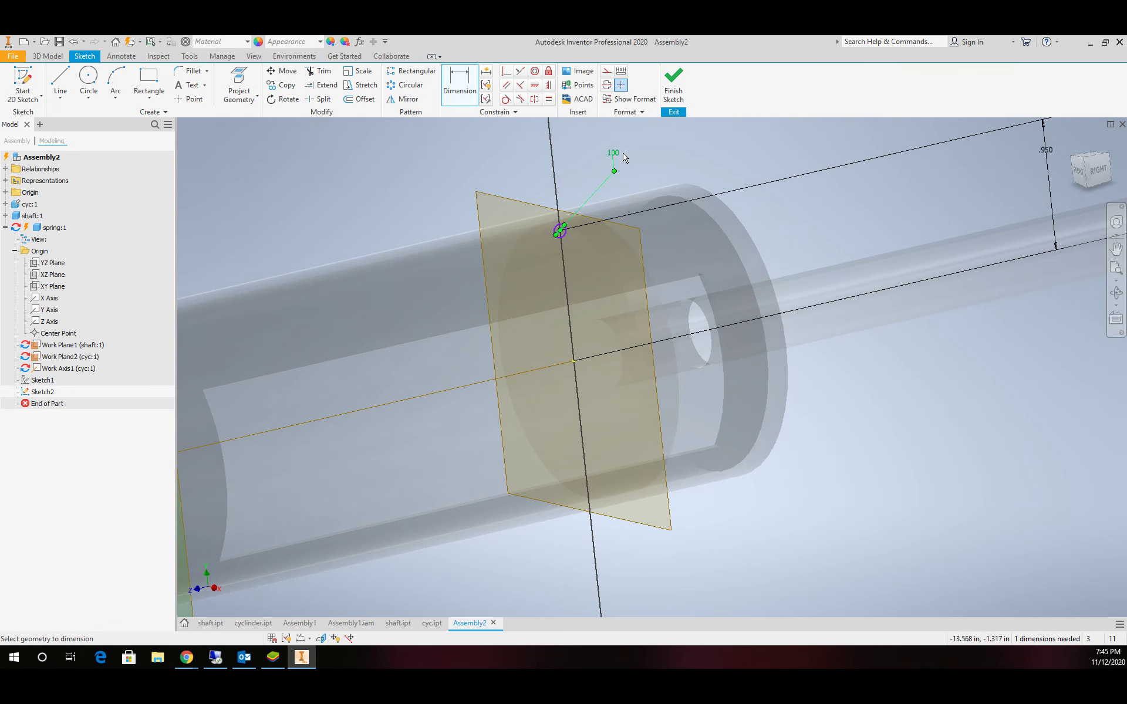
Finish the sketch and start a coil on the small circle around Work Axis1, keeping the original winding direction.
click(673, 82)
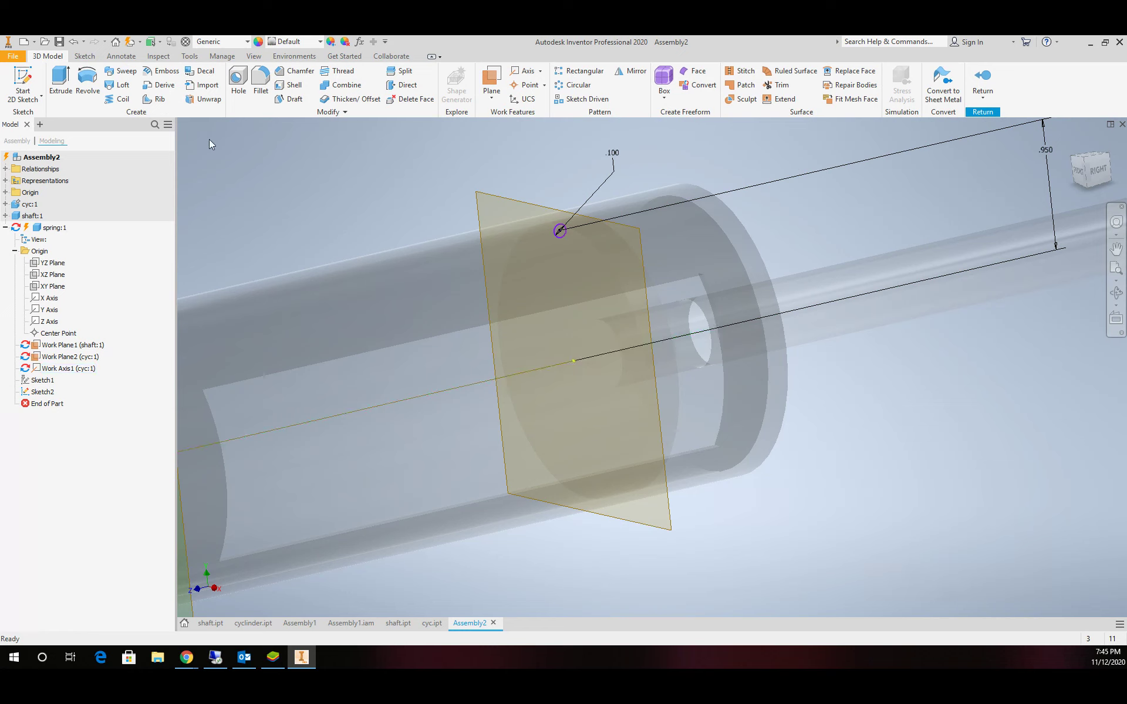
click(119, 100)
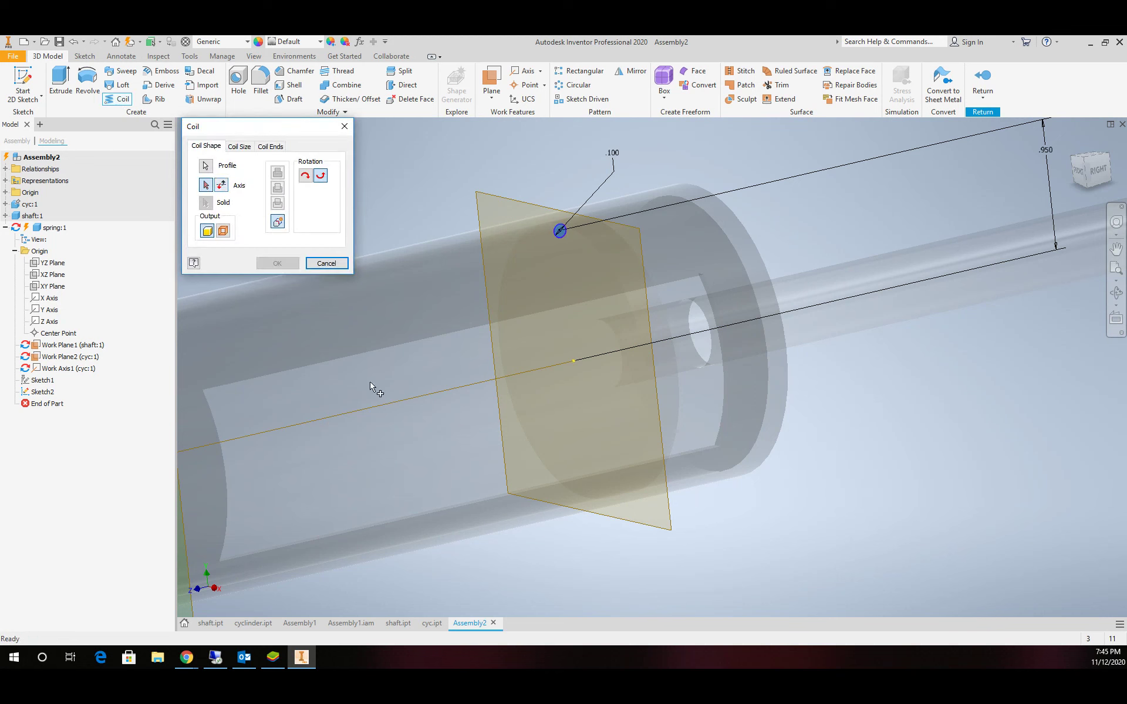
click(378, 406)
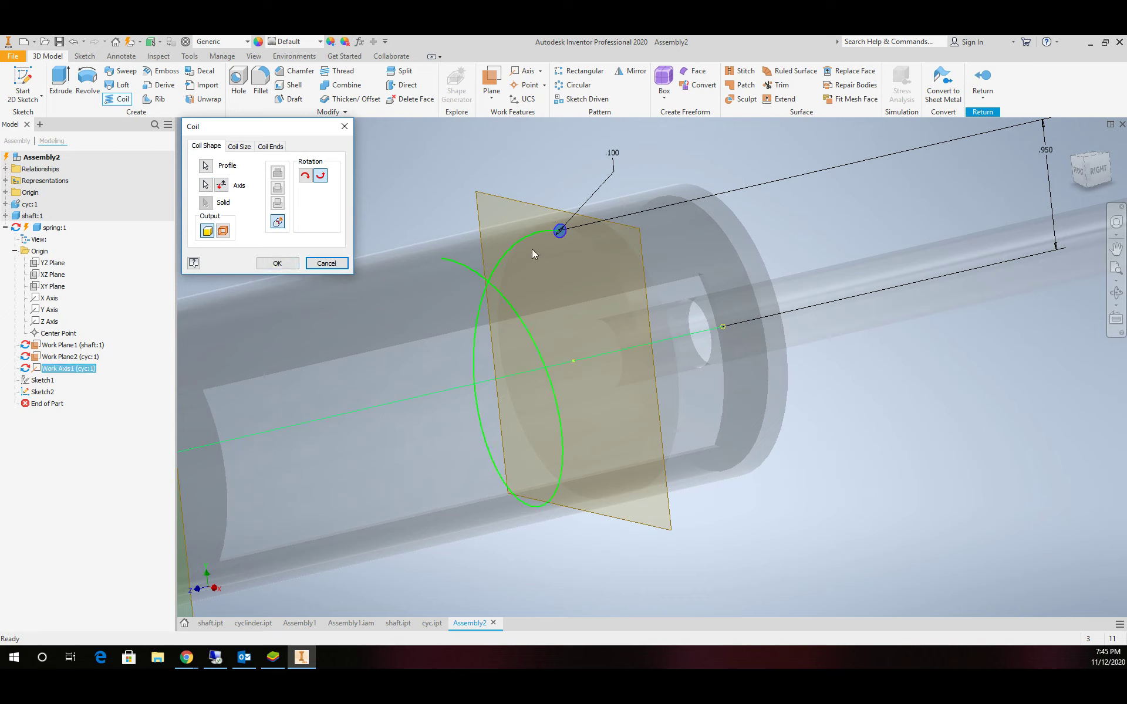
click(321, 178)
click(305, 176)
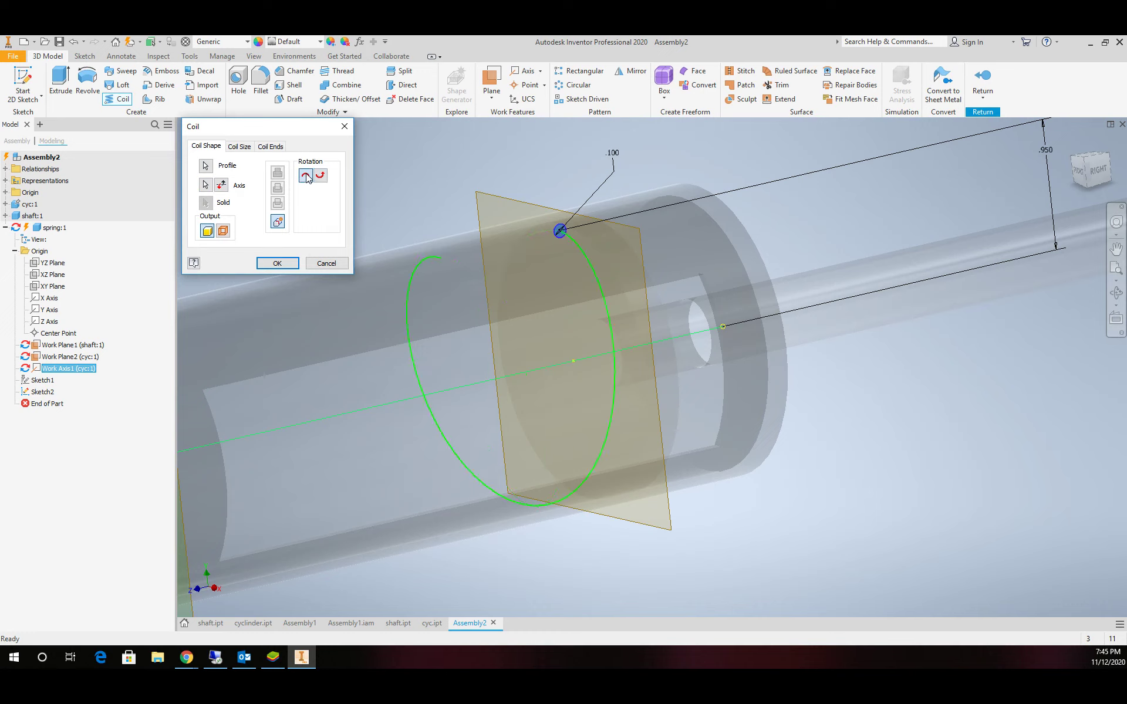
click(321, 177)
Make the coil Revolution and Height type with height sh and 5 revolutions, and create it.
click(240, 147)
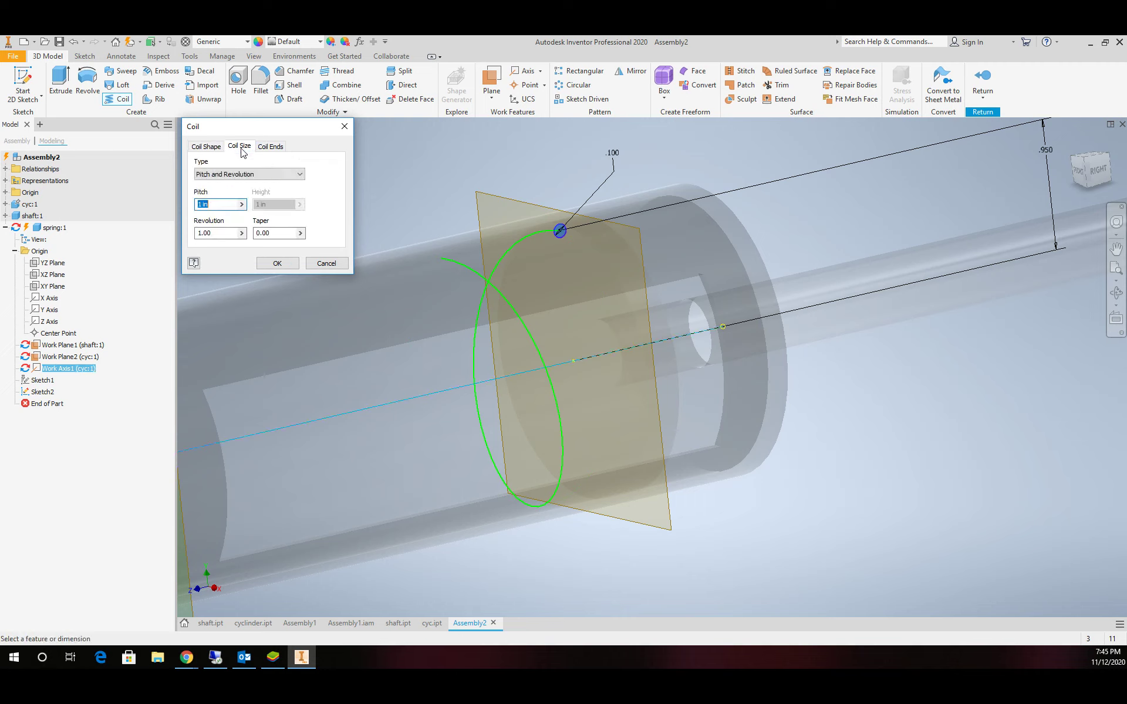
click(227, 176)
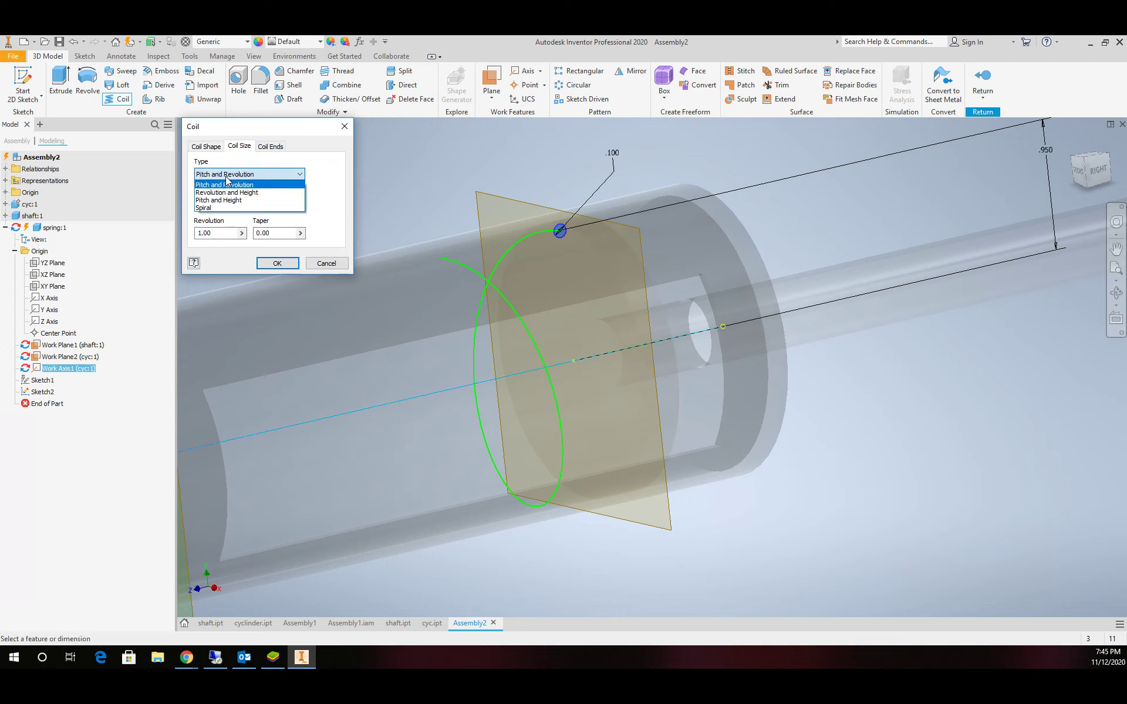
click(232, 201)
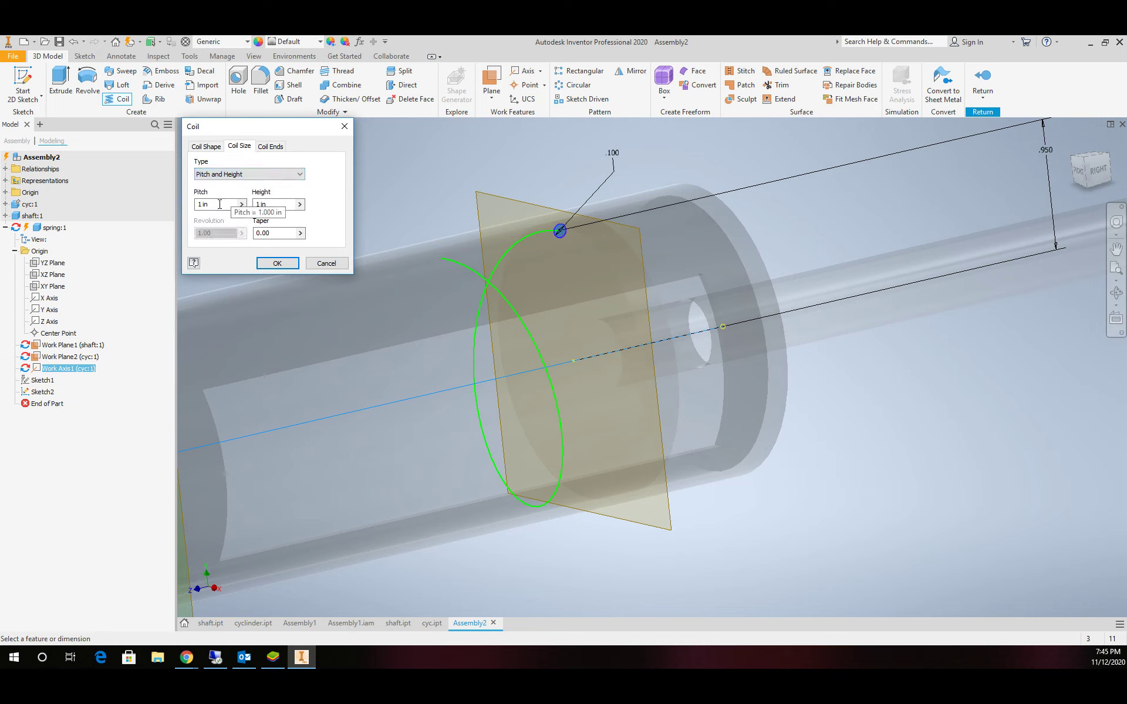
click(243, 174)
click(244, 192)
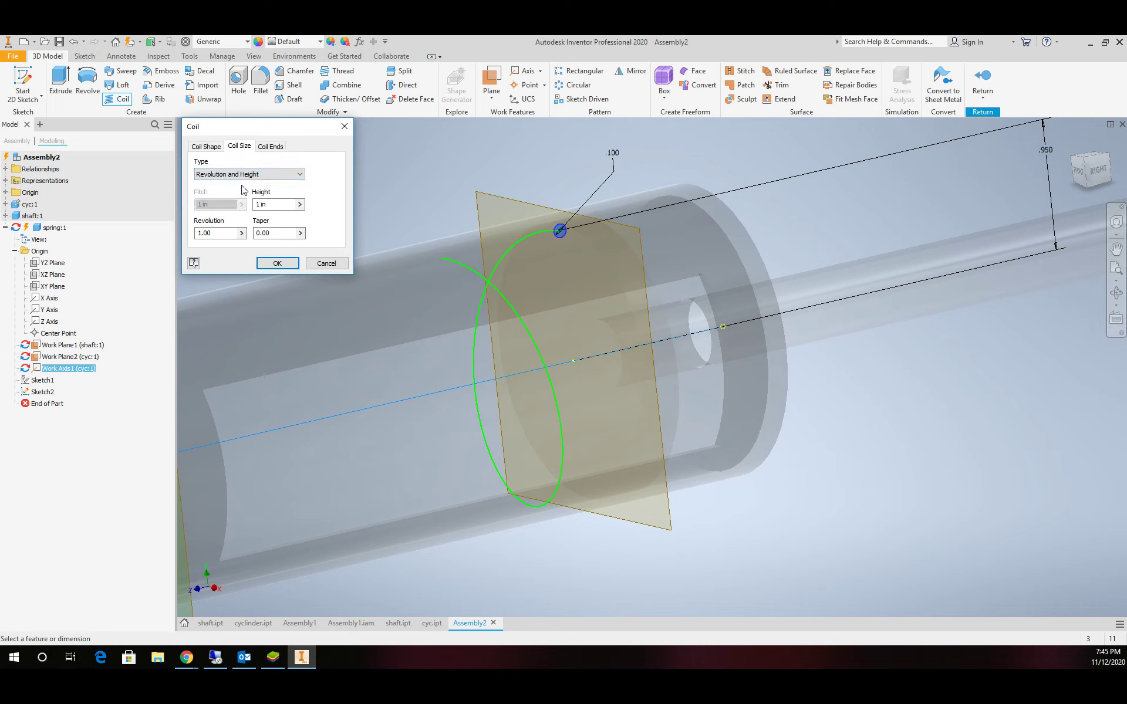
click(279, 205)
text(sh)
click(234, 233)
text(5)
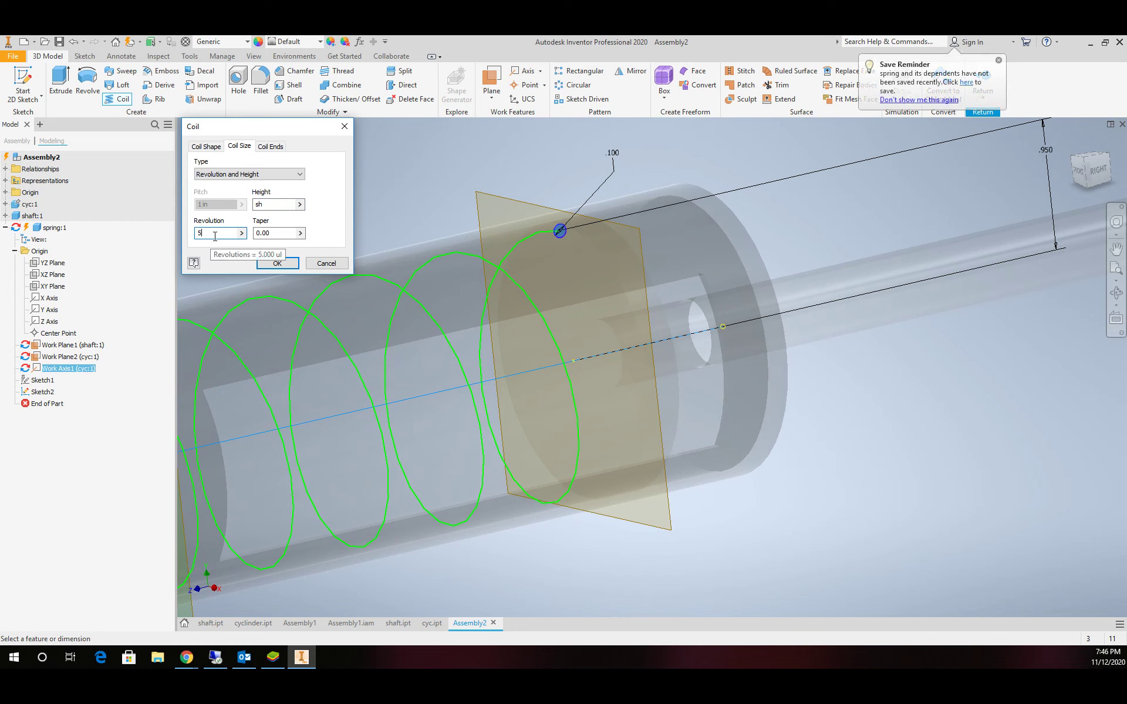
click(278, 264)
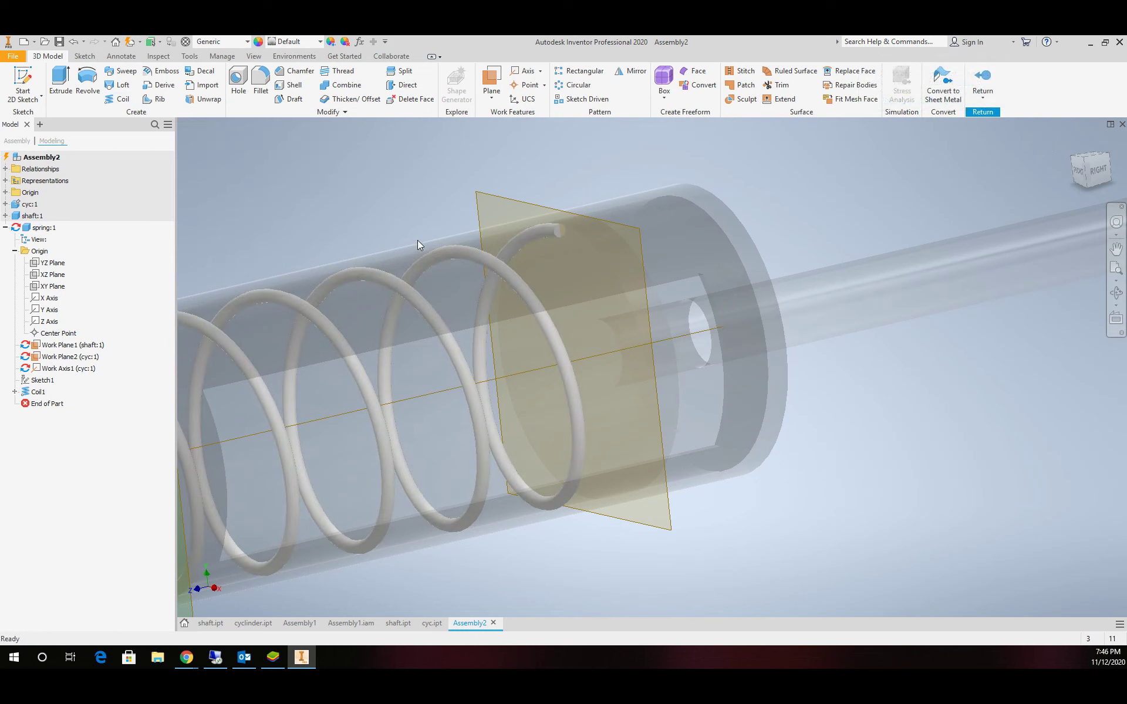
Assign the Copper, Alloy material to the spring.
click(233, 38)
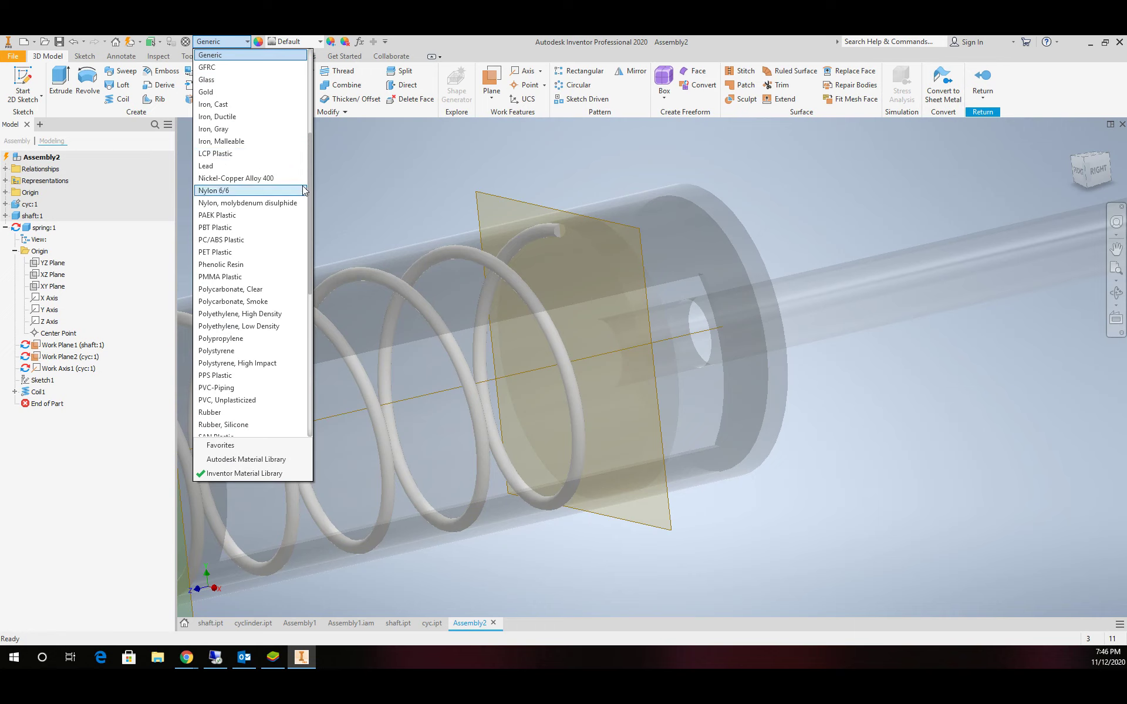
drag(311, 185, 312, 149)
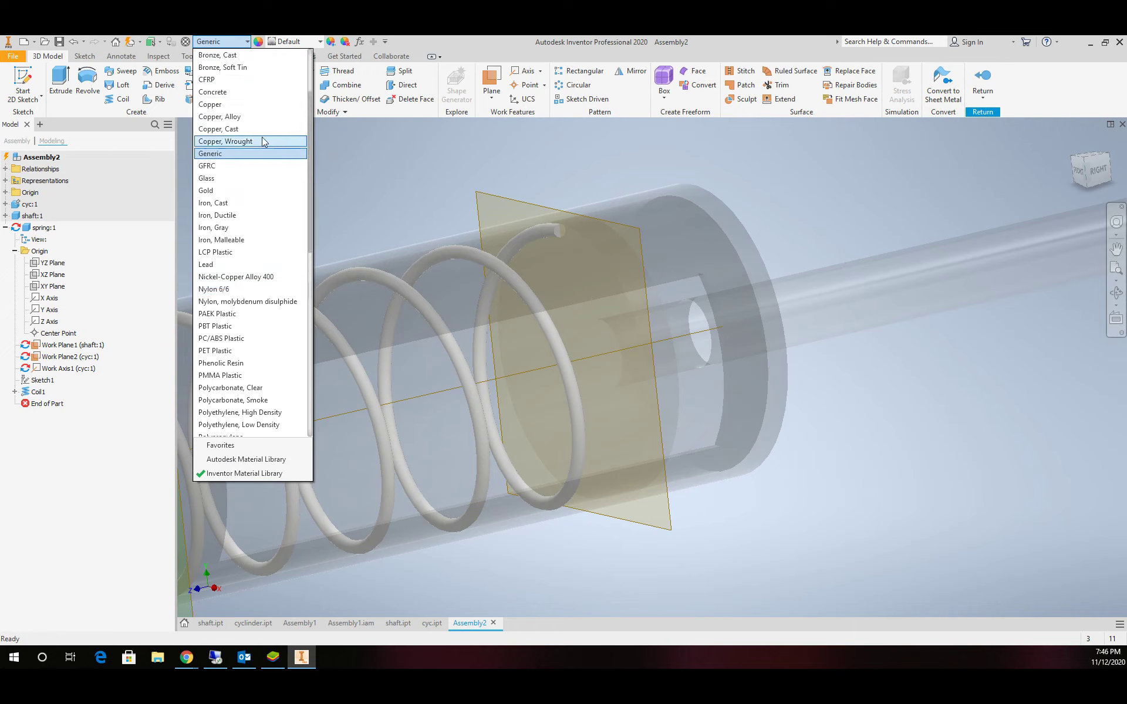
click(245, 121)
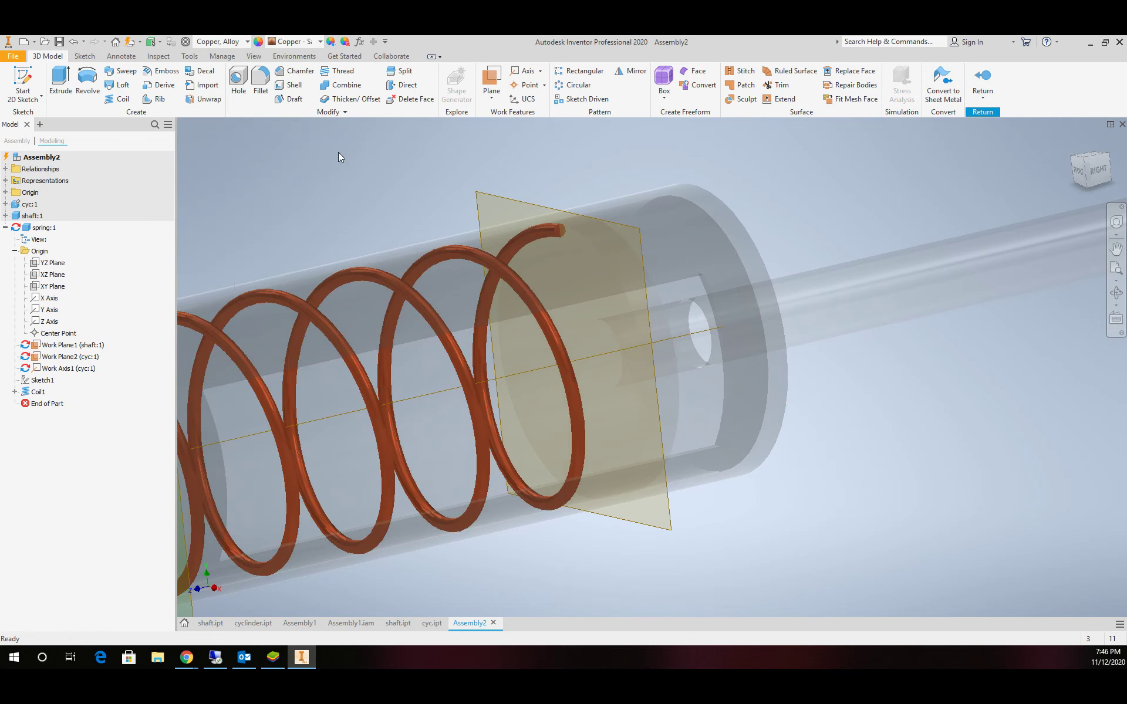
scroll(339, 207, up, 3)
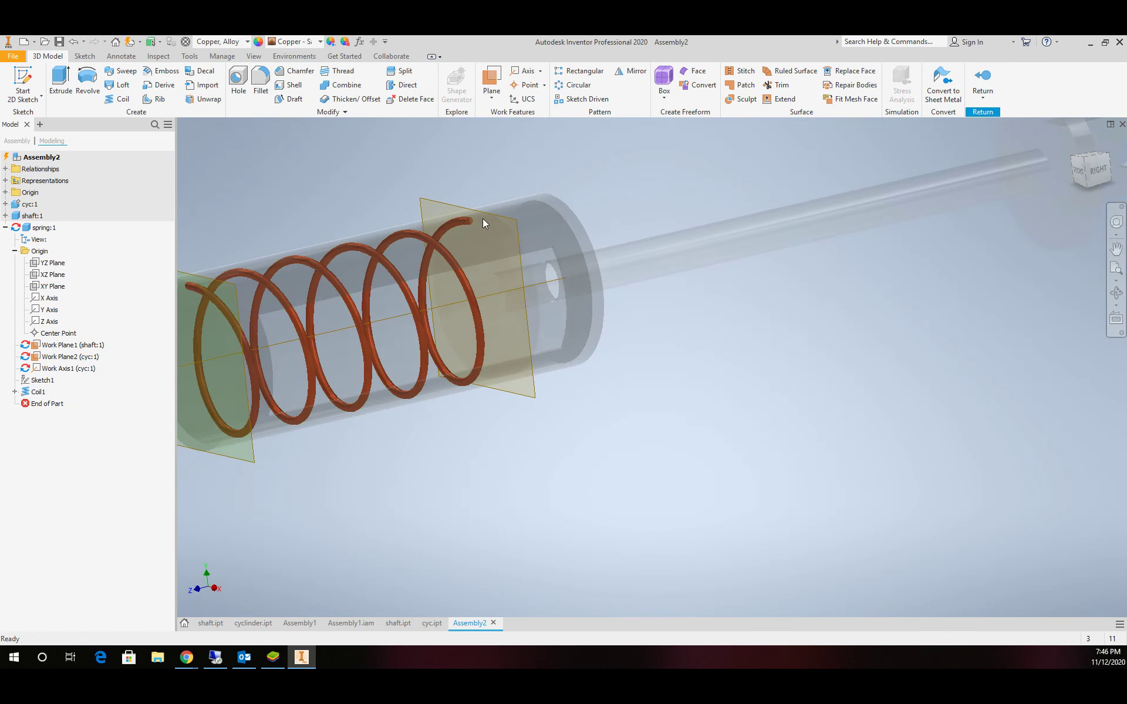
Orbit and zoom around the copper spring to inspect it from several angles.
click(1117, 294)
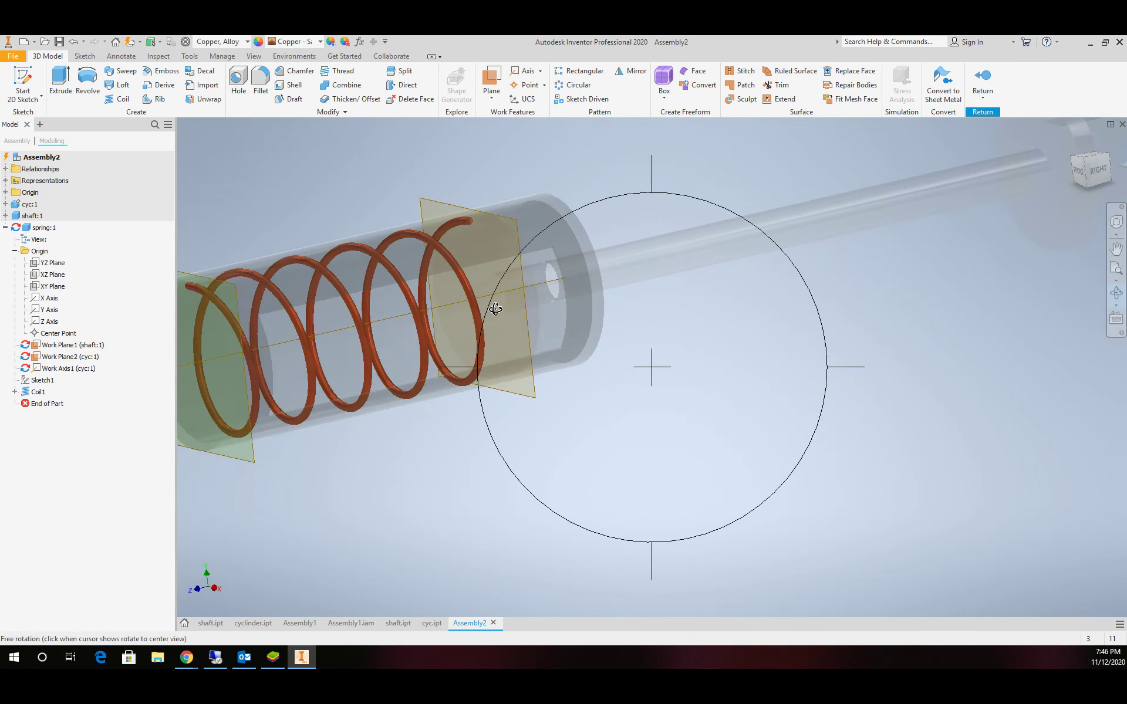
drag(501, 307, 426, 327)
scroll(537, 207, down, 5)
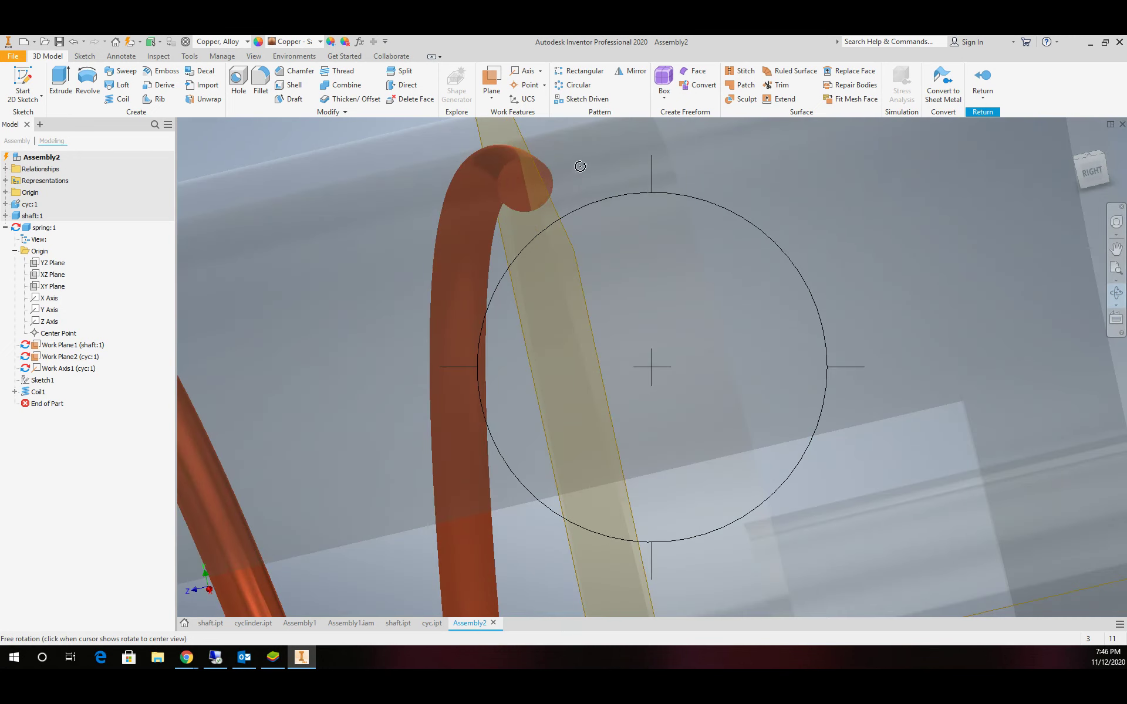
scroll(532, 206, up, 6)
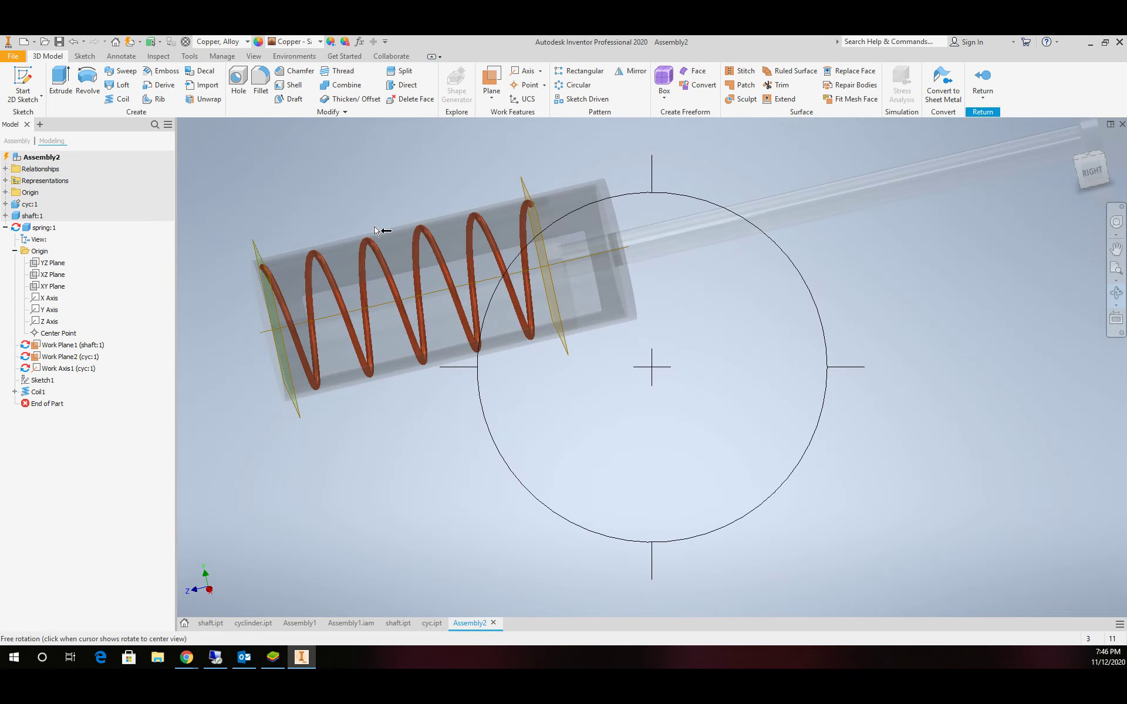
scroll(265, 261, down, 5)
scroll(264, 276, up, 5)
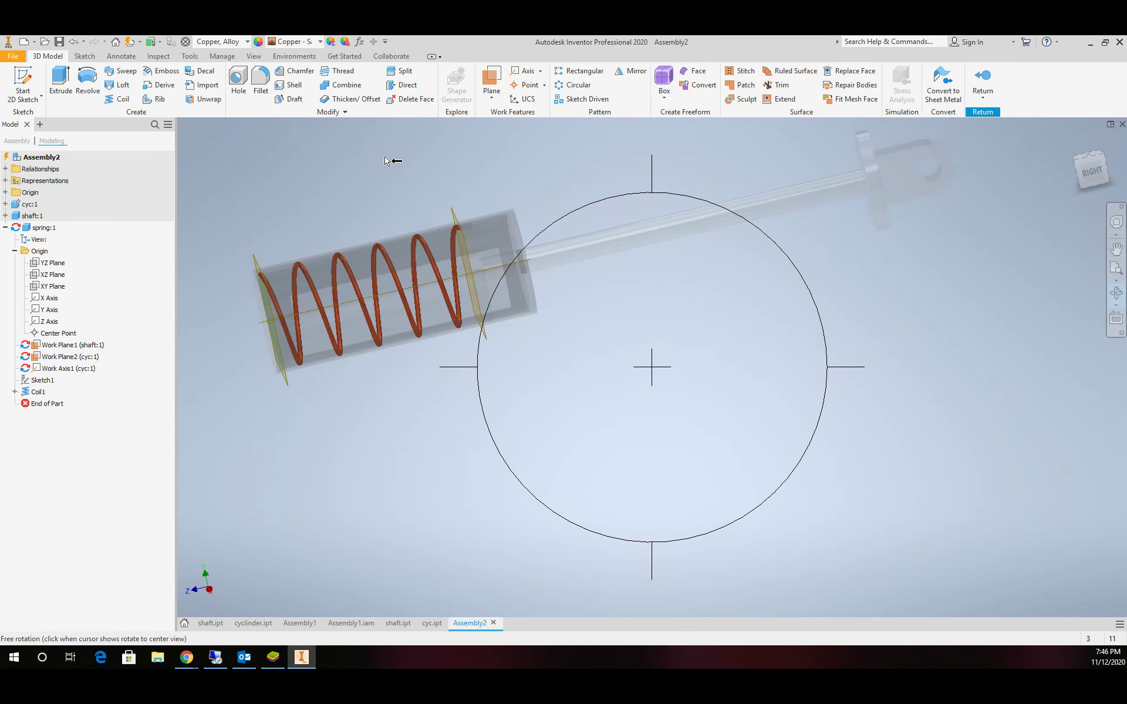
scroll(400, 212, down, 3)
scroll(564, 296, up, 4)
scroll(459, 339, down, 5)
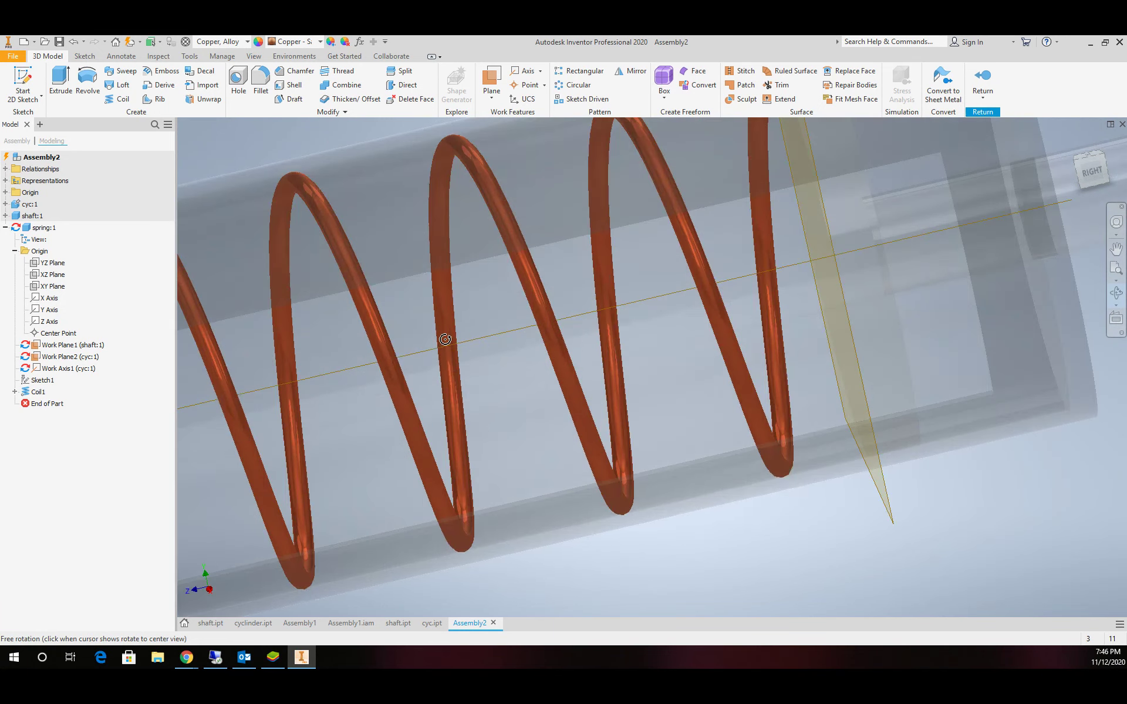
scroll(446, 338, up, 2)
key(Escape)
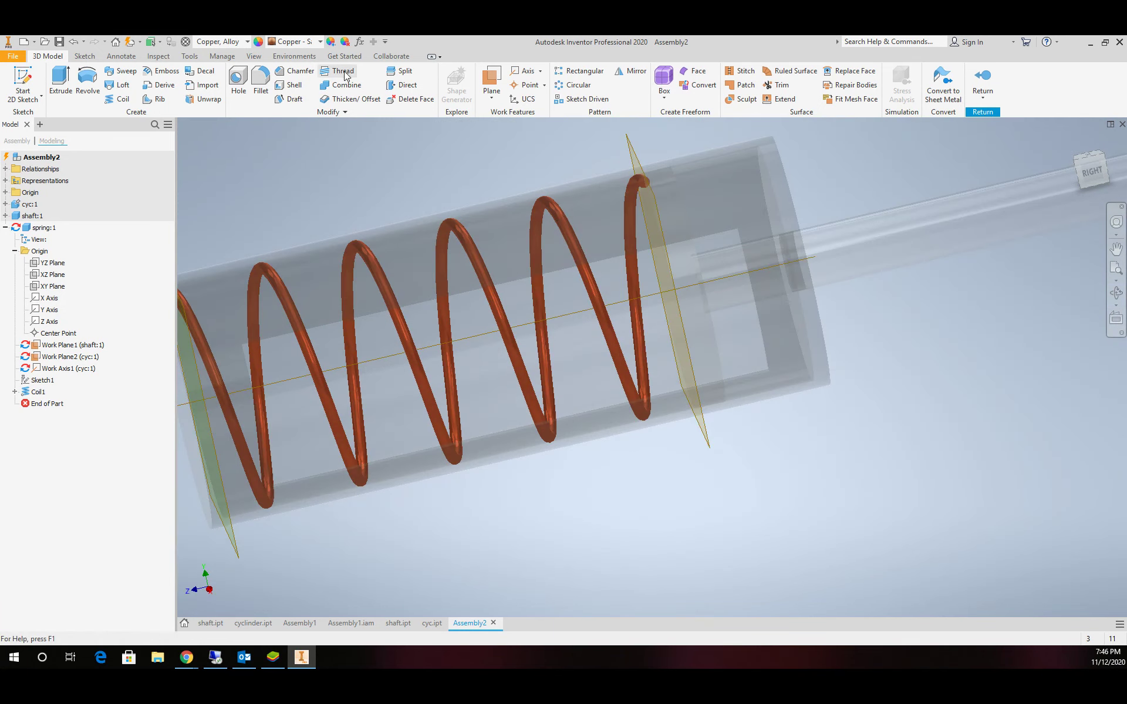
Trim away the coil end at Work Plane1 with a Split, producing Split1.
click(399, 72)
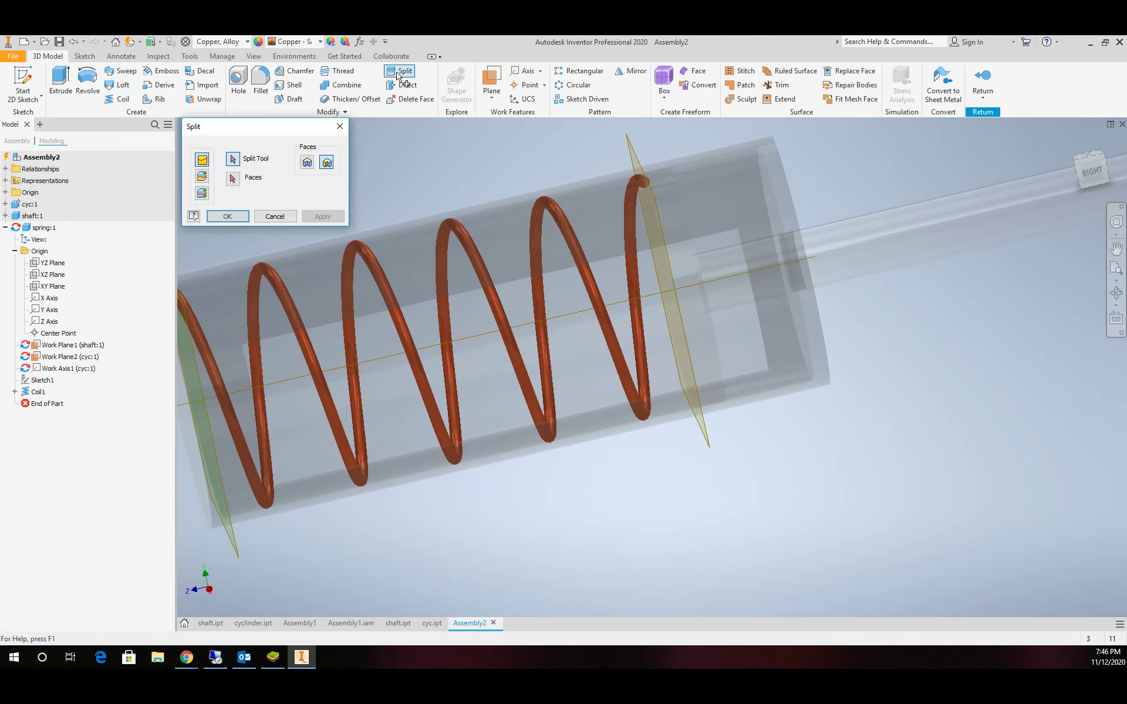
click(202, 176)
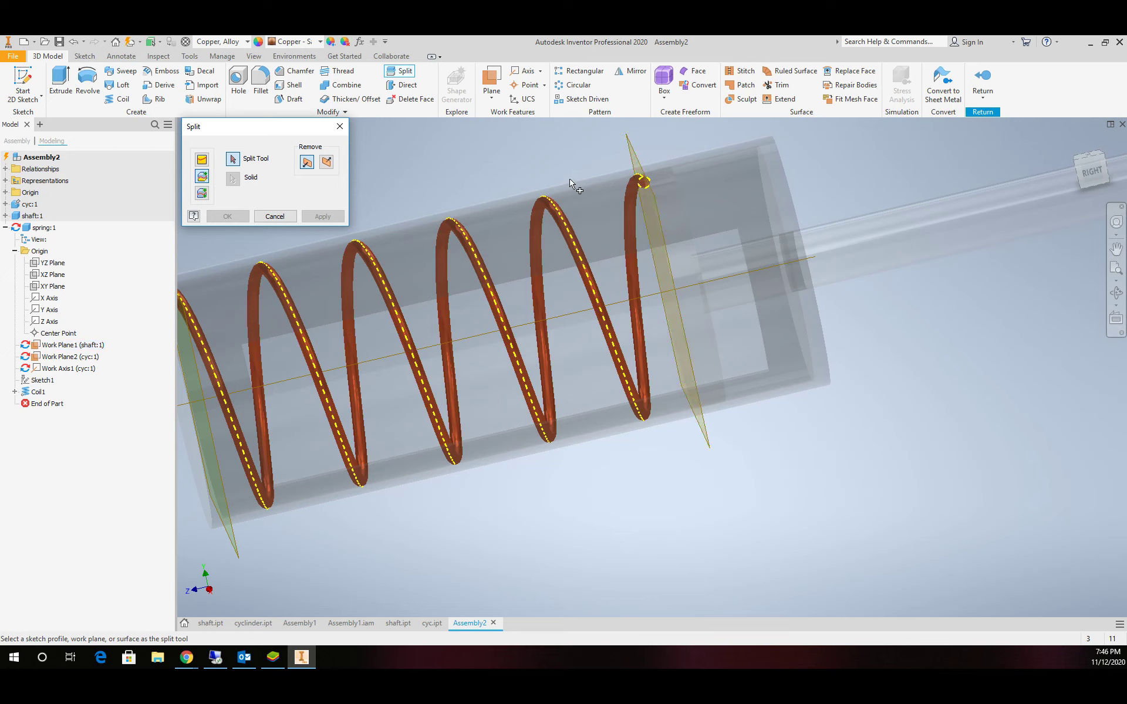
click(639, 158)
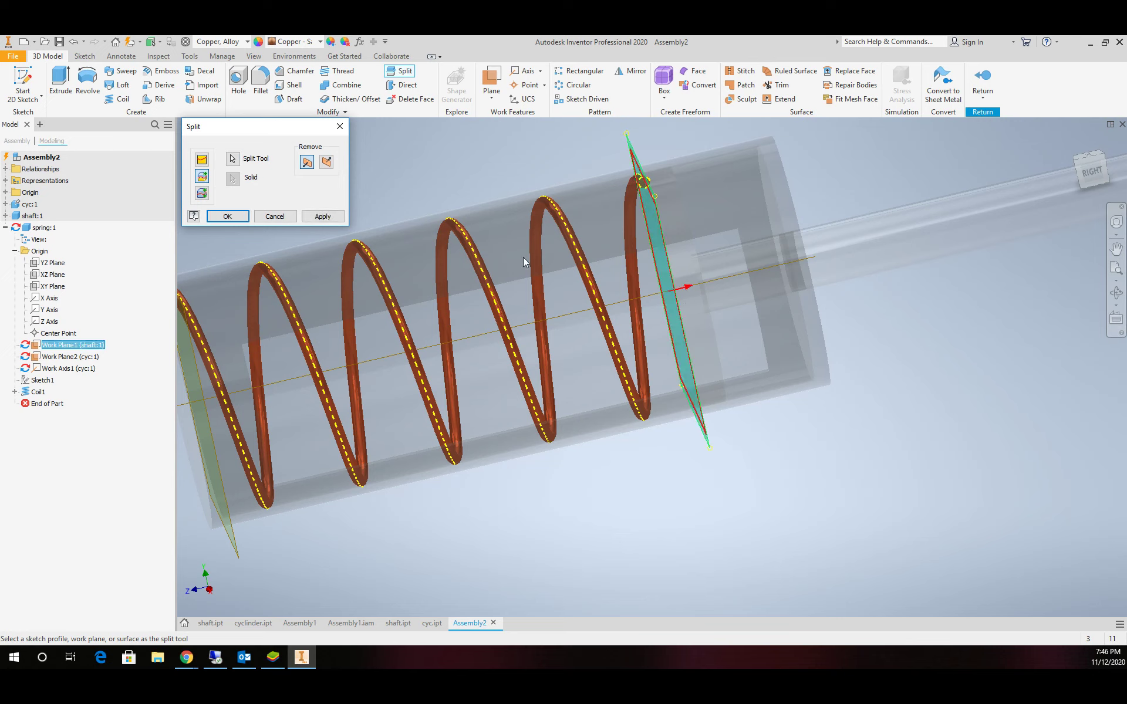
click(331, 223)
Trim the coil's other end at Work Plane2, producing Split2.
scroll(421, 245, down, 5)
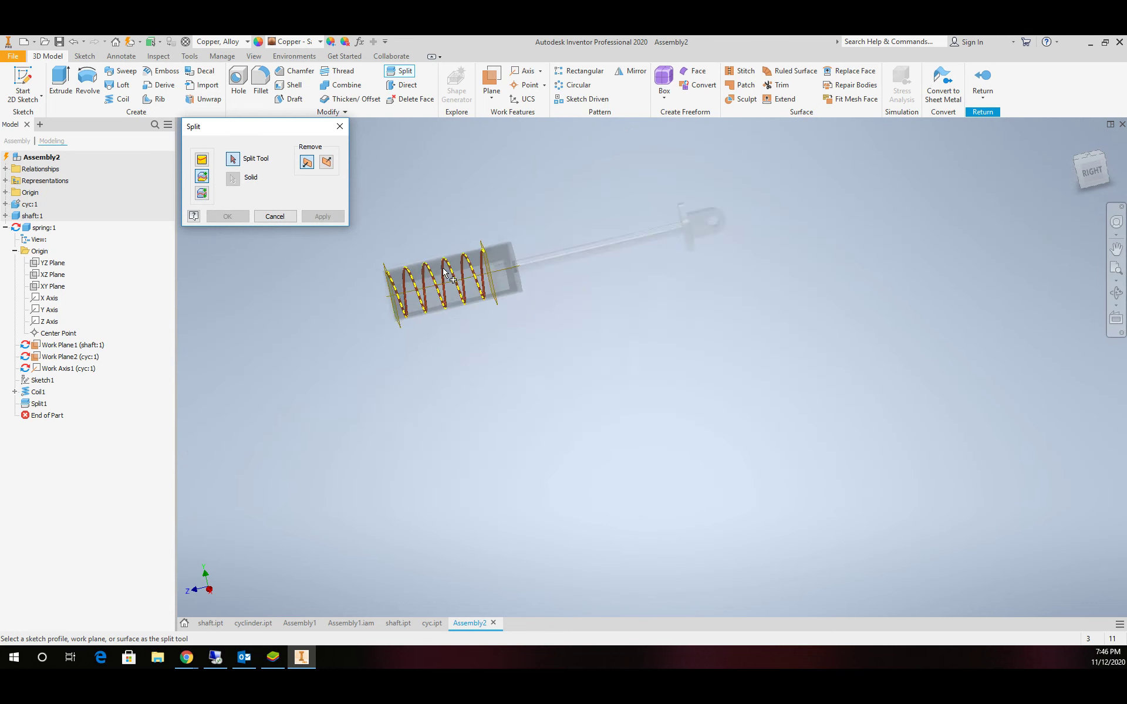
scroll(434, 272, up, 3)
scroll(441, 271, up, 1)
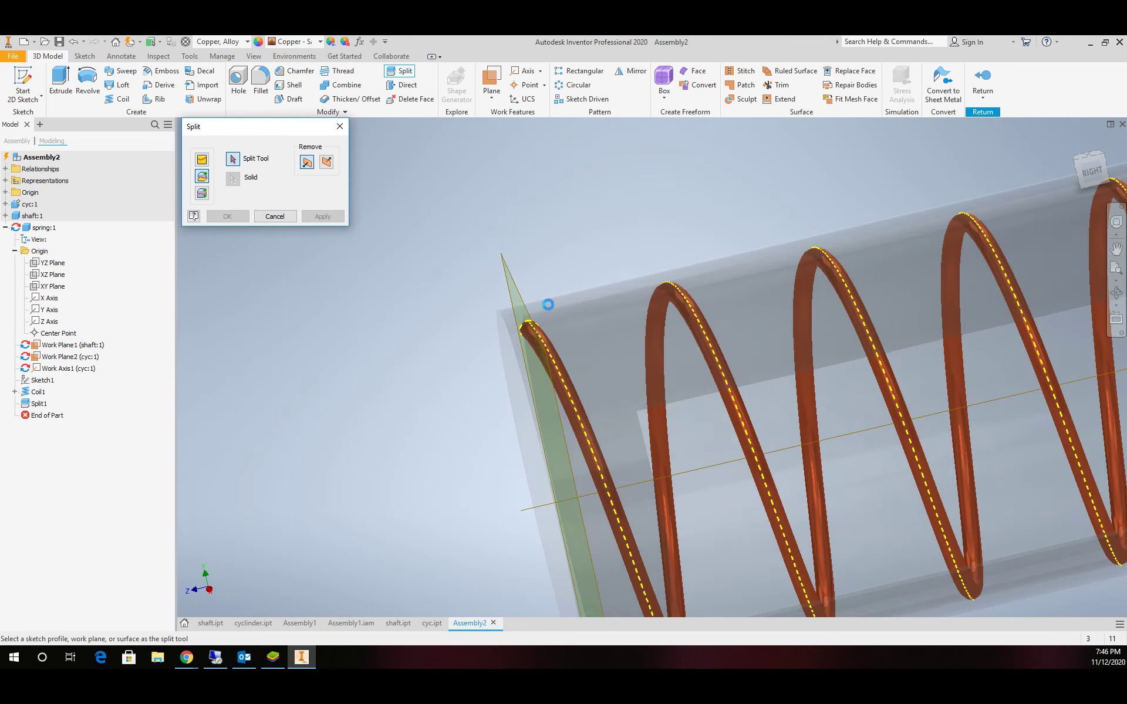
scroll(522, 297, up, 3)
click(520, 295)
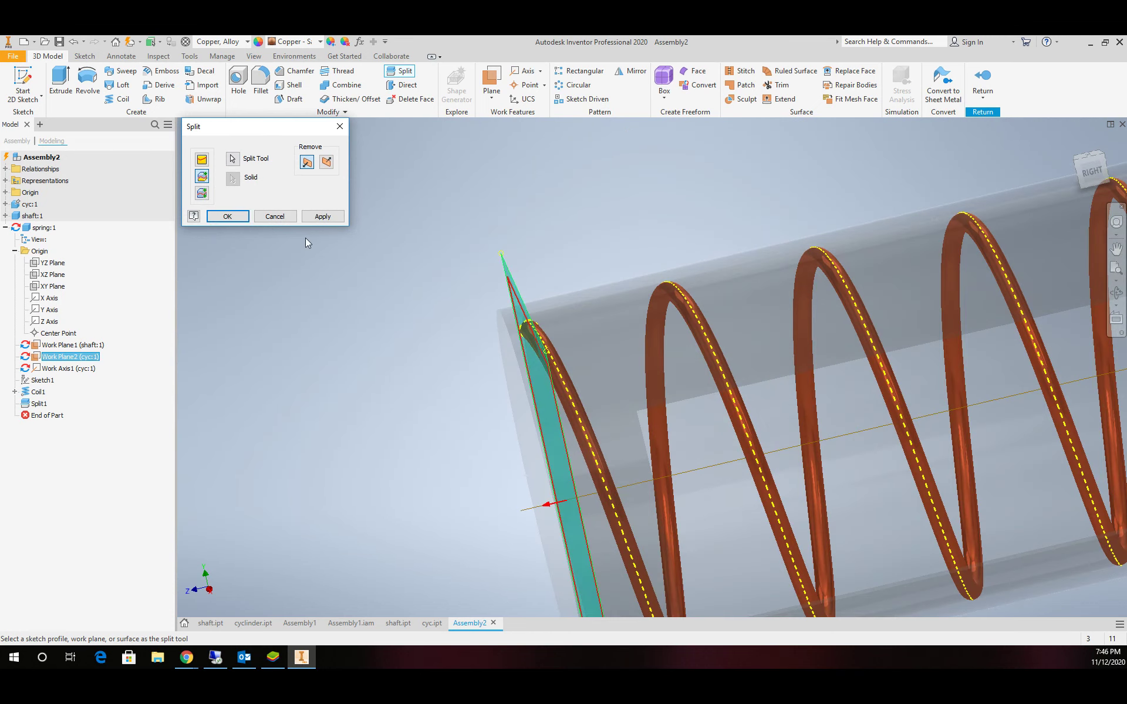
click(228, 216)
scroll(463, 256, down, 4)
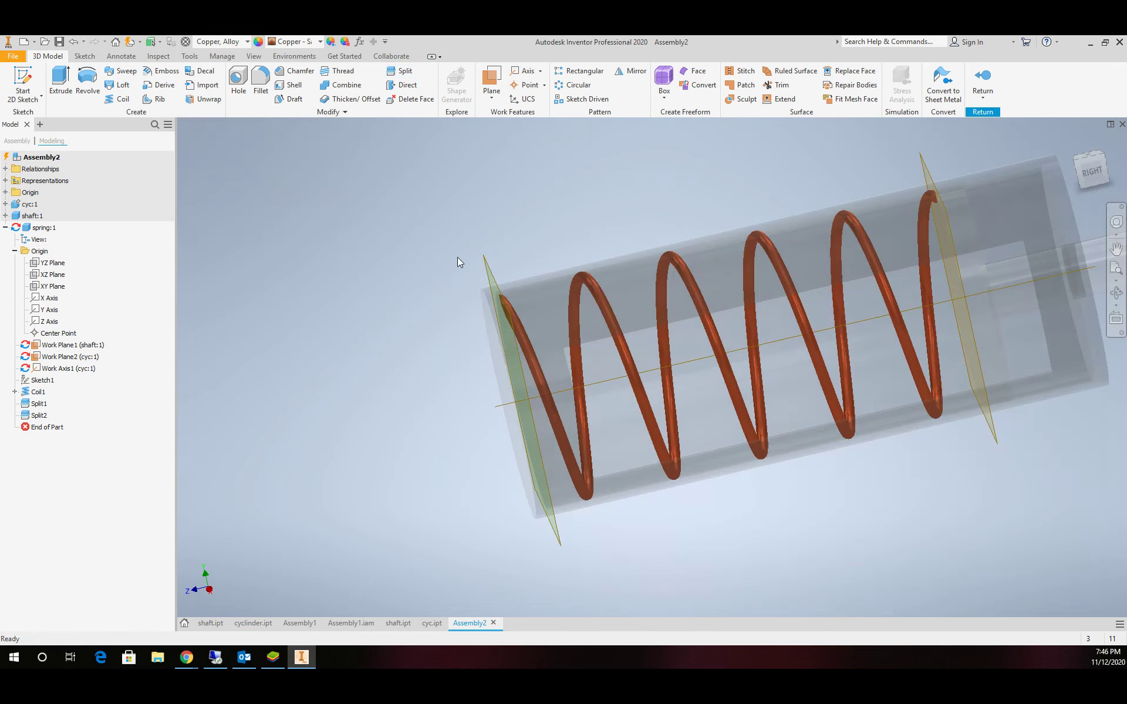
scroll(458, 258, down, 2)
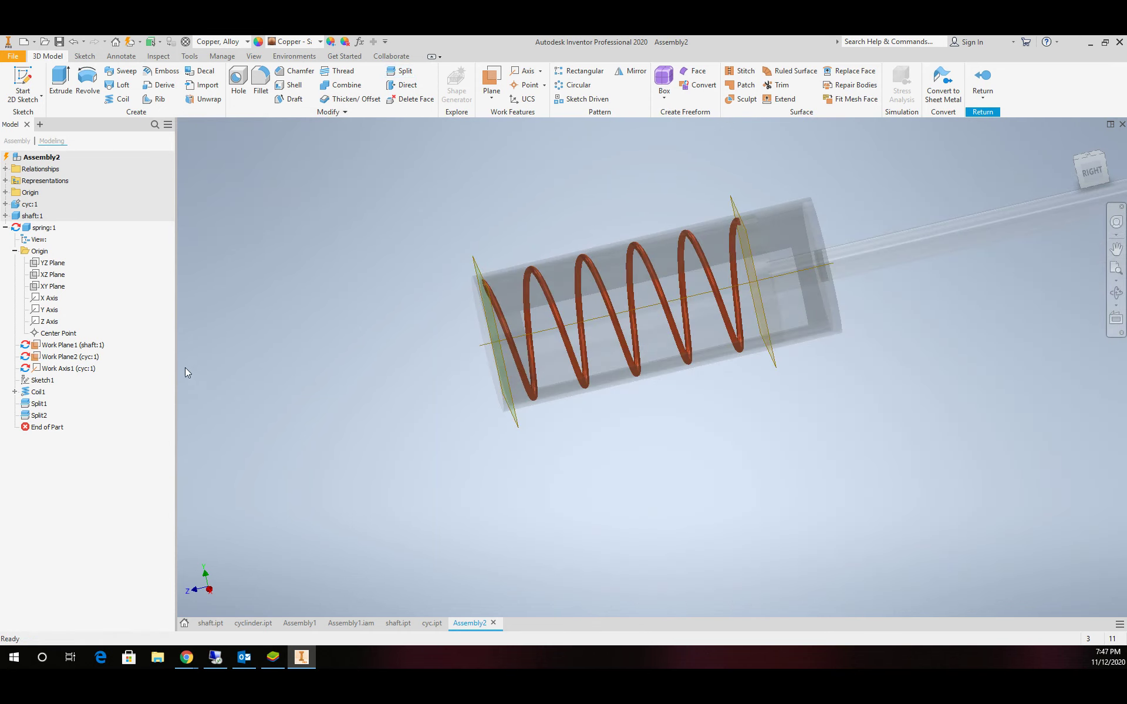
Turn off visibility of Work Plane1, Work Plane2 and Work Axis1.
click(66, 347)
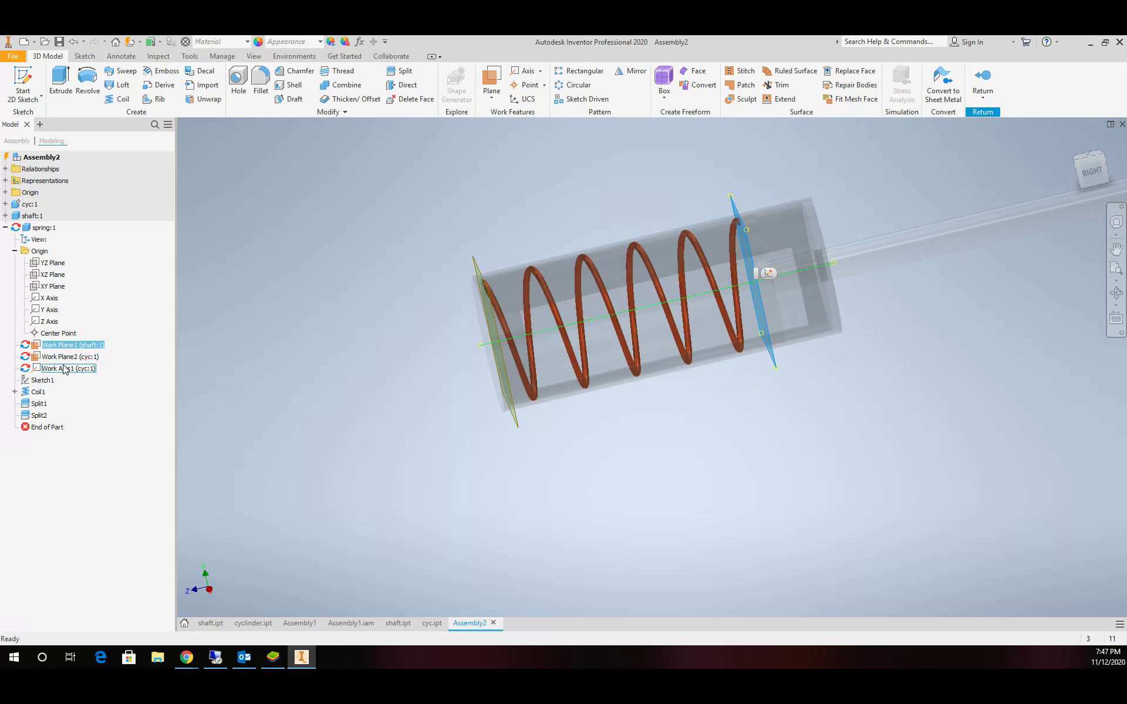
ctrl+click(64, 370)
shift+click(64, 369)
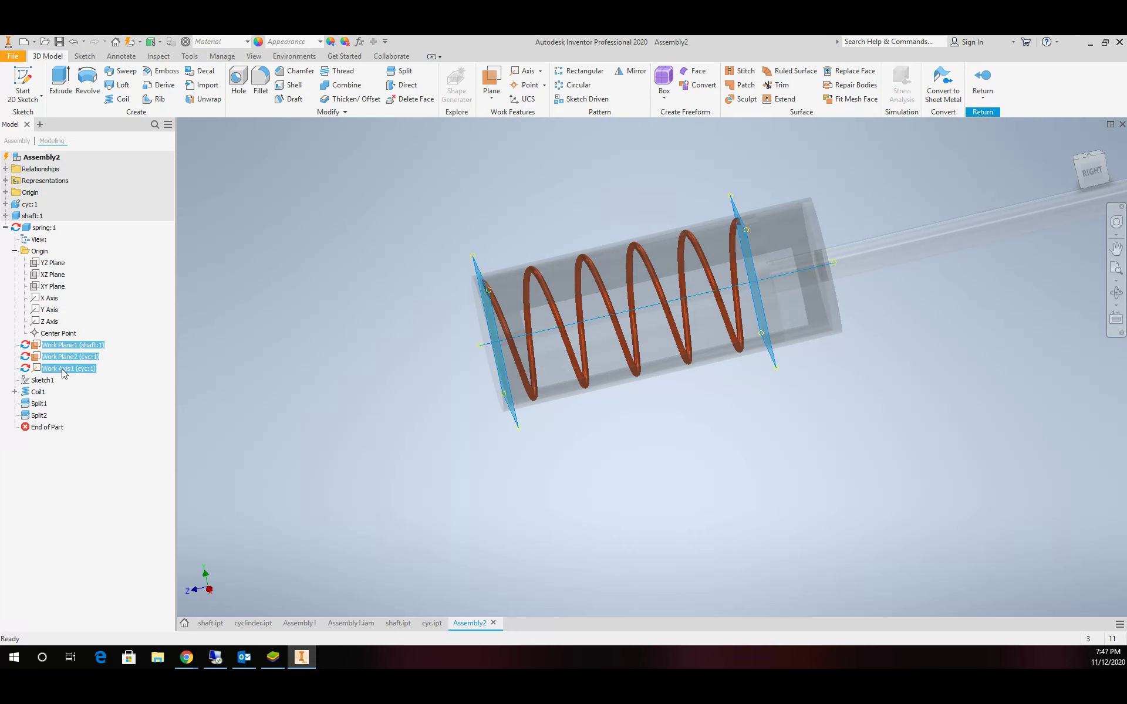
right_click(64, 371)
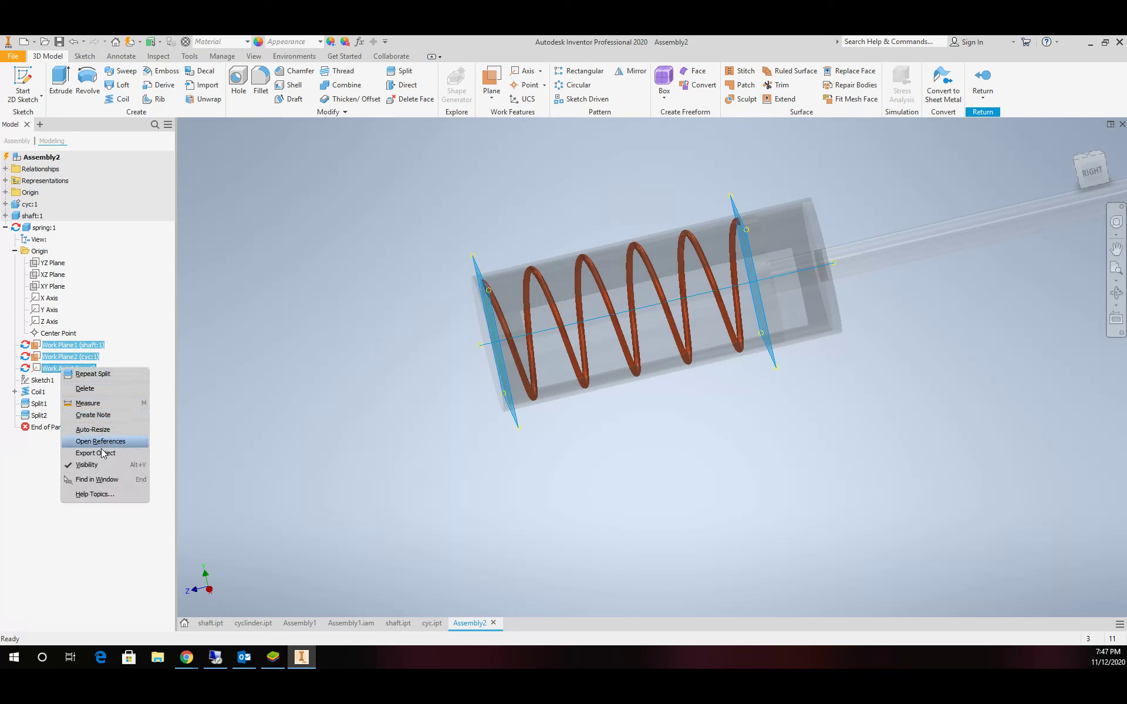
click(103, 467)
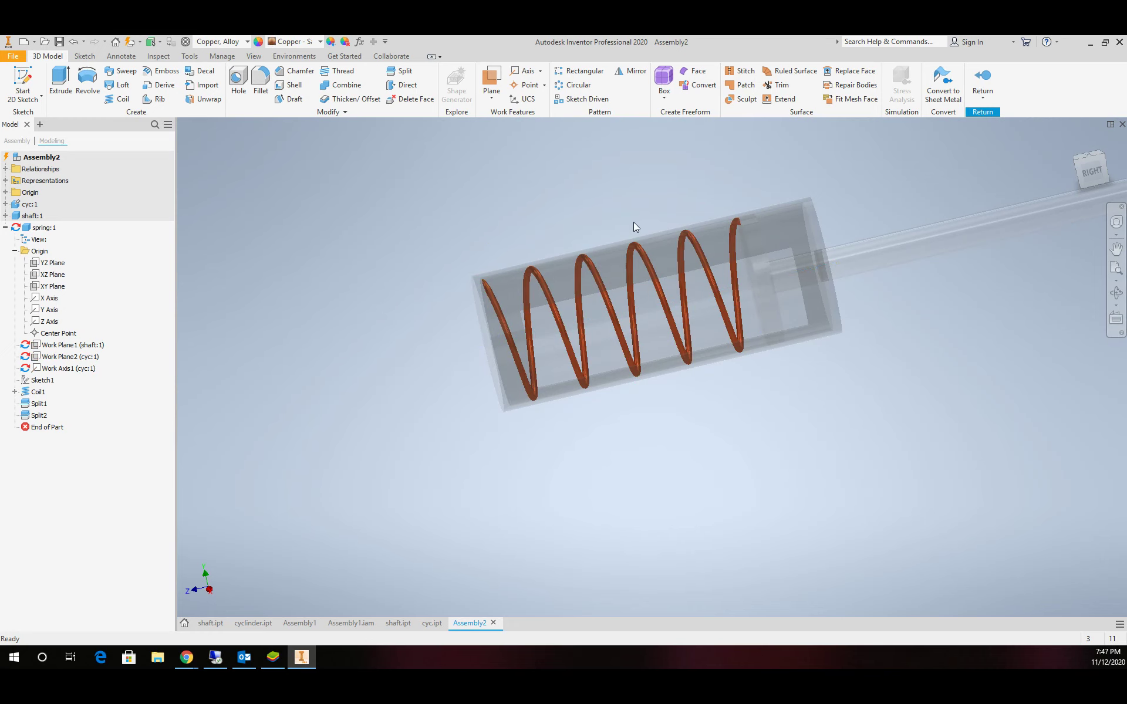
Return to the assembly and expand shaft:1 to show its constraints, including the 4.000 in drive mate.
click(984, 86)
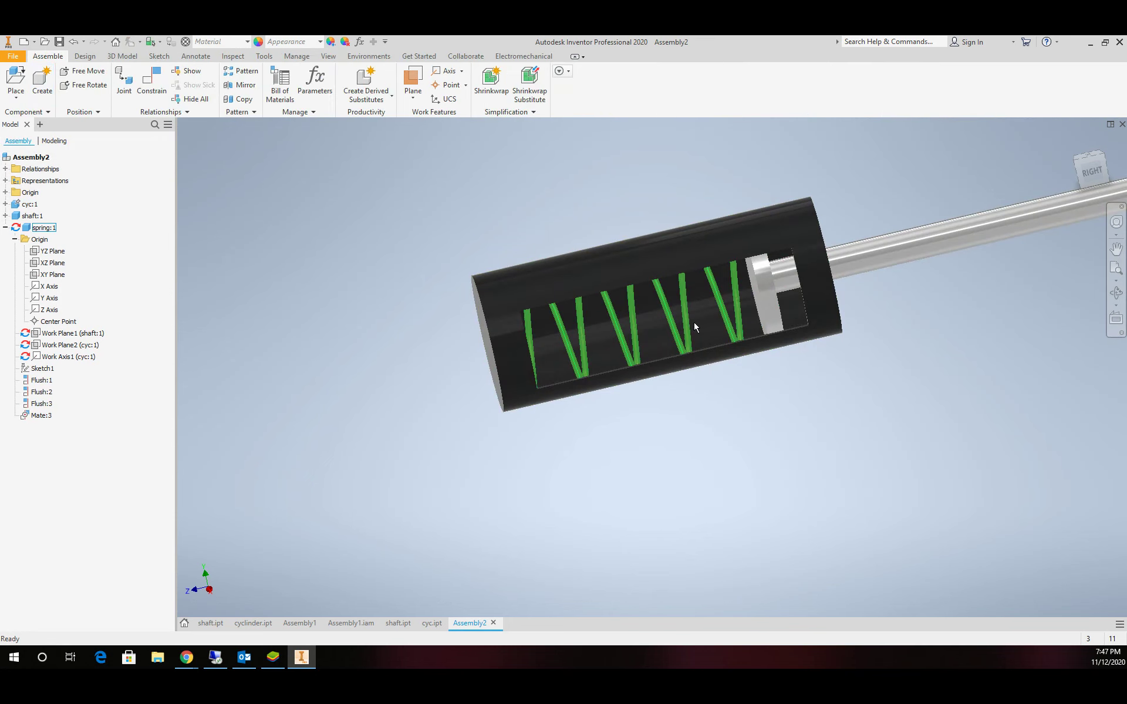
scroll(698, 311, down, 3)
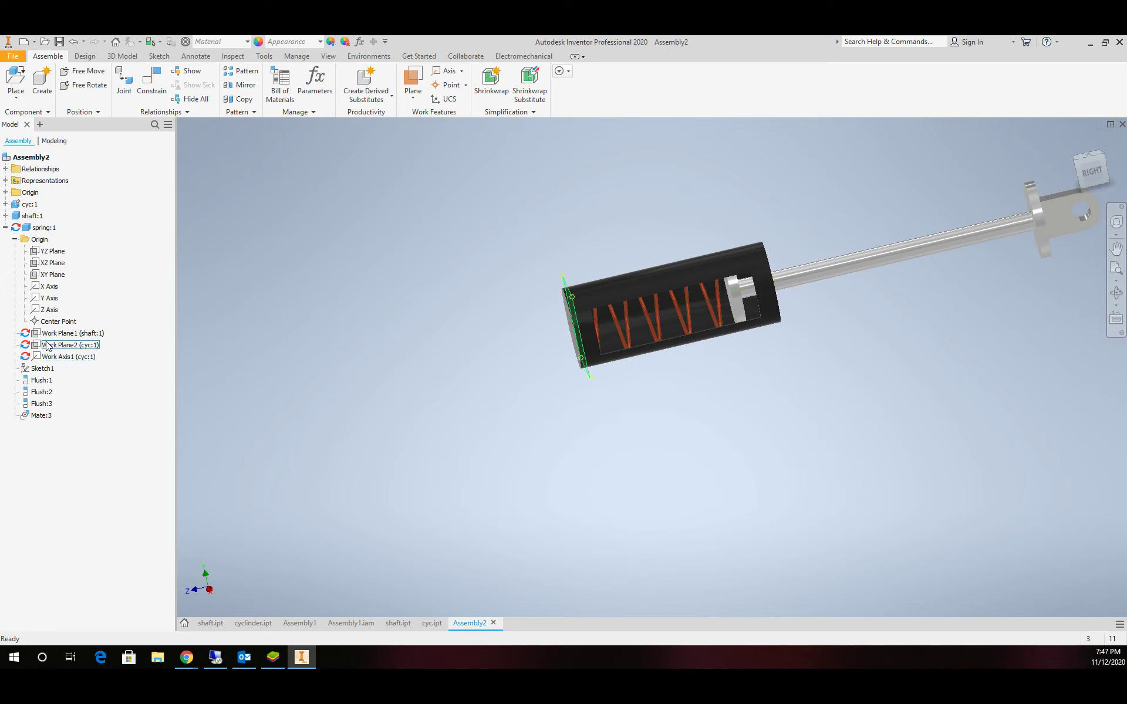
scroll(621, 279, down, 2)
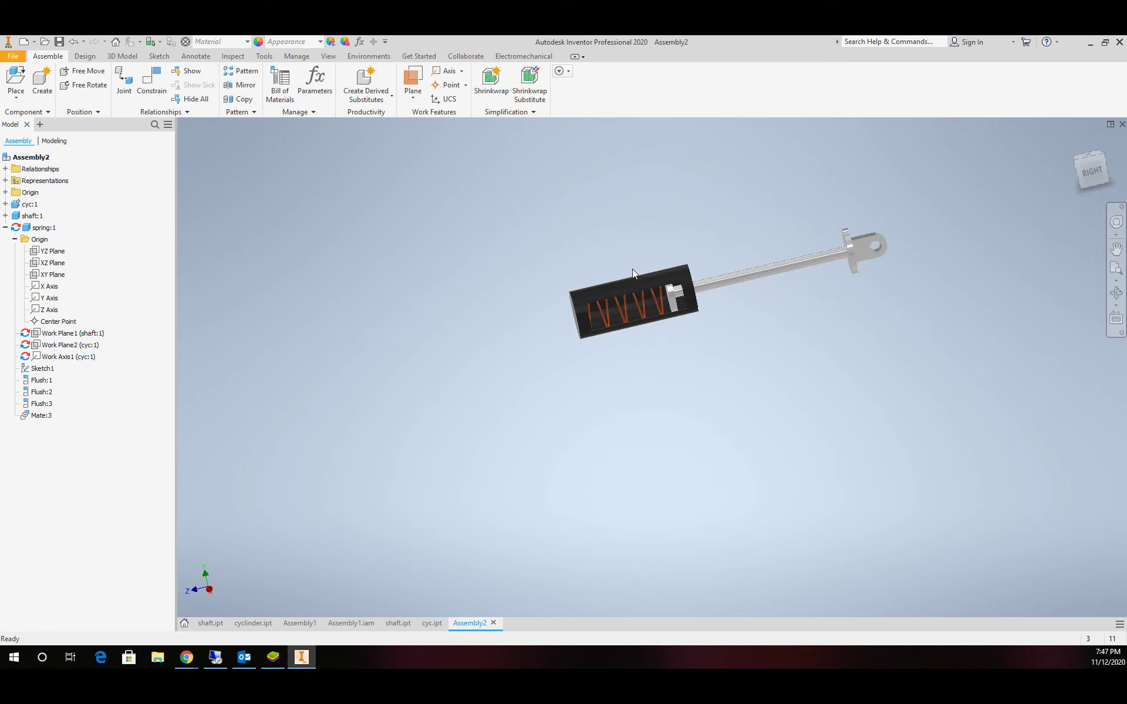
scroll(624, 280, up, 2)
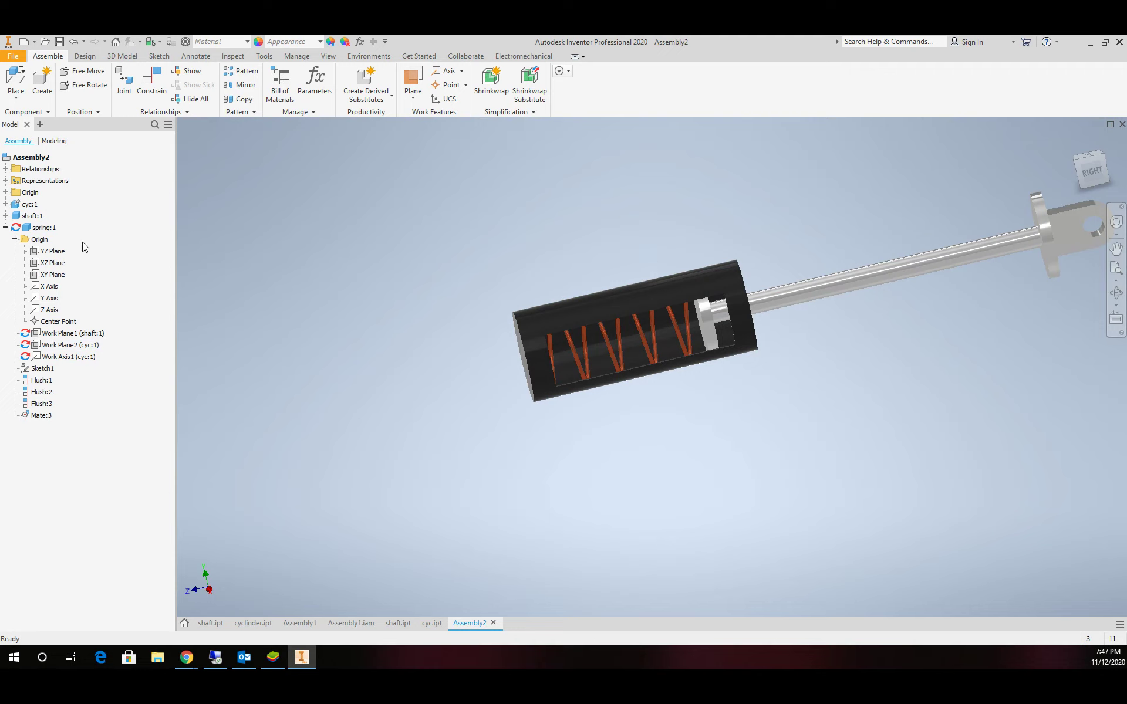
scroll(761, 258, up, 1)
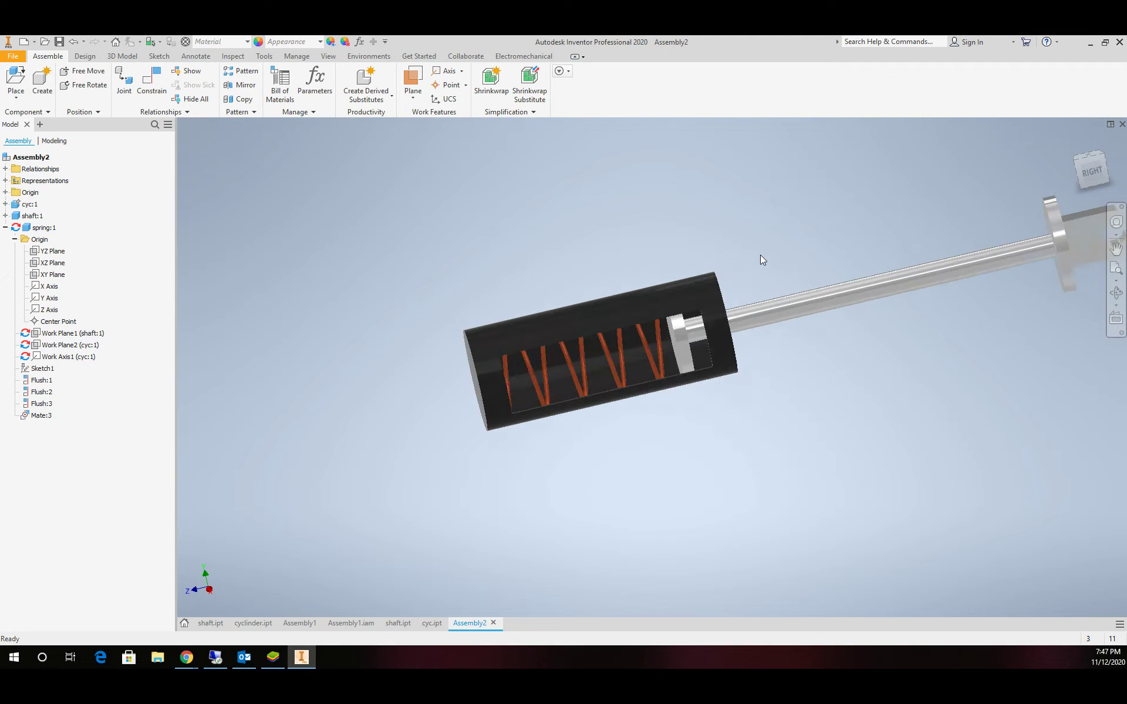
click(6, 216)
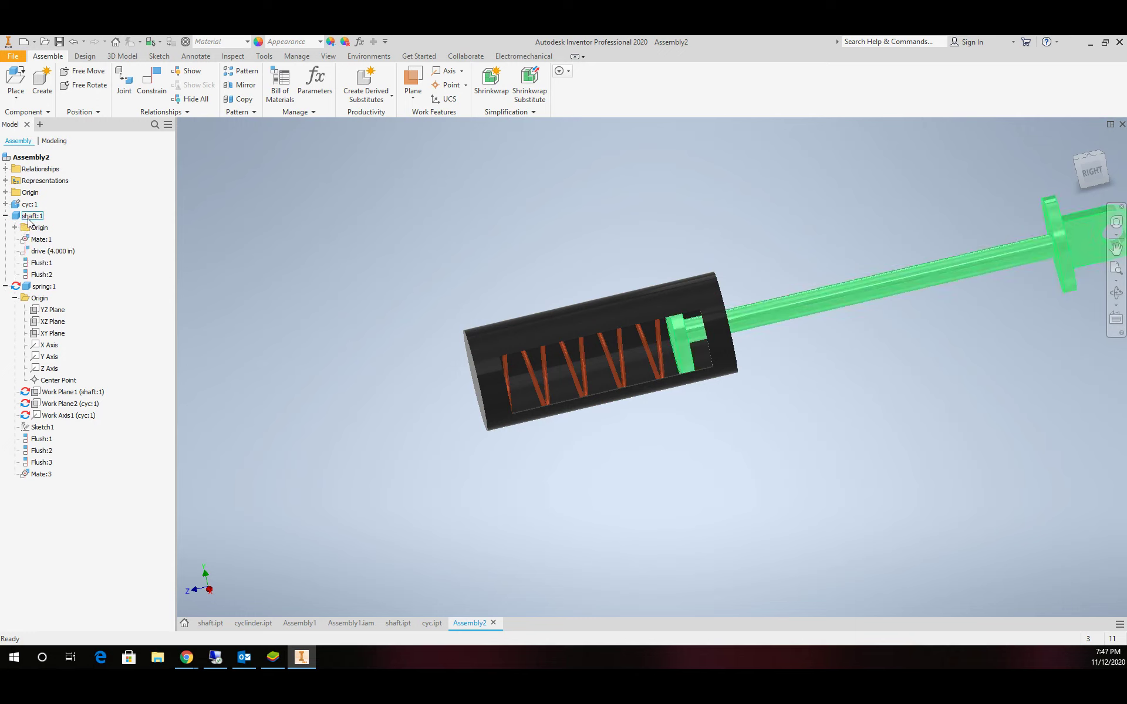
Drive the shaft mate from 4.000 in to 1.000 in, playing it in reverse twice to compress the spring.
right_click(41, 256)
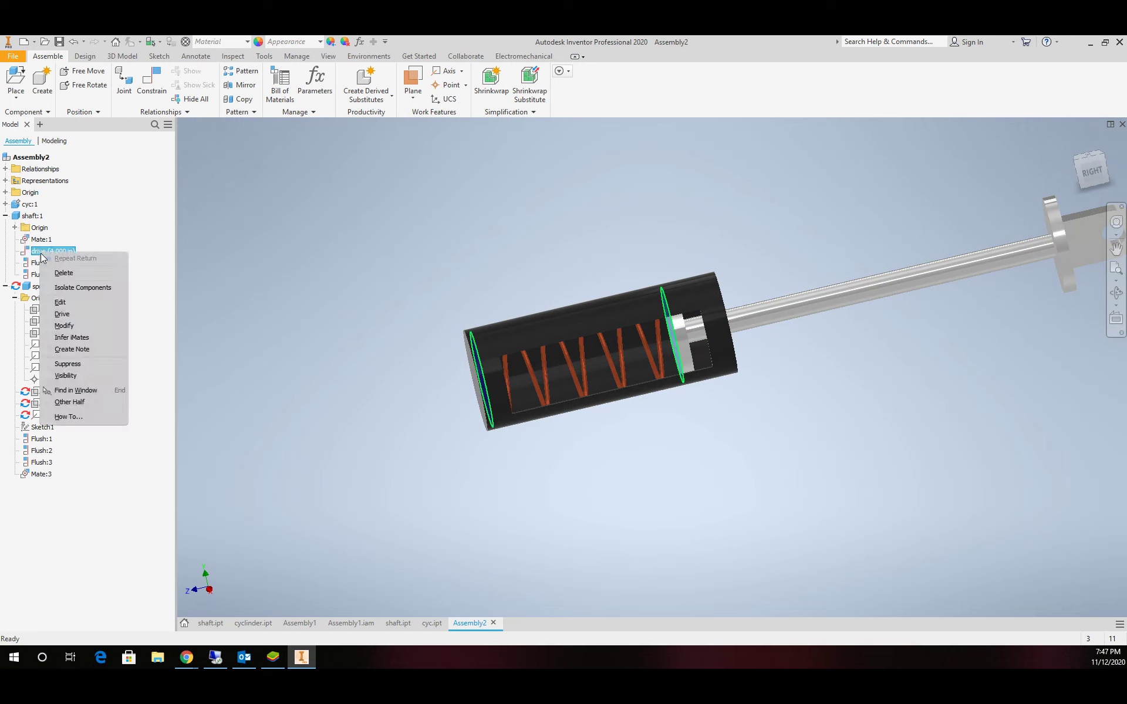
click(62, 314)
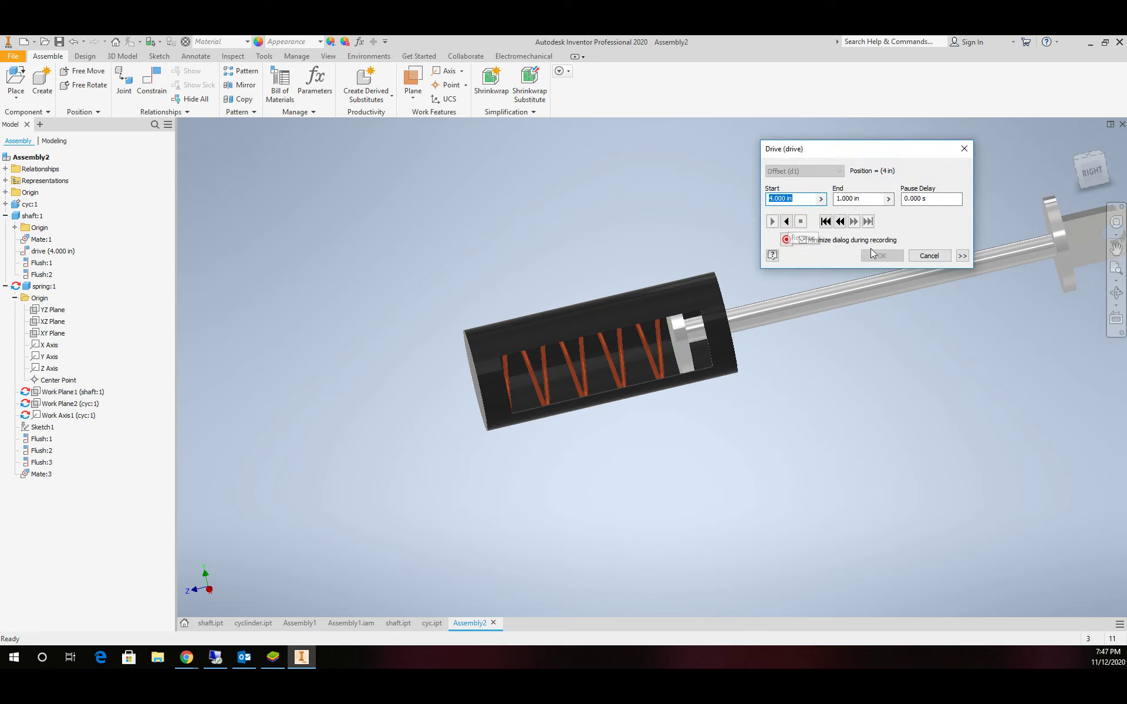
click(787, 222)
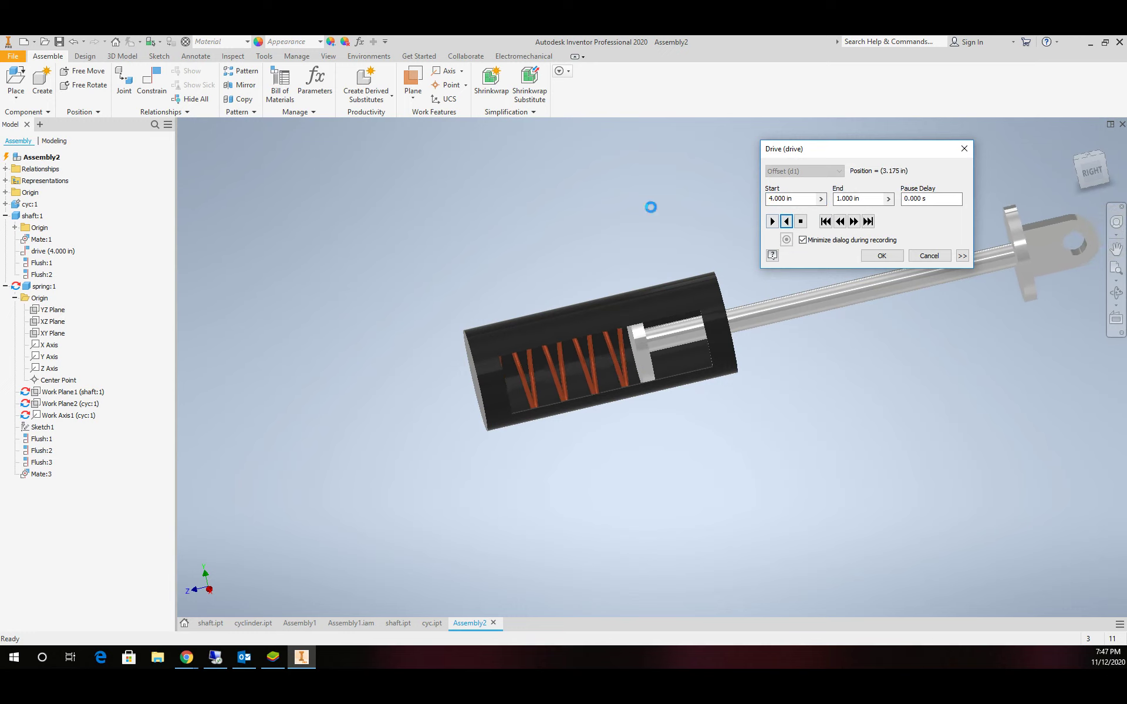
scroll(604, 395, down, 3)
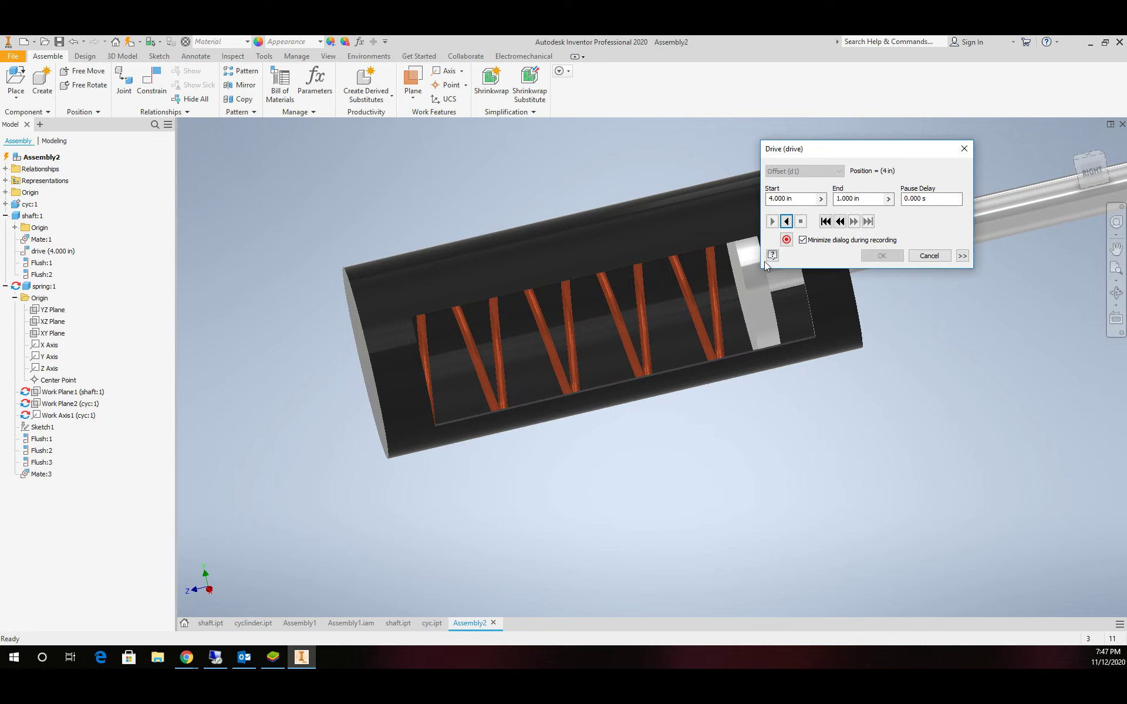
click(787, 222)
Move the Drive dialog below the model and zoom to view the compressed spring.
drag(883, 146, 628, 475)
scroll(741, 302, down, 5)
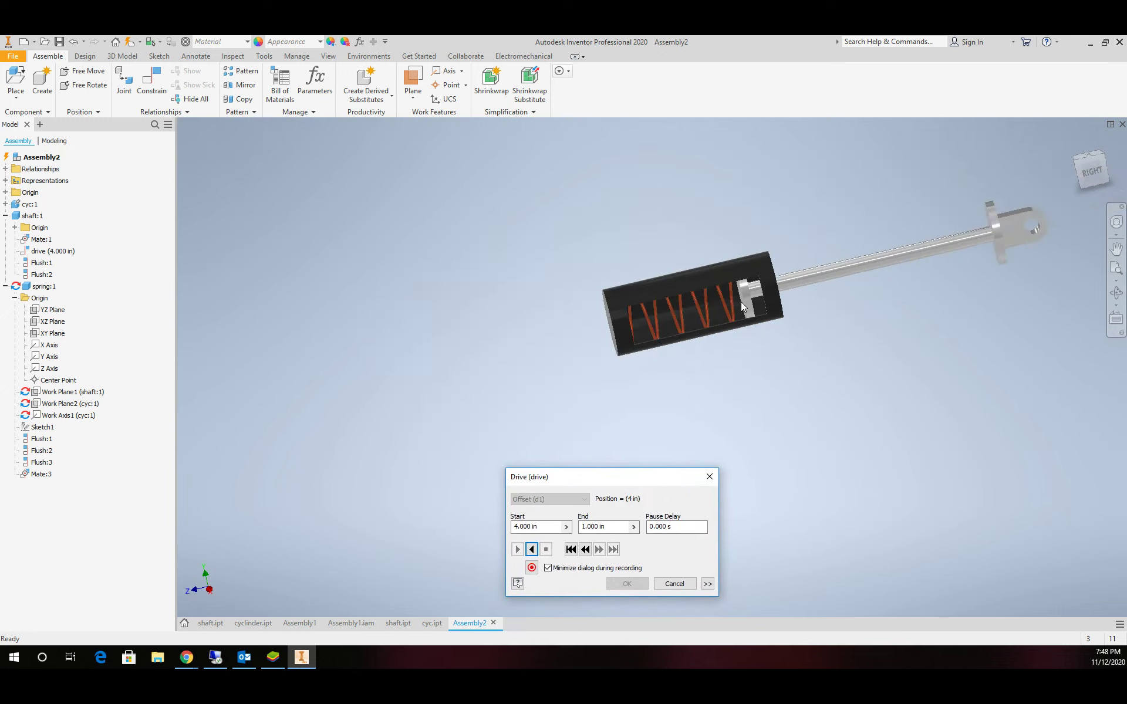
scroll(784, 294, up, 4)
scroll(825, 284, down, 4)
scroll(827, 285, up, 5)
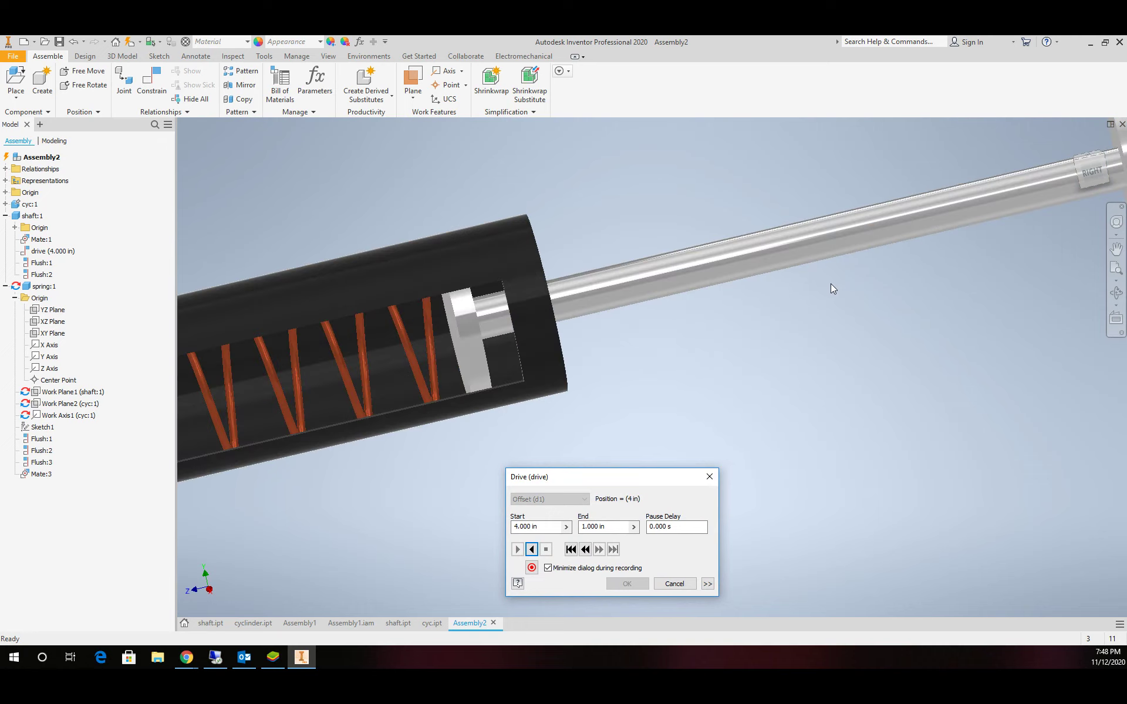
scroll(596, 253, down, 4)
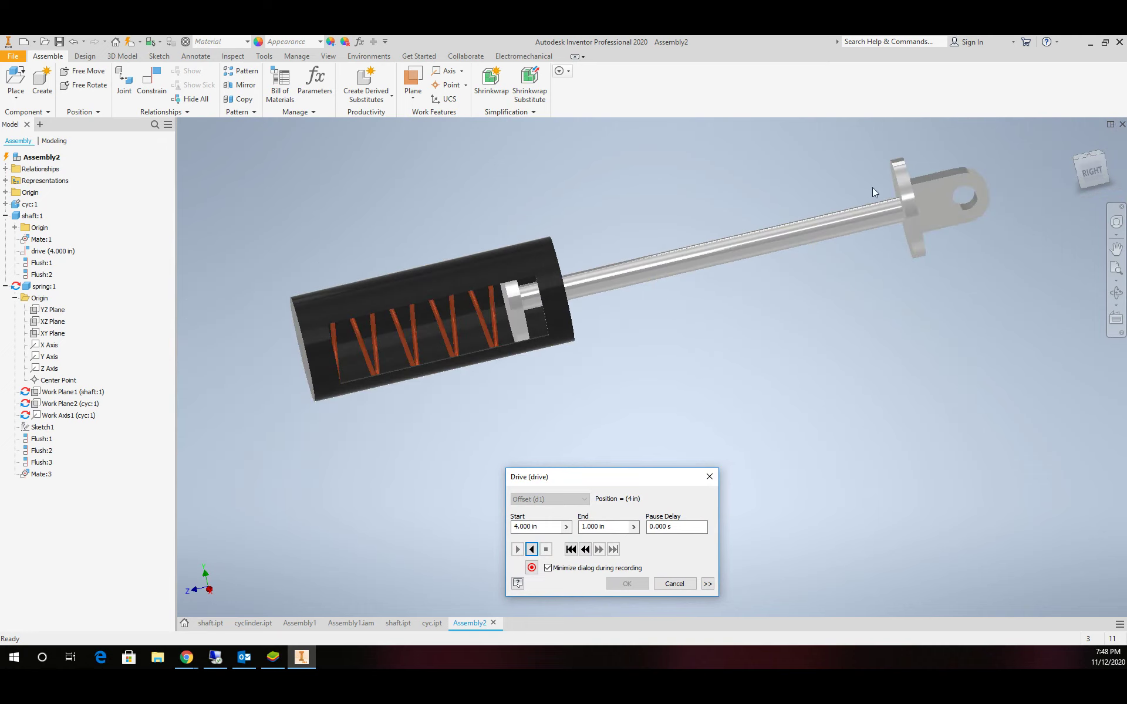